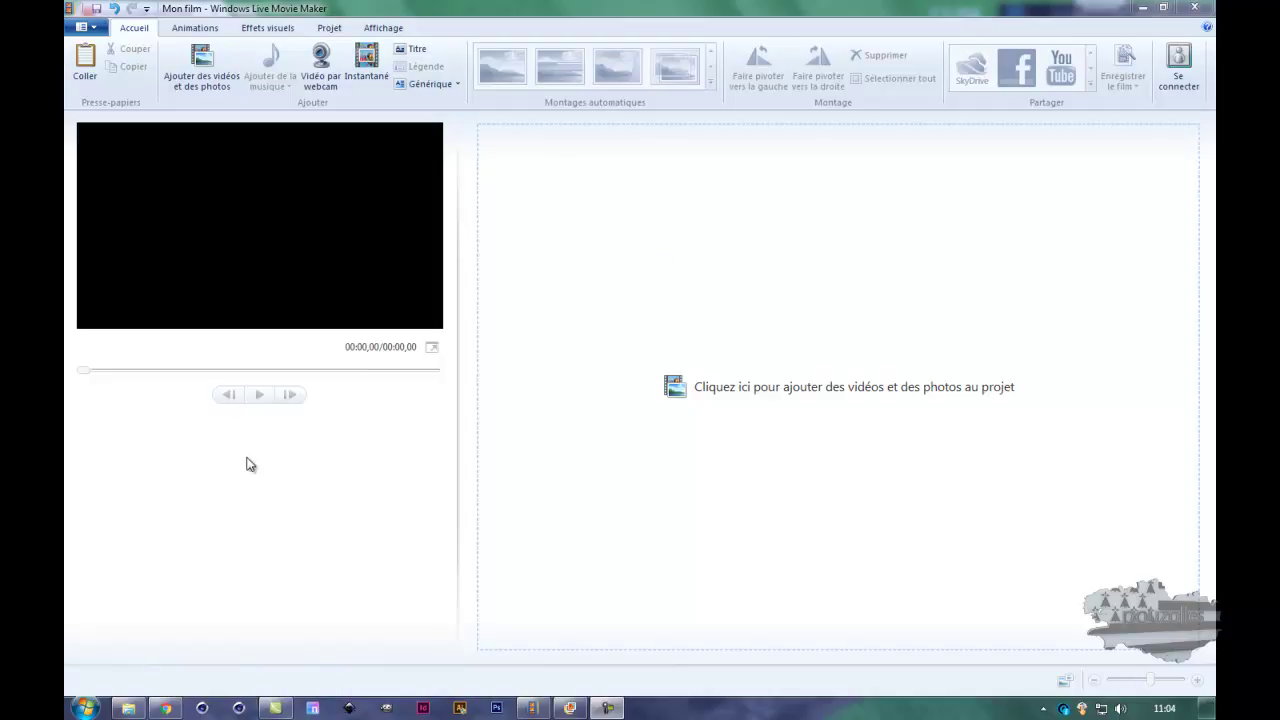
# View the "faire pivoter une video" YouTube page in the browser and return to Windows Live Movie Maker.
pyautogui.click(166, 708)
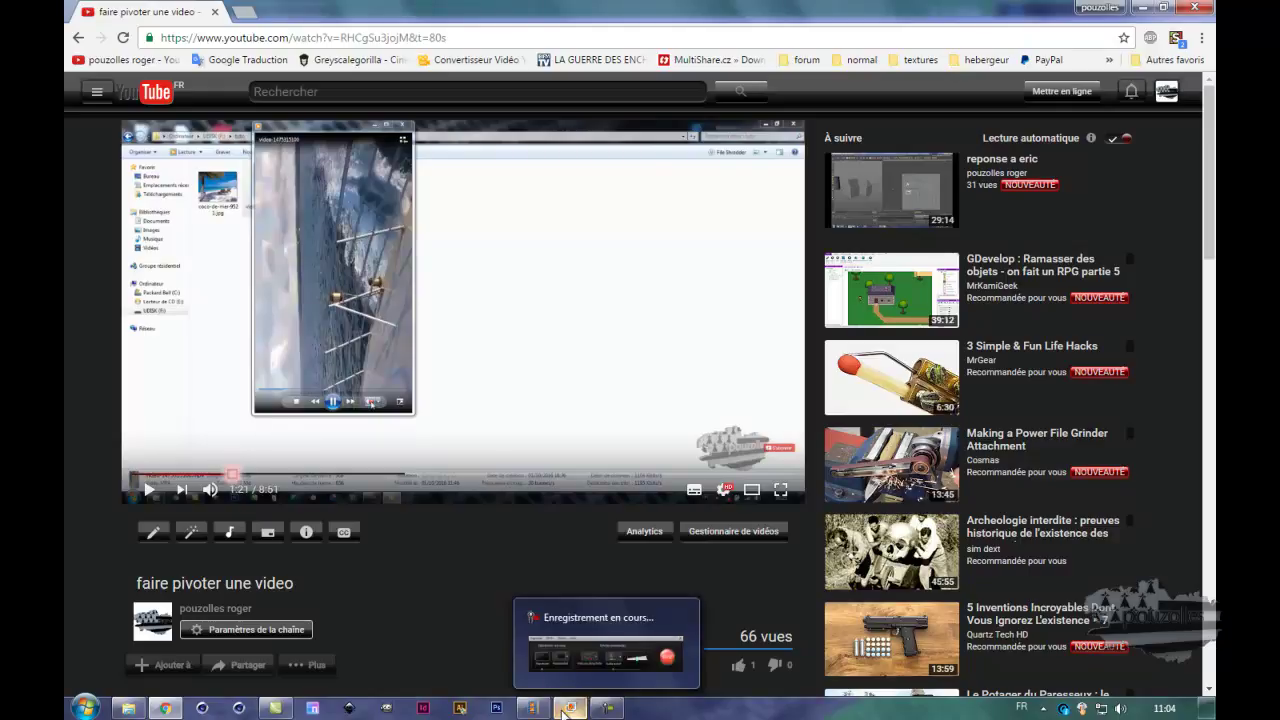
pyautogui.click(531, 708)
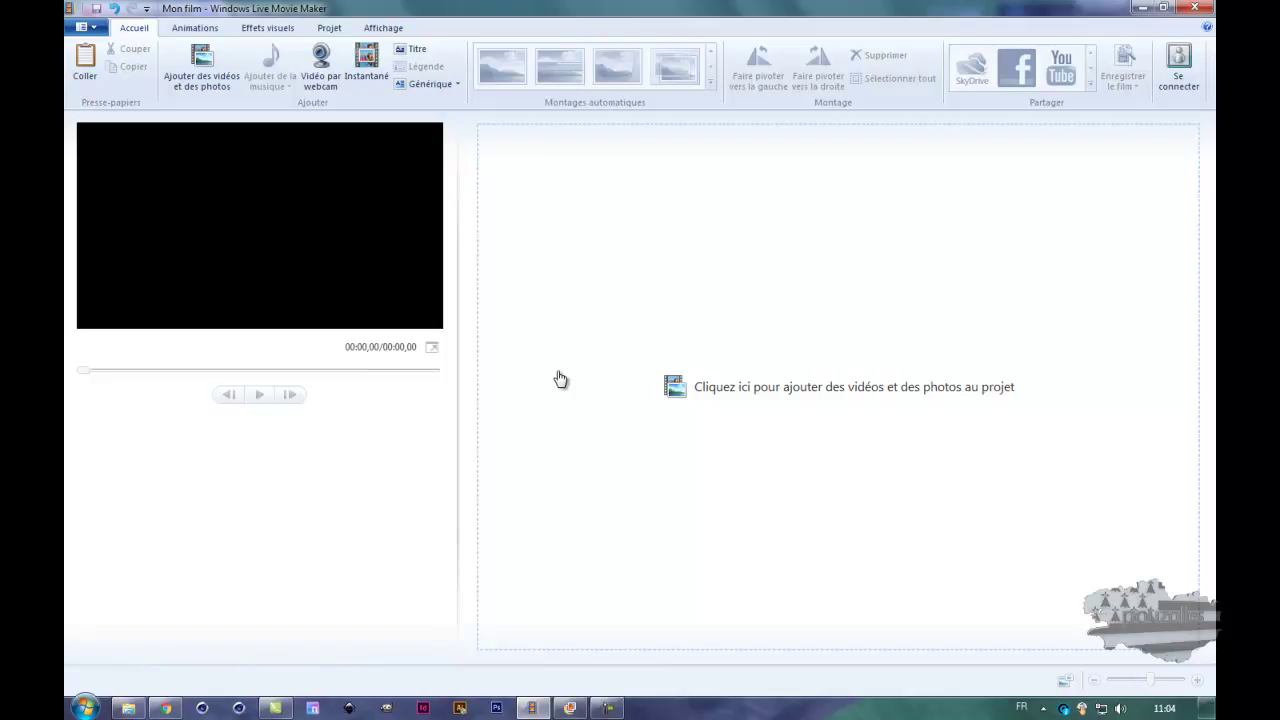
# Search the installed programs for "mo" to locate Windows Live Movie Maker, and return to the open project without launching it.
pyautogui.click(86, 708)
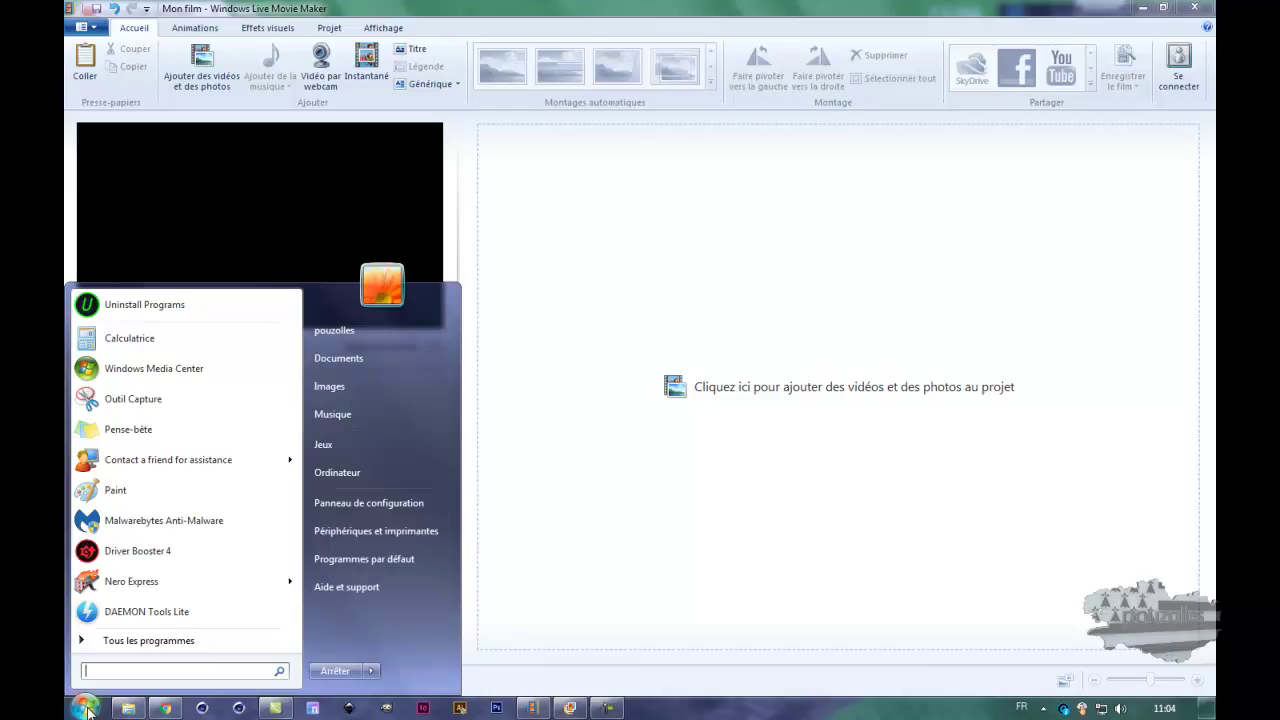
pyautogui.click(86, 708)
pyautogui.click(86, 708)
pyautogui.write('m')
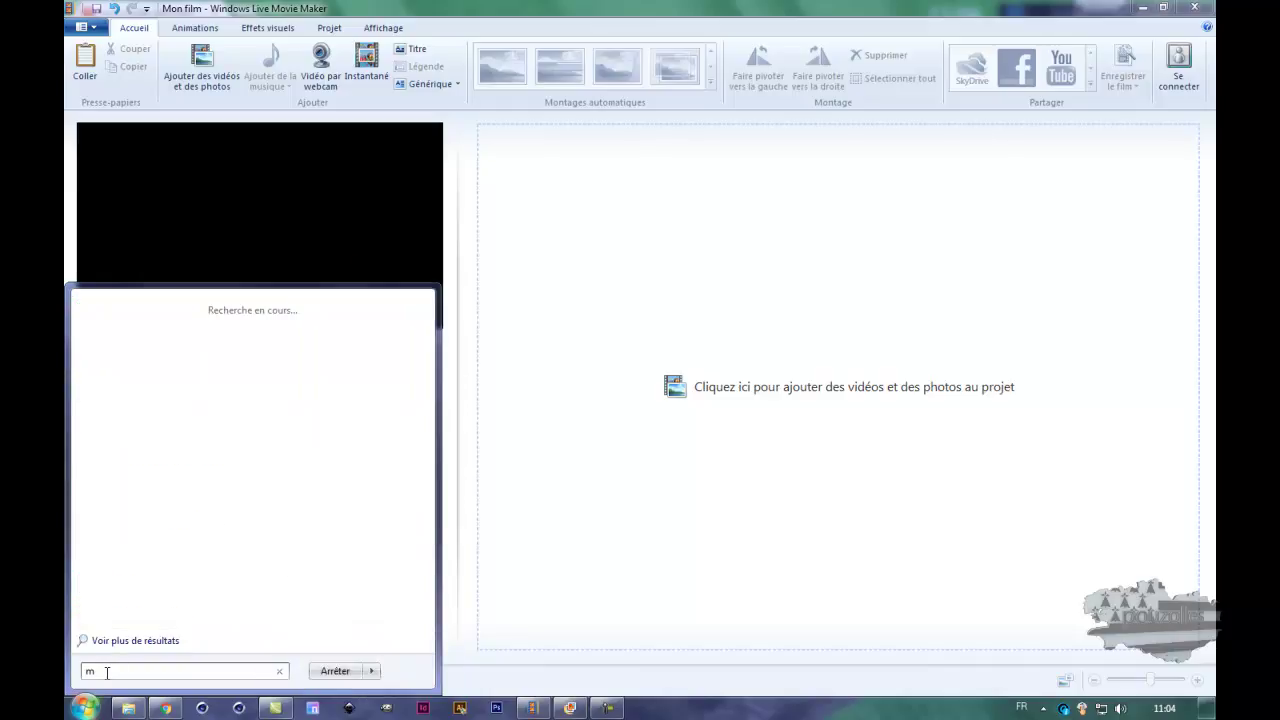
pyautogui.write('o')
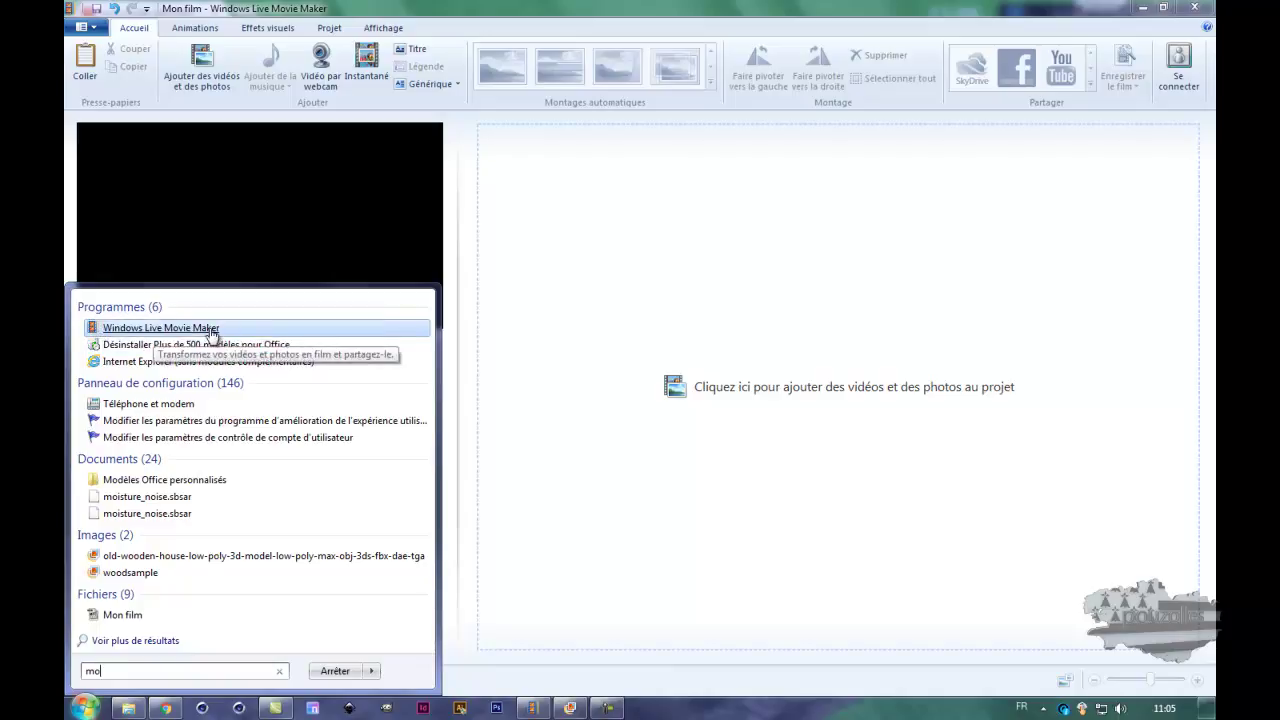
pyautogui.click(588, 295)
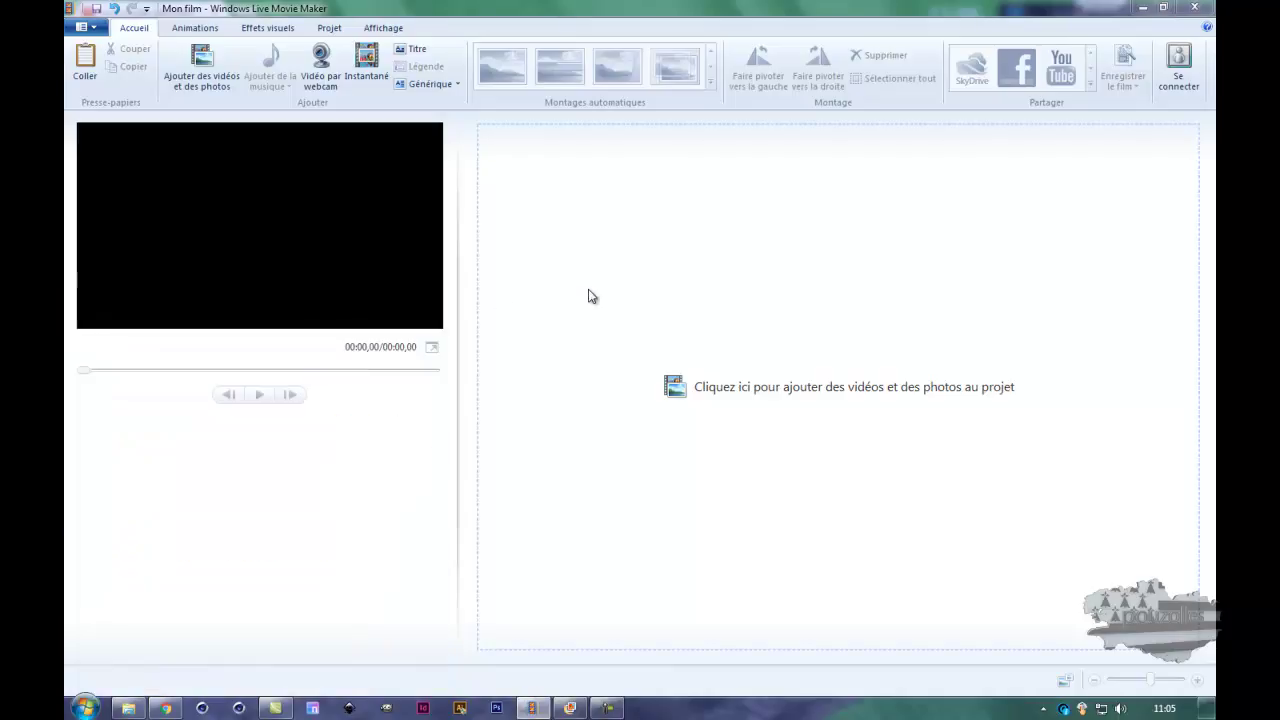
pyautogui.click(794, 9)
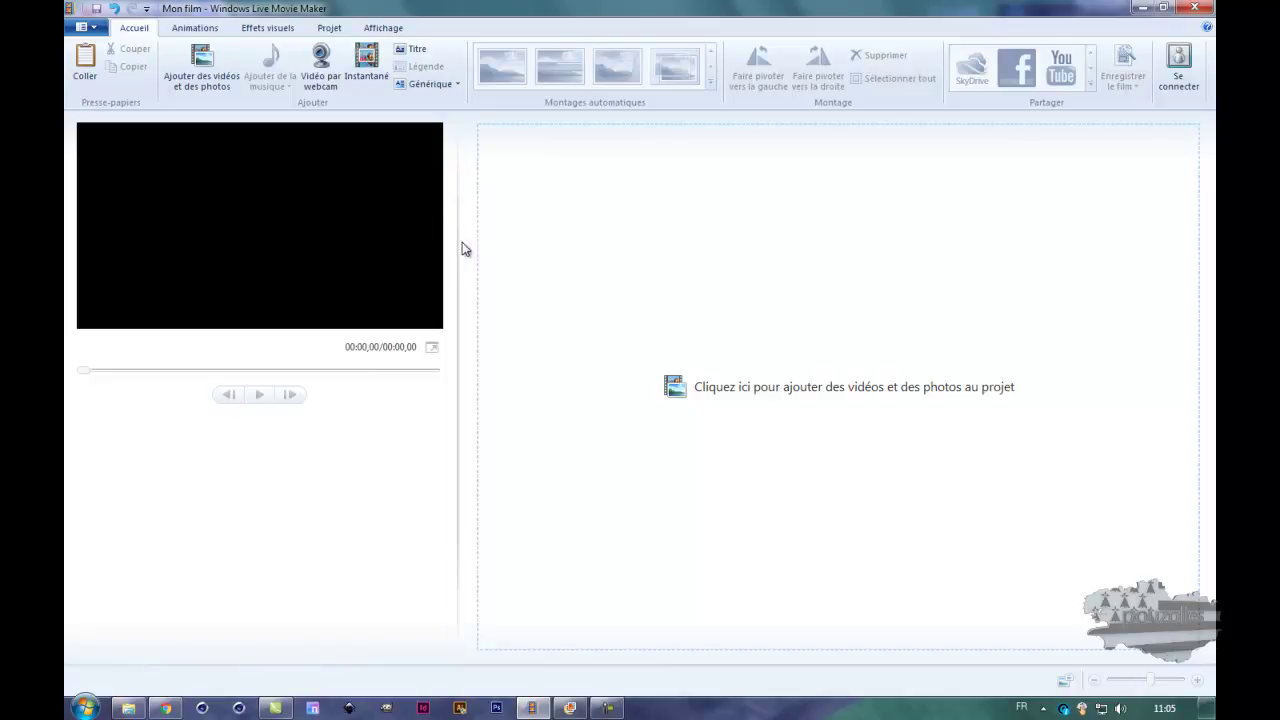
# Enlarge the preview area slightly and look through the Animations, Effets visuels, Projet and Affichage commands before returning to Accueil.
pyautogui.moveTo(458, 247); pyautogui.dragTo(485, 268)
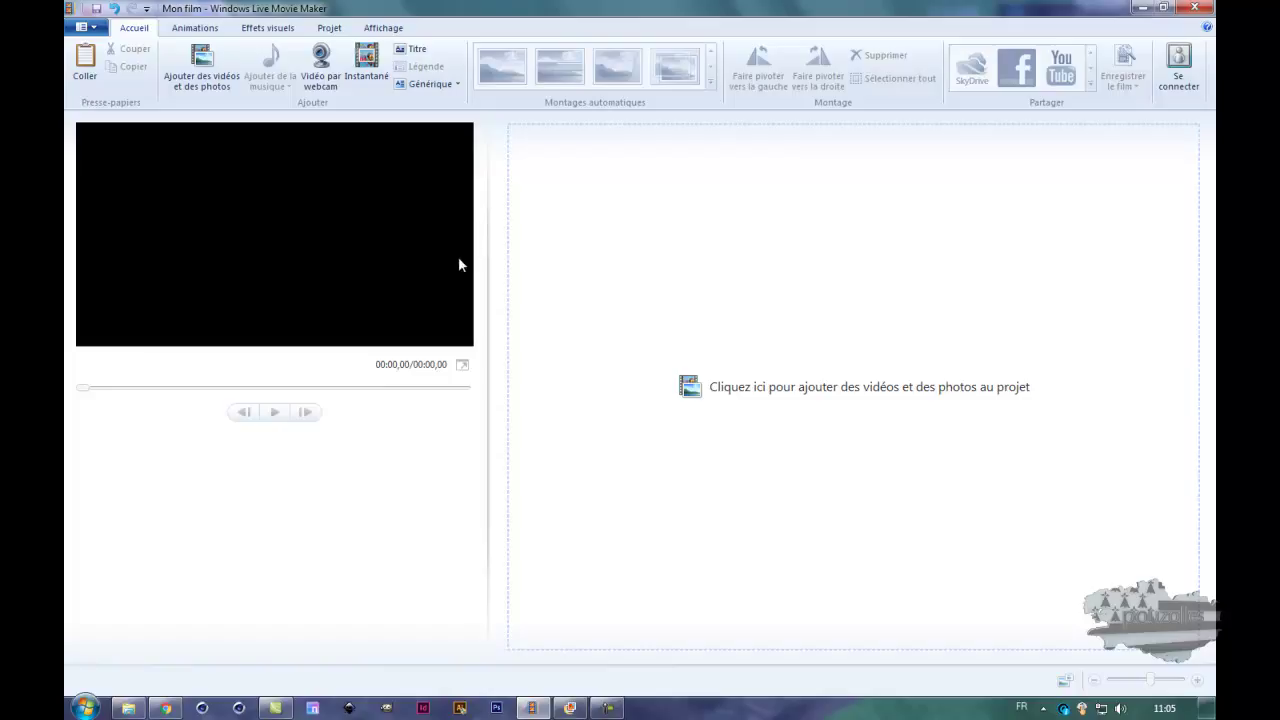
pyautogui.click(205, 28)
pyautogui.click(257, 28)
pyautogui.click(330, 29)
pyautogui.click(382, 28)
pyautogui.click(133, 30)
# Add the three photos whose names start with 14397302, 14527618 and 14543361 from the ile folder to the project.
pyautogui.click(765, 312)
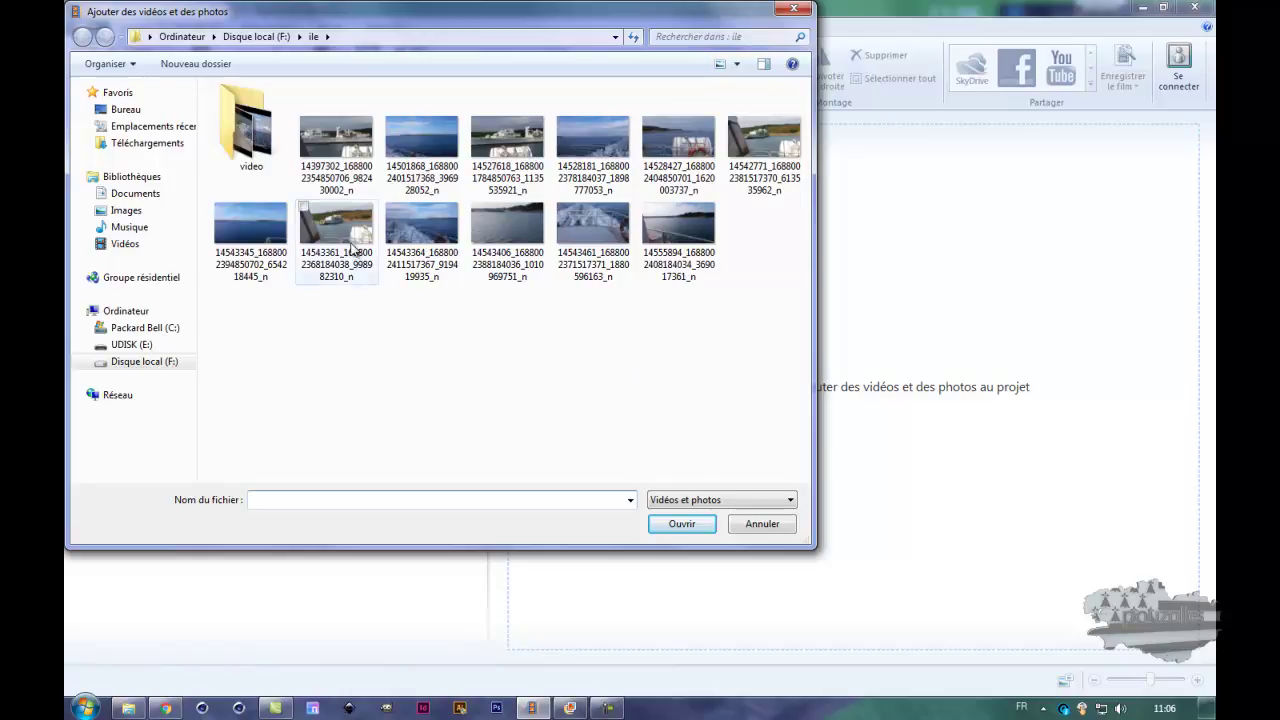
pyautogui.click(345, 150)
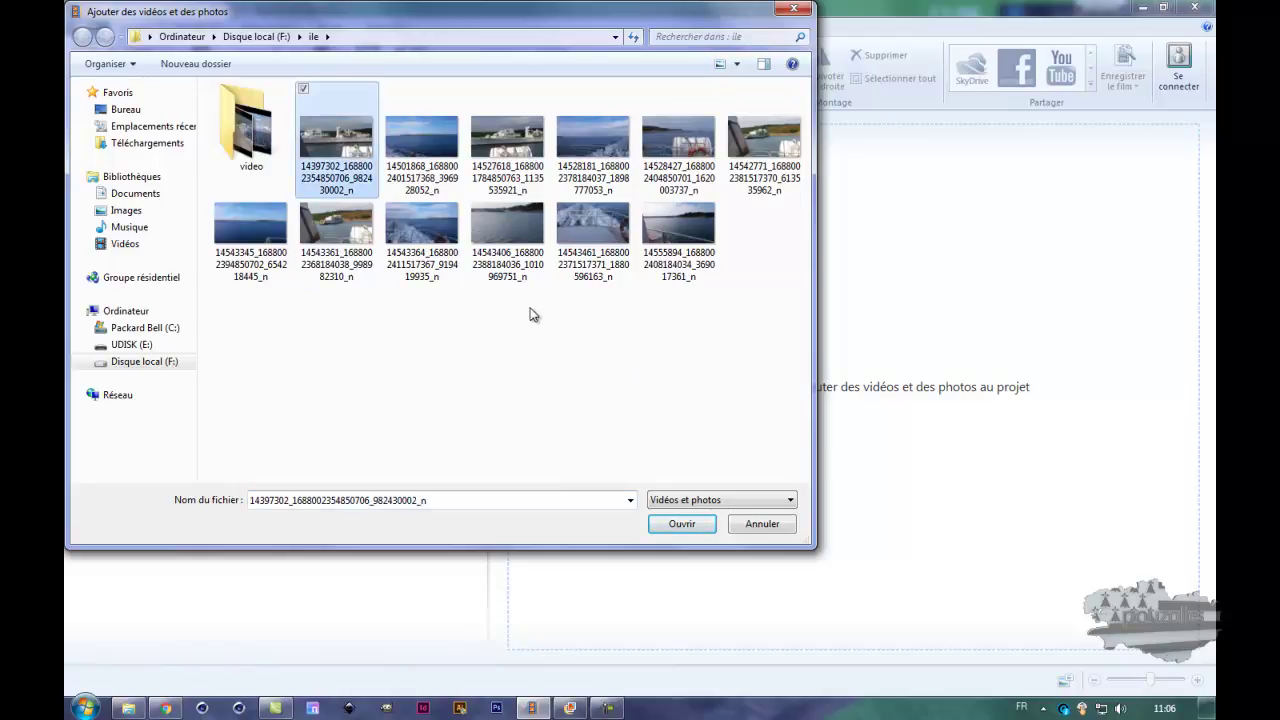
pyautogui.keyDown('ctrl'); pyautogui.click(525, 150); pyautogui.keyUp('ctrl')
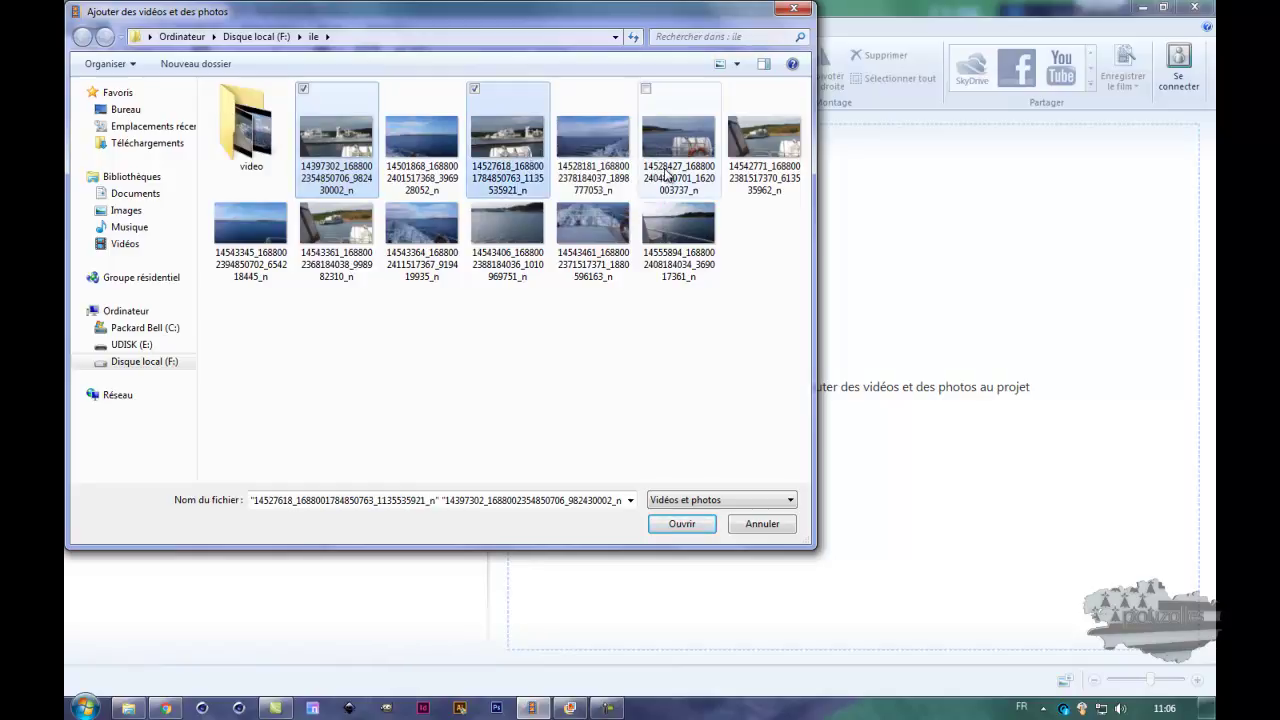
pyautogui.keyDown('ctrl'); pyautogui.click(338, 232); pyautogui.keyUp('ctrl')
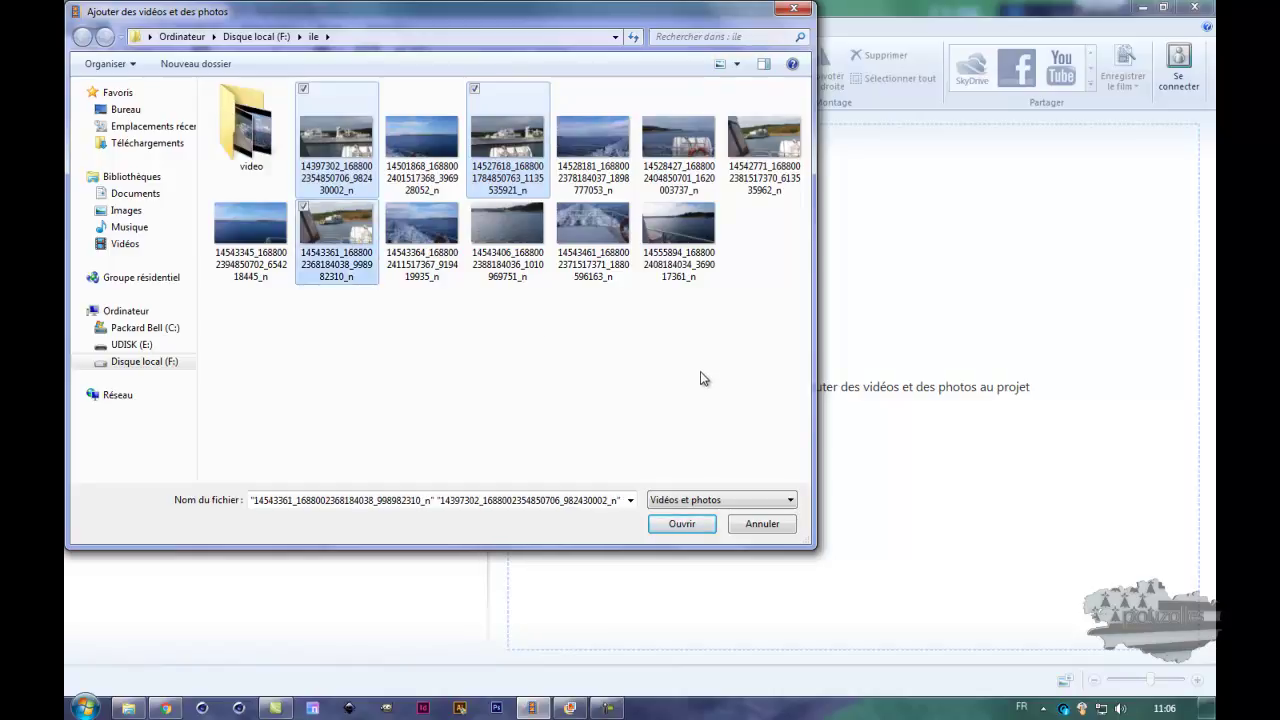
pyautogui.click(690, 526)
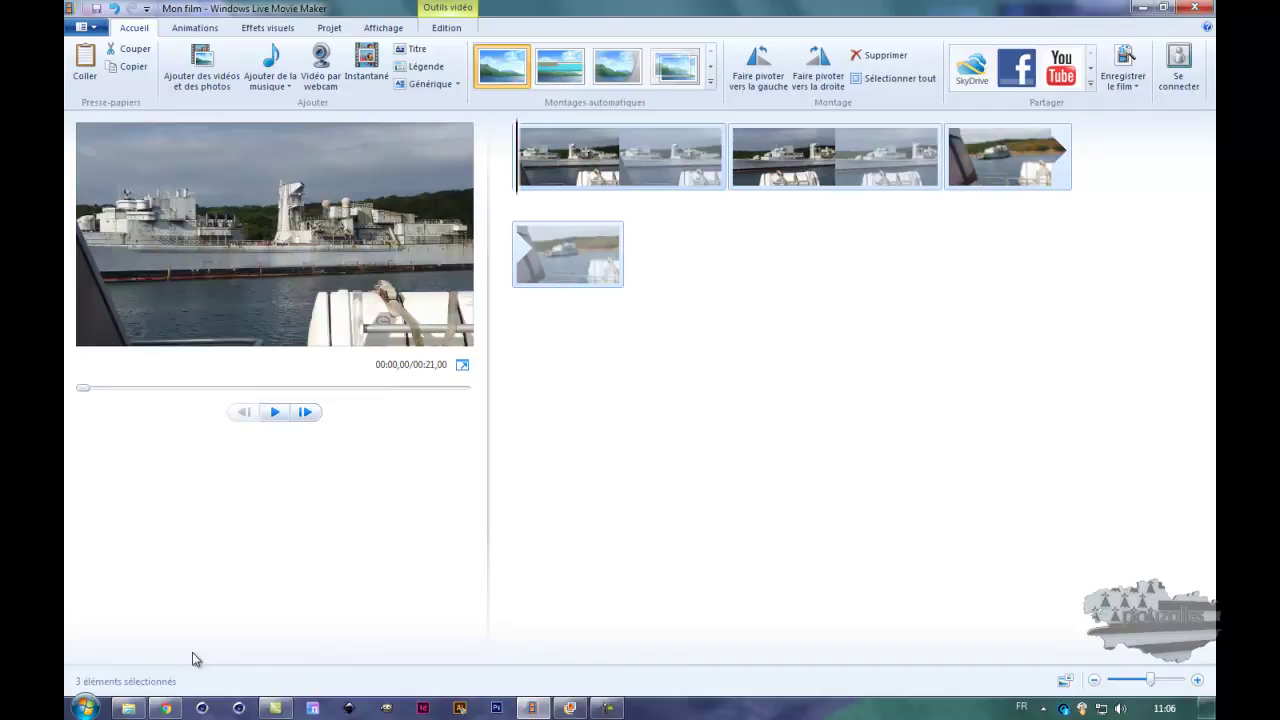
# Look at the source photos in the ile folder, and preview each of the three photos in the storyboard.
pyautogui.click(128, 708)
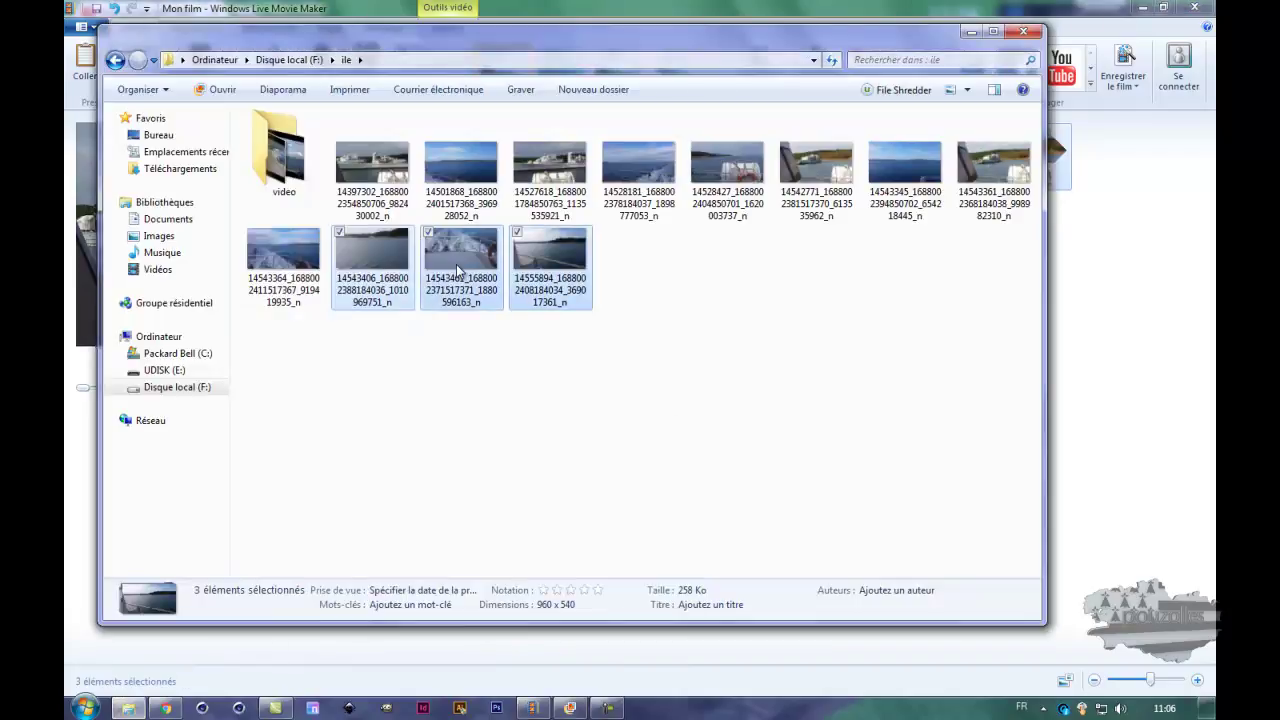
pyautogui.click(969, 33)
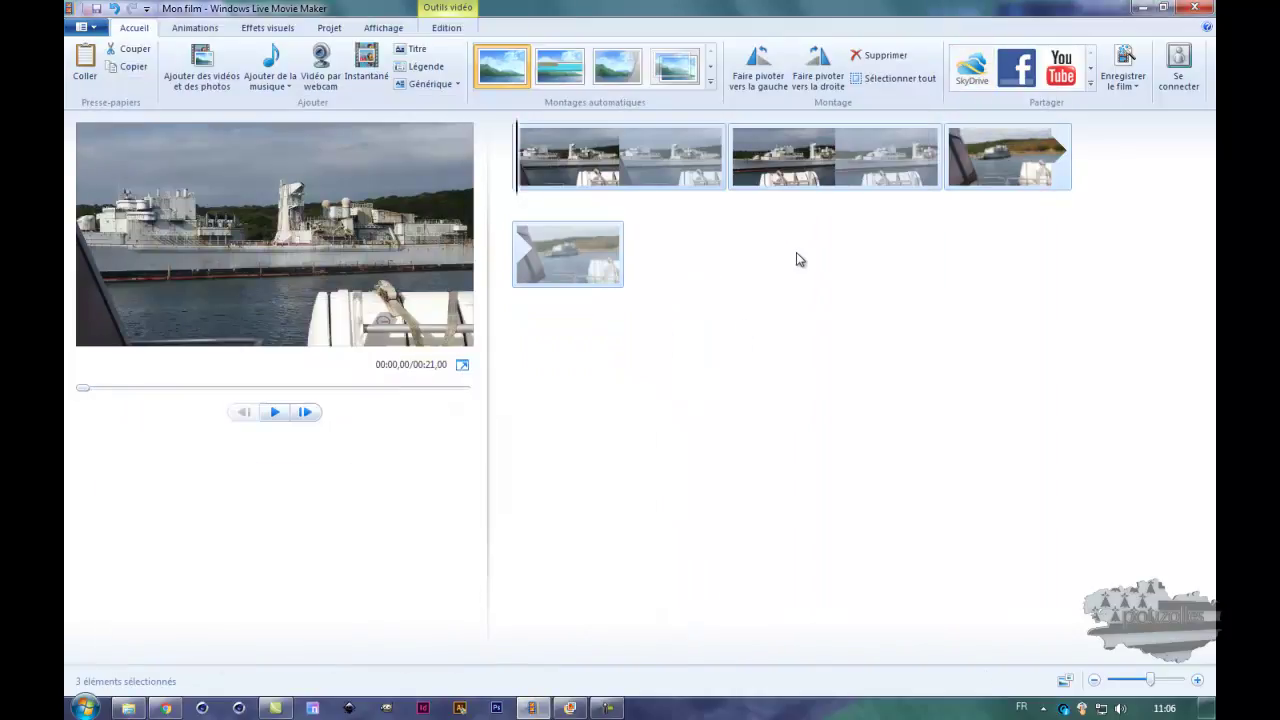
pyautogui.click(600, 170)
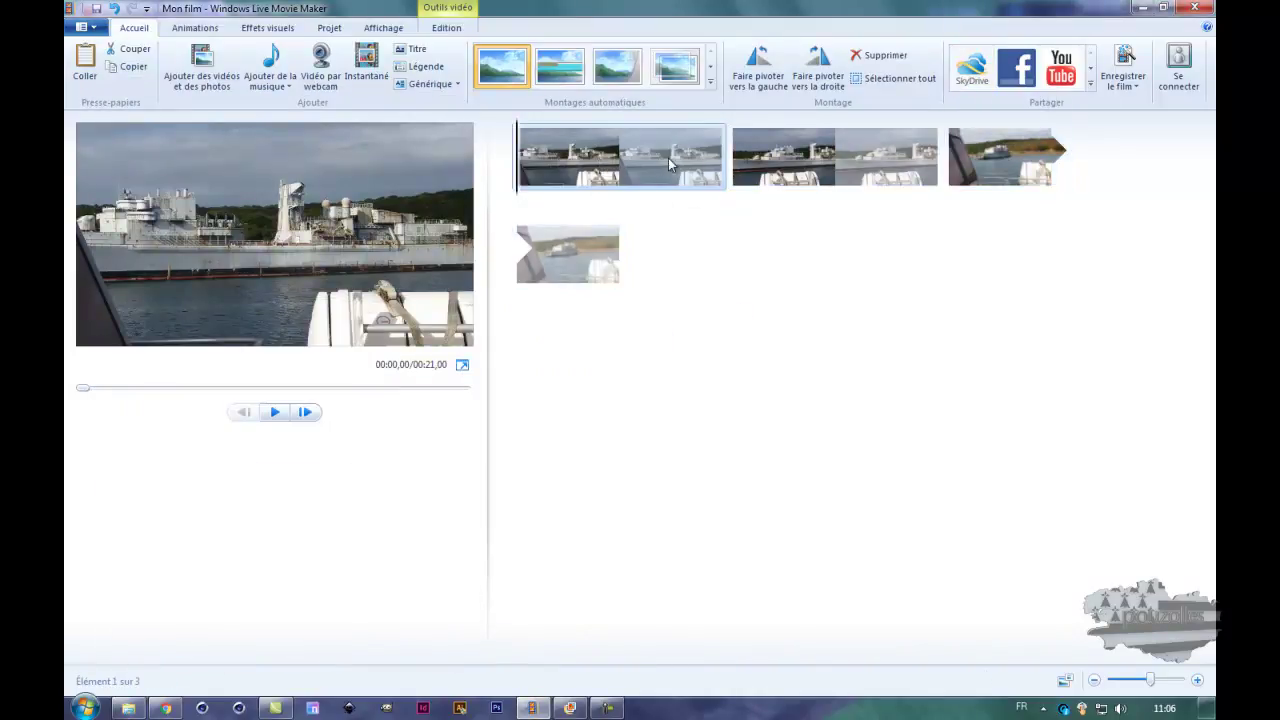
pyautogui.click(815, 165)
pyautogui.click(1008, 168)
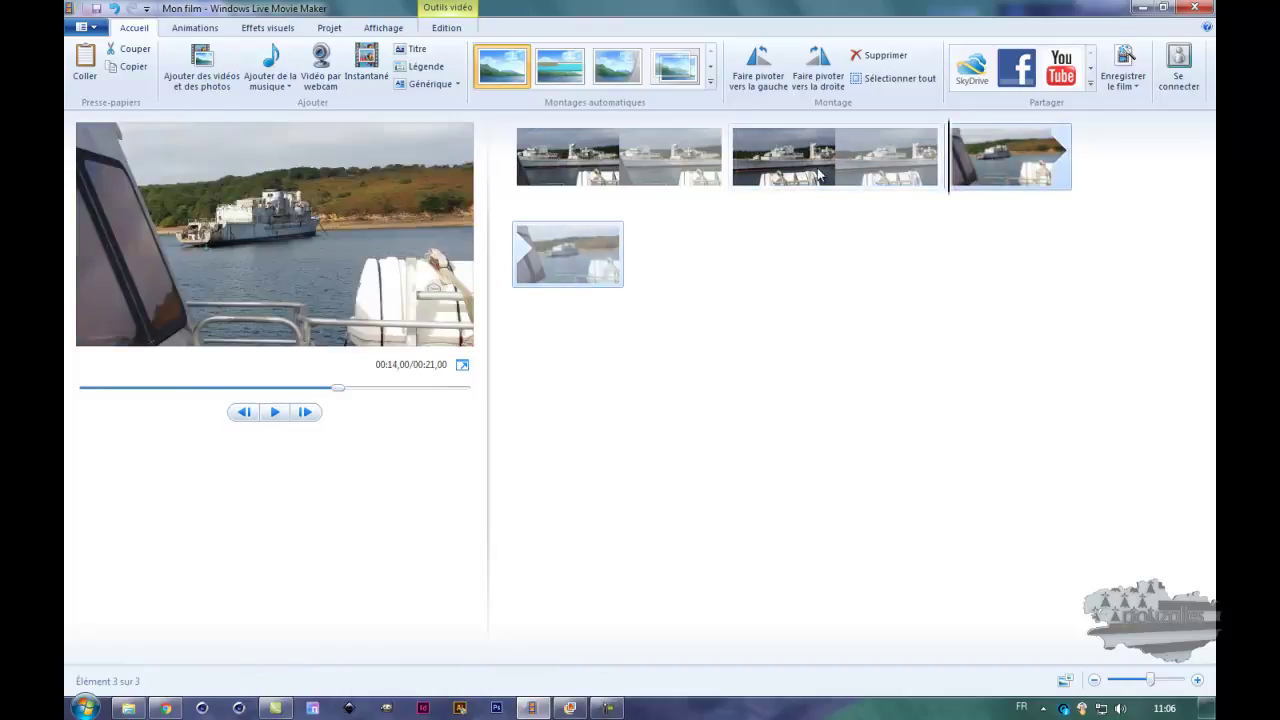
# Reorder the storyboard by moving the first photo to the end, and the photo that becomes first into second place.
pyautogui.click(612, 165)
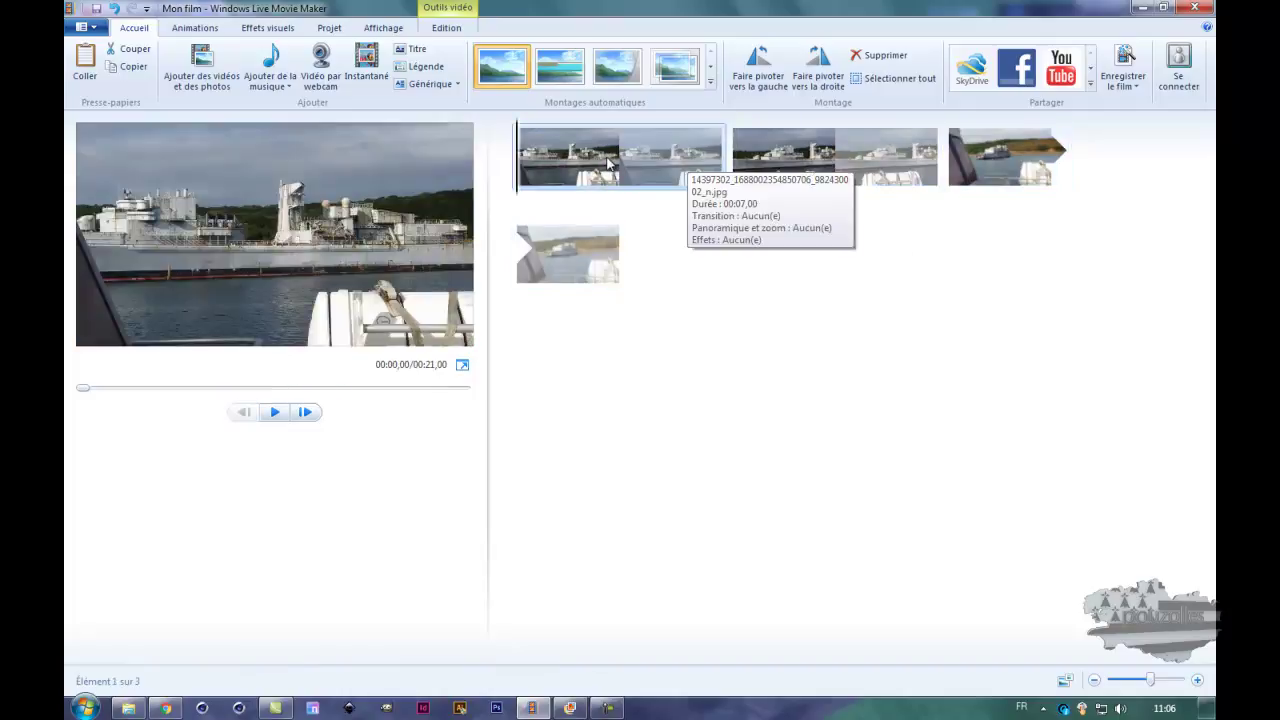
pyautogui.moveTo(612, 165); pyautogui.dragTo(798, 283)
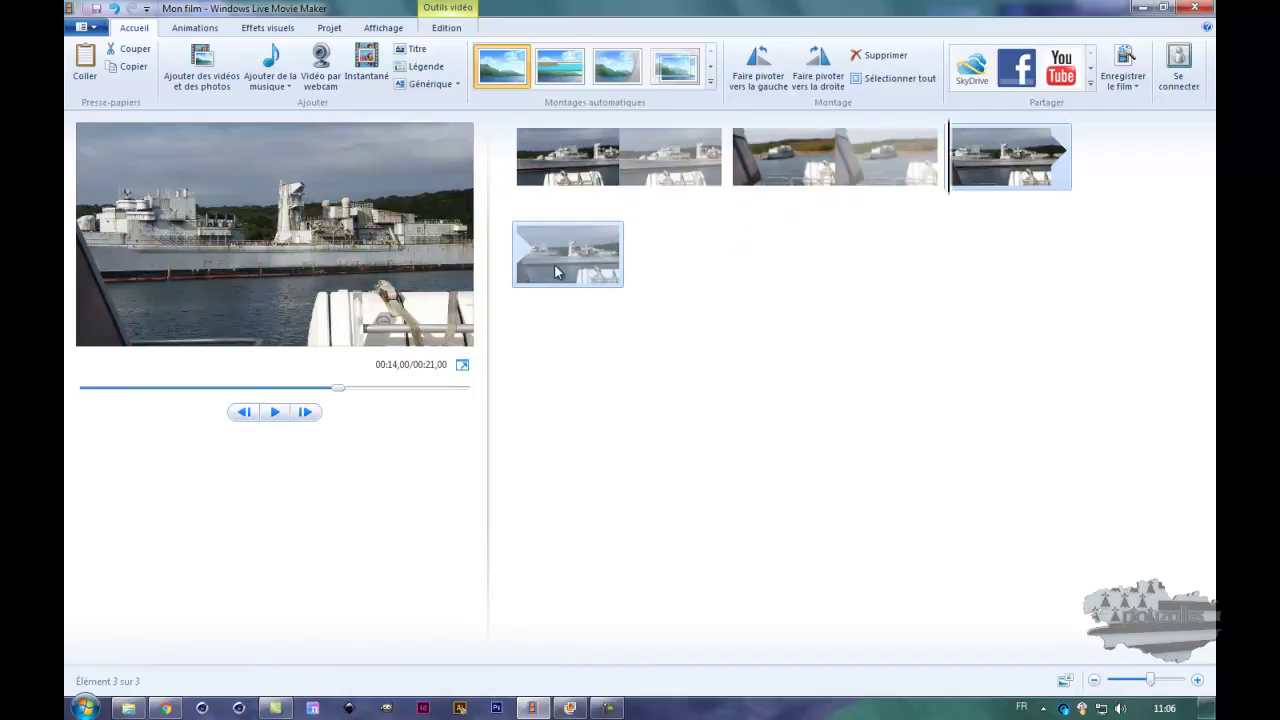
pyautogui.moveTo(590, 178); pyautogui.dragTo(950, 192)
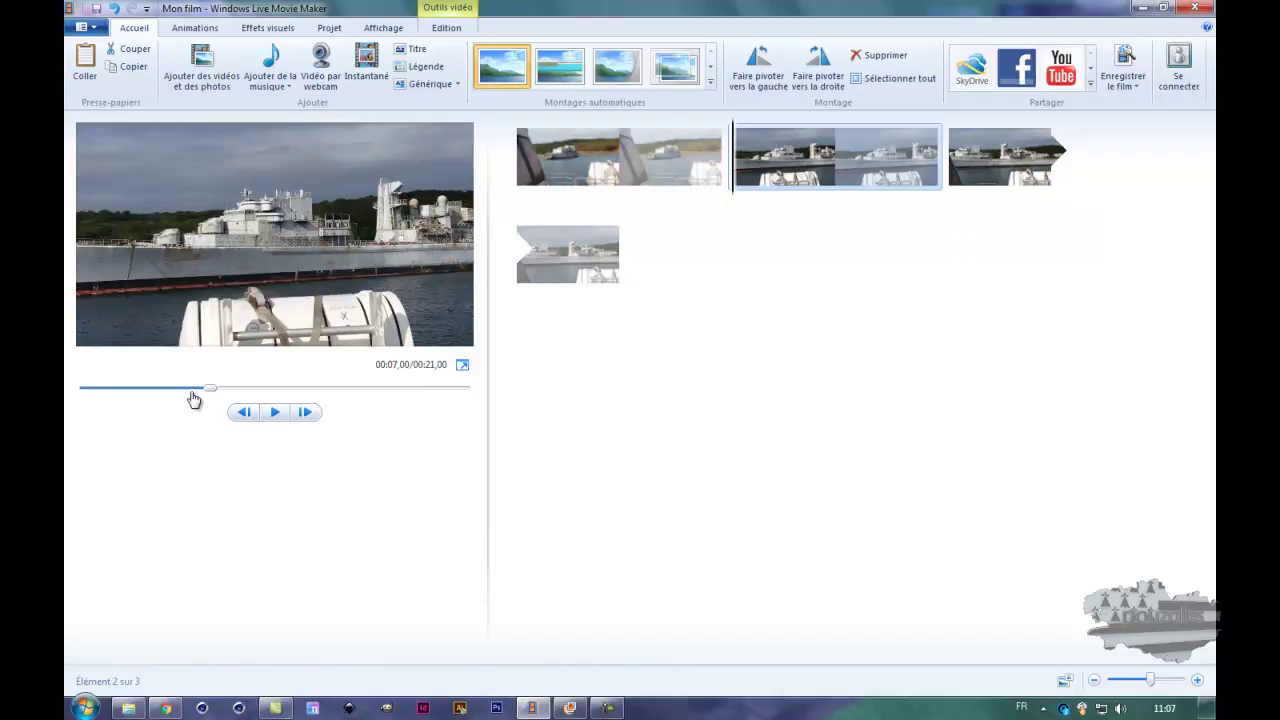
# Play the film from the start, pause during the second photo, and bring the playhead back to the beginning.
pyautogui.moveTo(209, 395); pyautogui.dragTo(66, 397)
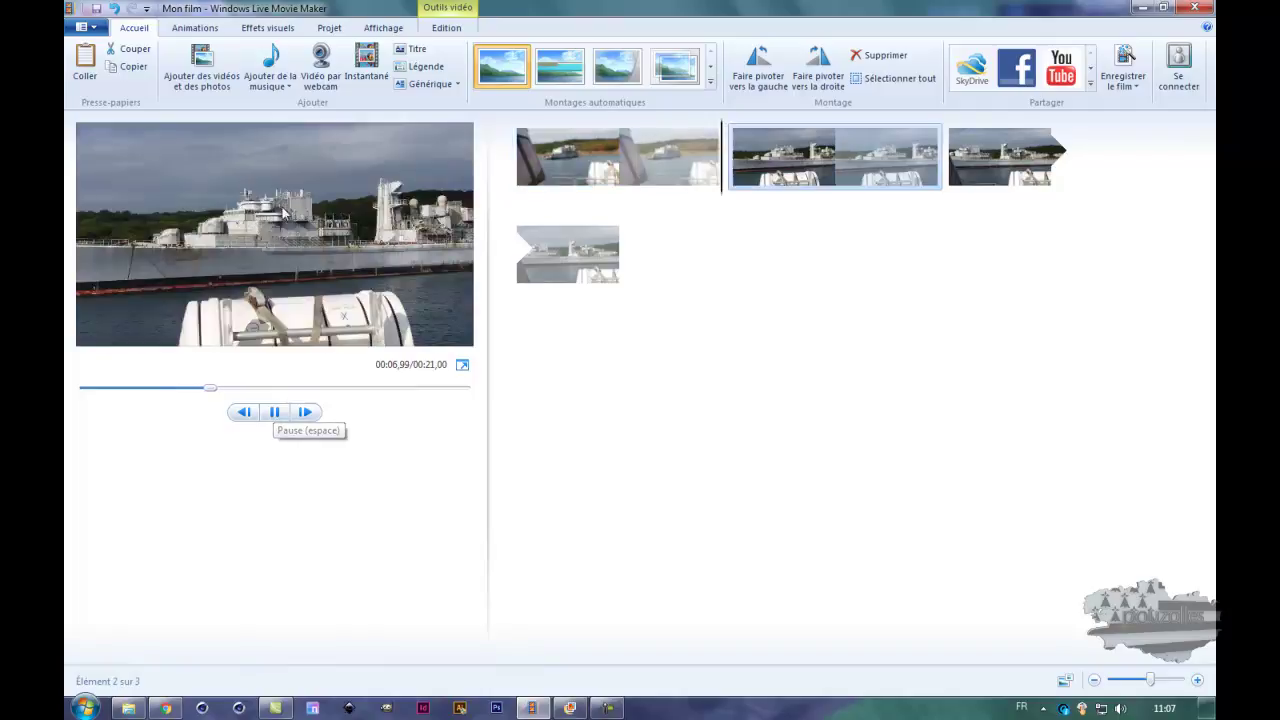
pyautogui.click(276, 411)
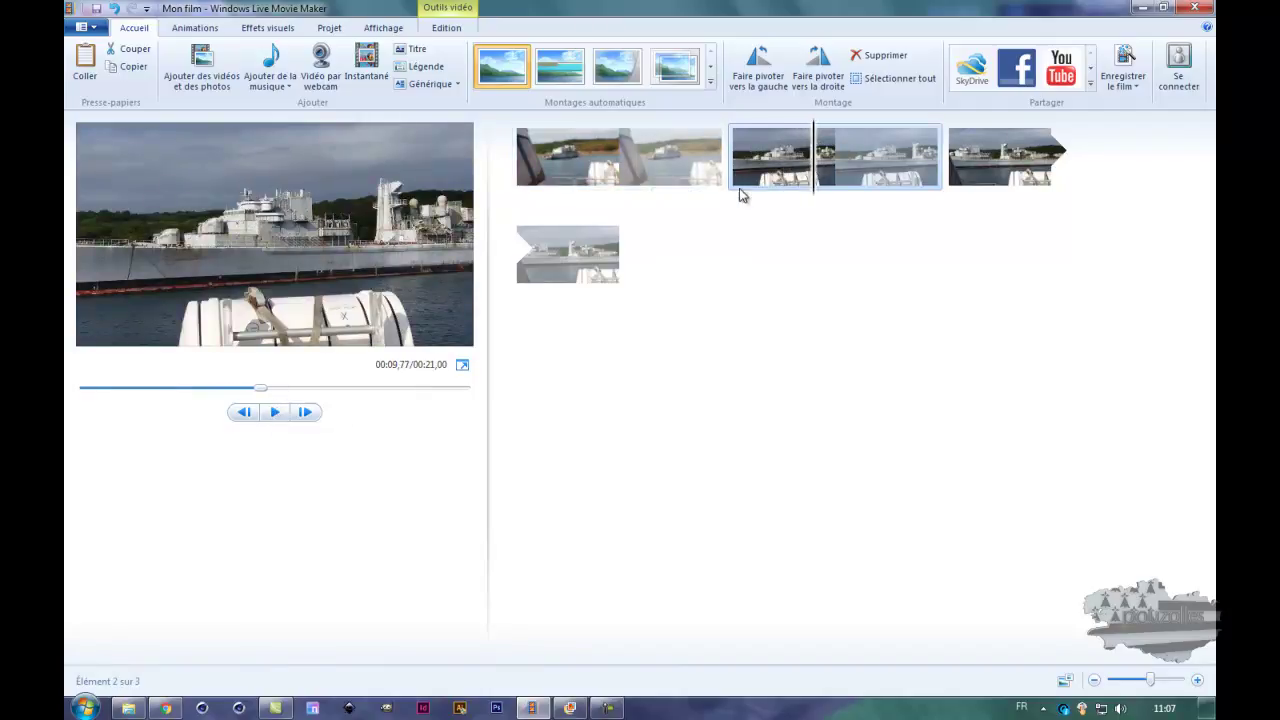
pyautogui.moveTo(814, 188); pyautogui.dragTo(513, 188)
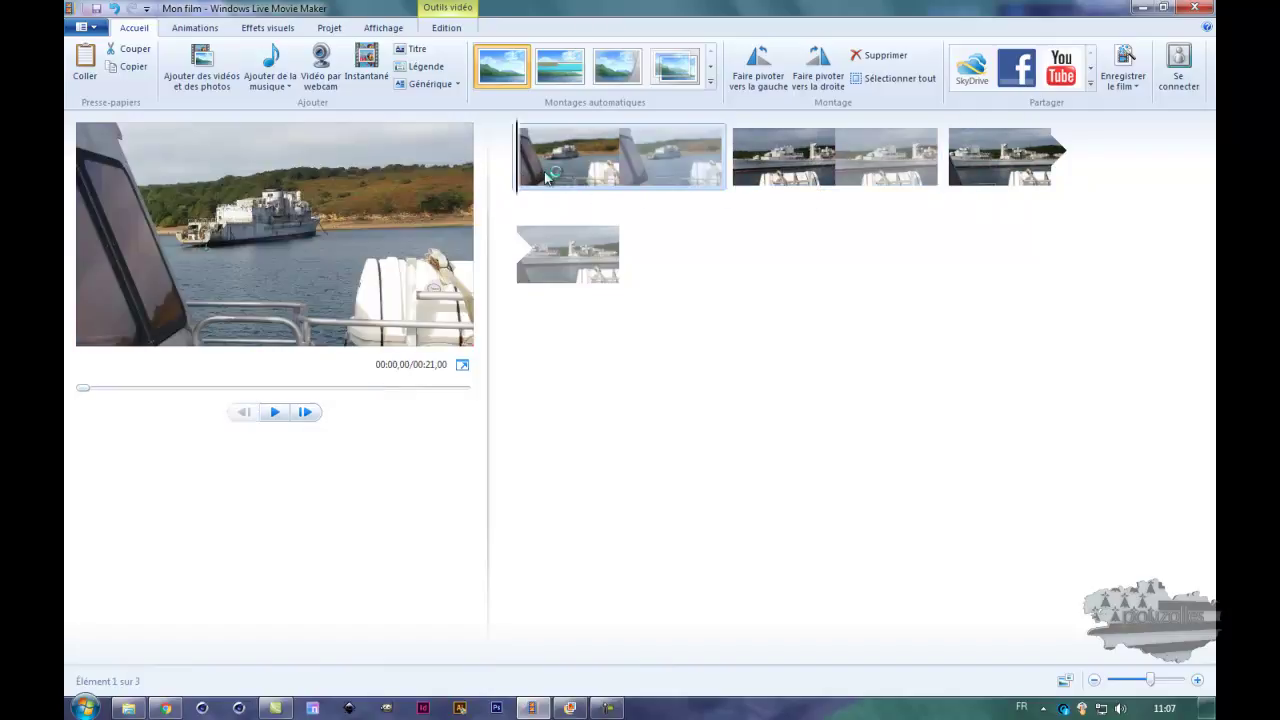
# Scrub the playhead back and forth within the first photo, ending at about 00:03,73.
pyautogui.moveTo(571, 169); pyautogui.dragTo(613, 176)
pyautogui.moveTo(518, 175); pyautogui.dragTo(621, 172)
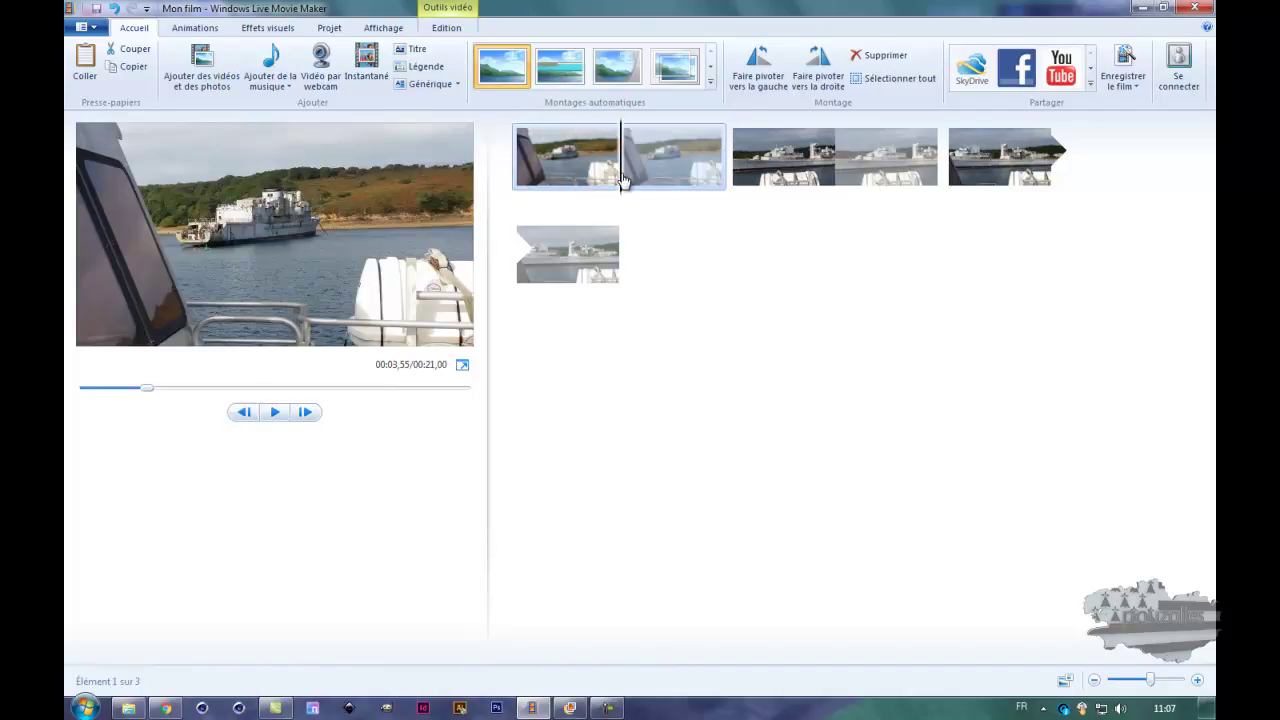
pyautogui.moveTo(147, 390); pyautogui.dragTo(83, 397)
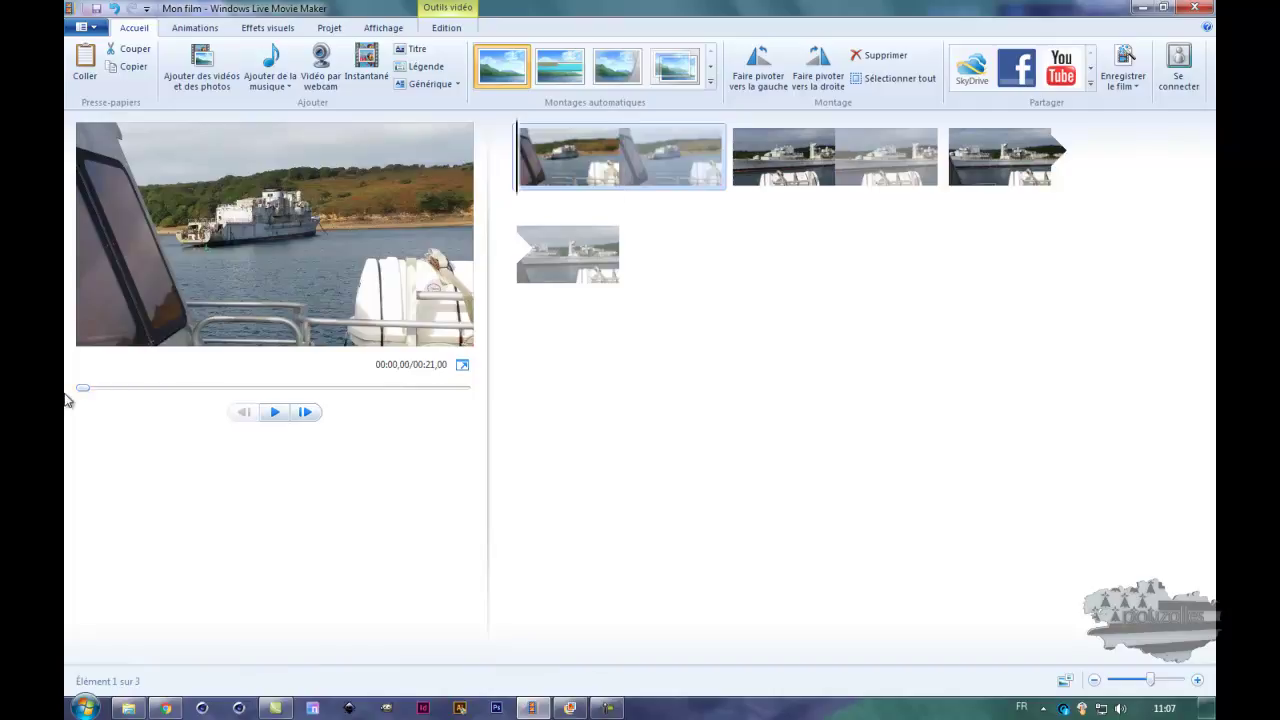
pyautogui.moveTo(158, 393); pyautogui.dragTo(150, 389)
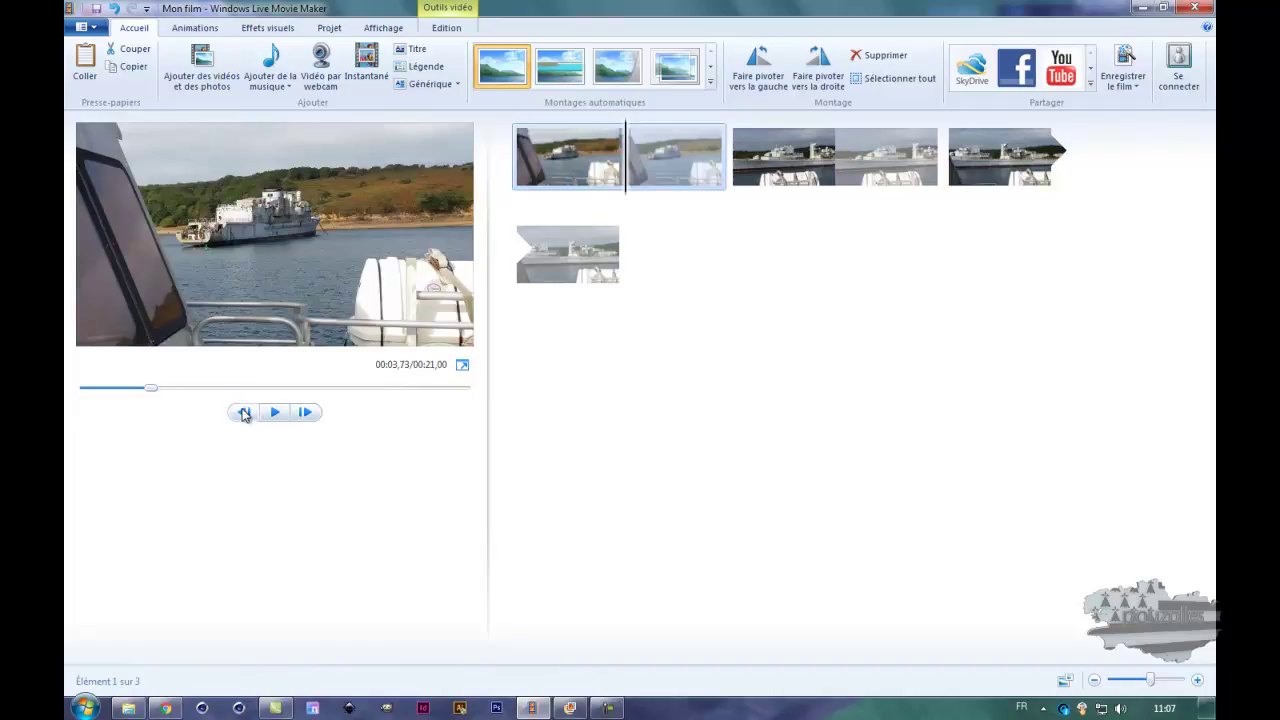
# Step the playhead backward frame by frame within the first photo to 00:03,26.
pyautogui.click(244, 413)
pyautogui.click(244, 413)
pyautogui.click(244, 413)
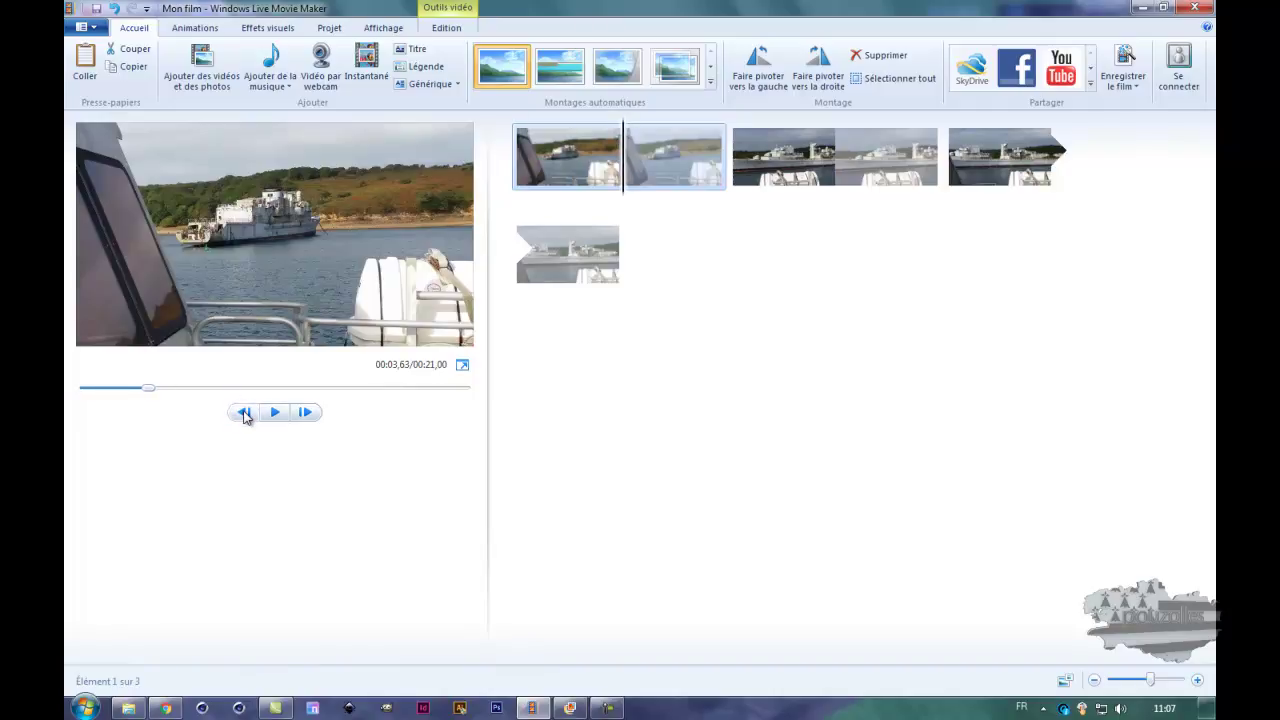
pyautogui.click(244, 413)
pyautogui.click(244, 413)
pyautogui.click(244, 413)
pyautogui.click(244, 413)
pyautogui.click(244, 413)
pyautogui.click(244, 413)
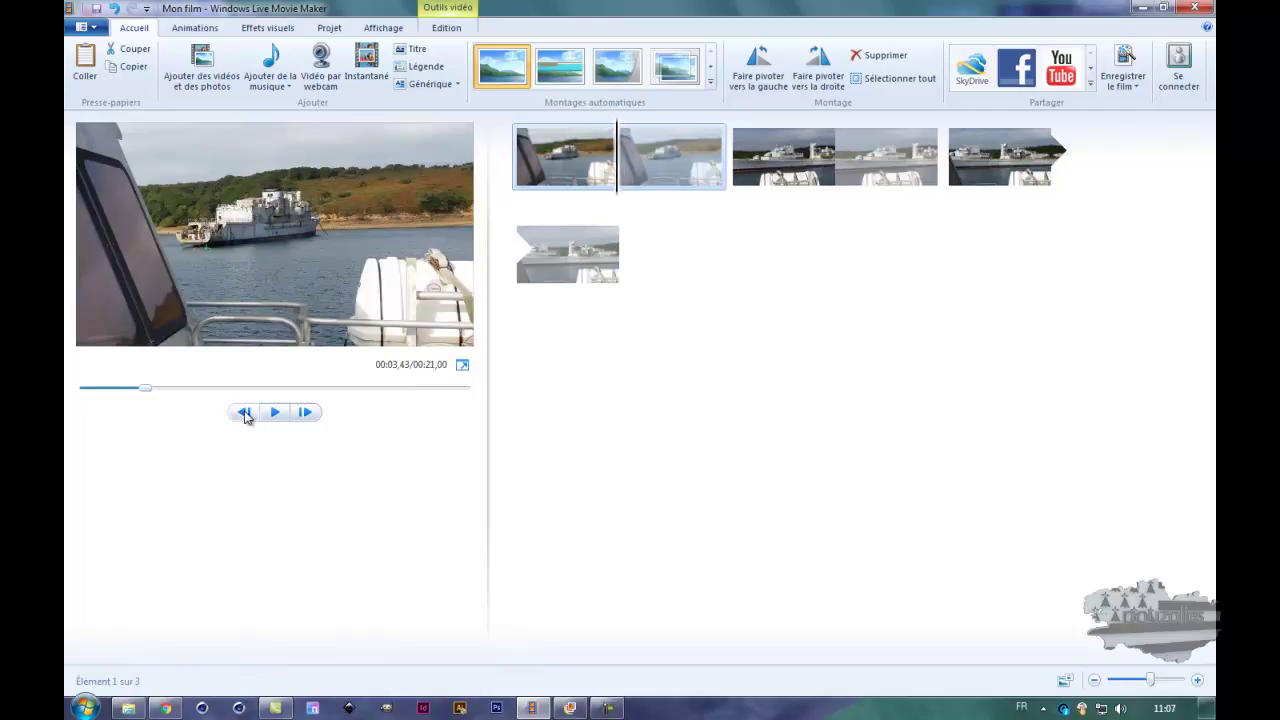
pyautogui.click(244, 413)
pyautogui.click(244, 413)
pyautogui.click(244, 413)
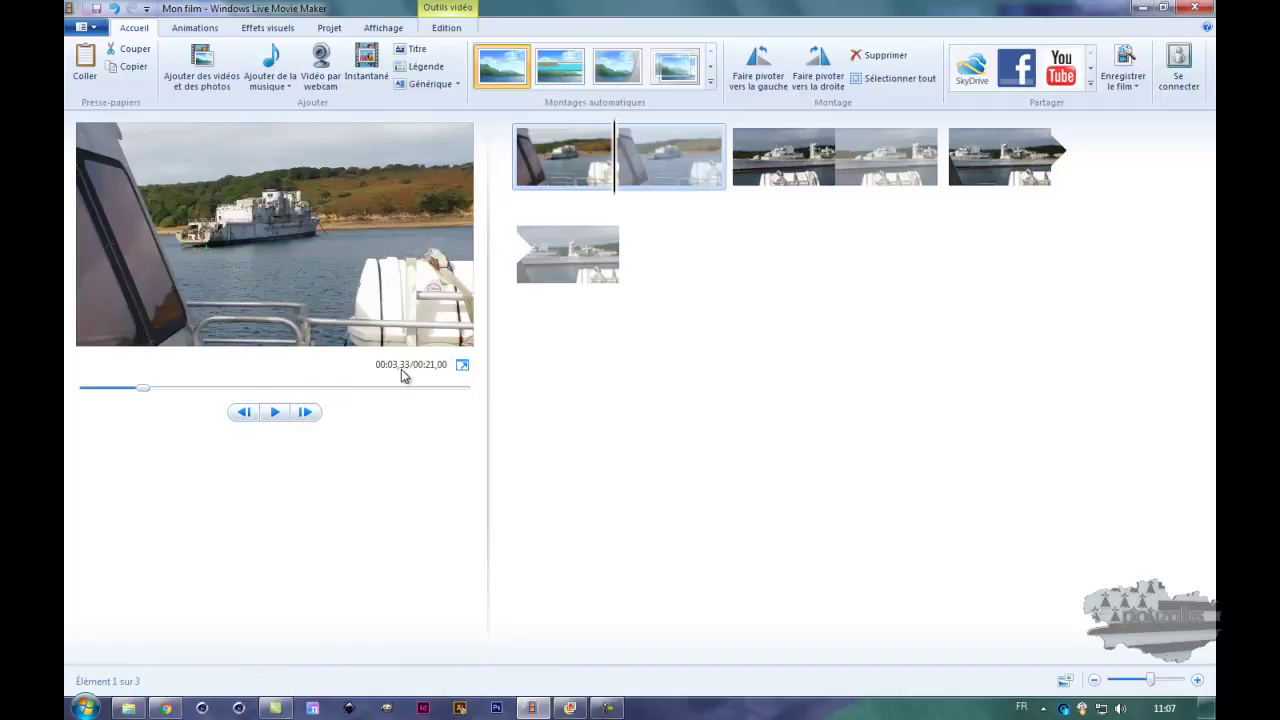
pyautogui.click(244, 413)
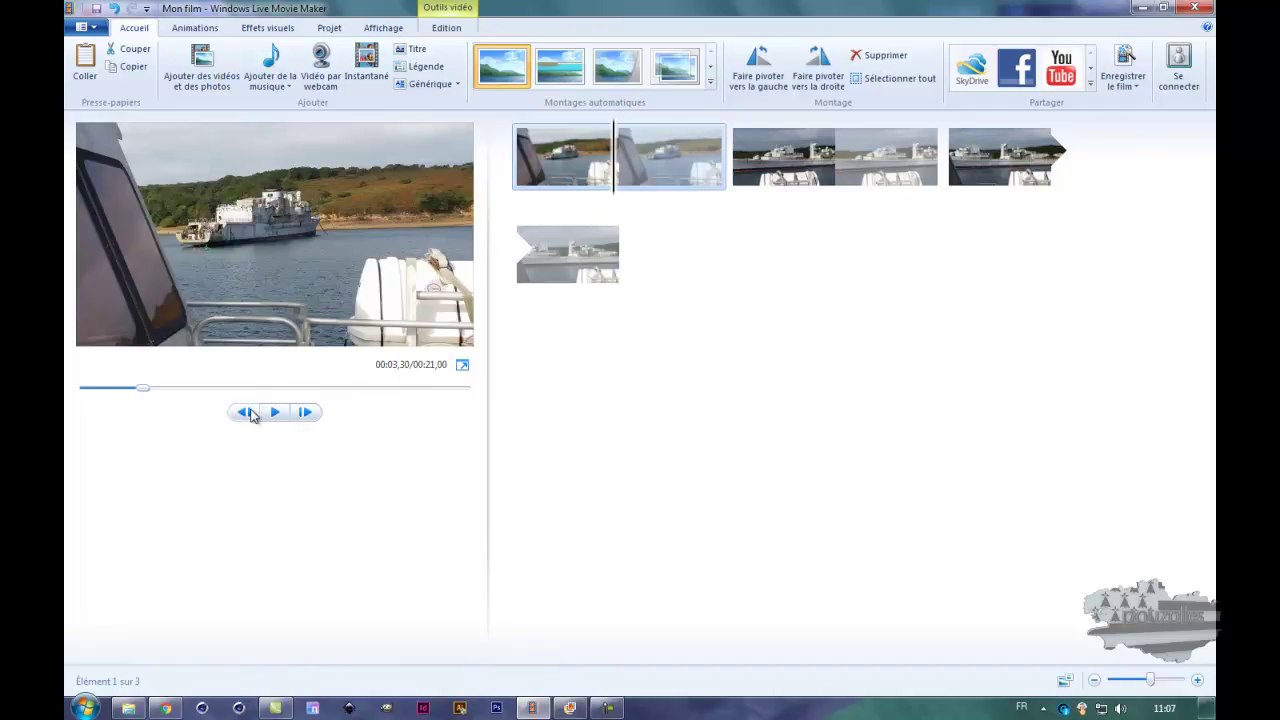
pyautogui.click(245, 413)
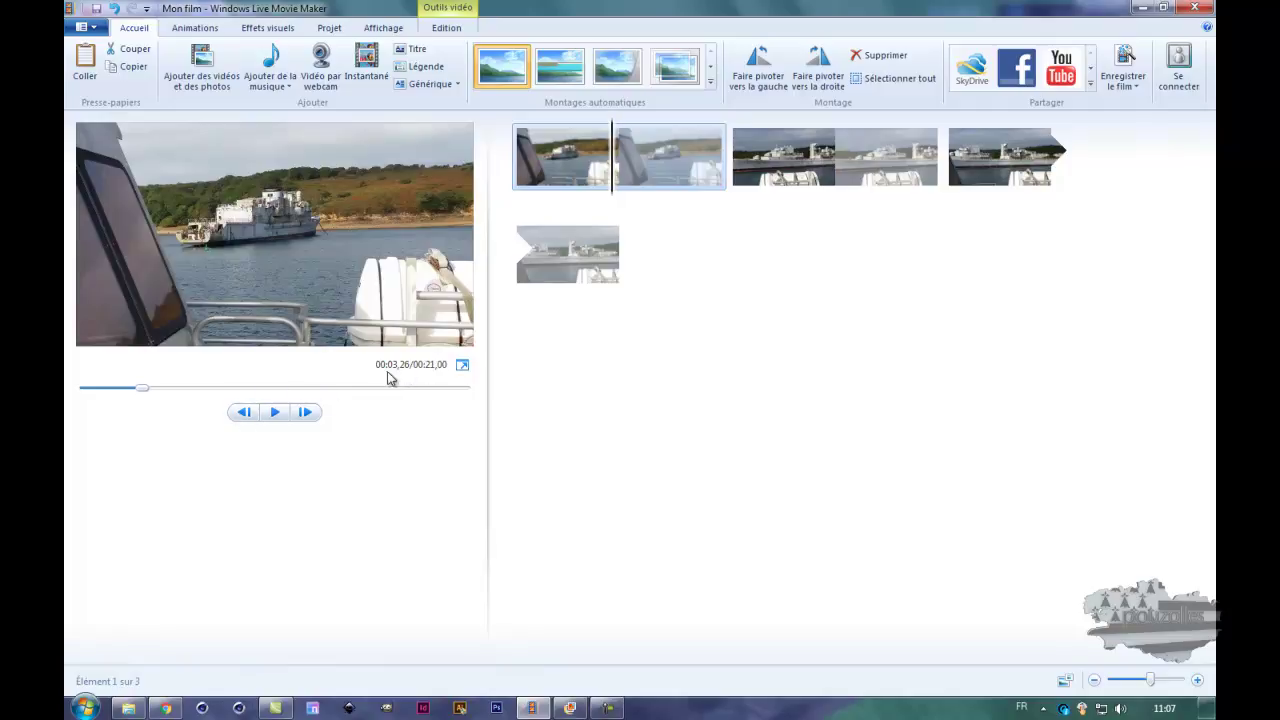
# Return the playhead to the start of the film, preview the last photo, and reselect the first one.
pyautogui.moveTo(145, 390); pyautogui.dragTo(89, 392)
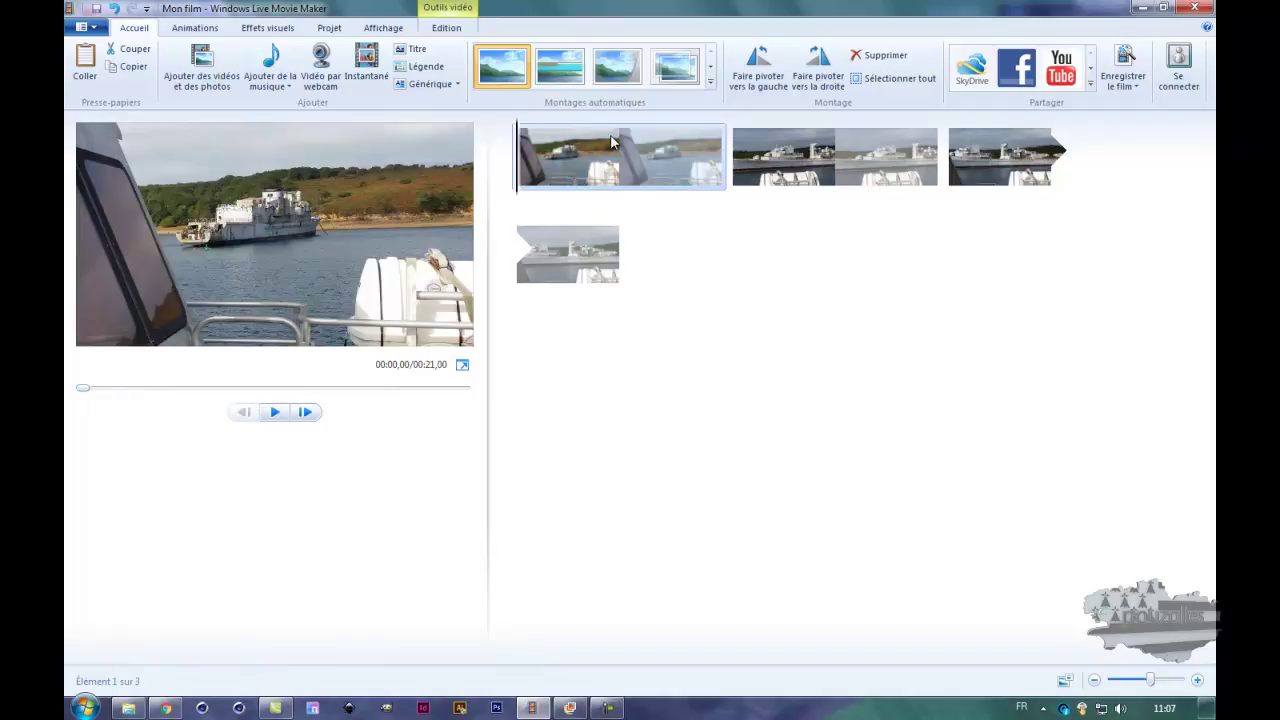
pyautogui.press('Right')
pyautogui.press('Right')
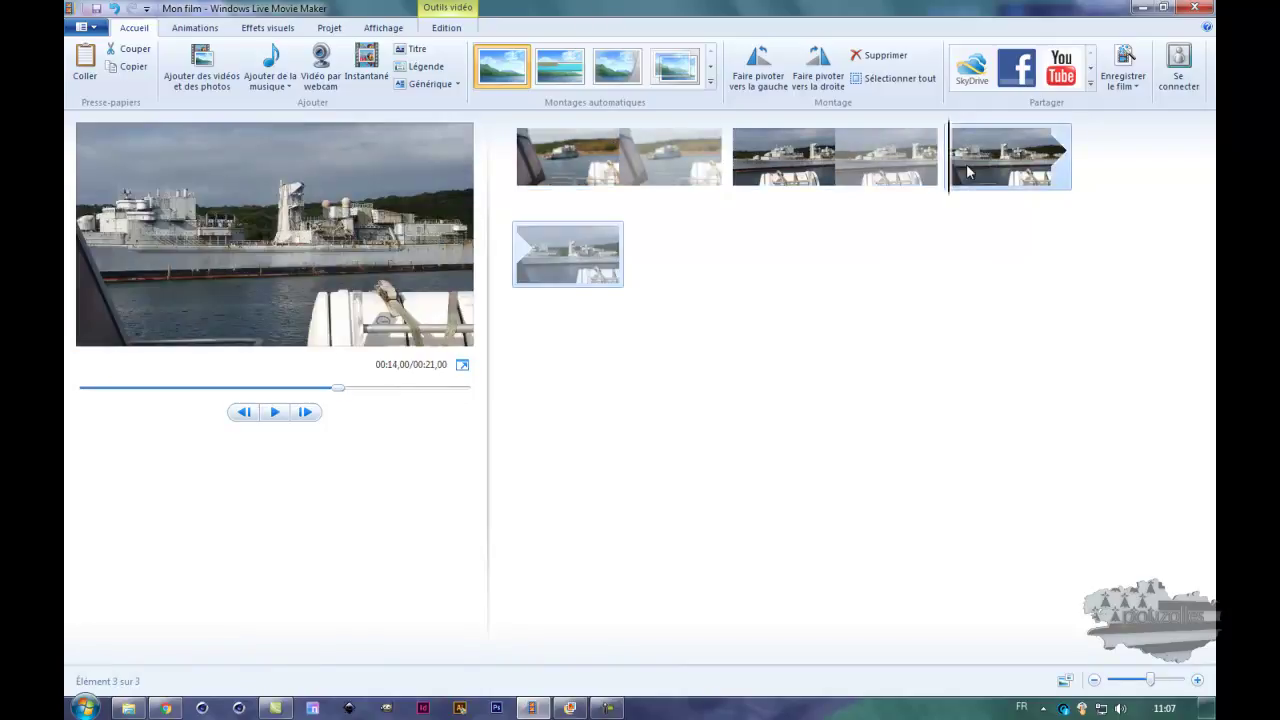
pyautogui.click(596, 157)
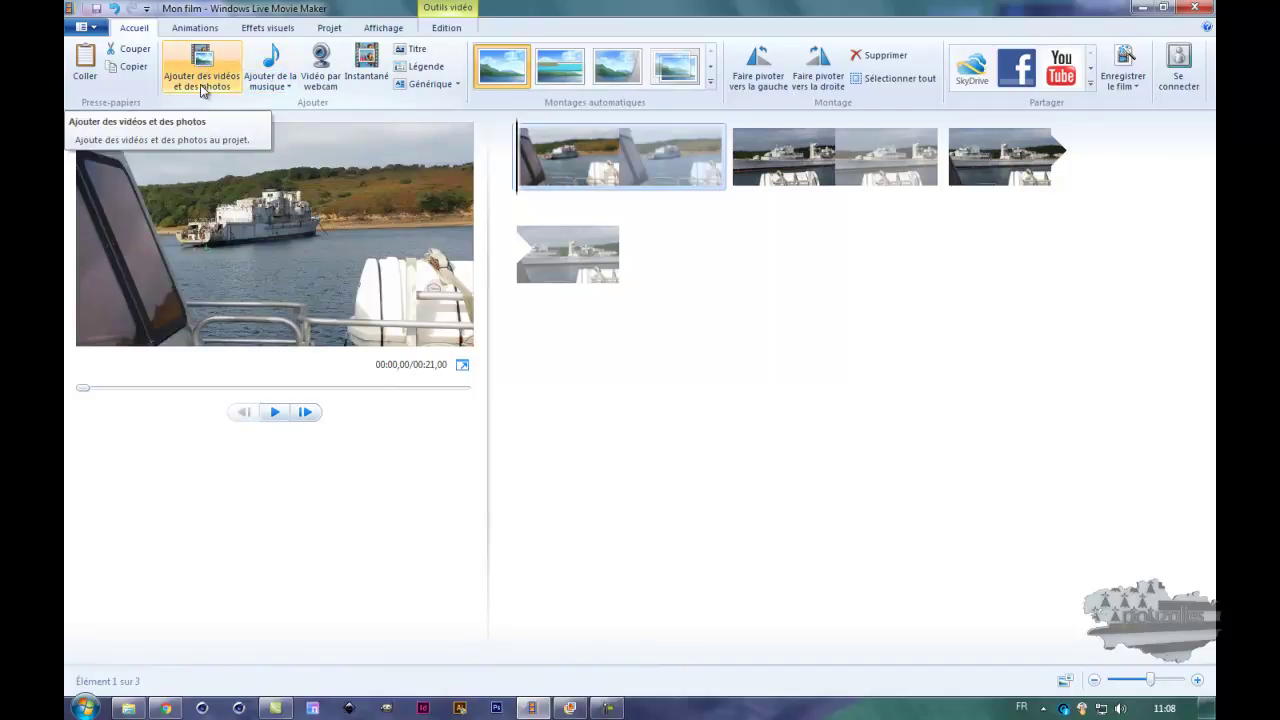
# Add the Sleep Away track from the sample music folder to the film.
pyautogui.click(275, 62)
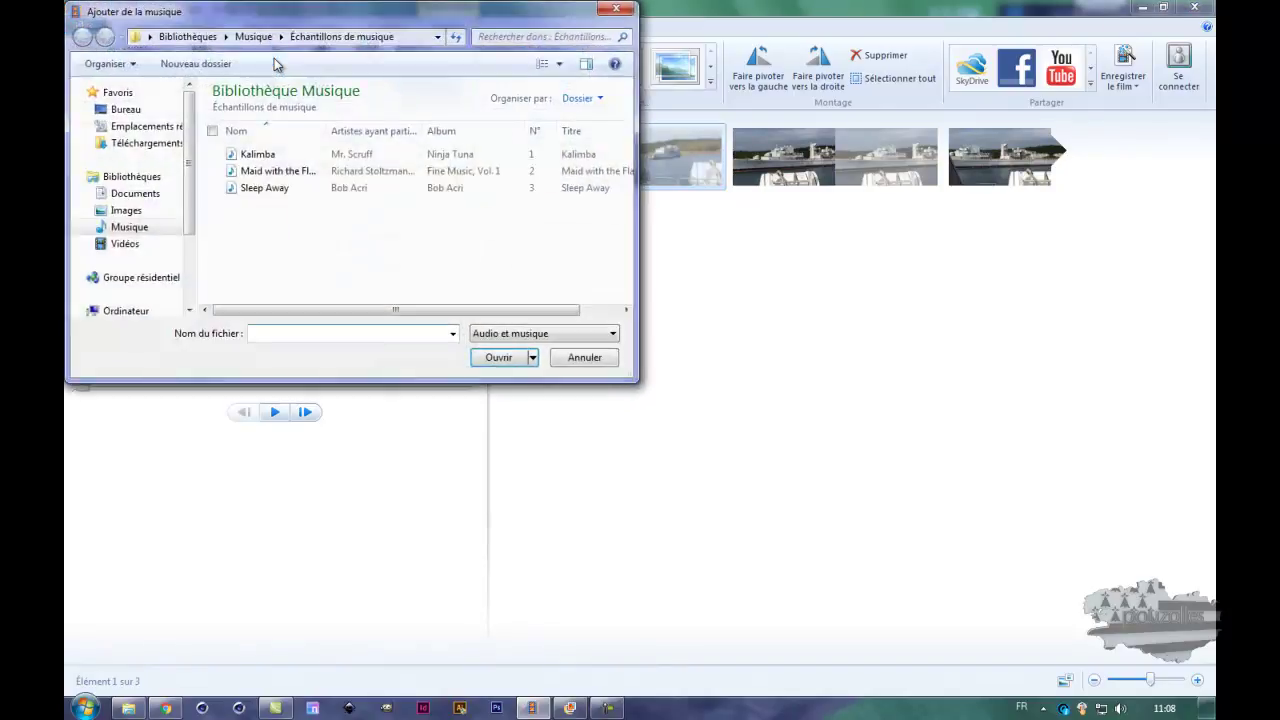
pyautogui.click(264, 189)
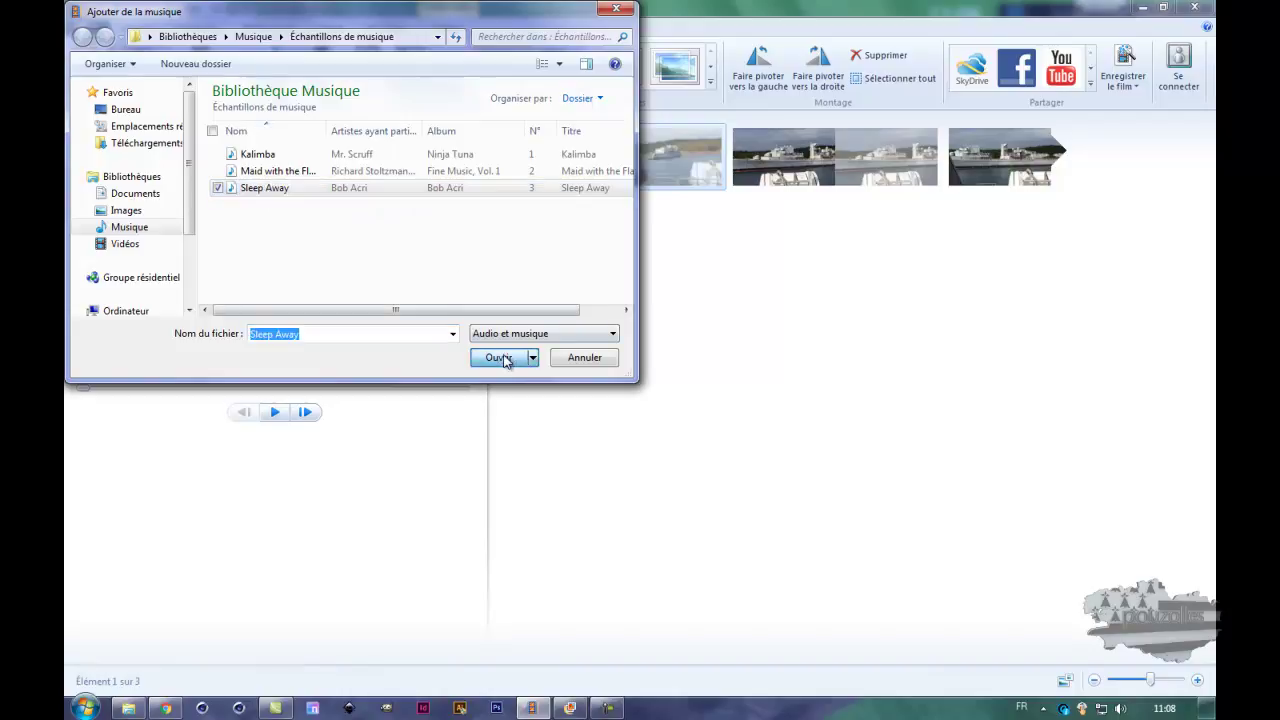
pyautogui.click(496, 357)
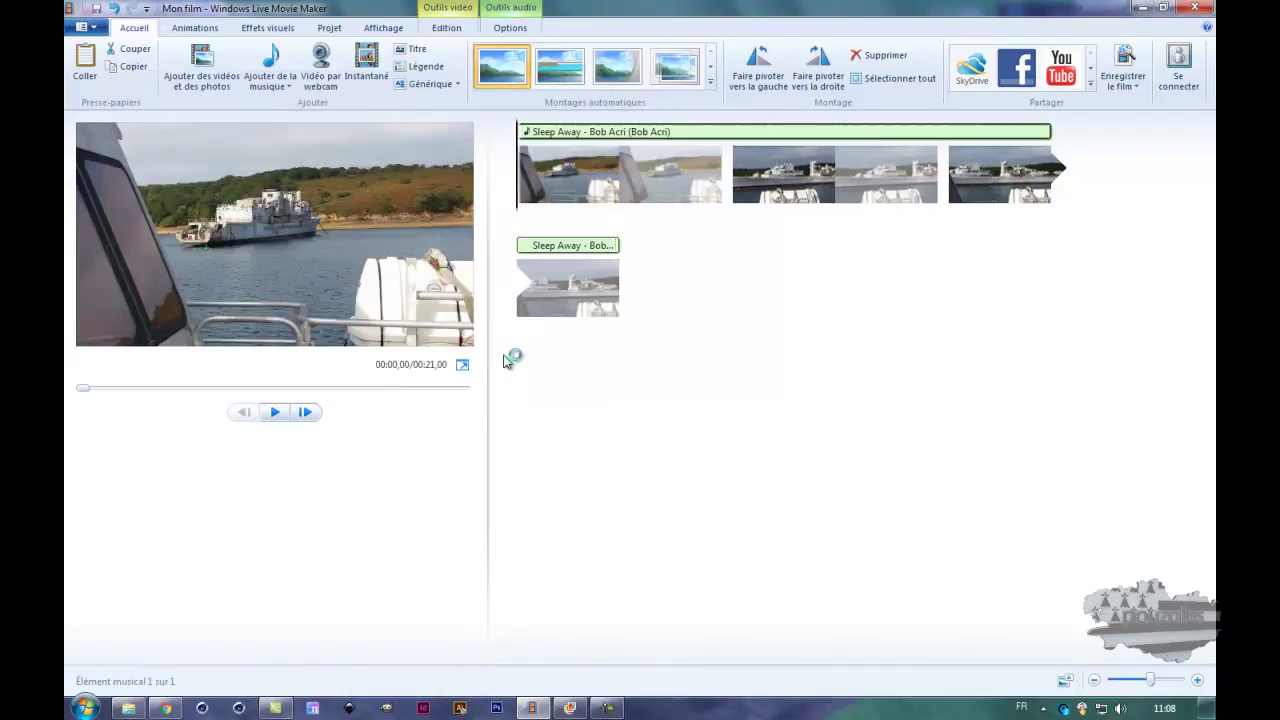
# Play the film with its music, pause within the first photo at about 00:03,54, and return the playhead to the start.
pyautogui.click(274, 415)
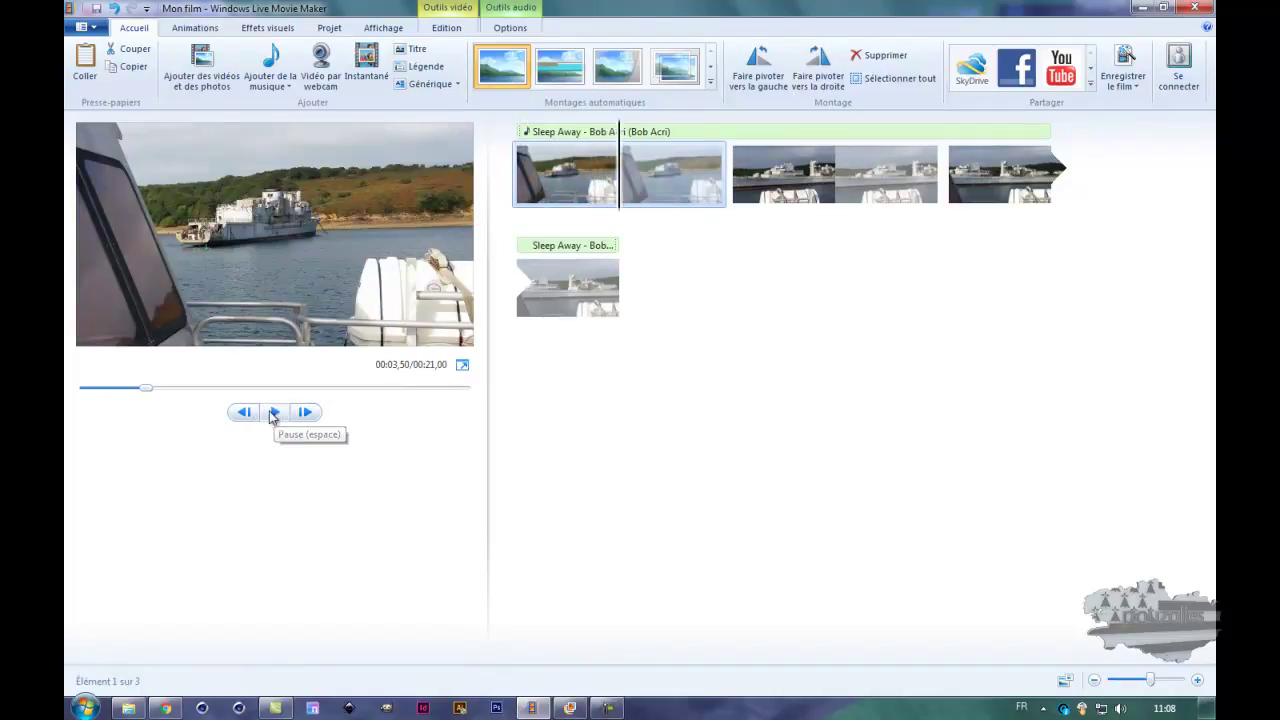
pyautogui.click(277, 416)
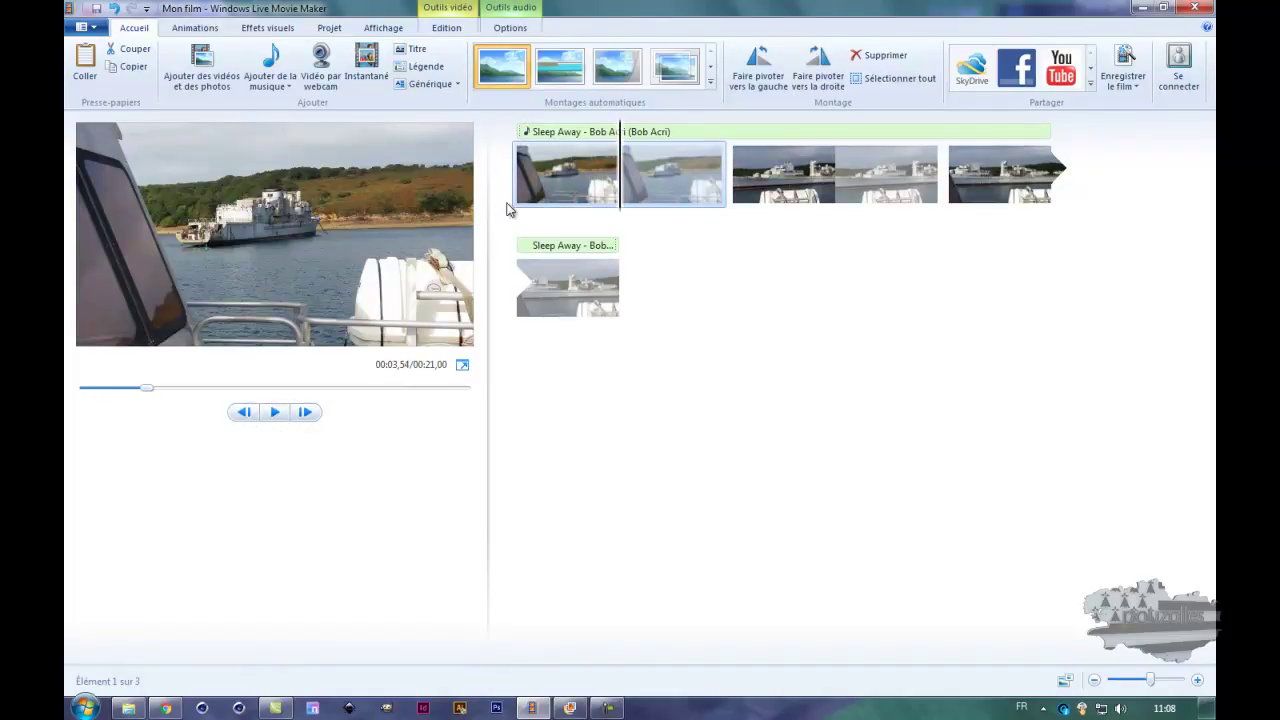
pyautogui.moveTo(145, 388); pyautogui.dragTo(75, 400)
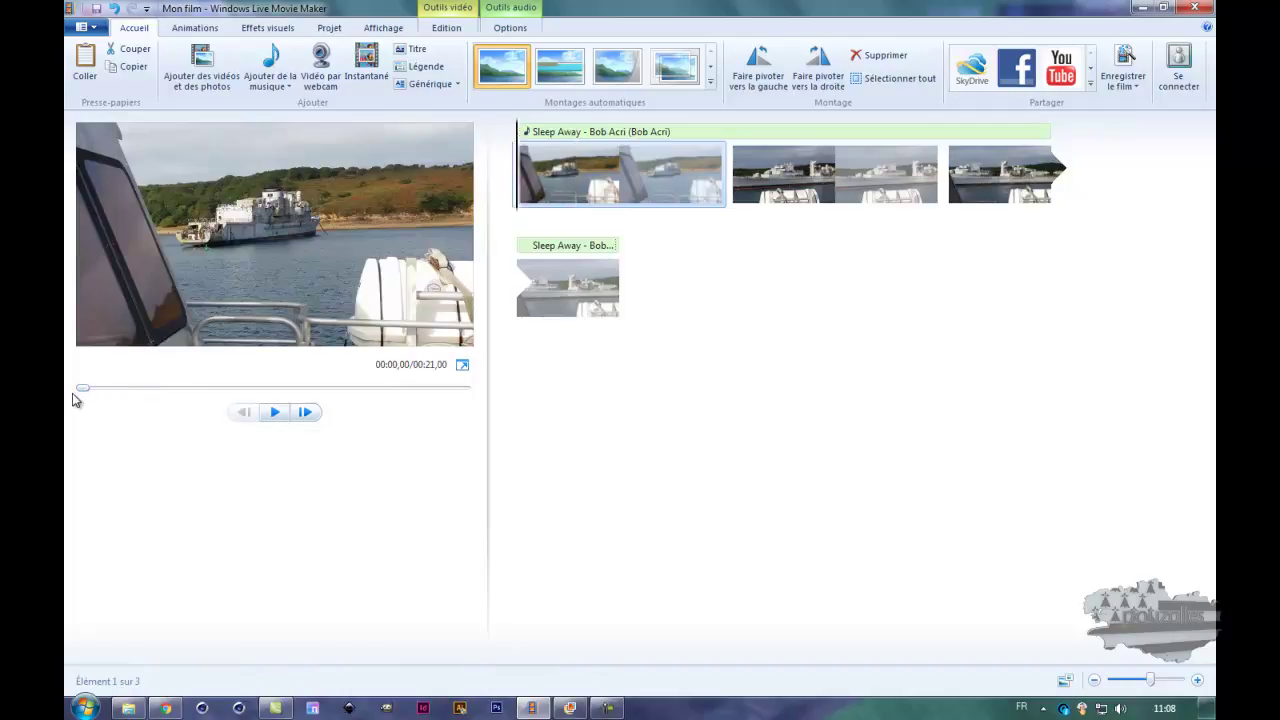
# Open the snapshot save dialog for the current frame and close it without saving.
pyautogui.click(369, 64)
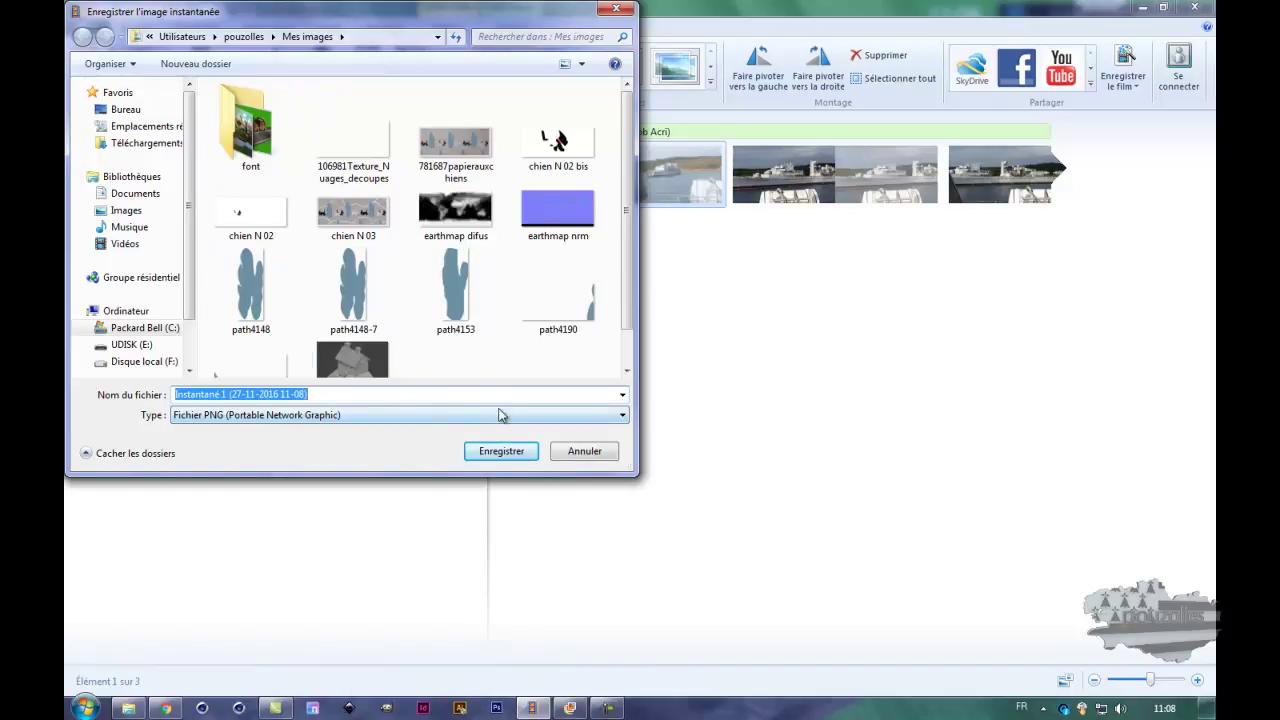
pyautogui.click(616, 10)
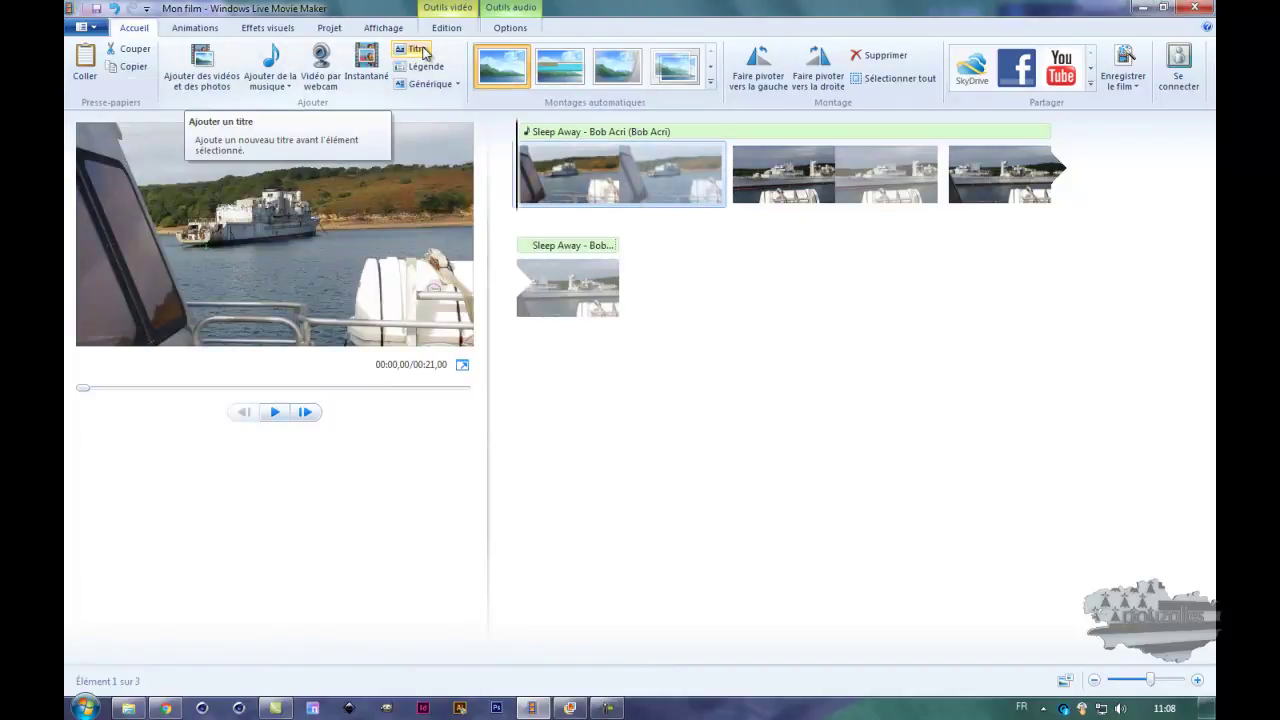
# Add a title clip before the first photo and select its black background clip.
pyautogui.click(424, 52)
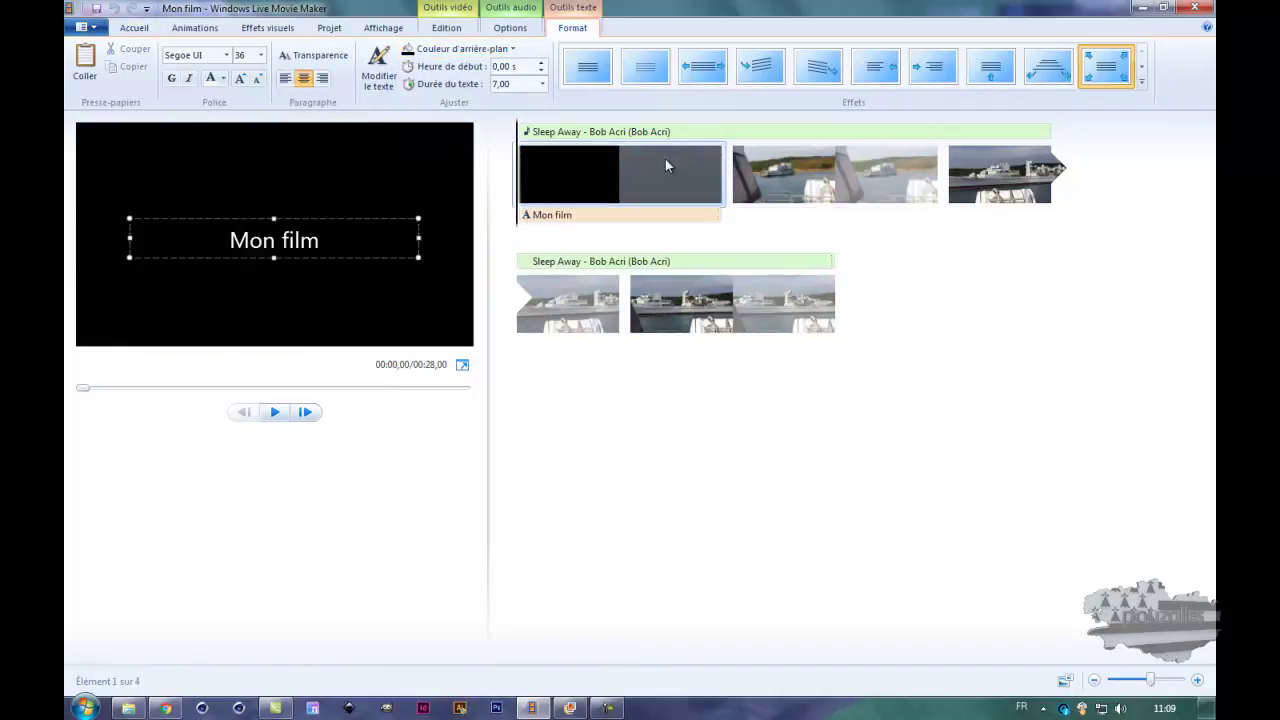
pyautogui.click(537, 188)
pyautogui.moveTo(537, 190)
pyautogui.mouseDown()
pyautogui.moveTo(705, 195)
pyautogui.moveTo(510, 200)
pyautogui.moveTo(524, 200)
pyautogui.mouseUp()
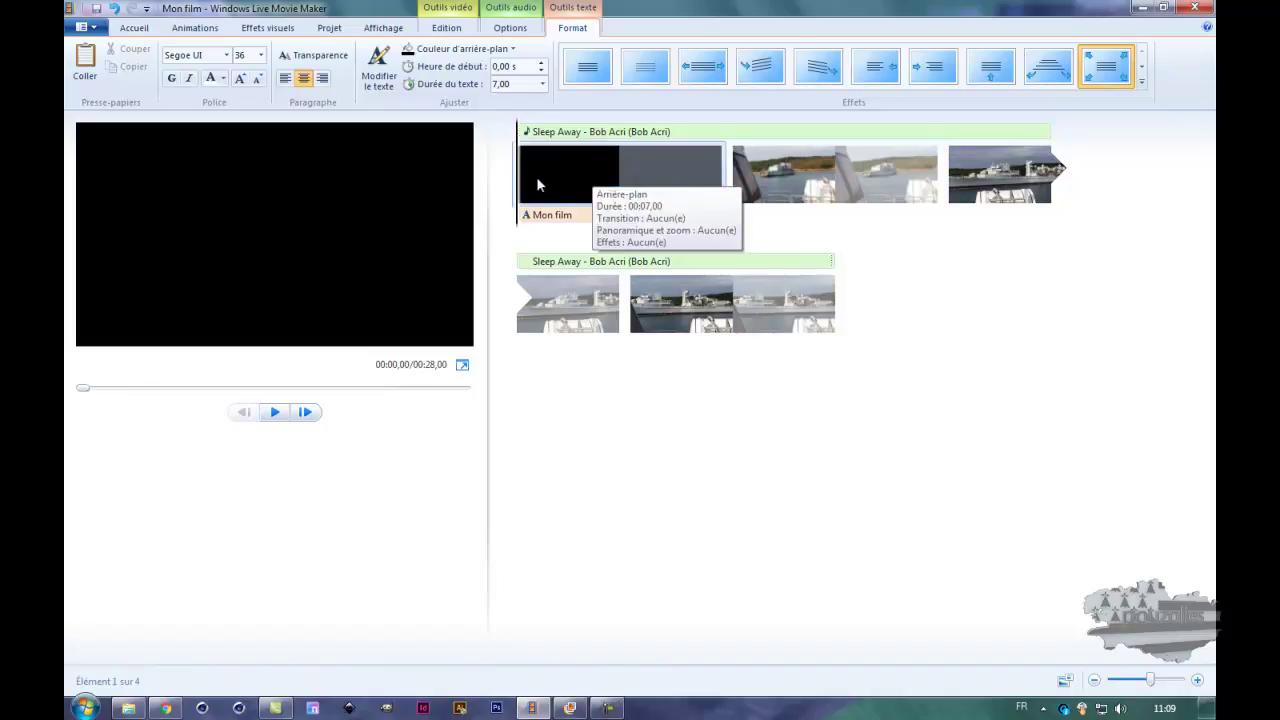
# Move the "Mon film" caption onto the first photo and delete the black background clip.
pyautogui.click(548, 216)
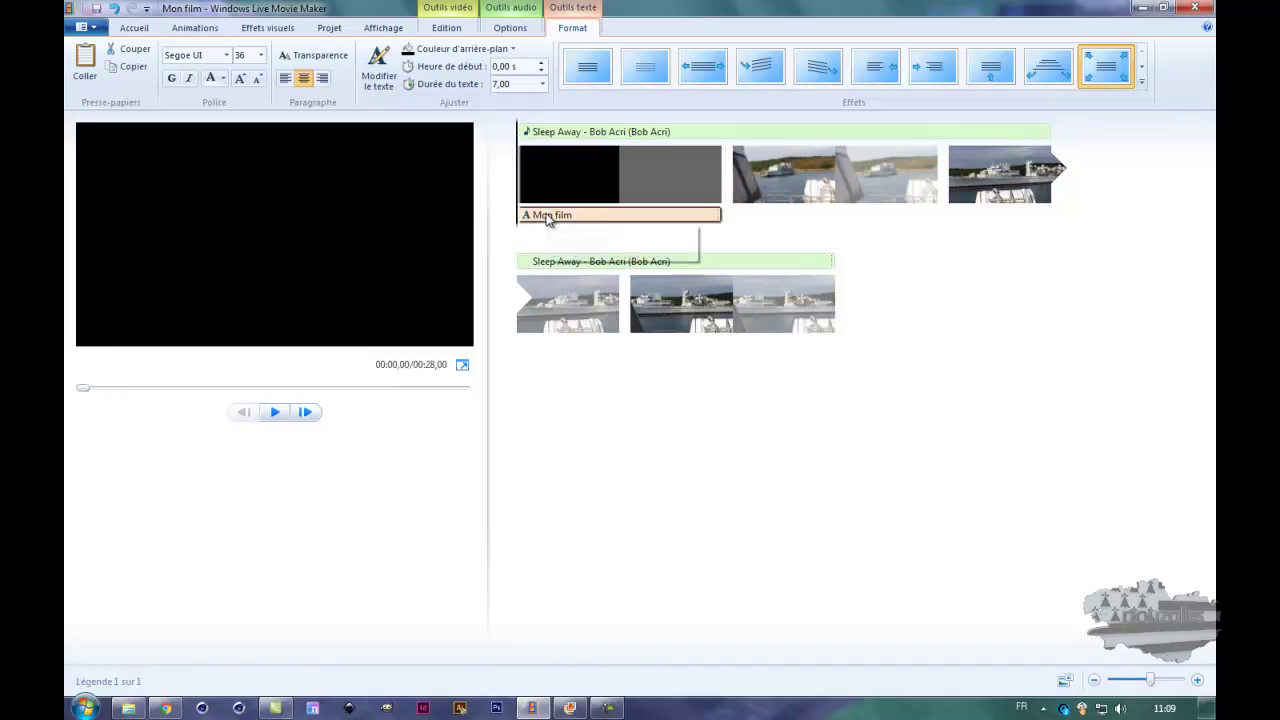
pyautogui.moveTo(557, 214); pyautogui.dragTo(738, 227)
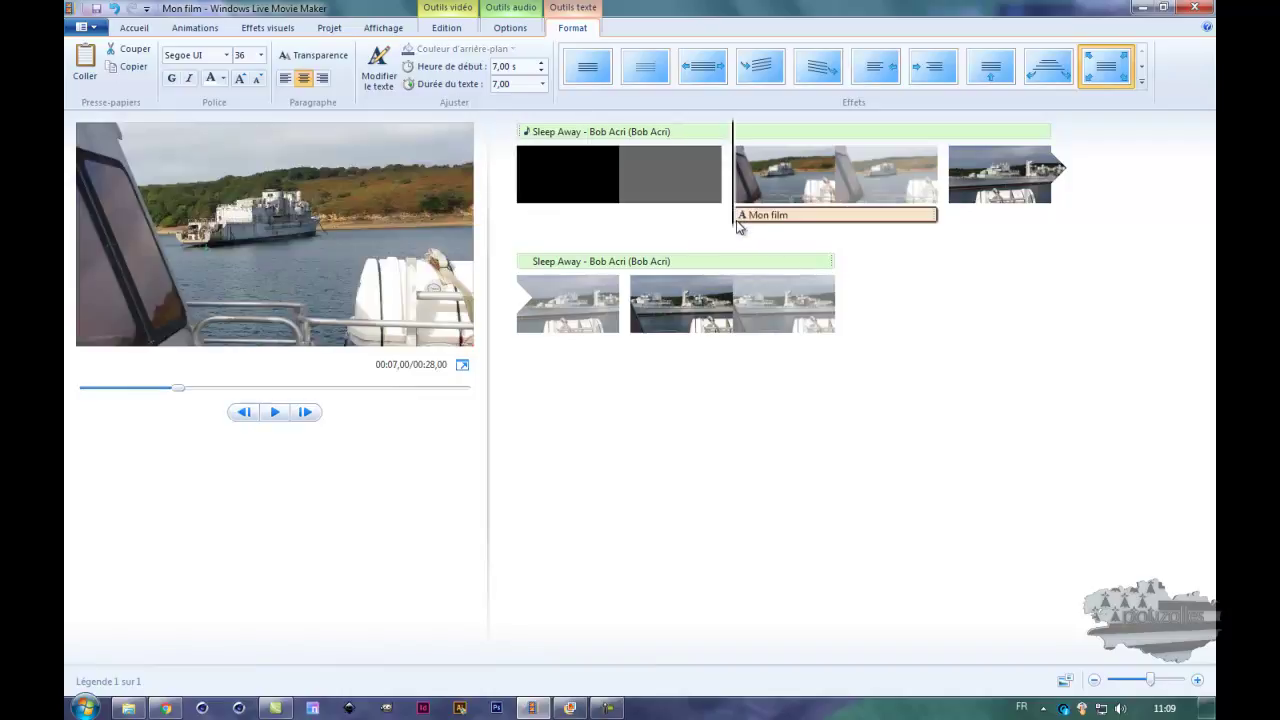
pyautogui.click(621, 183)
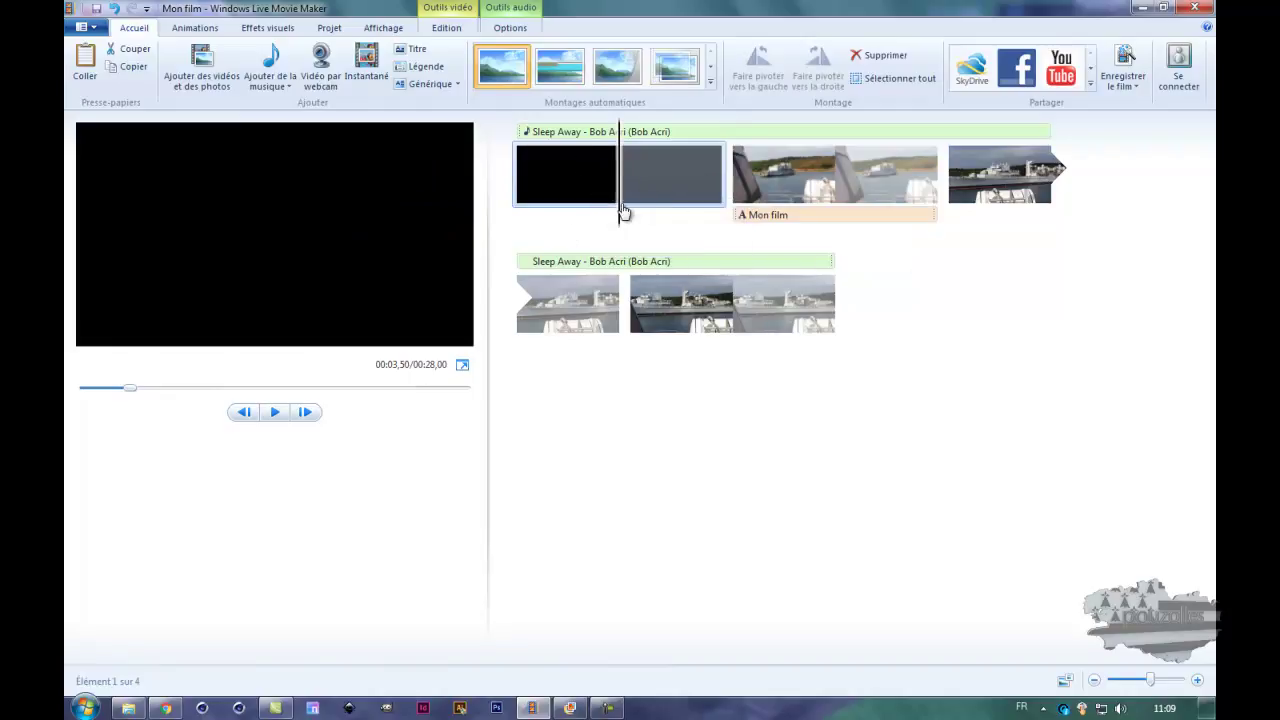
pyautogui.press('Delete')
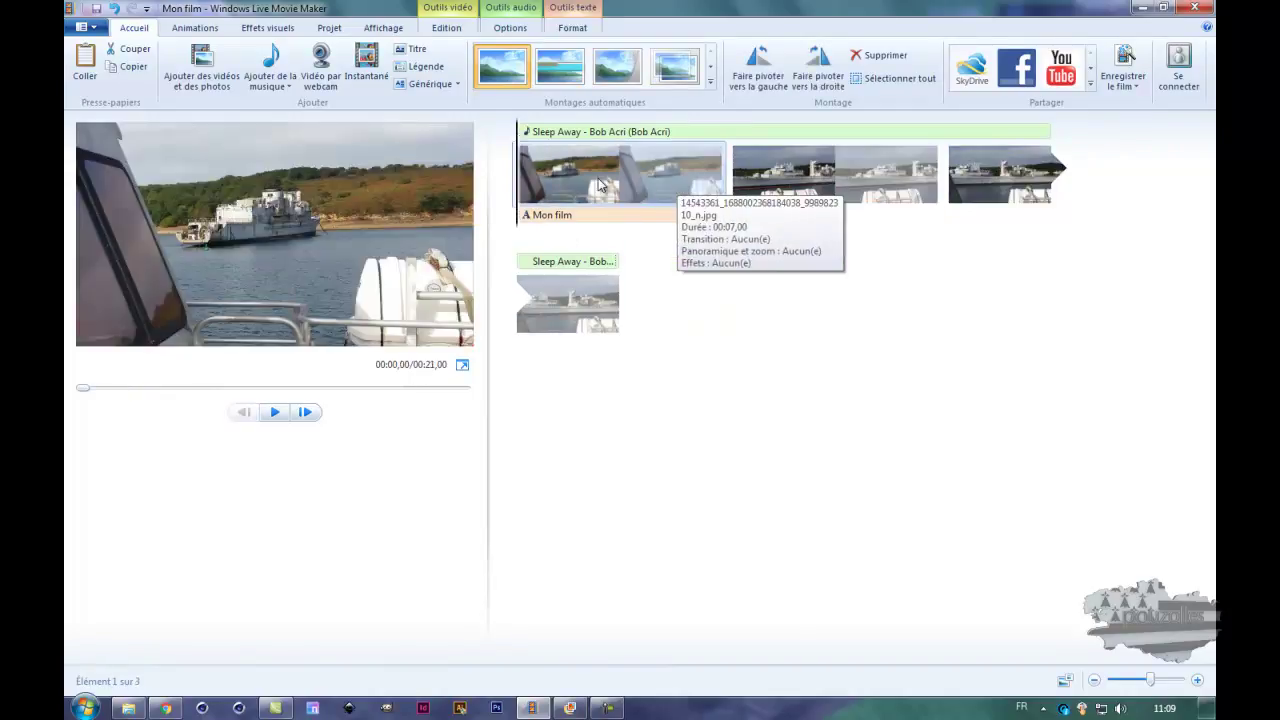
# Widen the caption's text box on both sides and replace its text with "pouzolles".
pyautogui.click(553, 218)
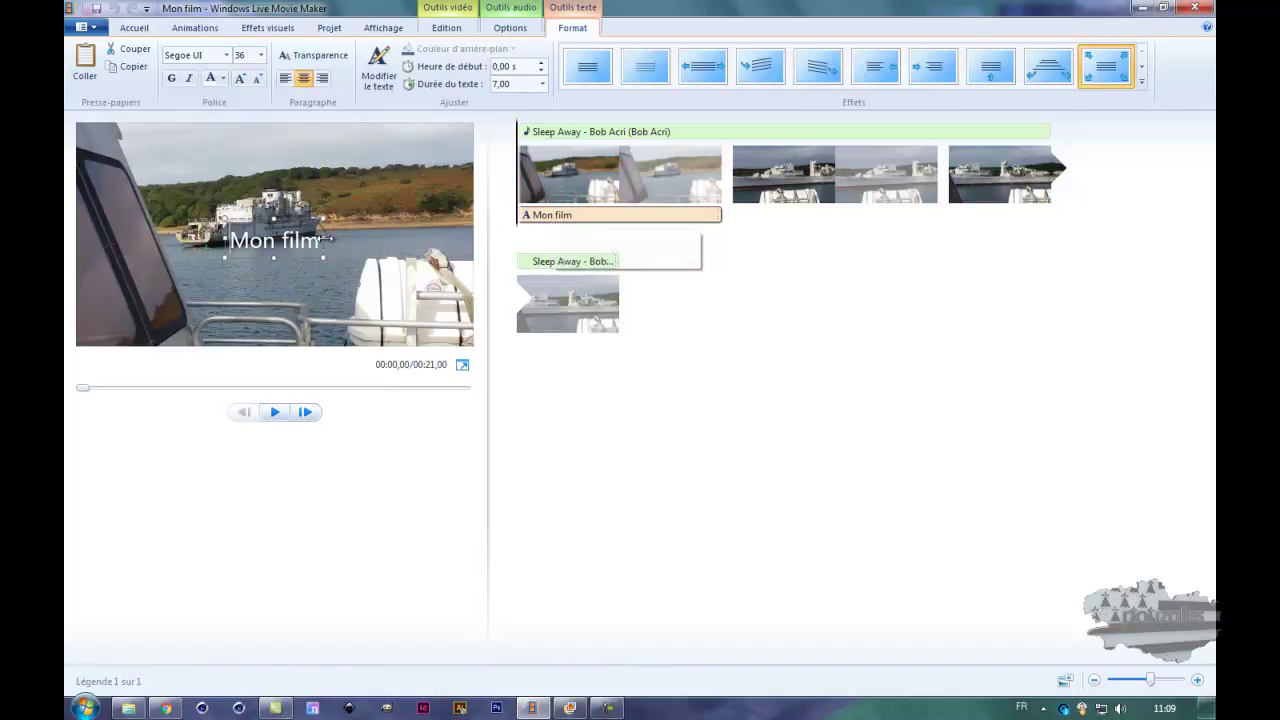
pyautogui.moveTo(323, 239); pyautogui.dragTo(448, 237)
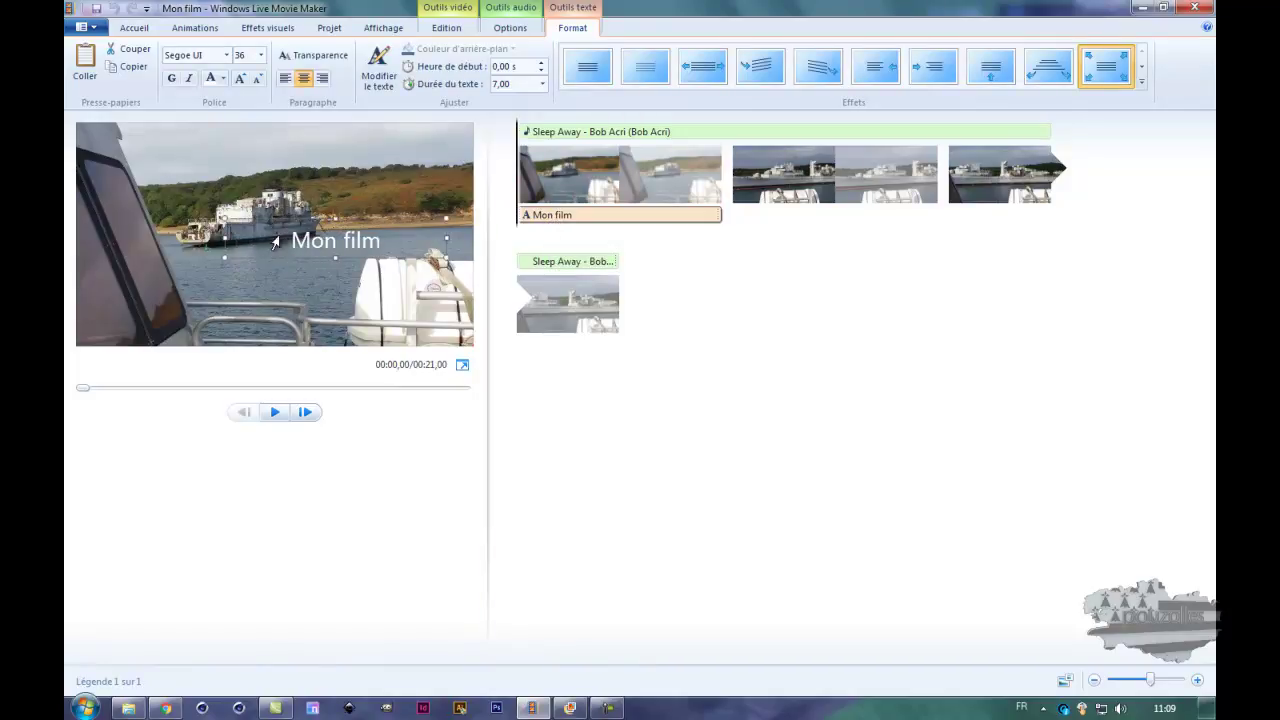
pyautogui.moveTo(224, 239); pyautogui.dragTo(116, 249)
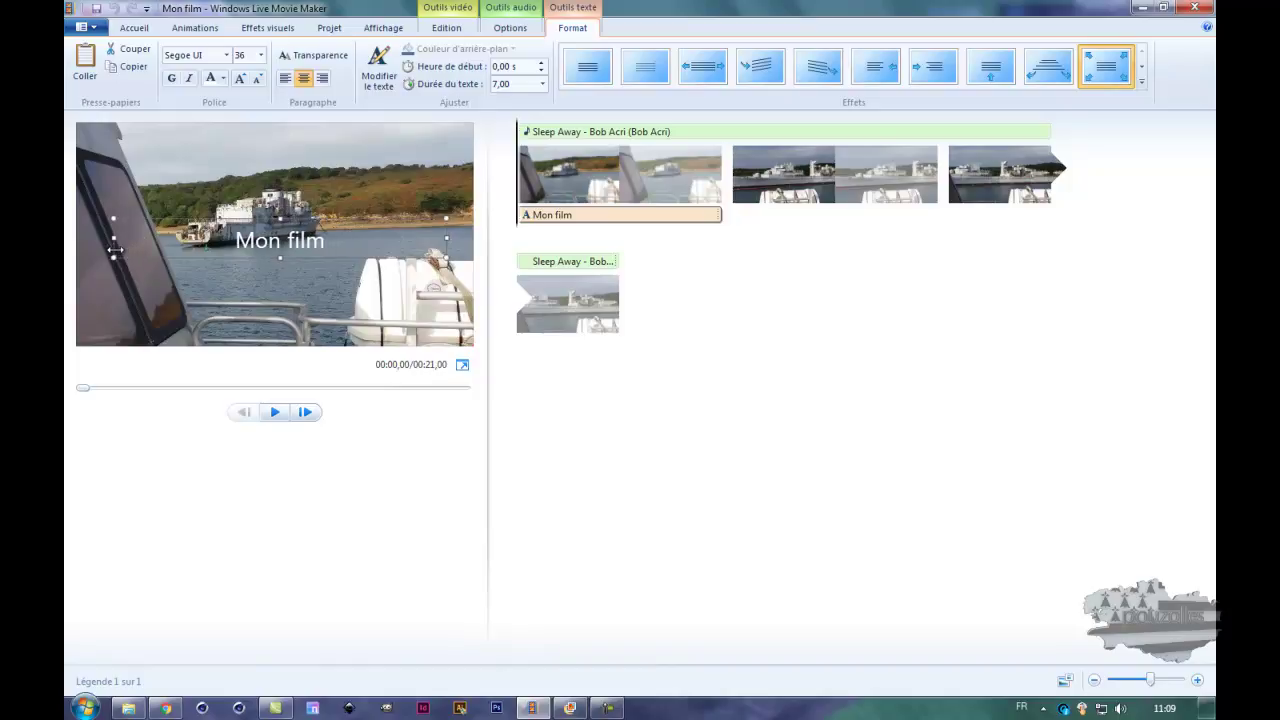
pyautogui.moveTo(326, 241); pyautogui.dragTo(228, 250)
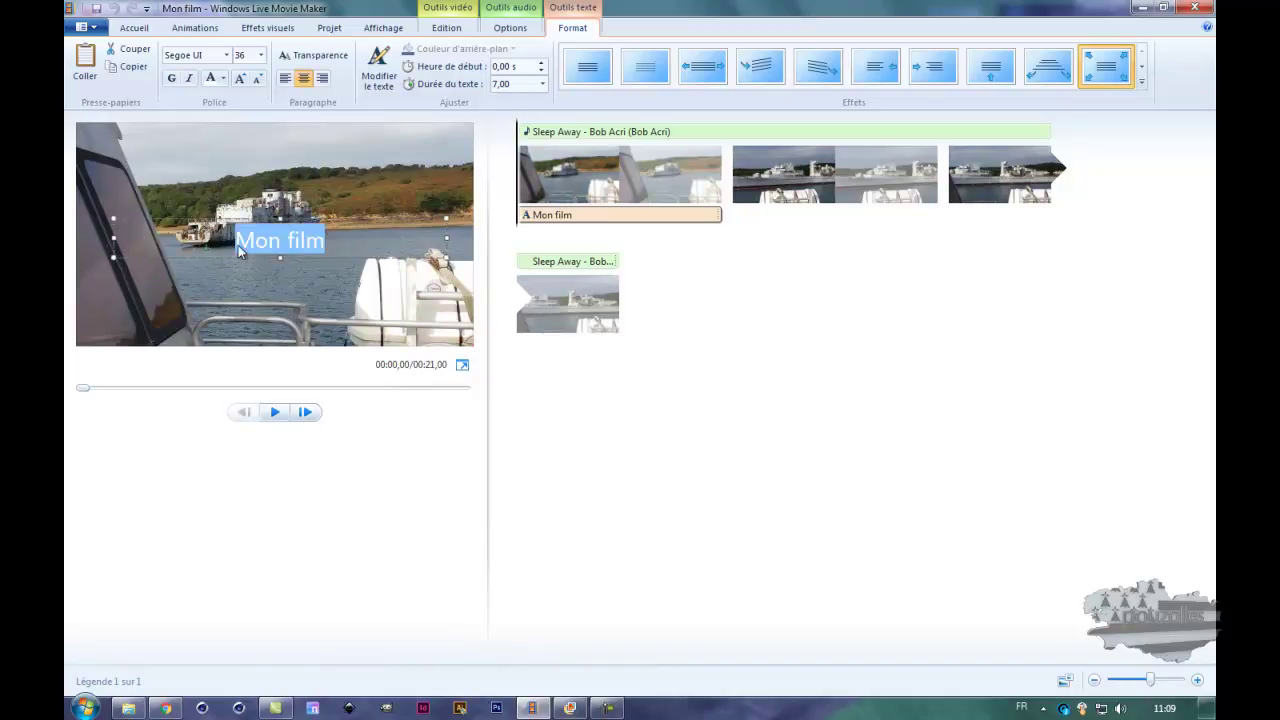
pyautogui.write('p')
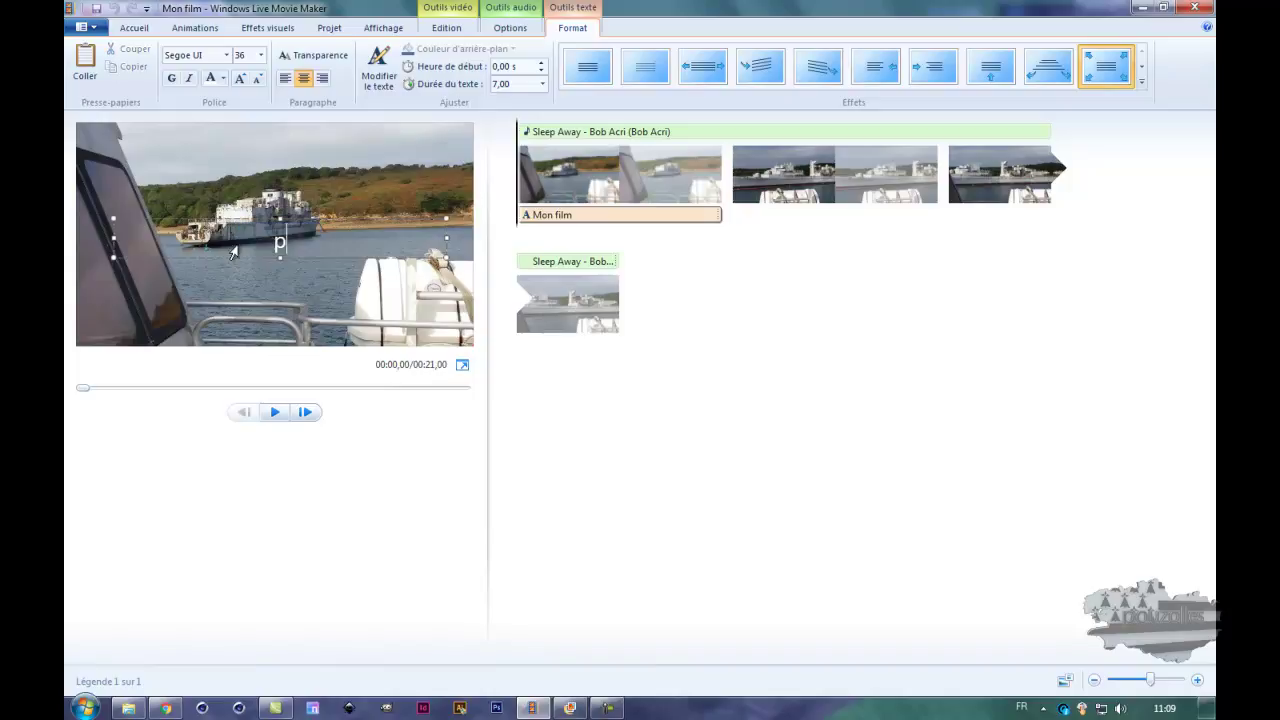
pyautogui.write('ouzolles')
# Try the Ravie font on the caption, and set it to Old English Text MT instead.
pyautogui.click(226, 56)
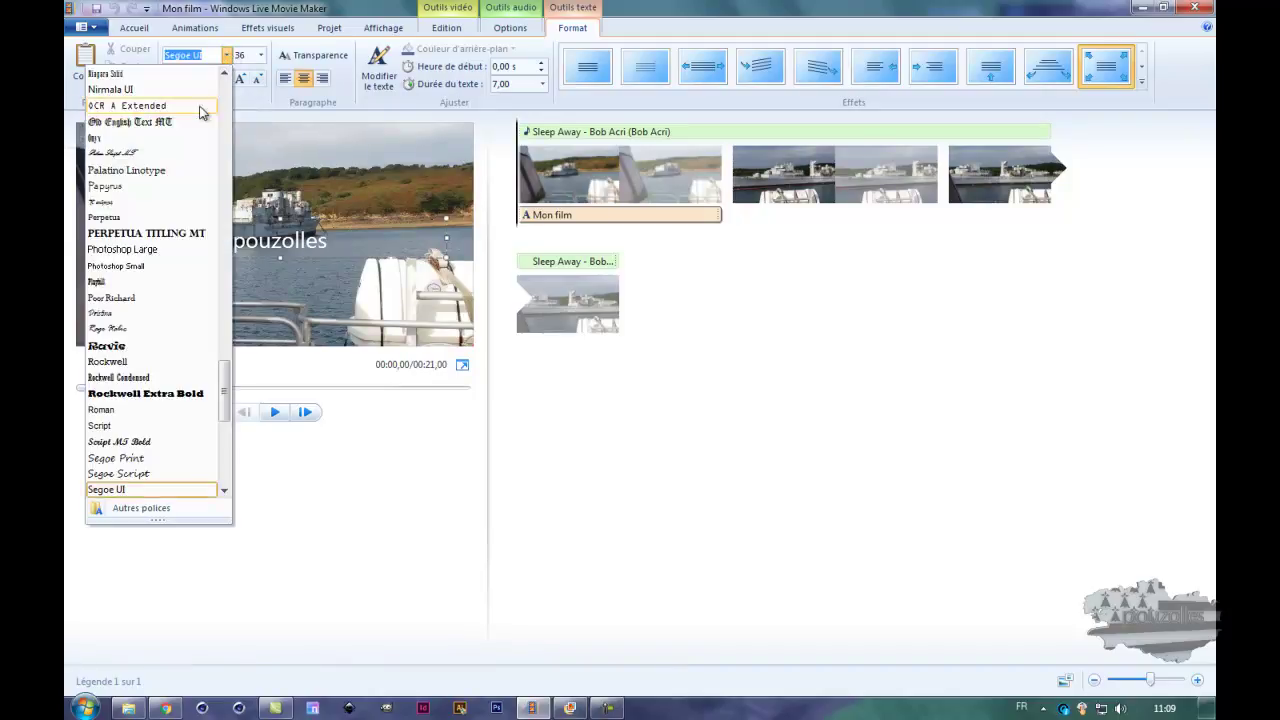
pyautogui.click(124, 347)
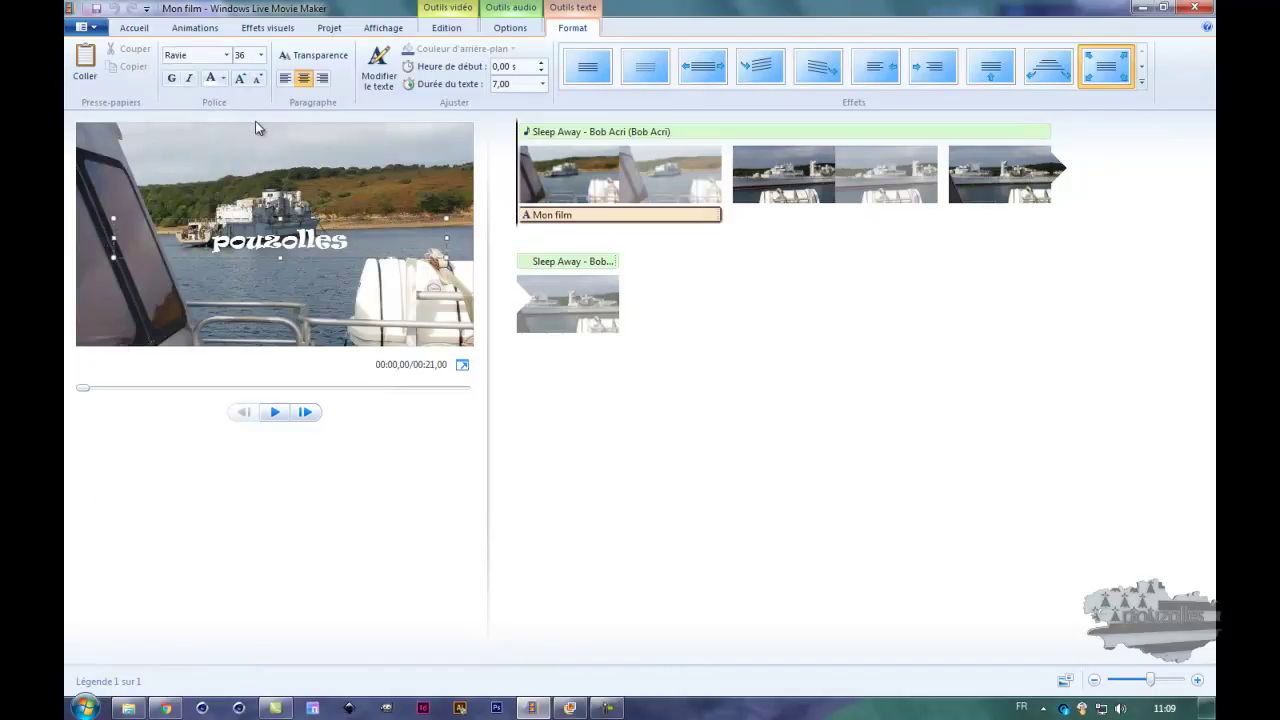
pyautogui.click(226, 56)
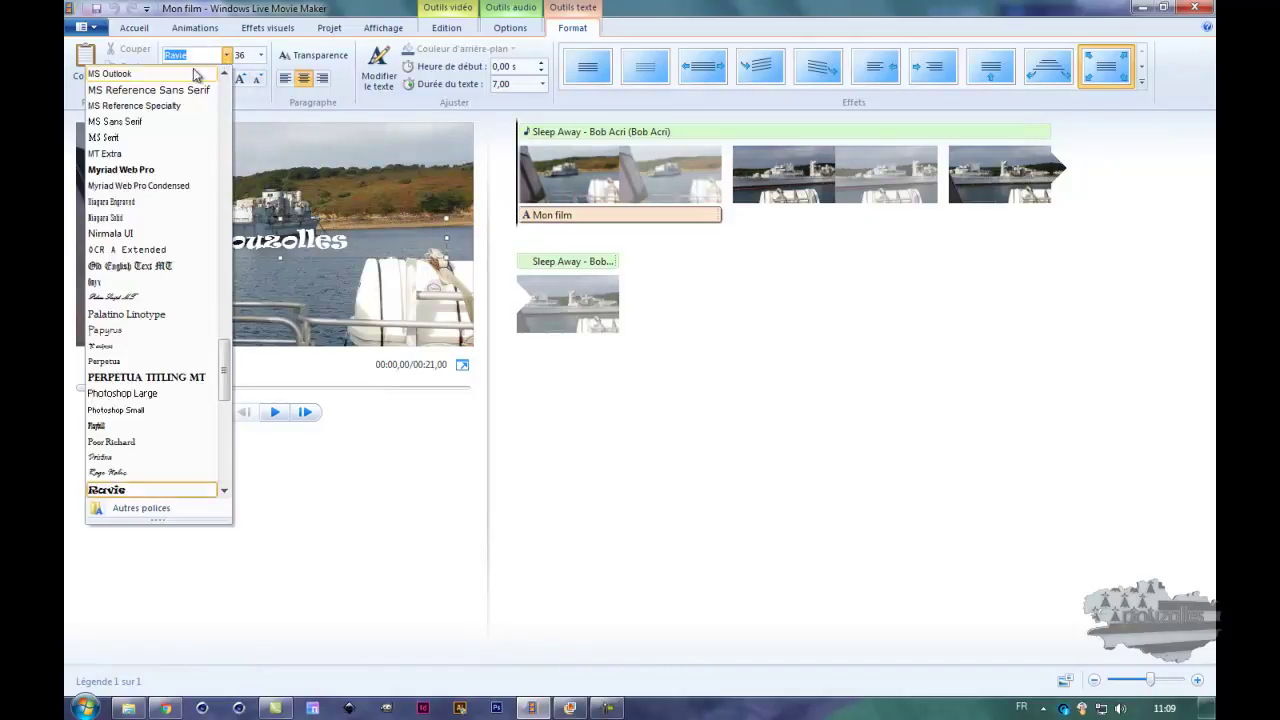
pyautogui.click(114, 266)
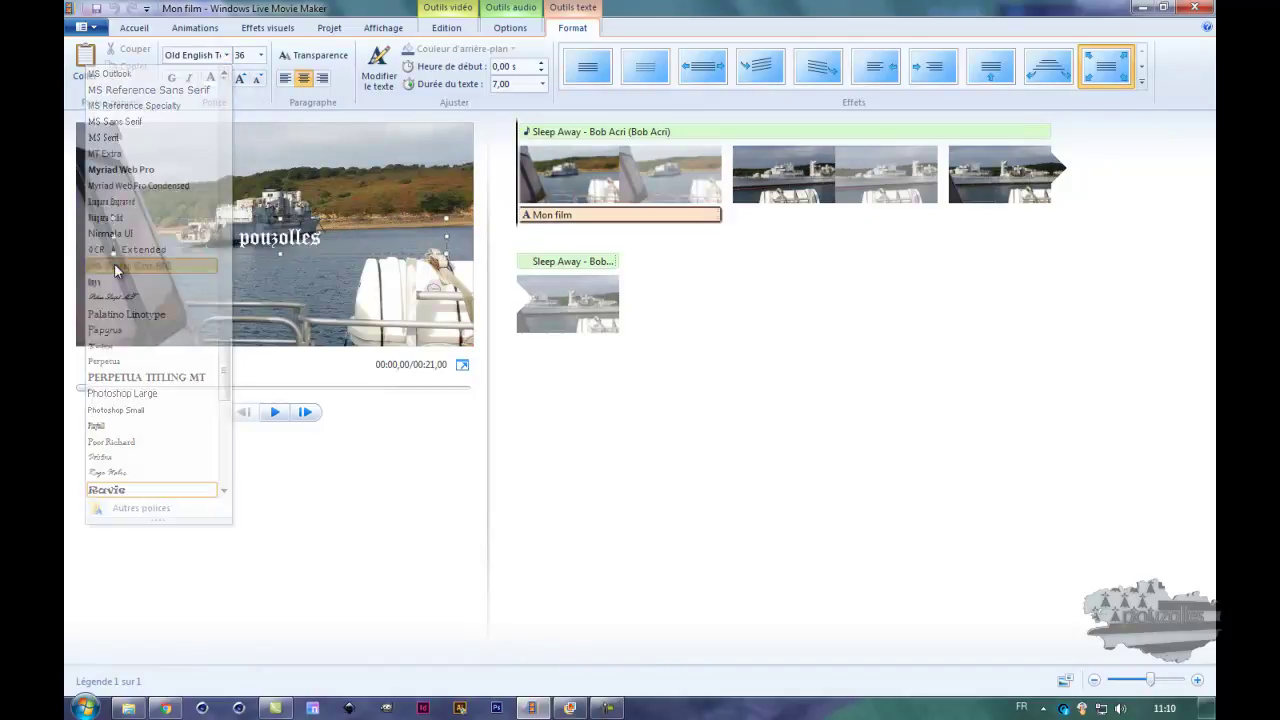
# Try bold and italic on the caption text, leaving both styles off.
pyautogui.click(174, 80)
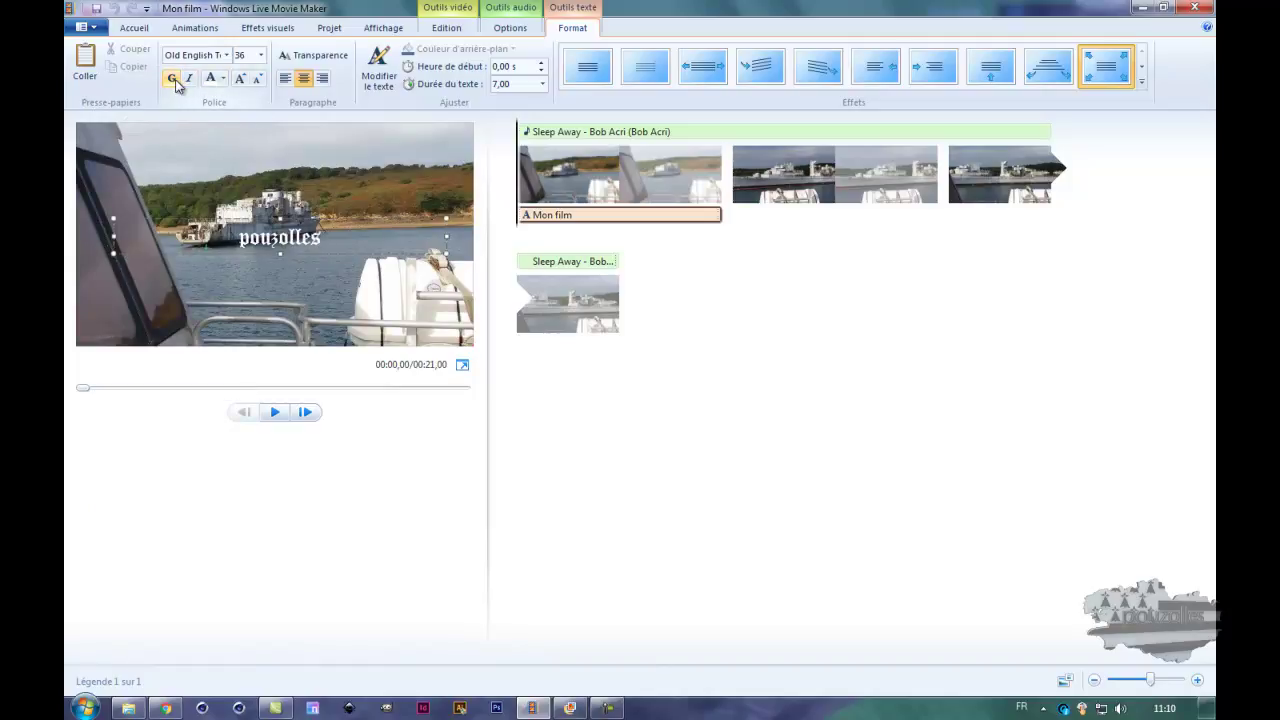
pyautogui.click(189, 80)
pyautogui.click(190, 80)
pyautogui.click(190, 80)
pyautogui.click(190, 80)
# Colour the caption text grey and enlarge it to font size 100.
pyautogui.click(223, 79)
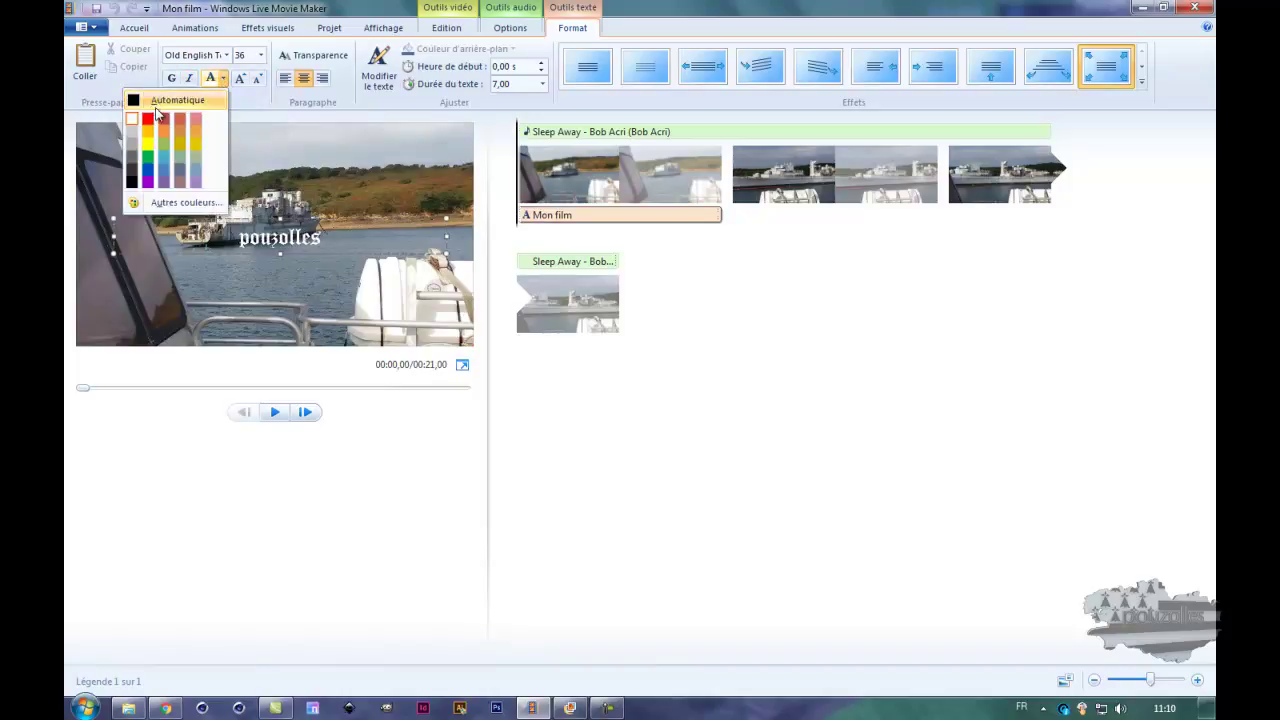
pyautogui.click(134, 146)
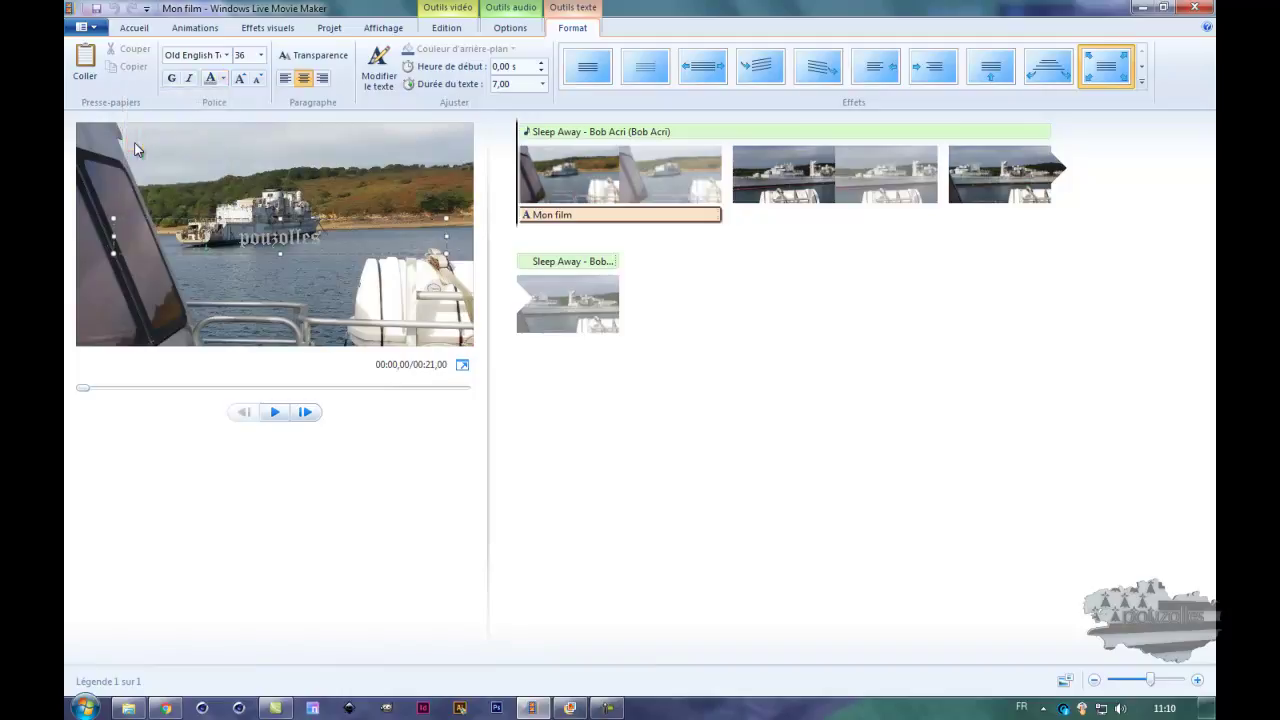
pyautogui.click(241, 80)
pyautogui.click(241, 80)
pyautogui.click(241, 80)
pyautogui.click(241, 80)
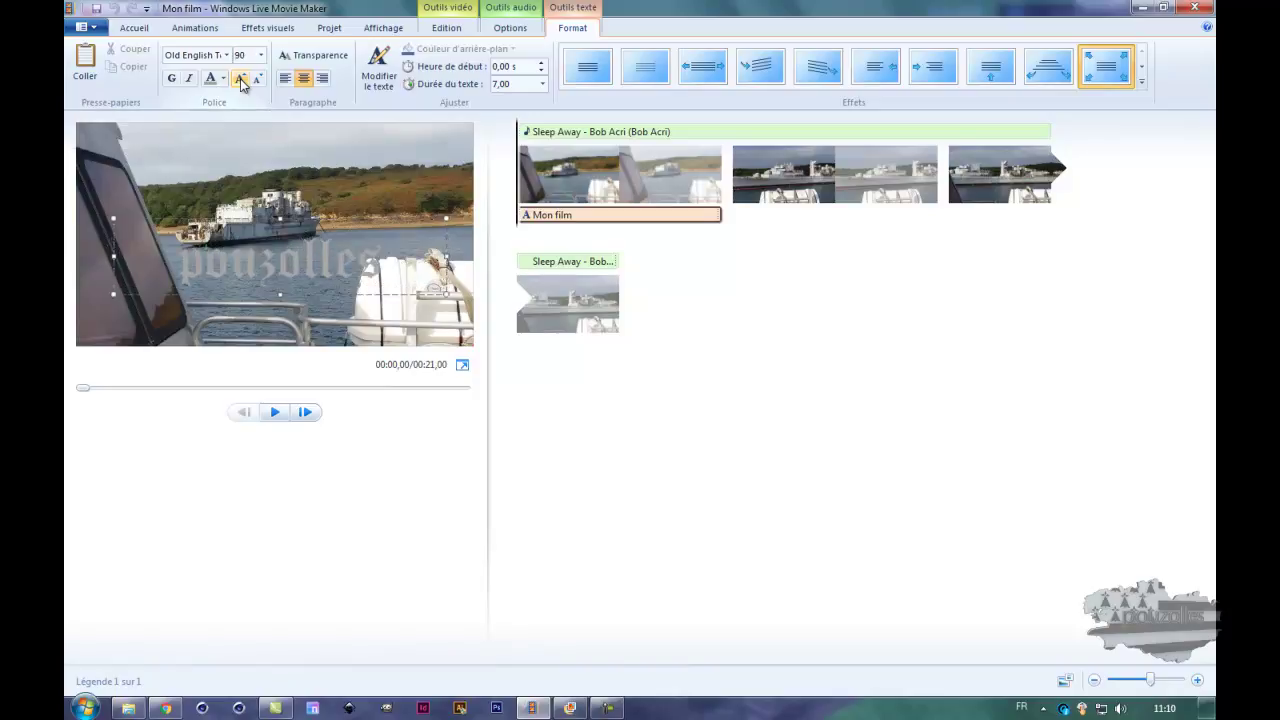
pyautogui.click(241, 80)
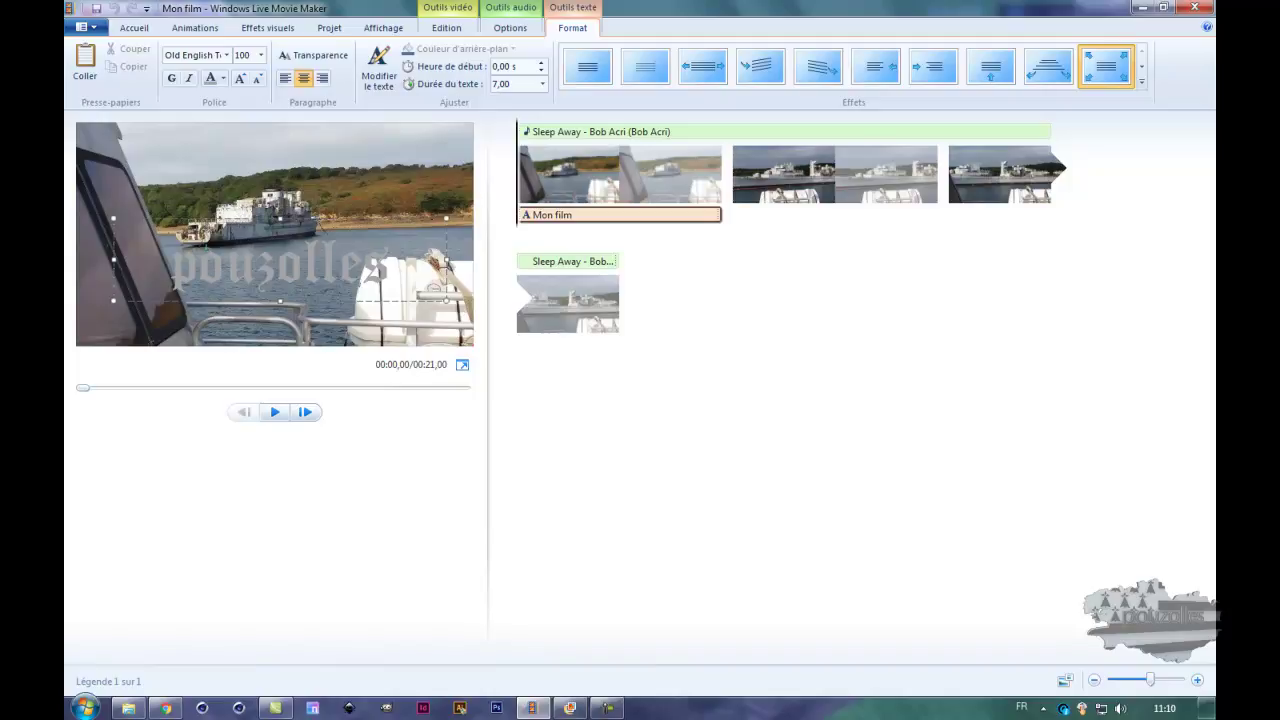
# Move the caption up over the ship and widen its text box to nearly the full width of the picture.
pyautogui.moveTo(232, 218); pyautogui.dragTo(279, 138)
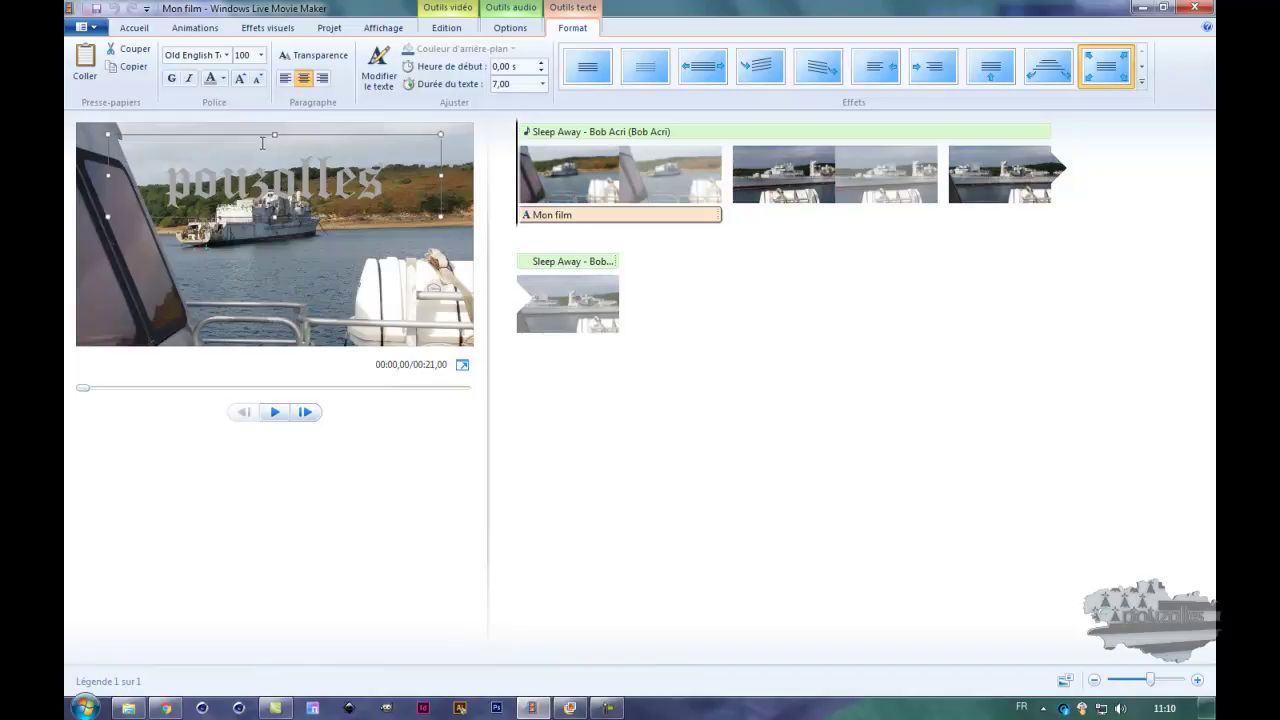
pyautogui.moveTo(257, 135); pyautogui.dragTo(259, 181)
pyautogui.moveTo(441, 221); pyautogui.dragTo(501, 240)
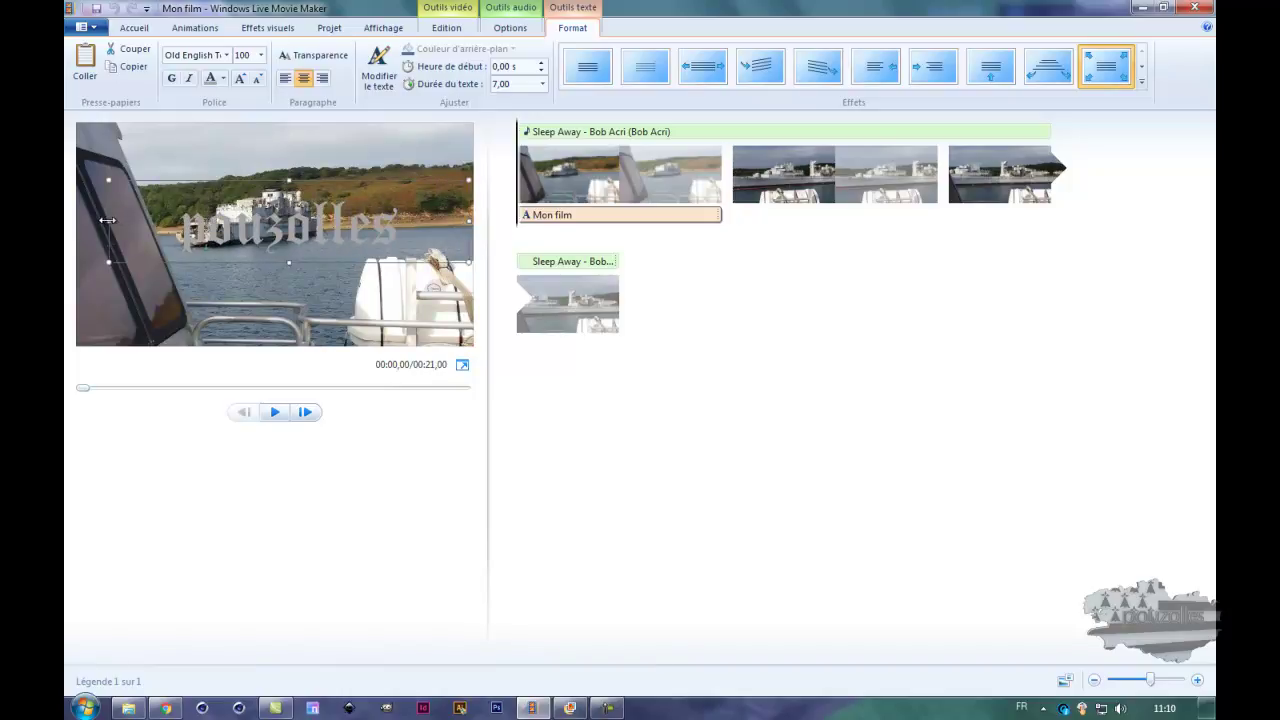
pyautogui.moveTo(110, 220); pyautogui.dragTo(79, 220)
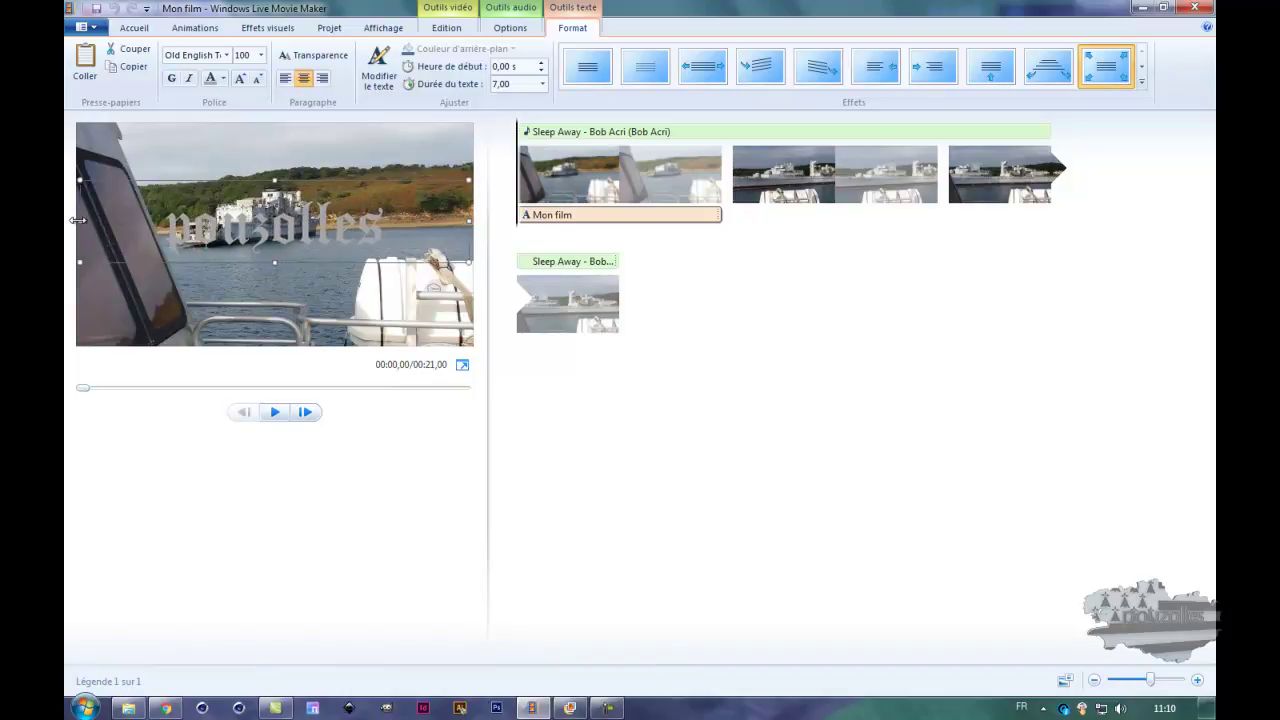
# Reduce the caption's font size to 90, try left alignment, and centre the text again.
pyautogui.click(257, 84)
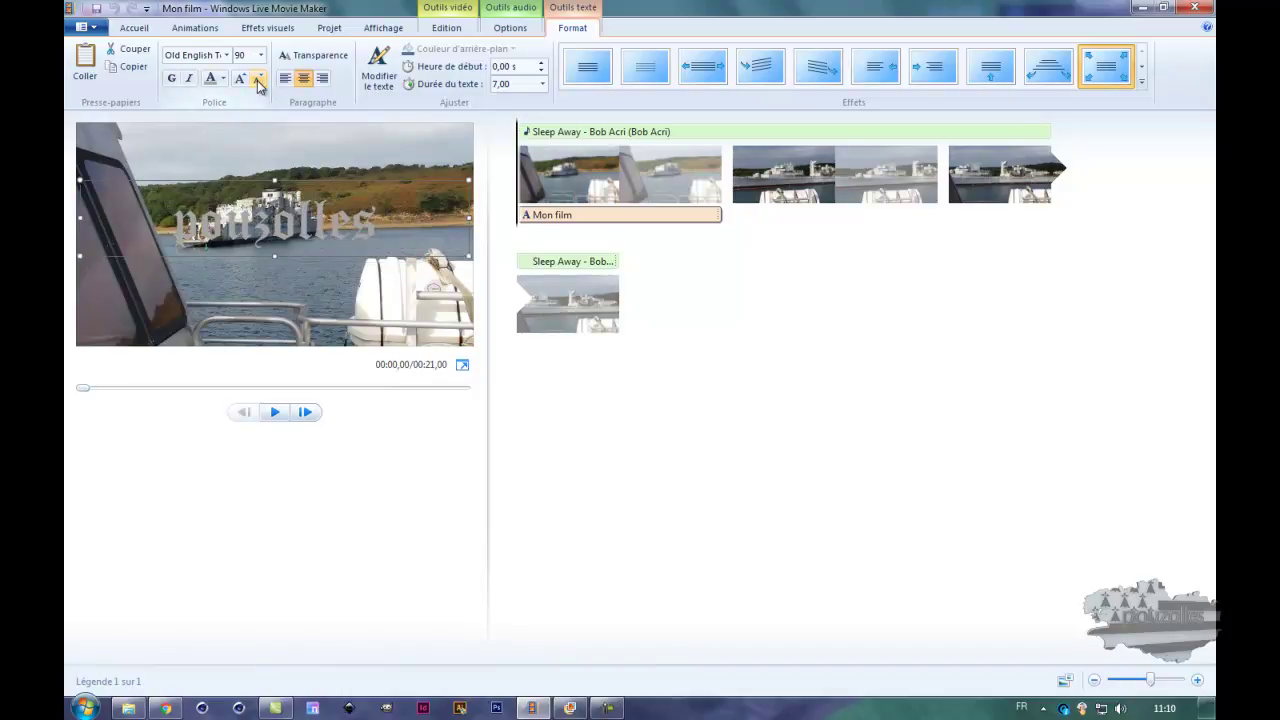
pyautogui.click(240, 80)
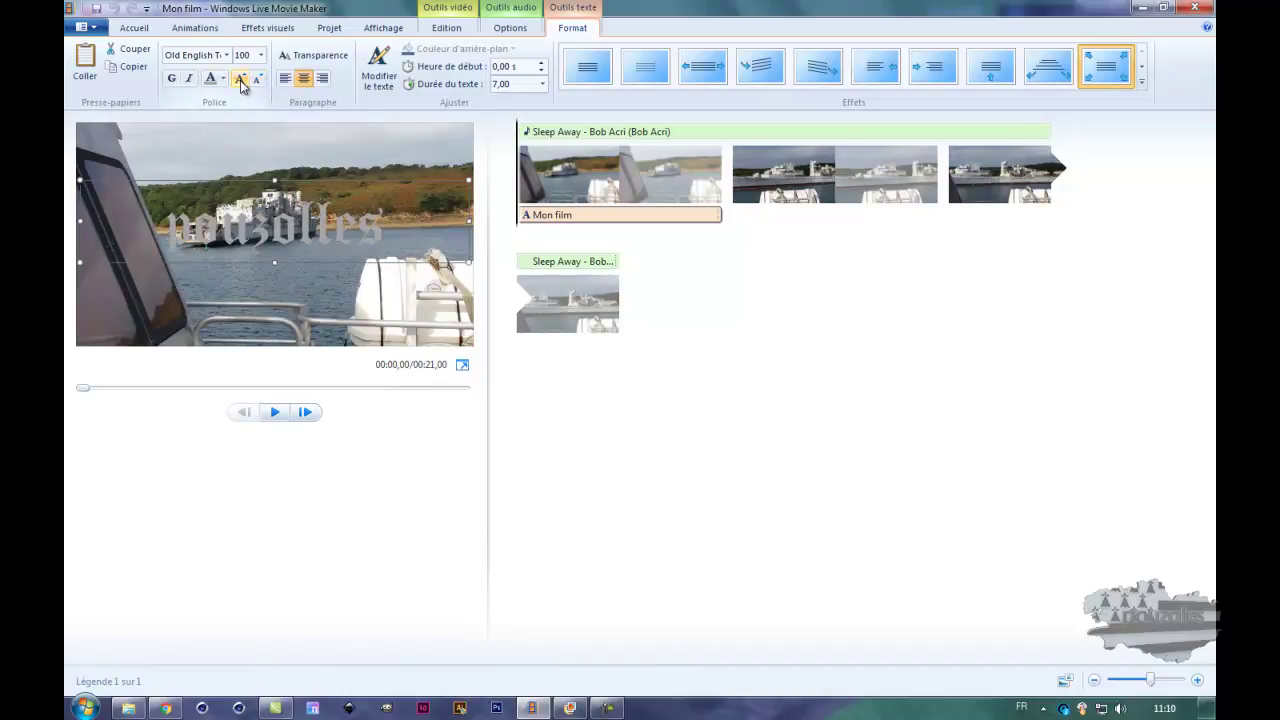
pyautogui.click(257, 82)
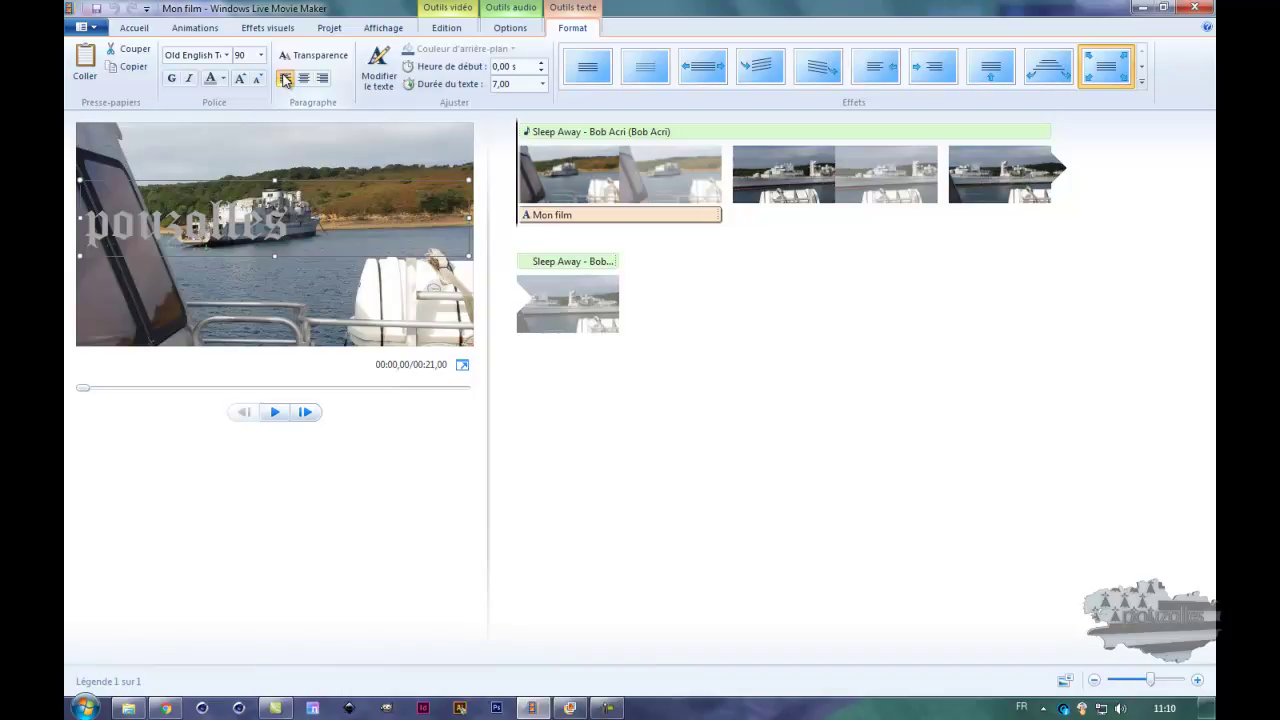
pyautogui.click(303, 78)
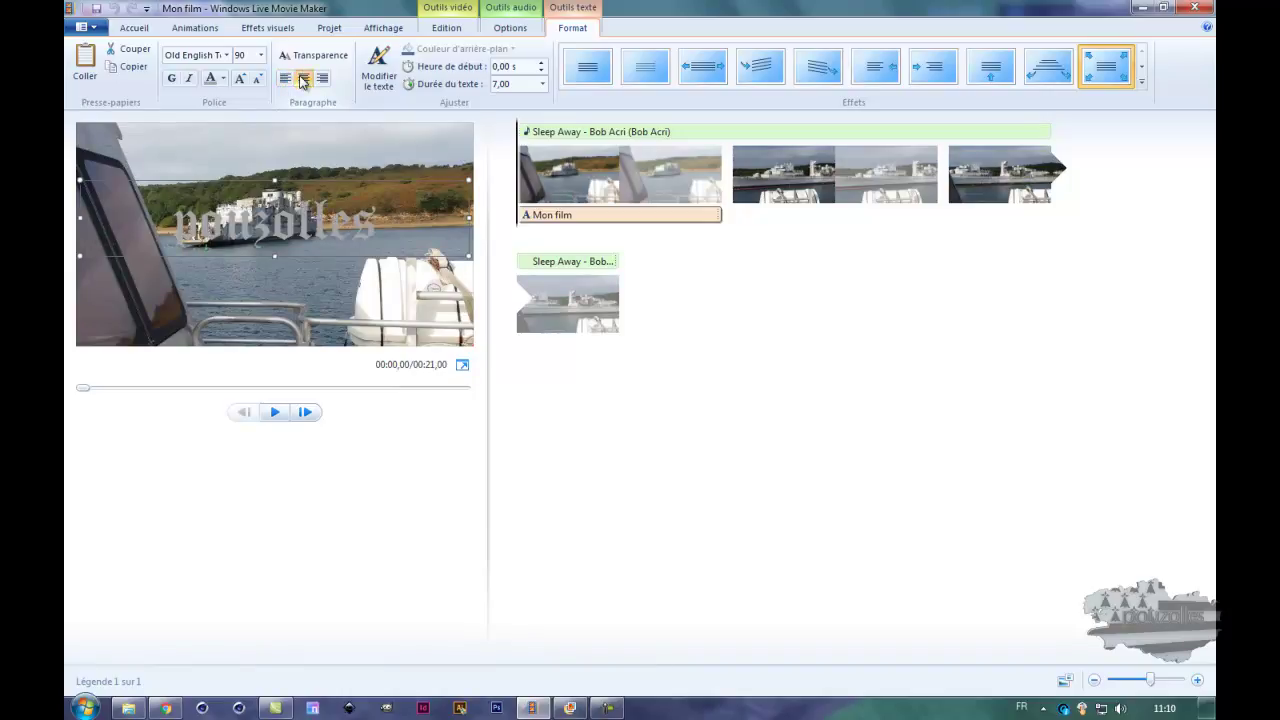
# Compare text alignments in the wide caption box, then narrow the box around the word, shift it slightly lower and try alignments again.
pyautogui.click(322, 79)
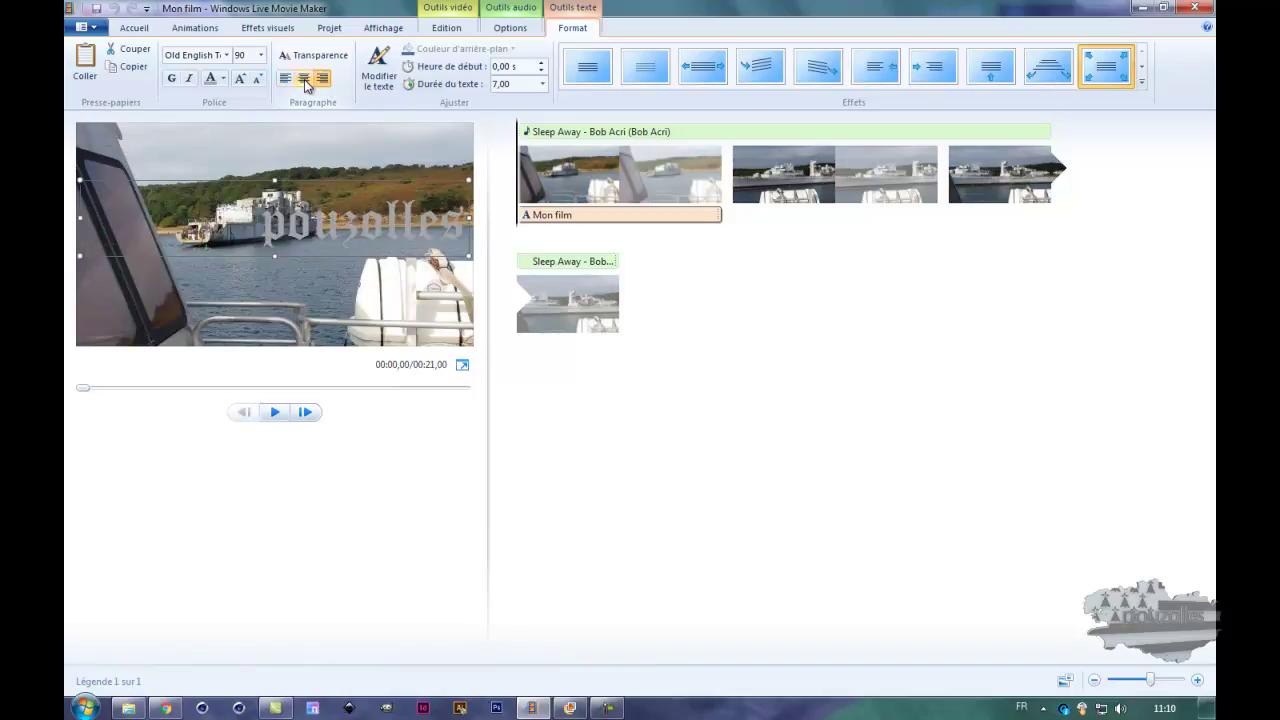
pyautogui.click(304, 80)
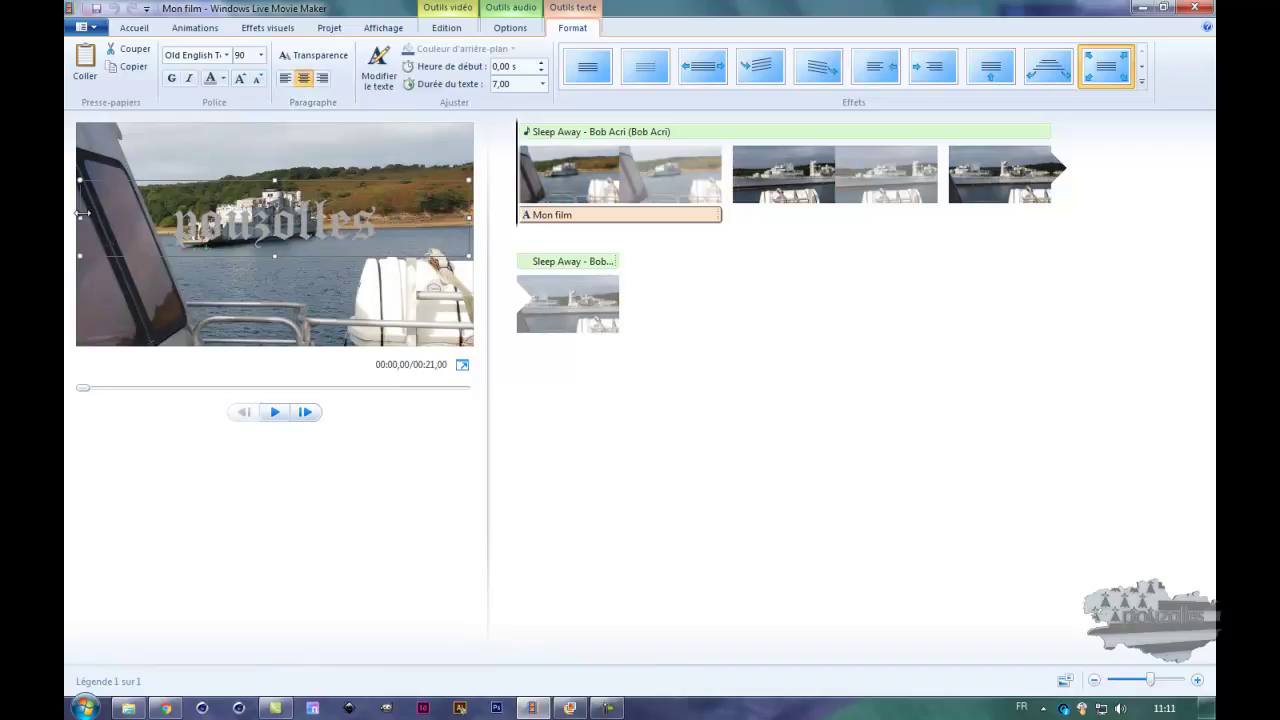
pyautogui.moveTo(82, 217); pyautogui.dragTo(246, 227)
pyautogui.moveTo(328, 181); pyautogui.dragTo(254, 191)
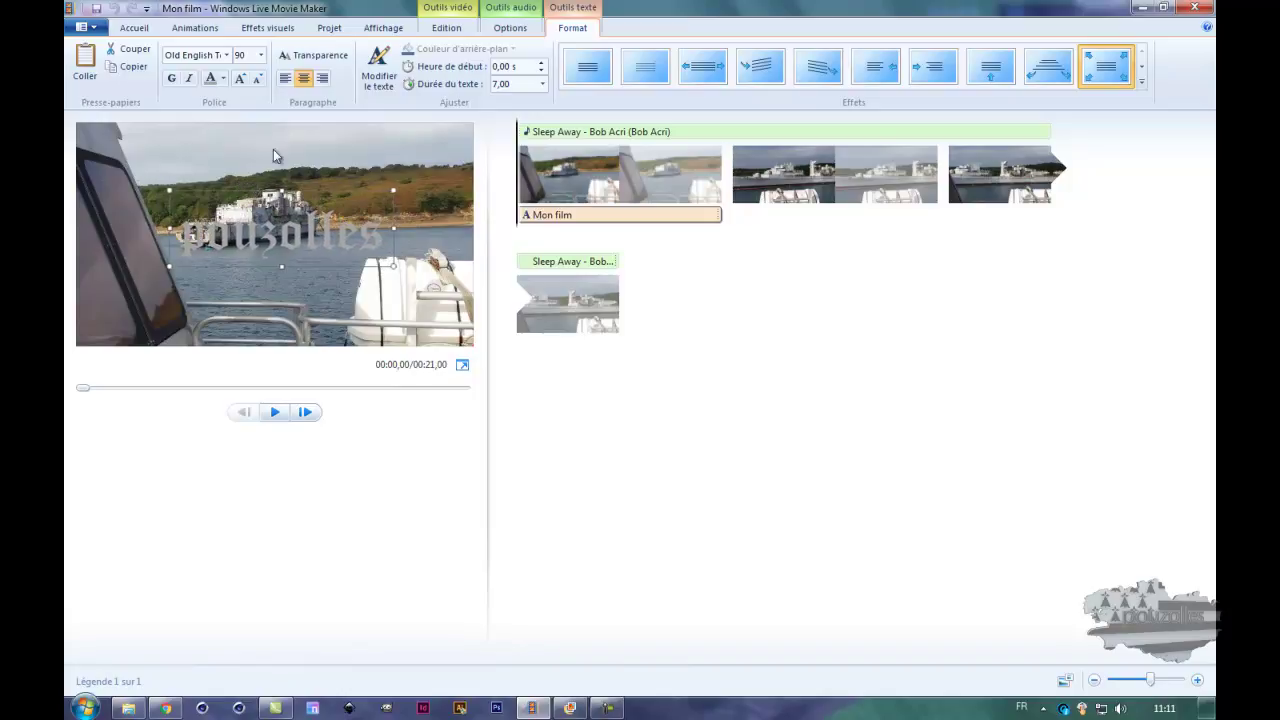
pyautogui.click(285, 83)
pyautogui.click(322, 80)
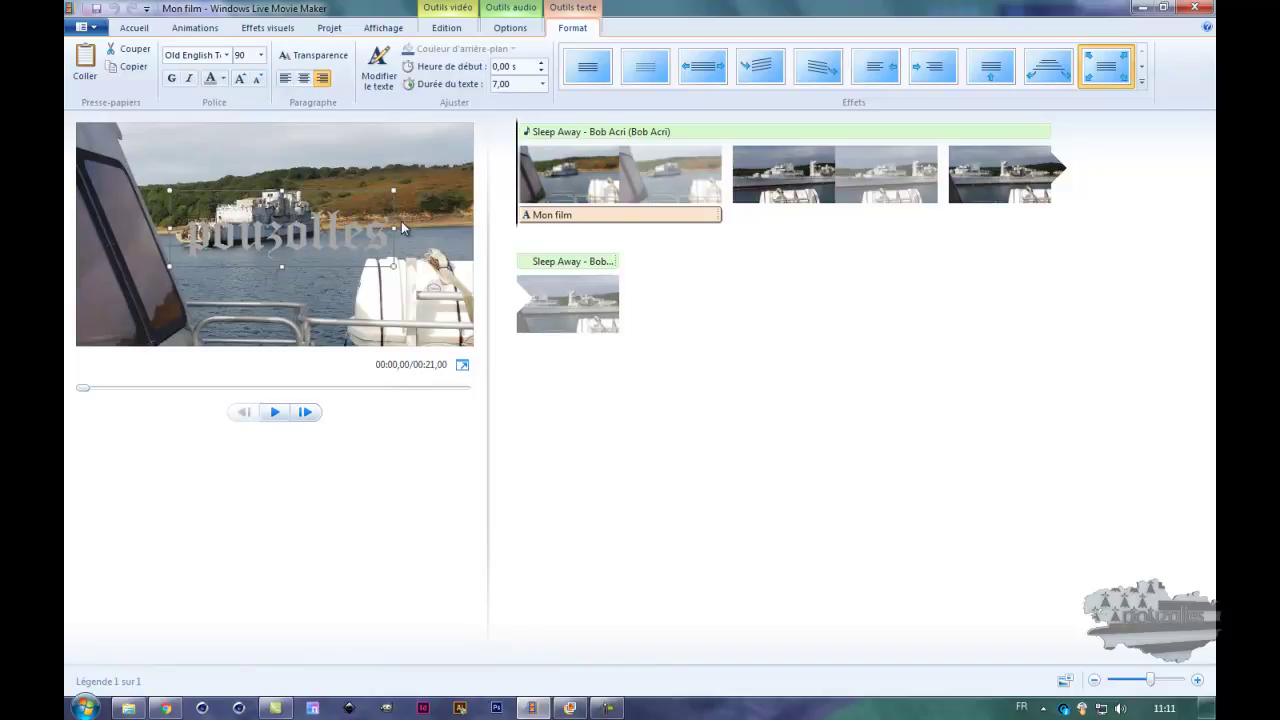
# Widen the caption's text box to nearly the full picture width, try left alignment, and centre the text.
pyautogui.moveTo(393, 228); pyautogui.dragTo(469, 232)
pyautogui.moveTo(170, 227); pyautogui.dragTo(73, 232)
pyautogui.click(285, 78)
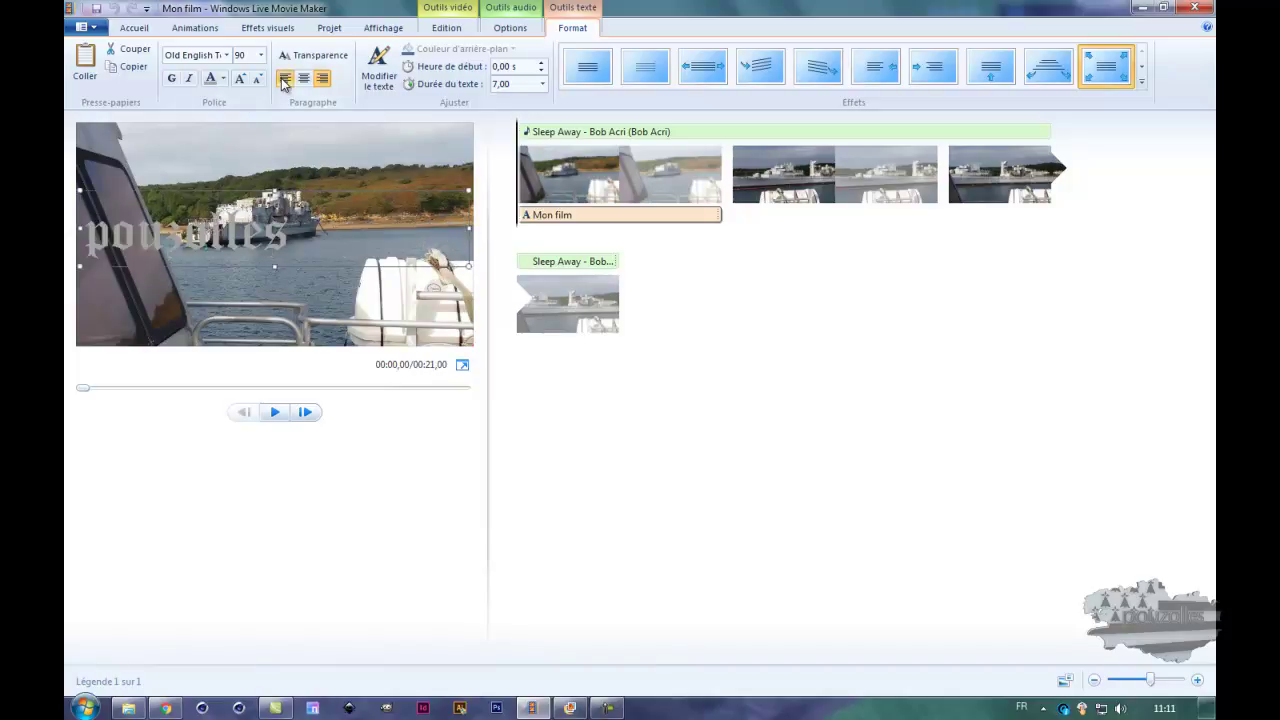
pyautogui.click(304, 79)
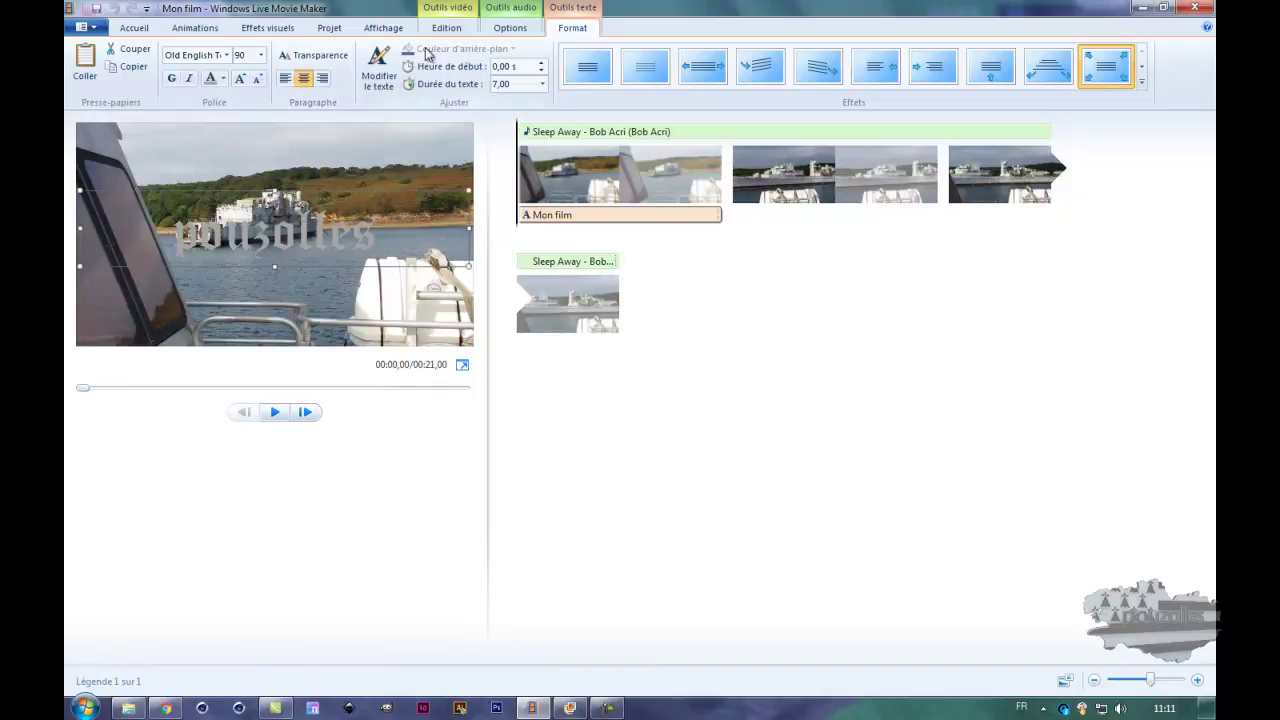
# Open the caption text for editing and commit it as pouzolles, then scrub through the first photo to check its zoom effect.
pyautogui.click(383, 72)
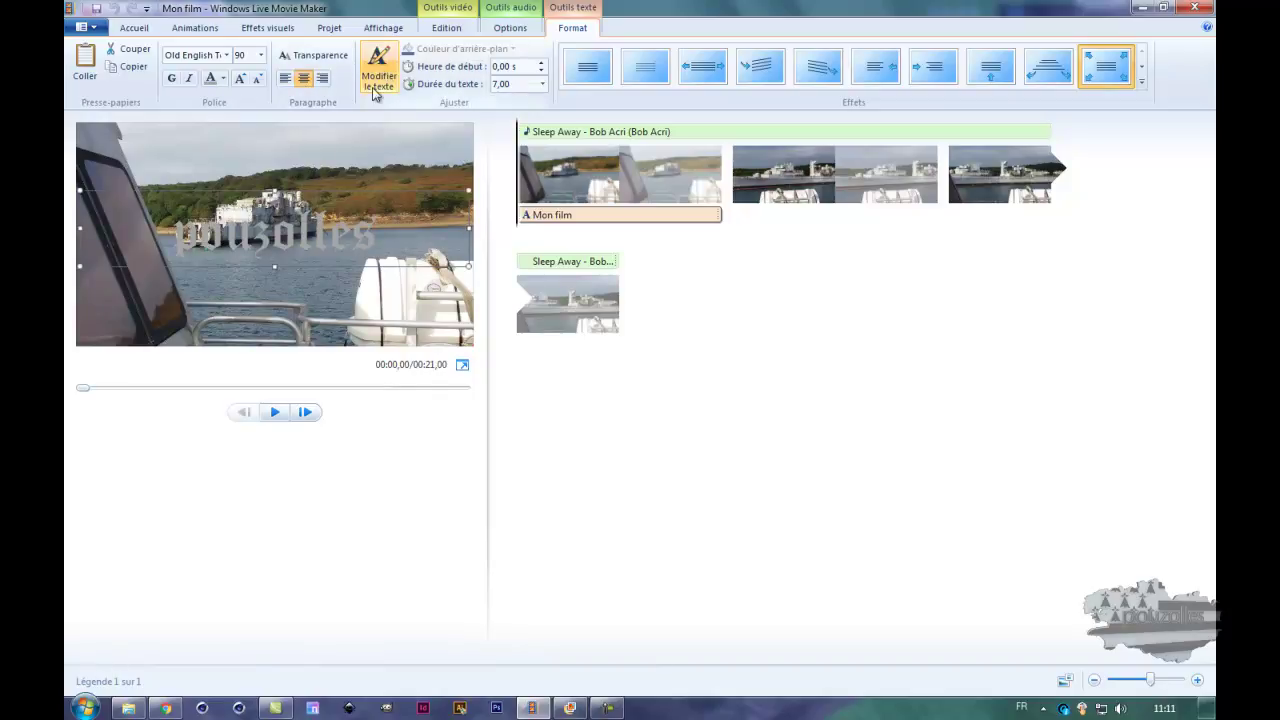
pyautogui.click(794, 325)
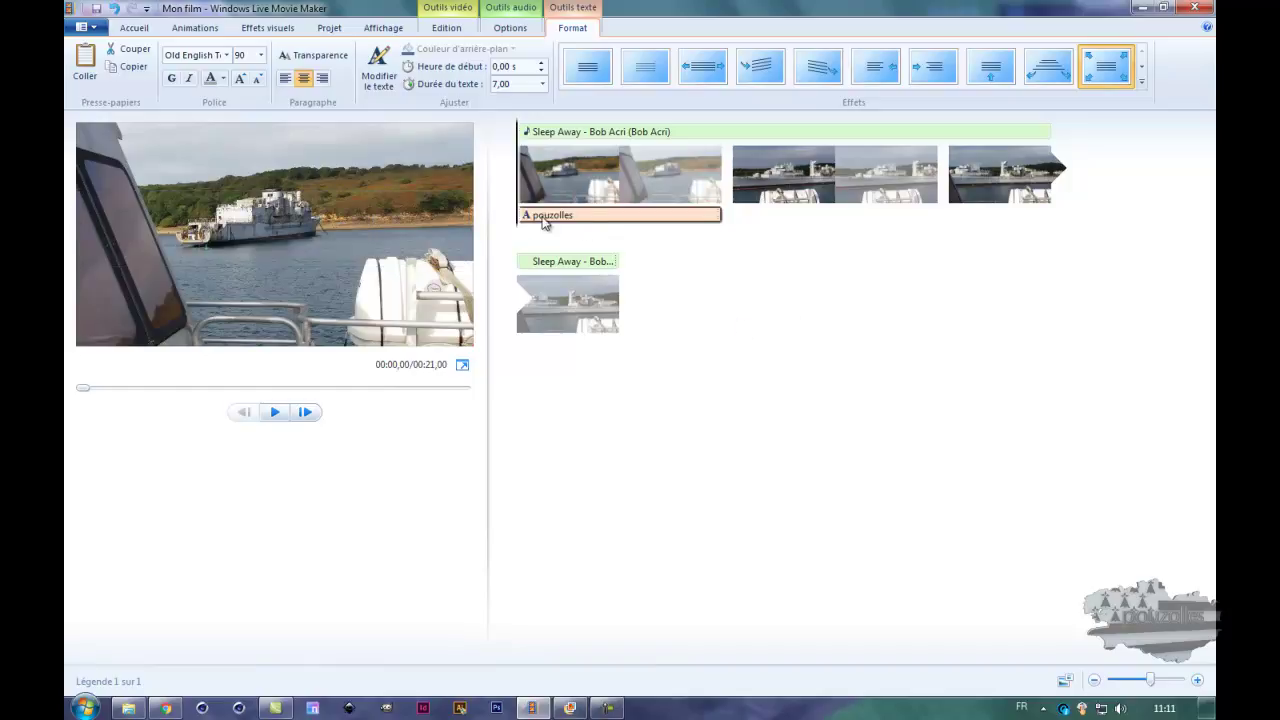
pyautogui.click(537, 188)
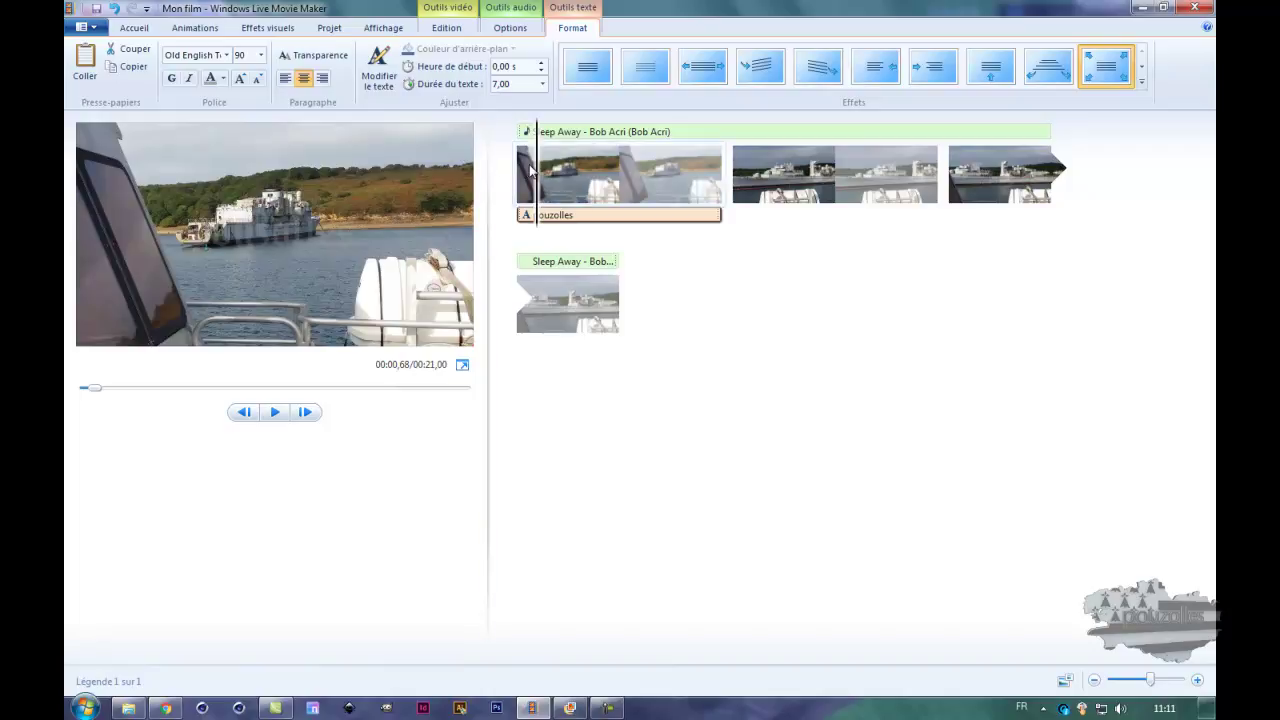
pyautogui.moveTo(537, 176)
pyautogui.mouseDown()
pyautogui.moveTo(680, 180)
pyautogui.moveTo(521, 183)
pyautogui.moveTo(557, 181)
pyautogui.mouseUp()
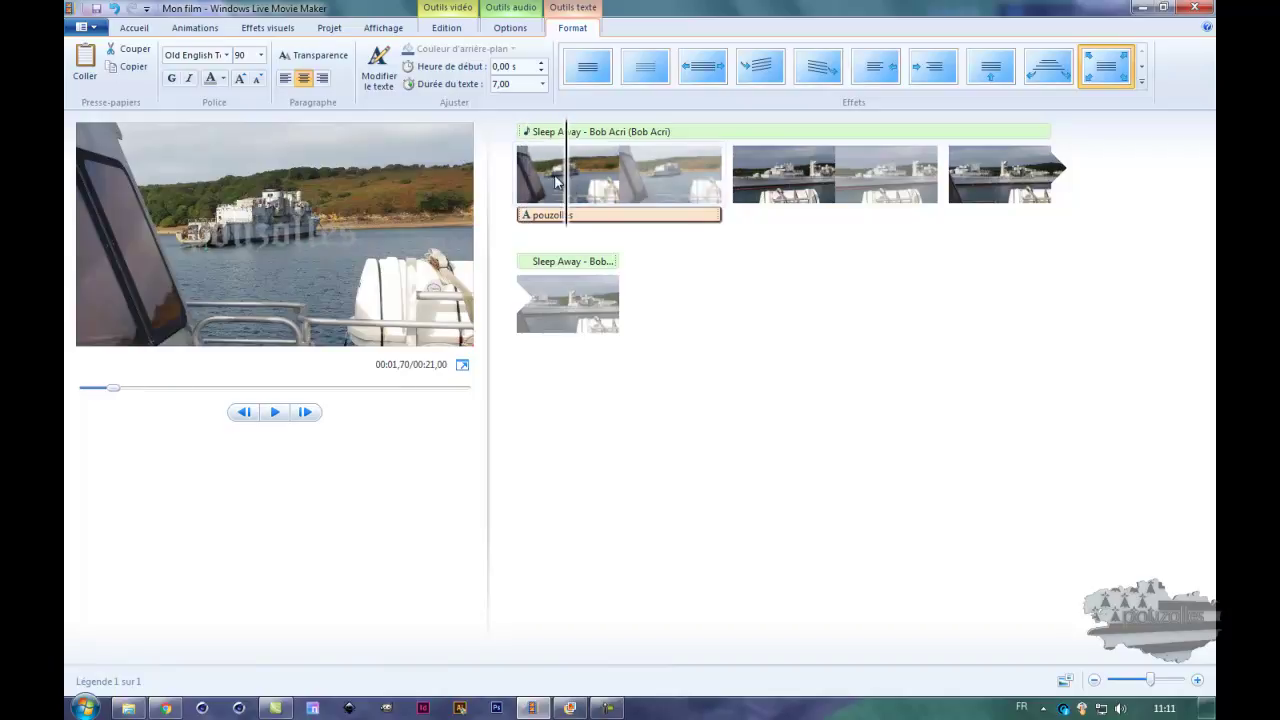
# Reopen the caption text, remove its text effect from the start of the film, and play the opening before rewinding.
pyautogui.click(378, 66)
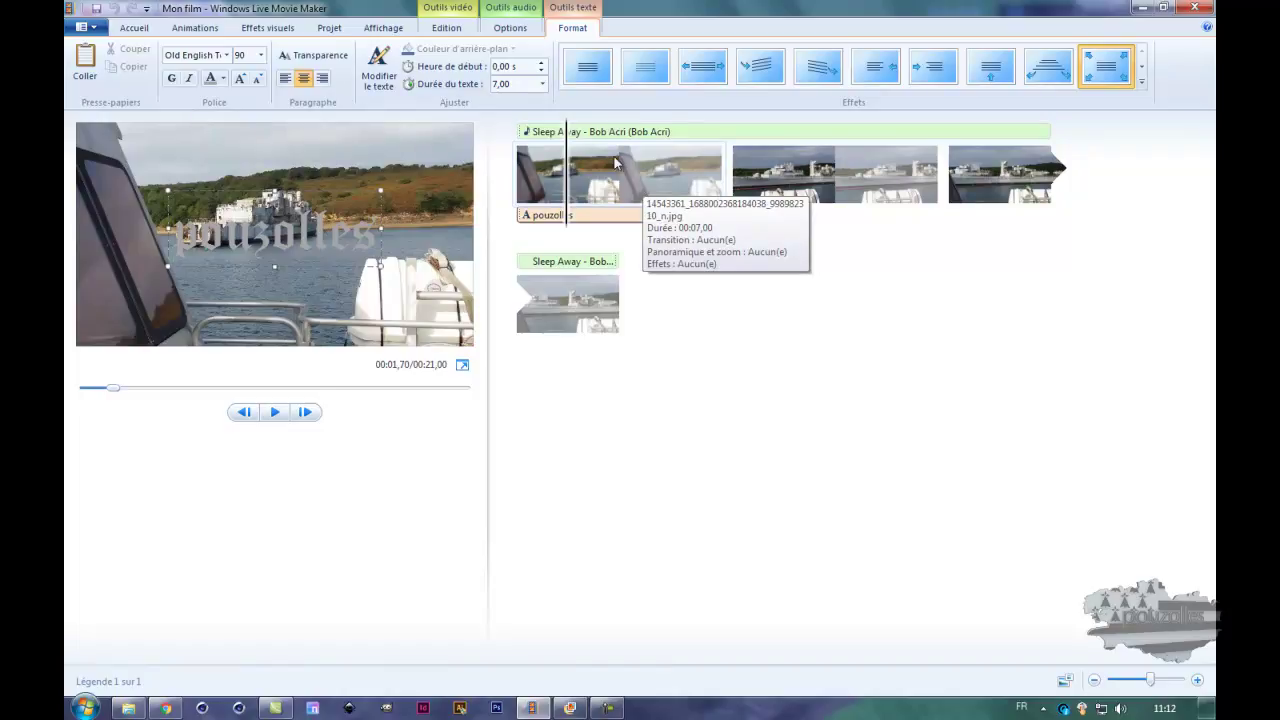
pyautogui.click(531, 192)
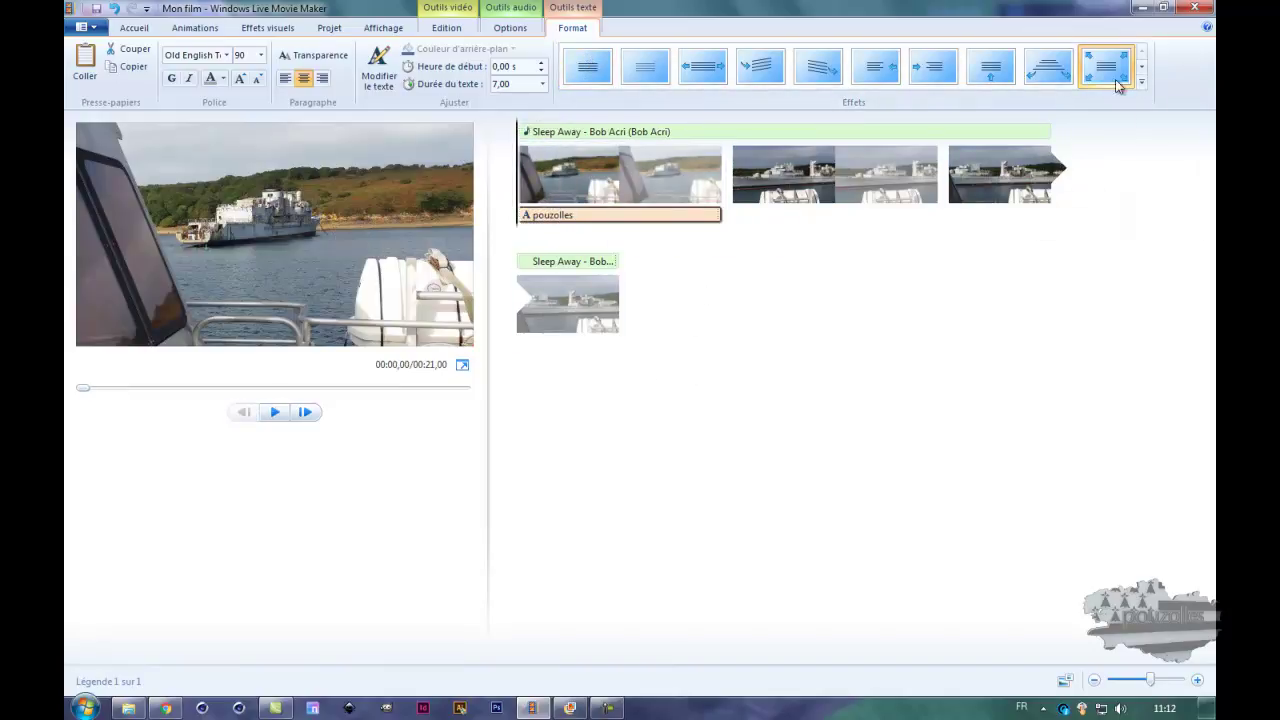
pyautogui.click(587, 66)
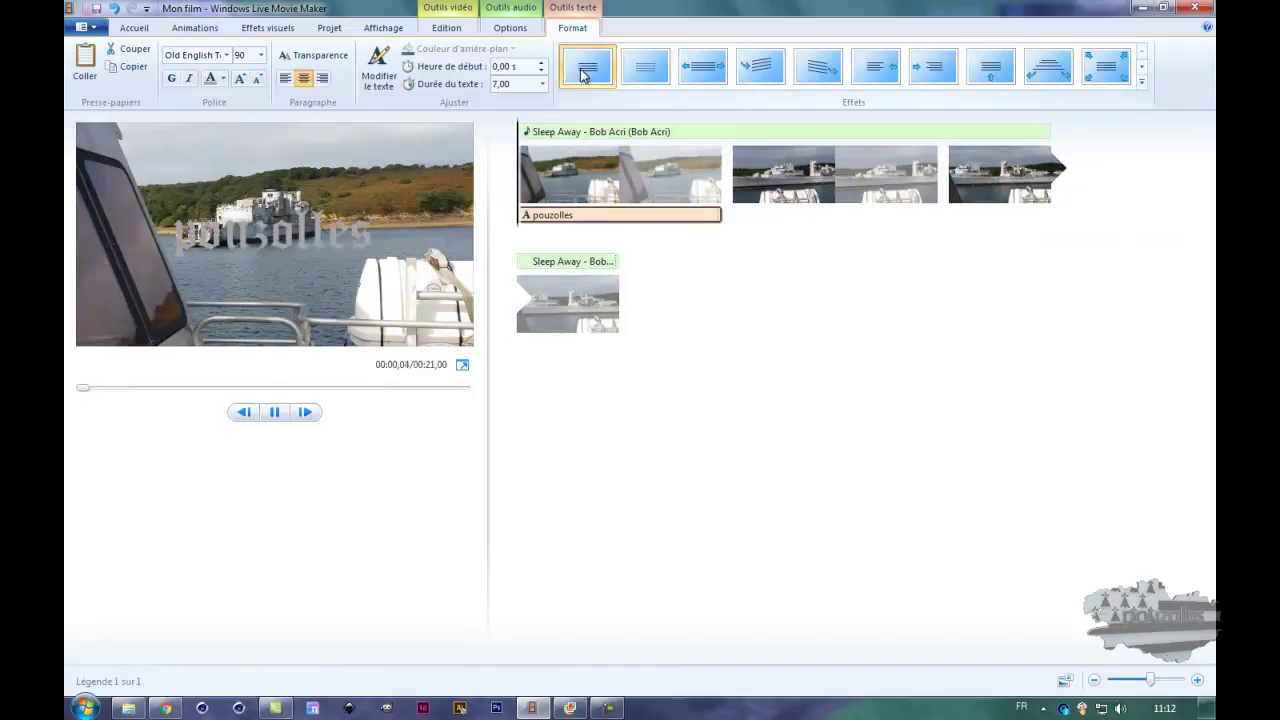
pyautogui.click(275, 412)
pyautogui.click(275, 412)
pyautogui.moveTo(575, 182); pyautogui.dragTo(517, 192)
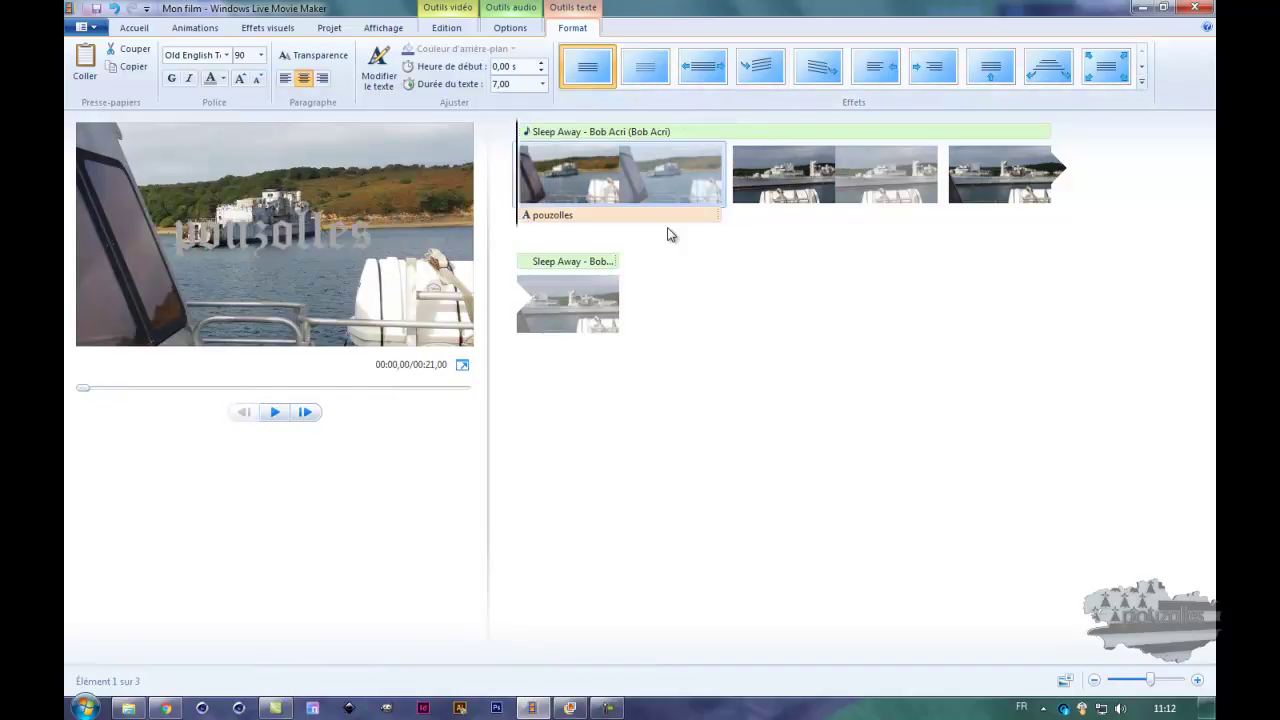
# Select the Sleep Away music track and lower its music volume.
pyautogui.rightClick(671, 134)
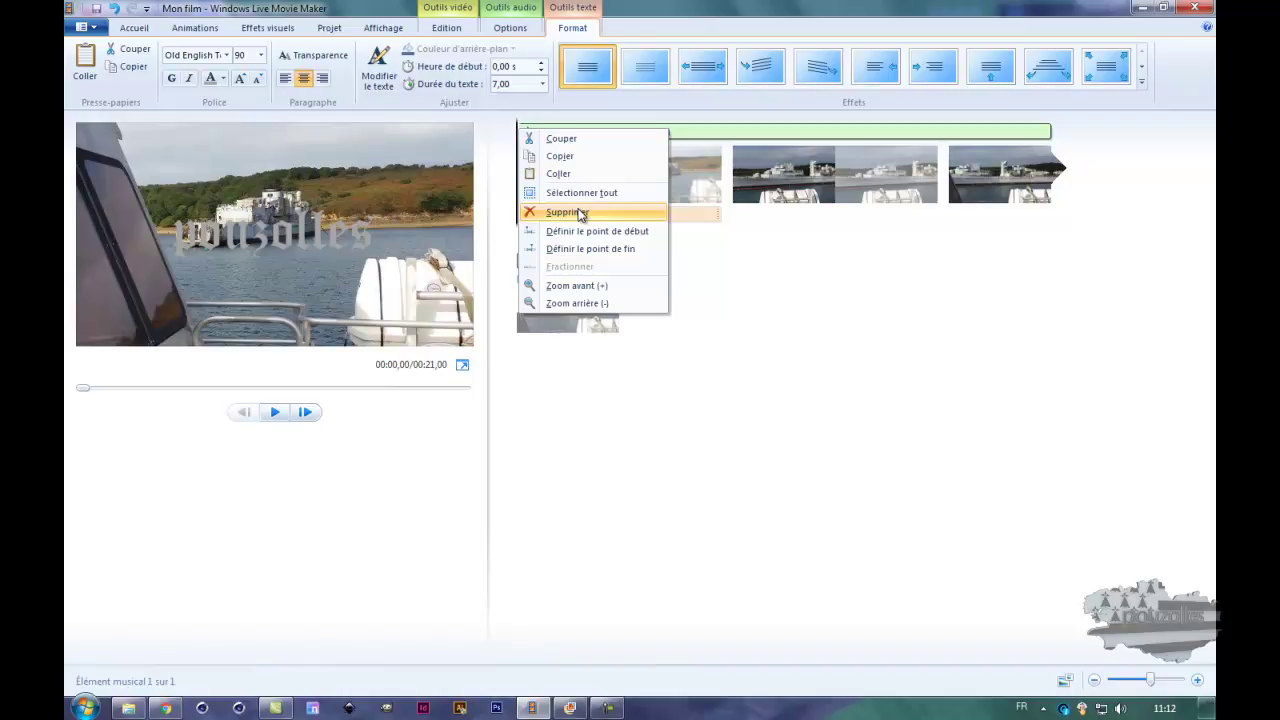
pyautogui.click(516, 8)
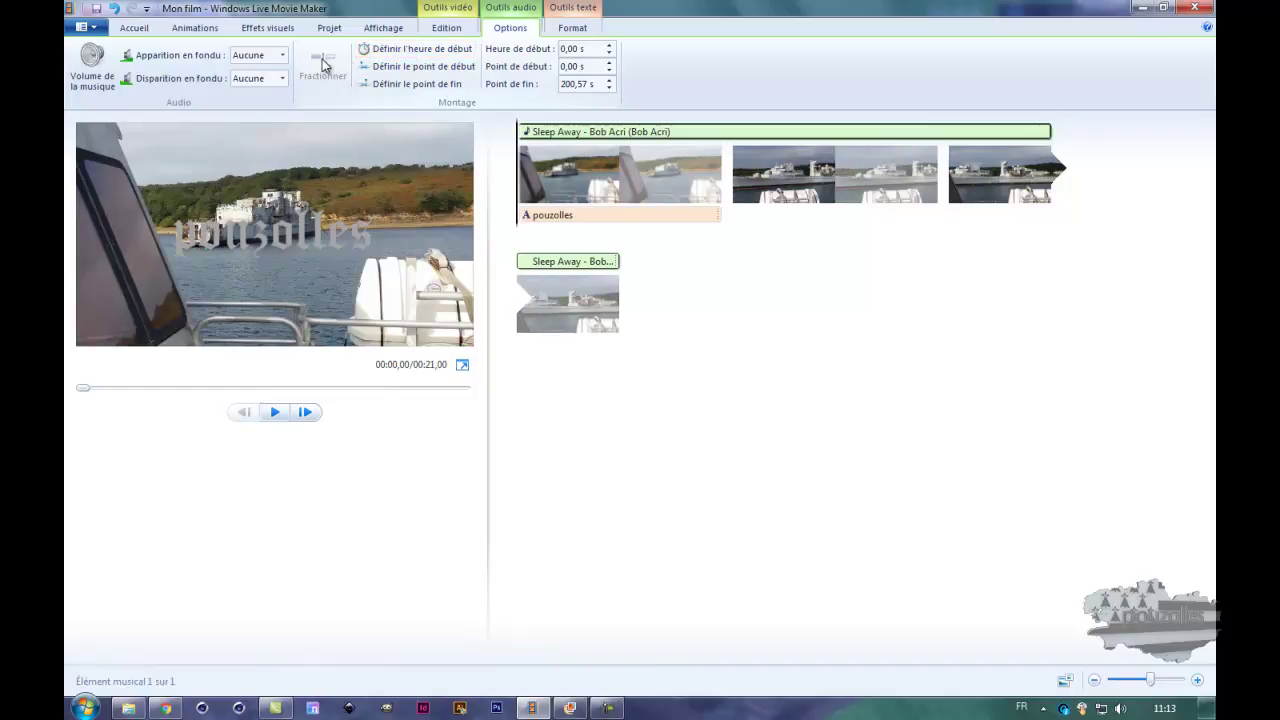
pyautogui.click(100, 88)
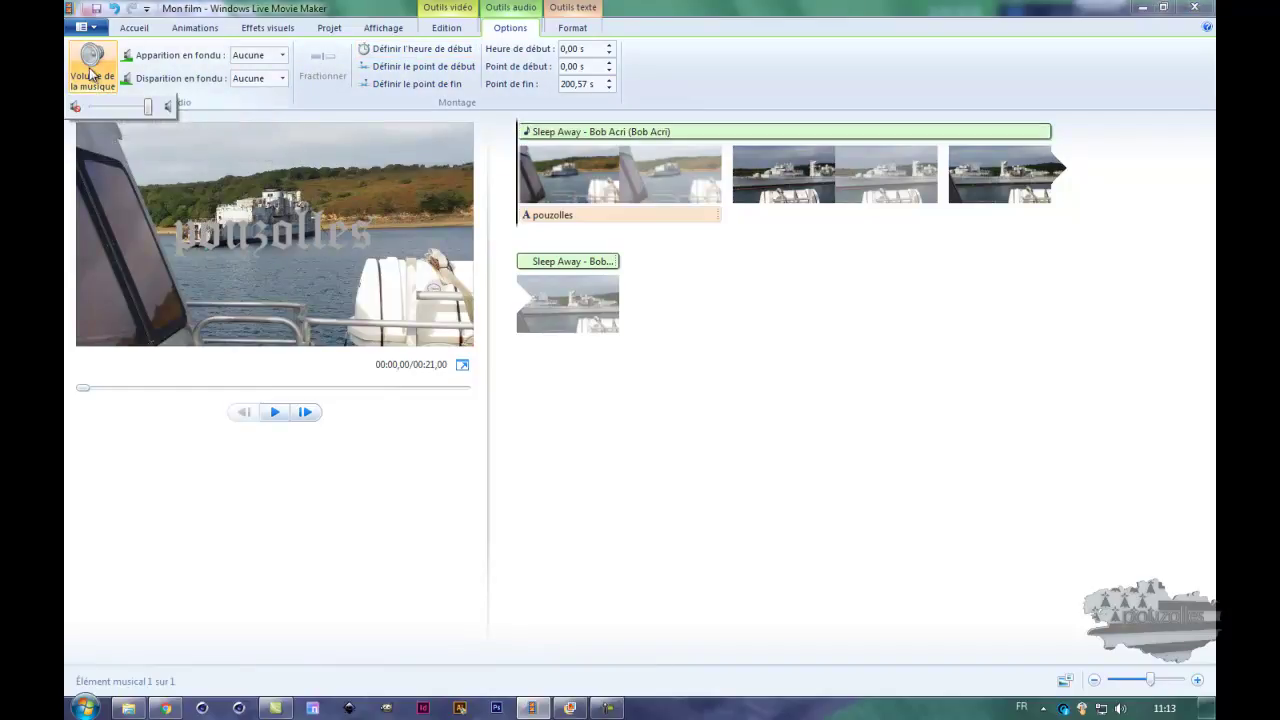
pyautogui.moveTo(147, 108); pyautogui.dragTo(92, 108)
# Look at the video editing options for the first photo, insert a title screen before it, and delete that screen.
pyautogui.click(458, 8)
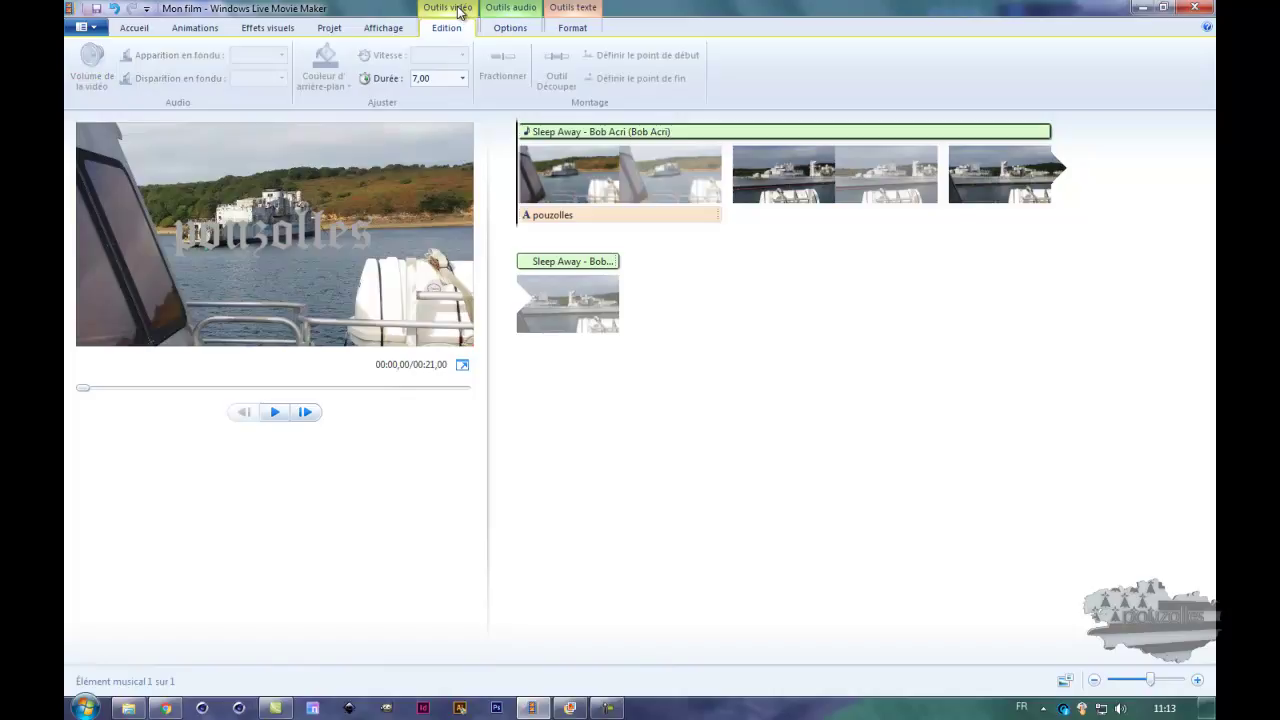
pyautogui.click(586, 189)
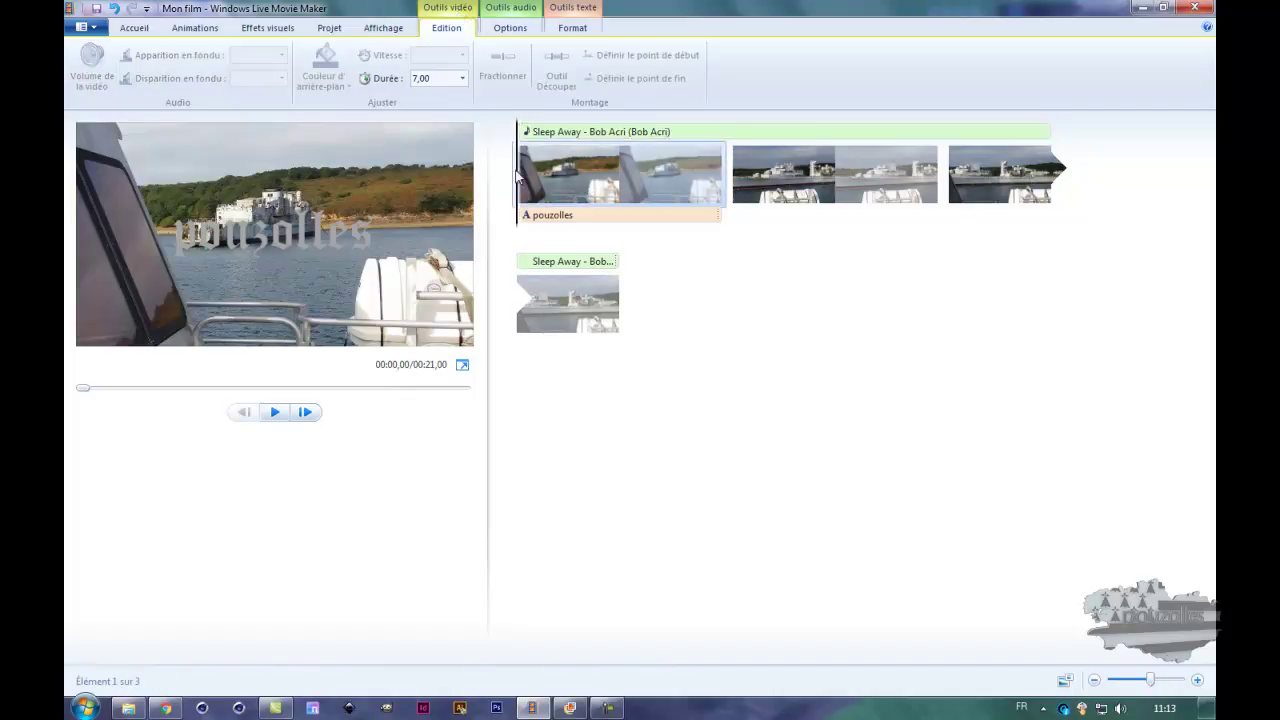
pyautogui.click(136, 29)
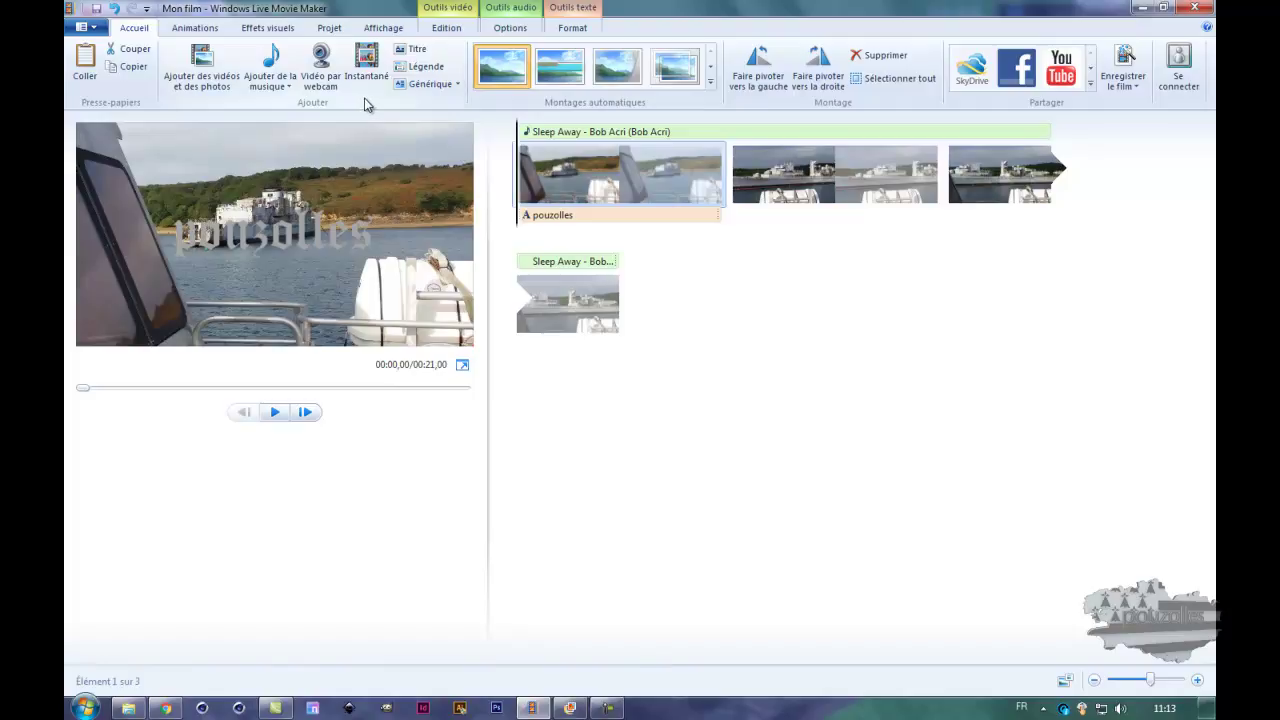
pyautogui.click(413, 50)
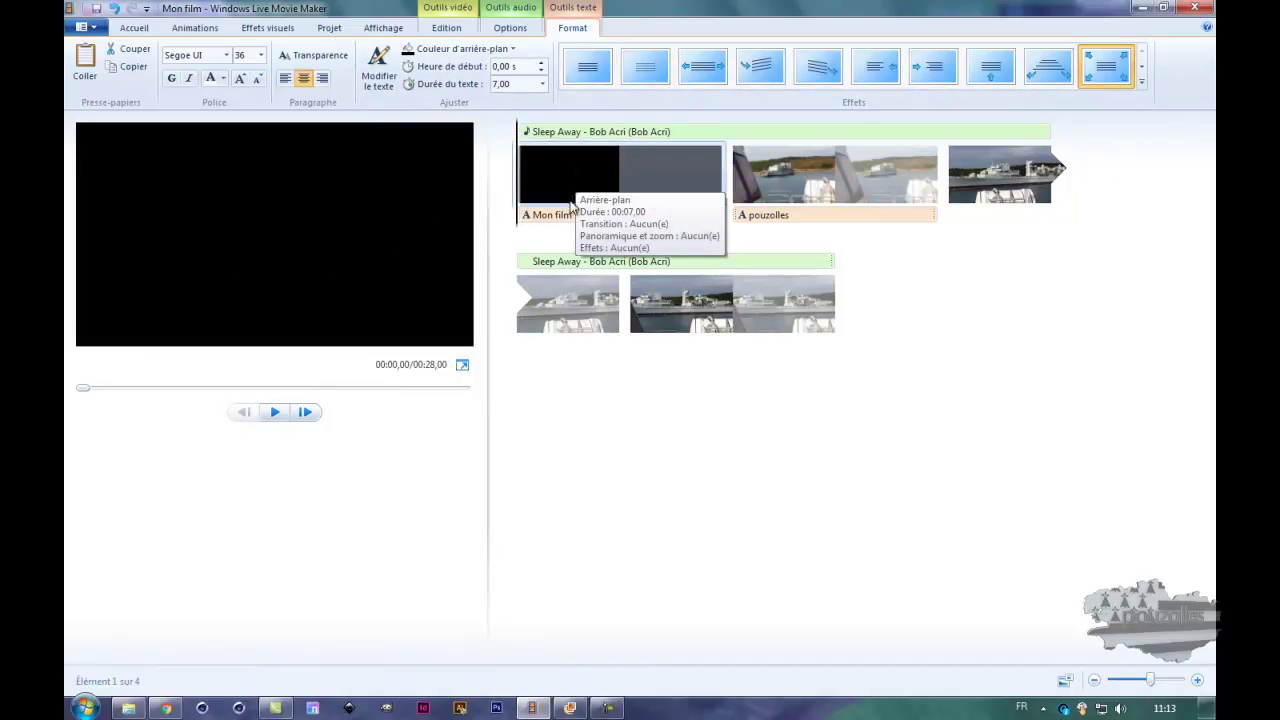
pyautogui.press('Delete')
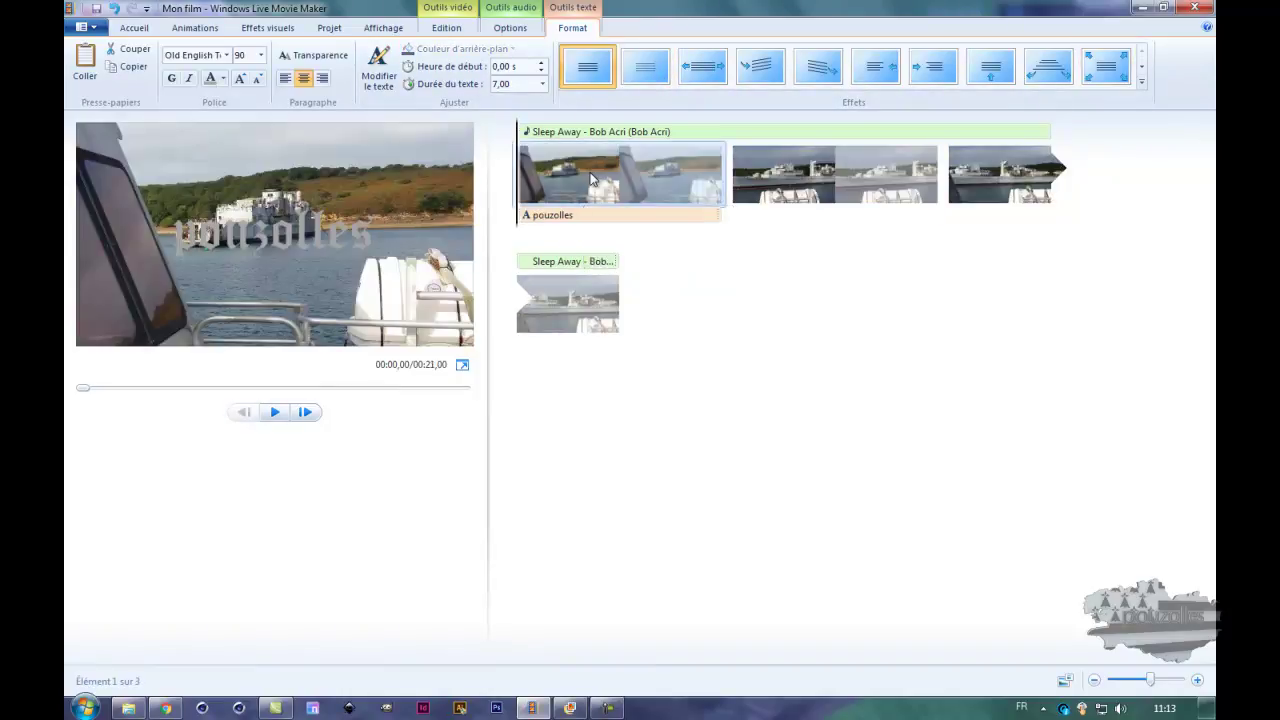
# Play the opening seconds to check the caption without an effect, and return to the start of the film.
pyautogui.click(275, 412)
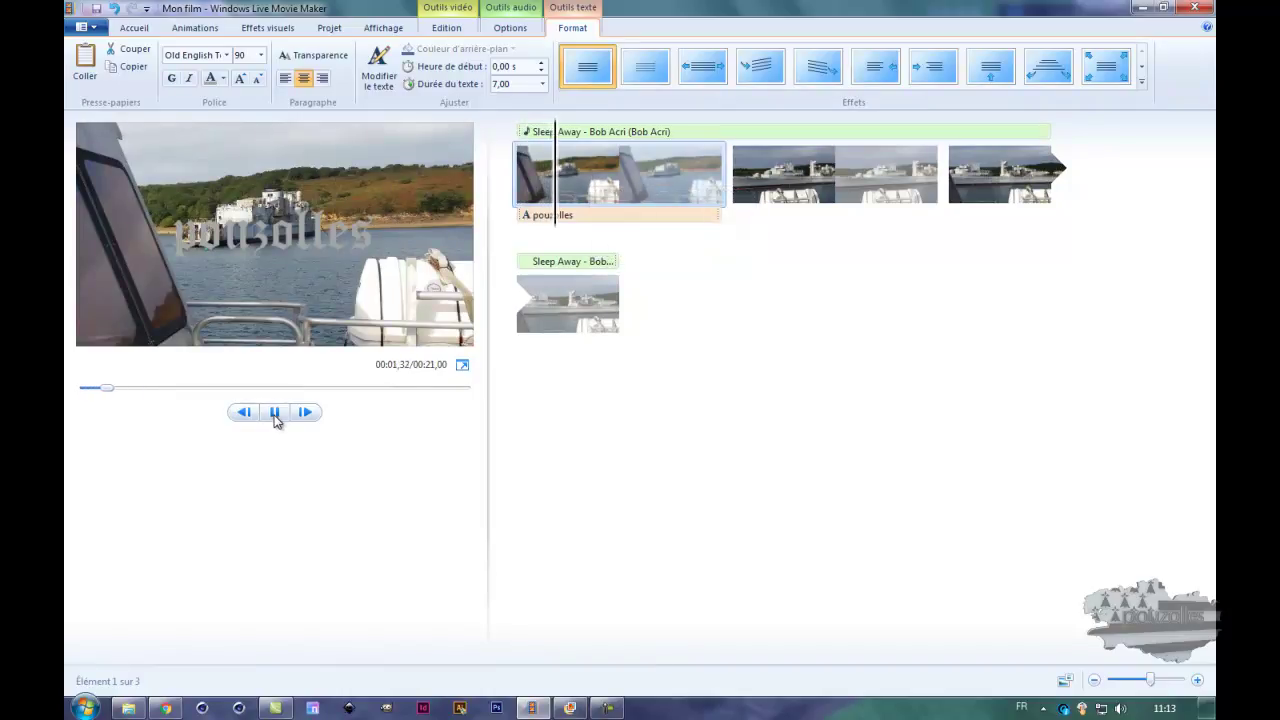
pyautogui.click(265, 418)
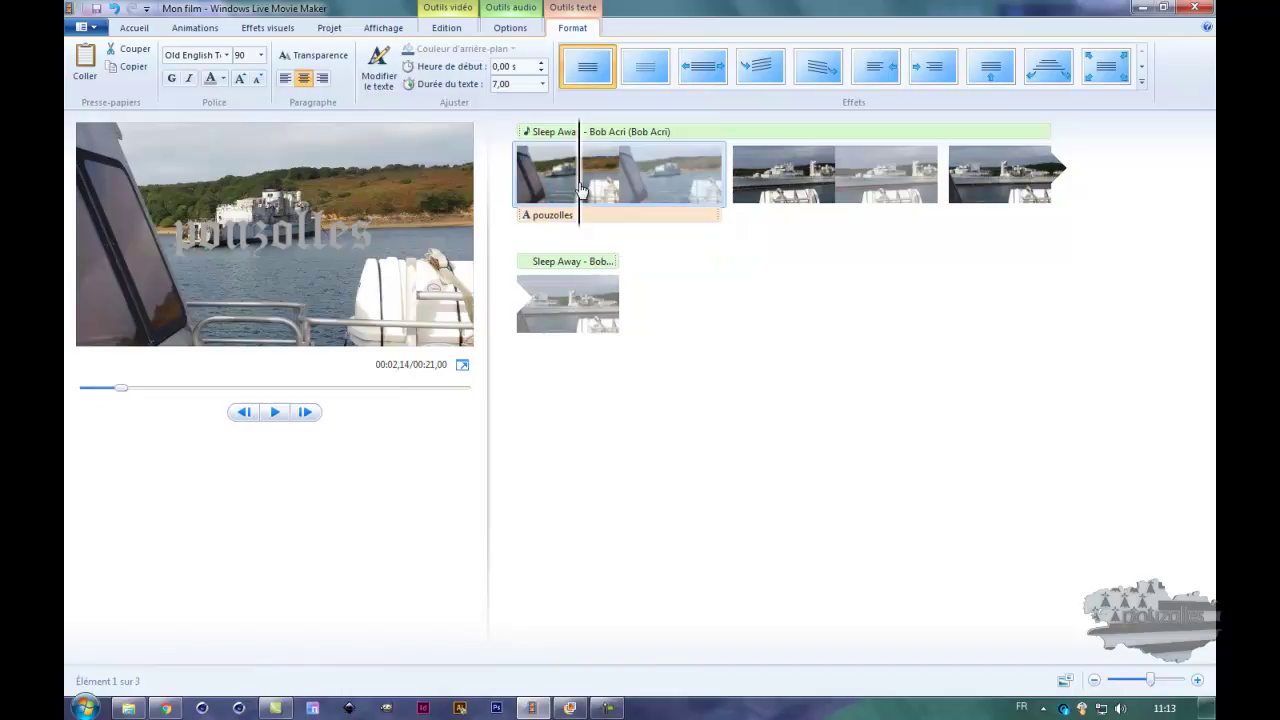
pyautogui.click(518, 192)
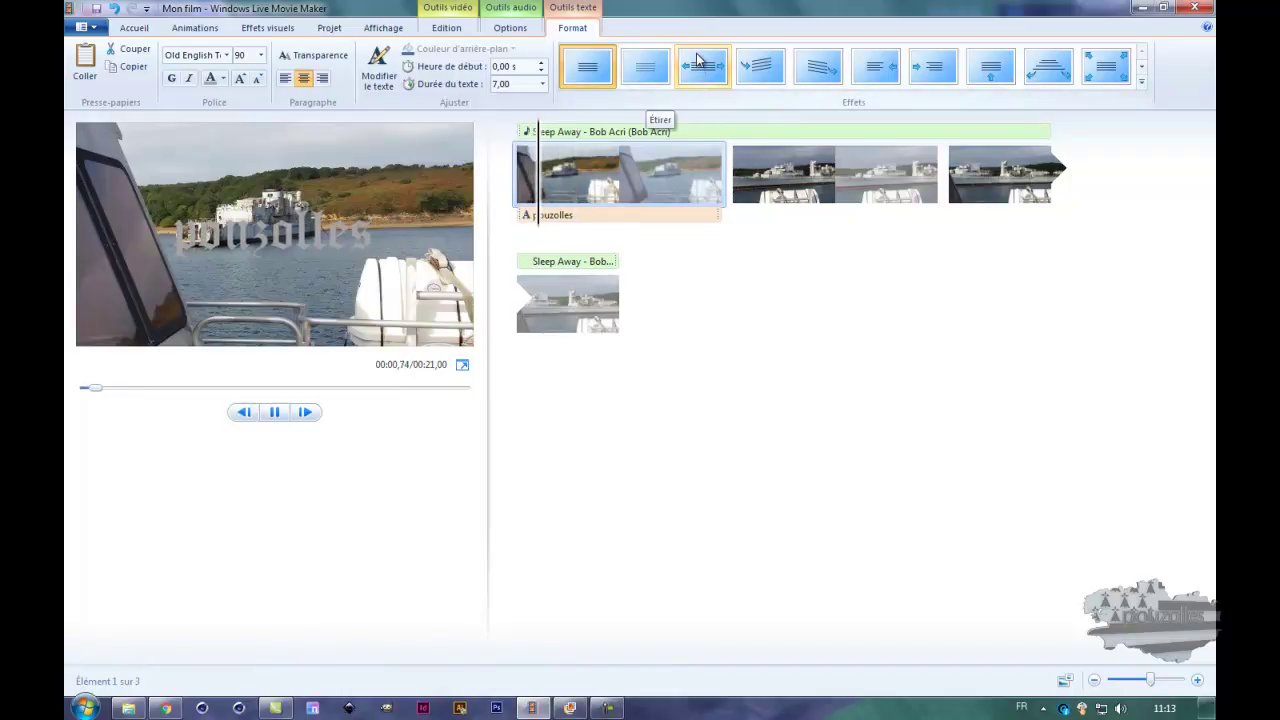
# Enlarge the preview area, browse all text effects, and apply the second Cinématique effect to the caption.
pyautogui.moveTo(487, 296); pyautogui.dragTo(721, 321)
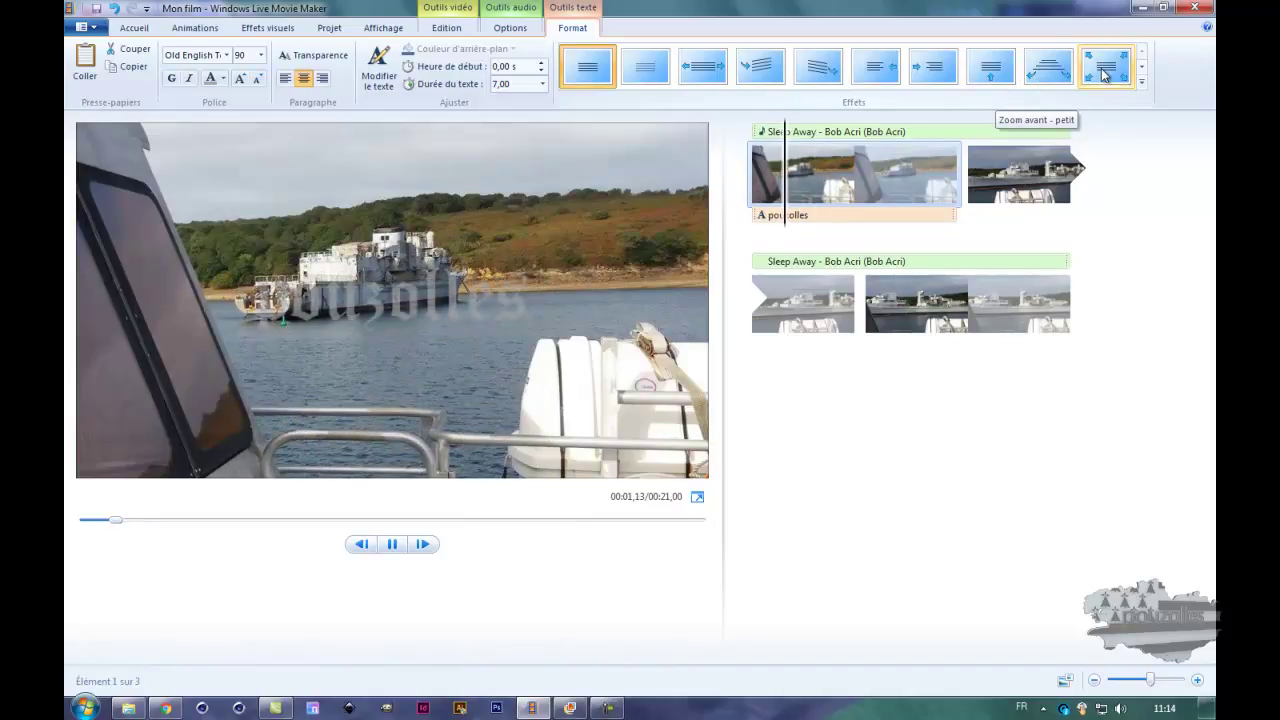
pyautogui.click(1141, 66)
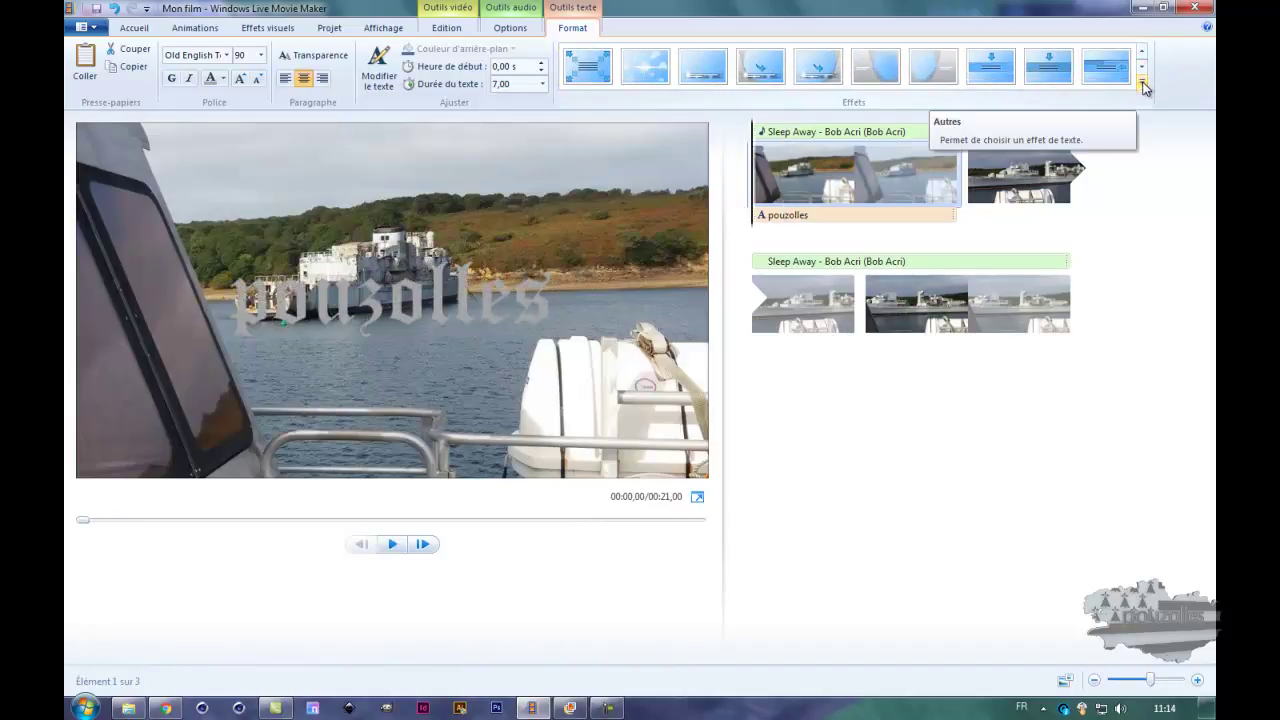
pyautogui.click(1143, 84)
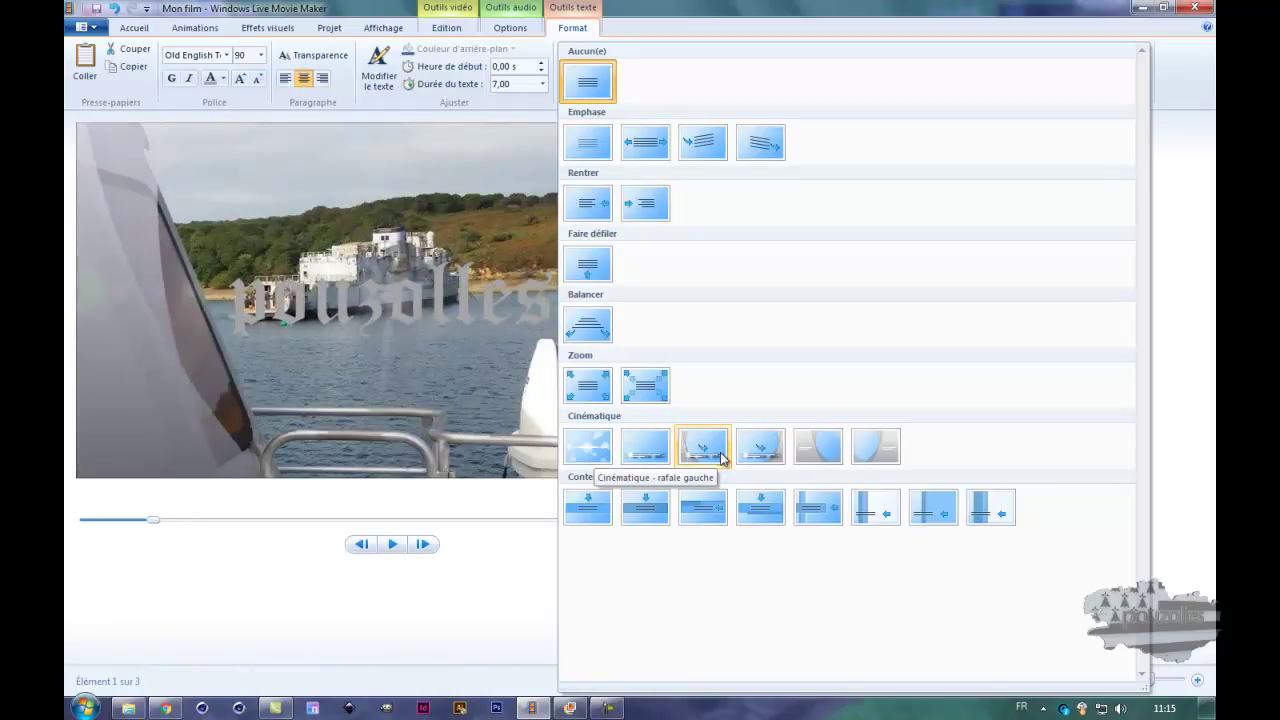
pyautogui.click(651, 457)
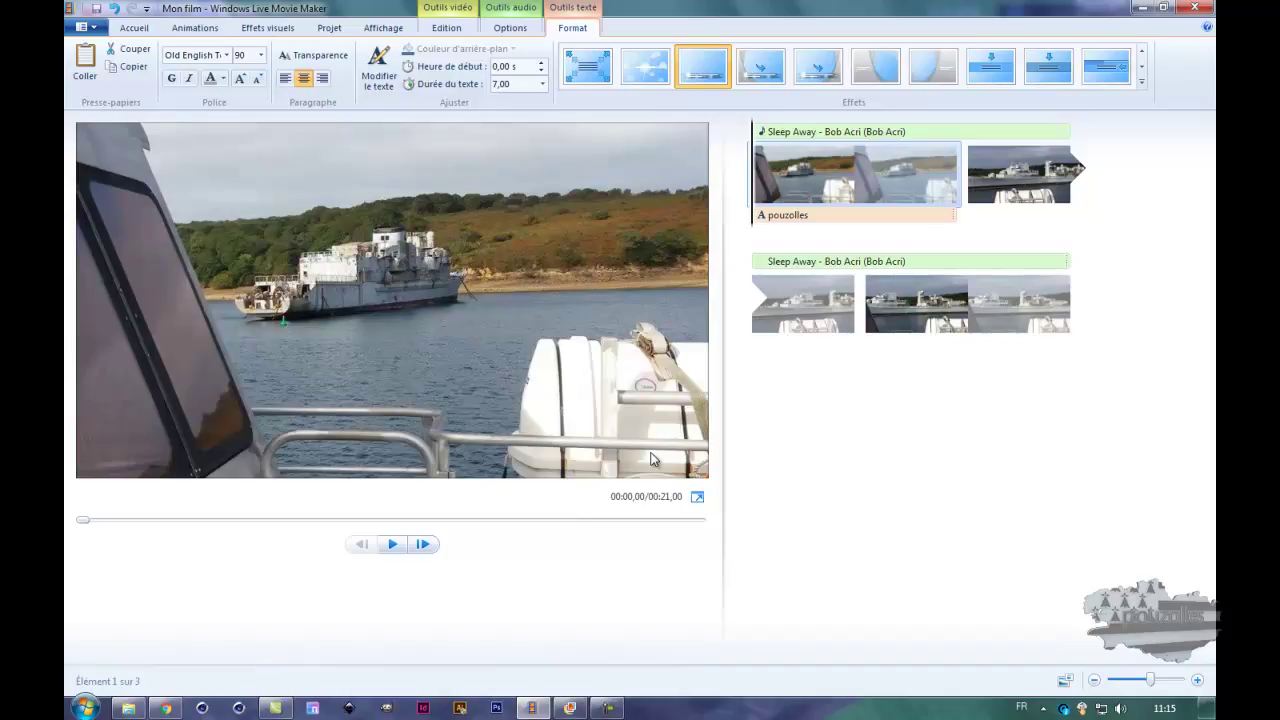
# Play the opening to check the caption's Cinématique effect, and rewind to the start.
pyautogui.click(392, 548)
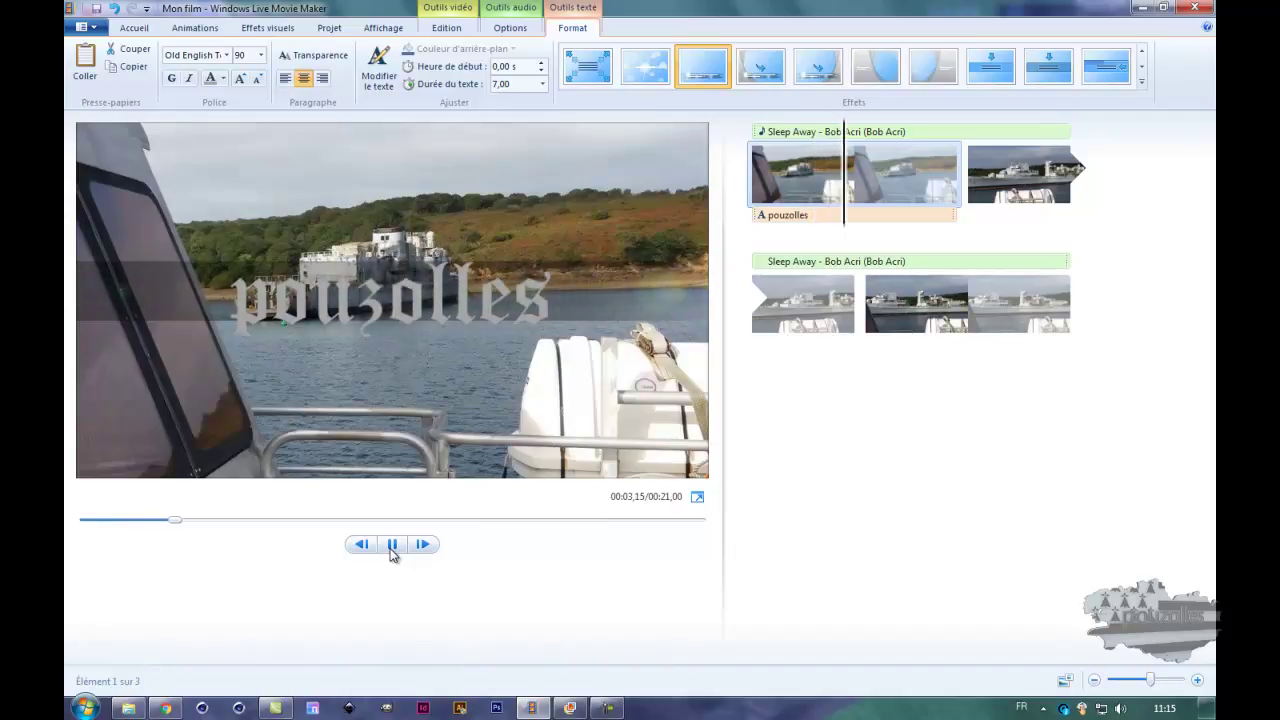
pyautogui.click(391, 550)
pyautogui.click(745, 188)
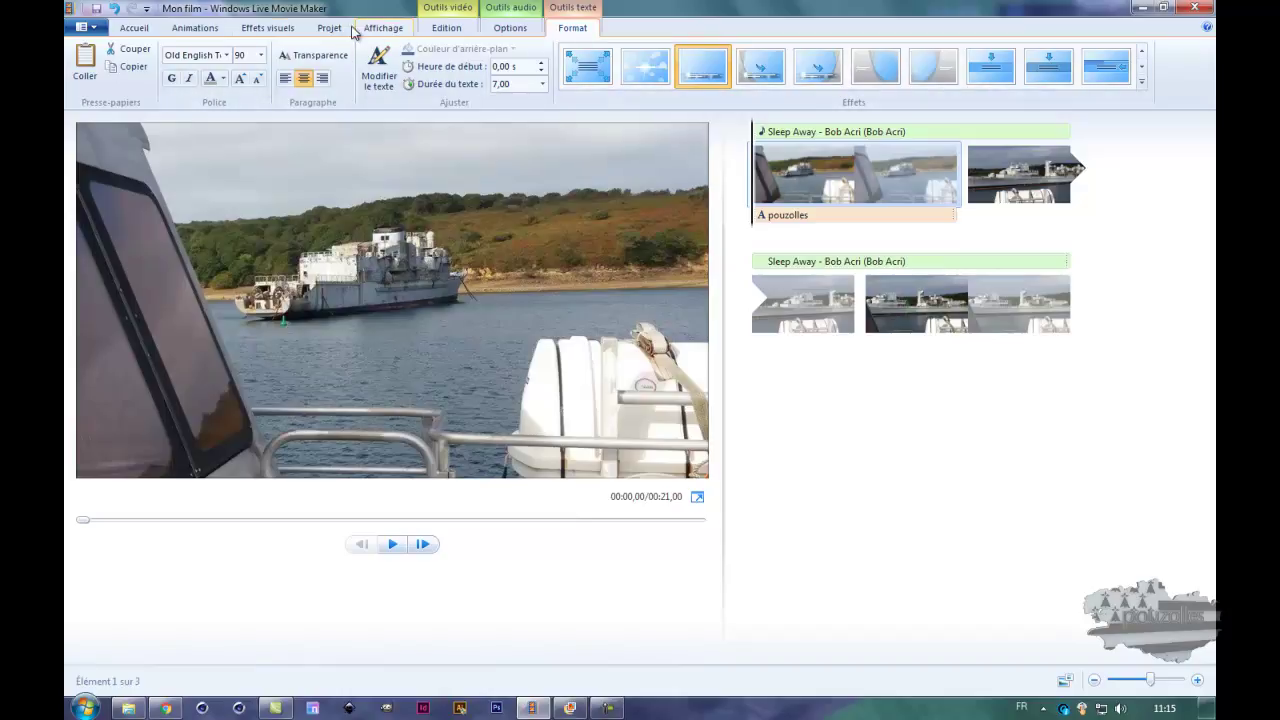
# Set the first photo's display duration to 5,00 seconds and play the film to check the timing.
pyautogui.click(447, 8)
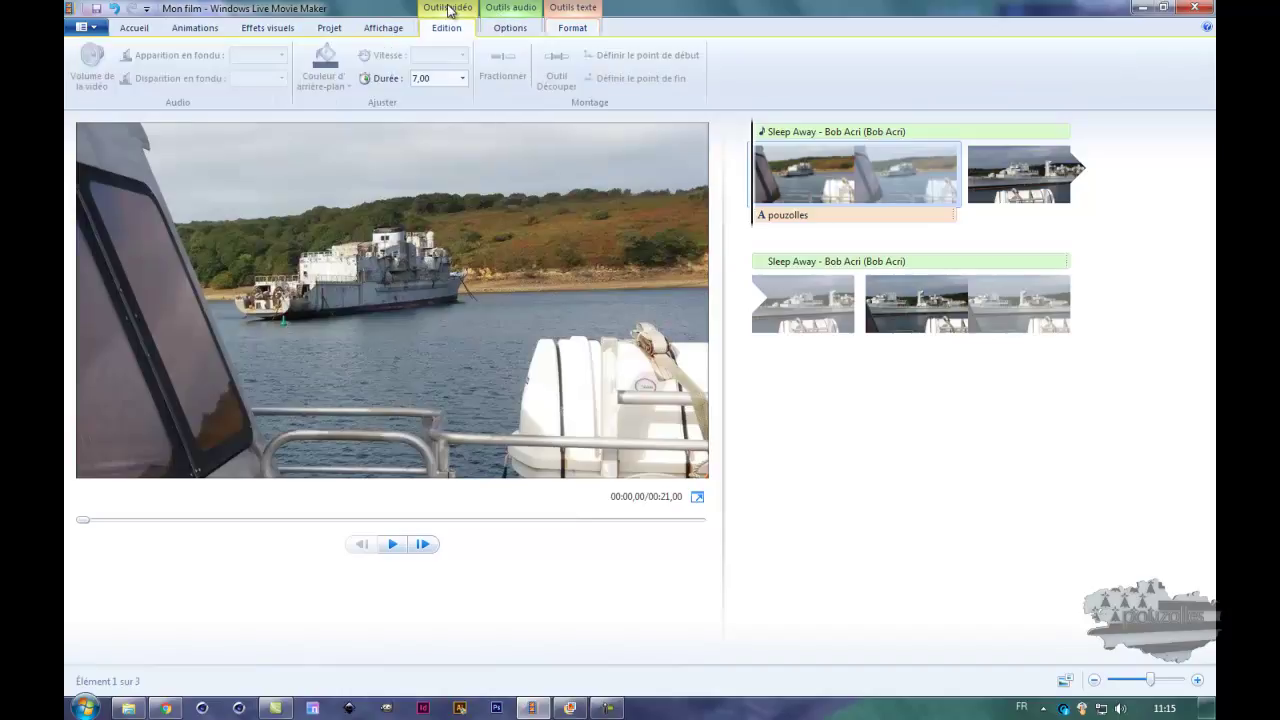
pyautogui.click(437, 78)
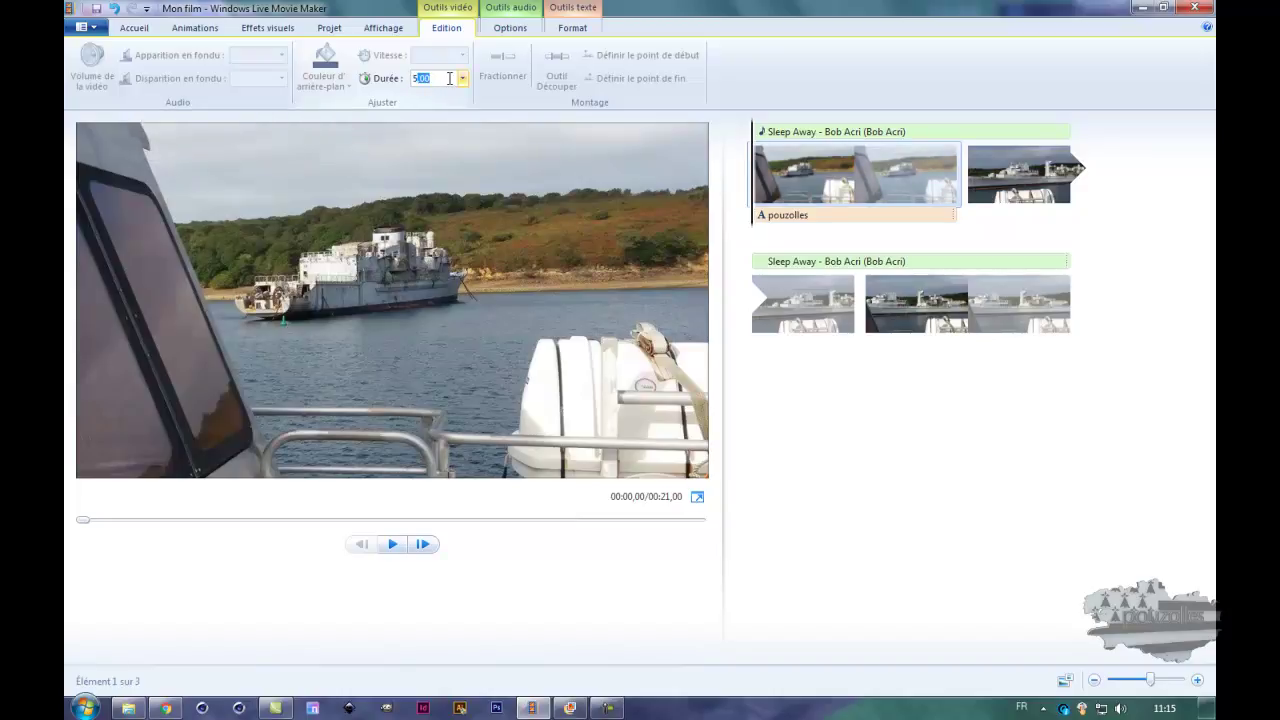
pyautogui.press('Return')
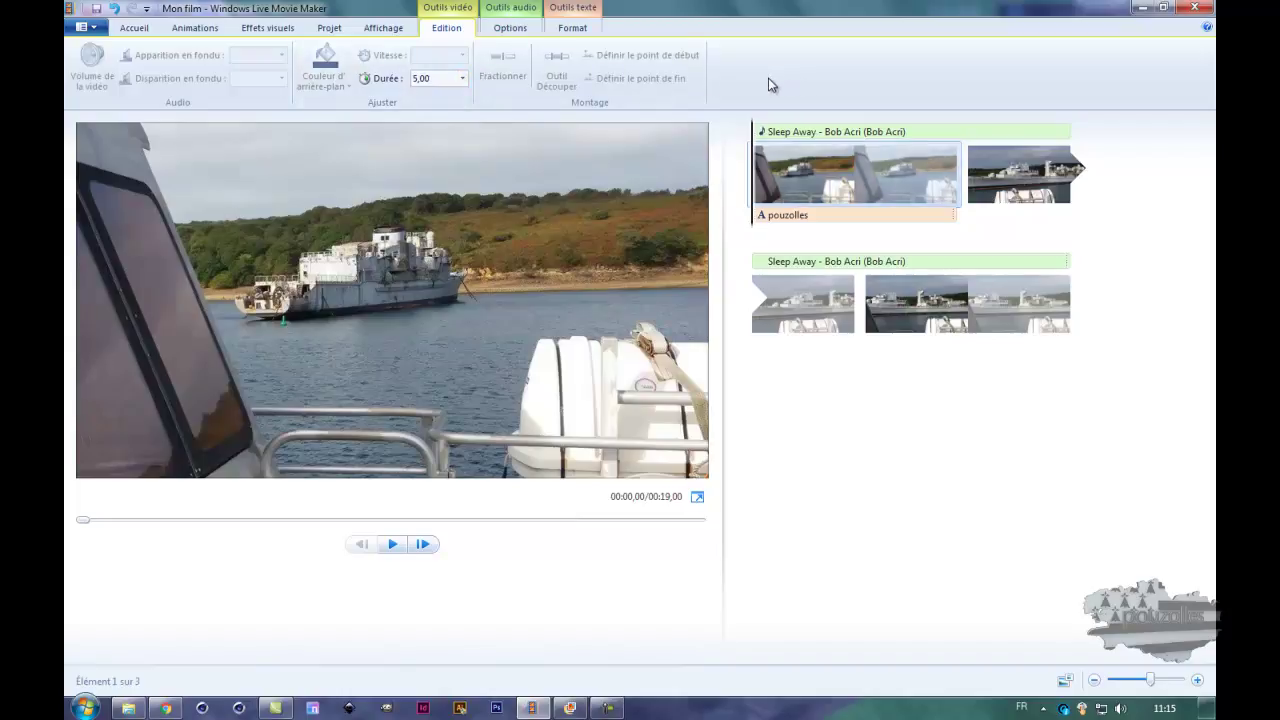
pyautogui.click(392, 544)
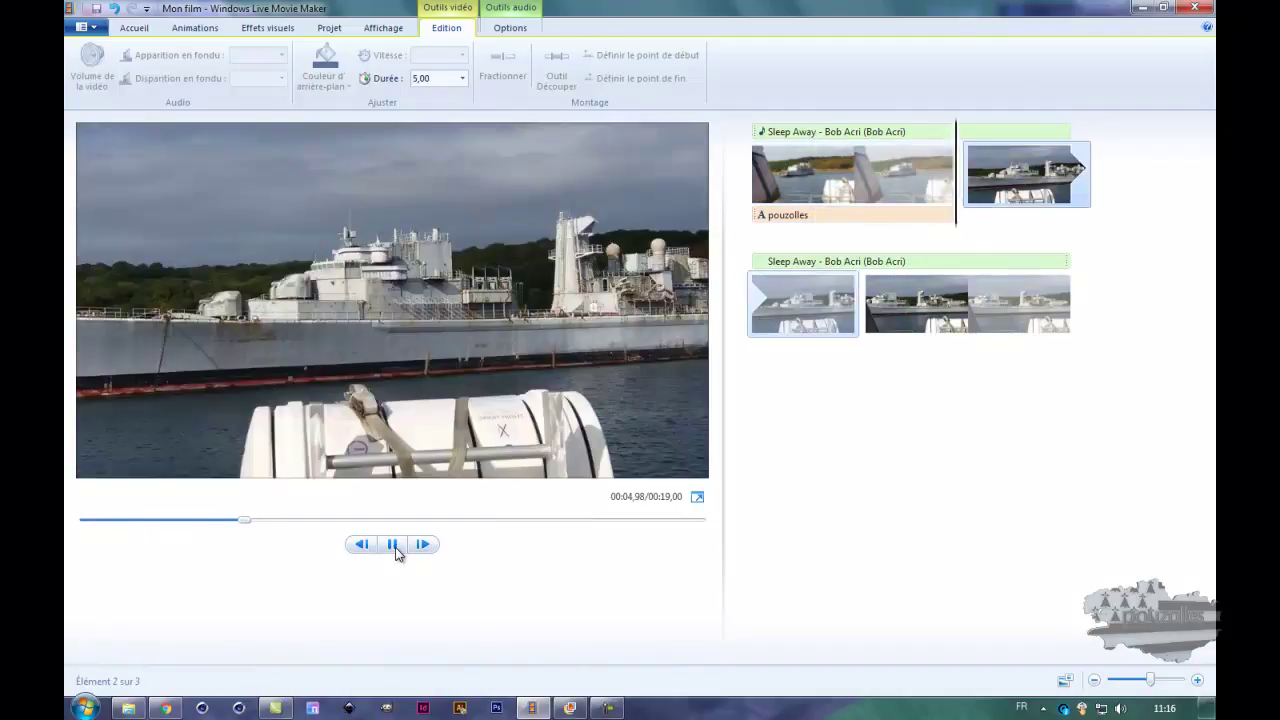
# Pause playback, return to the first photo, and set its display duration to 2,00 seconds.
pyautogui.click(394, 550)
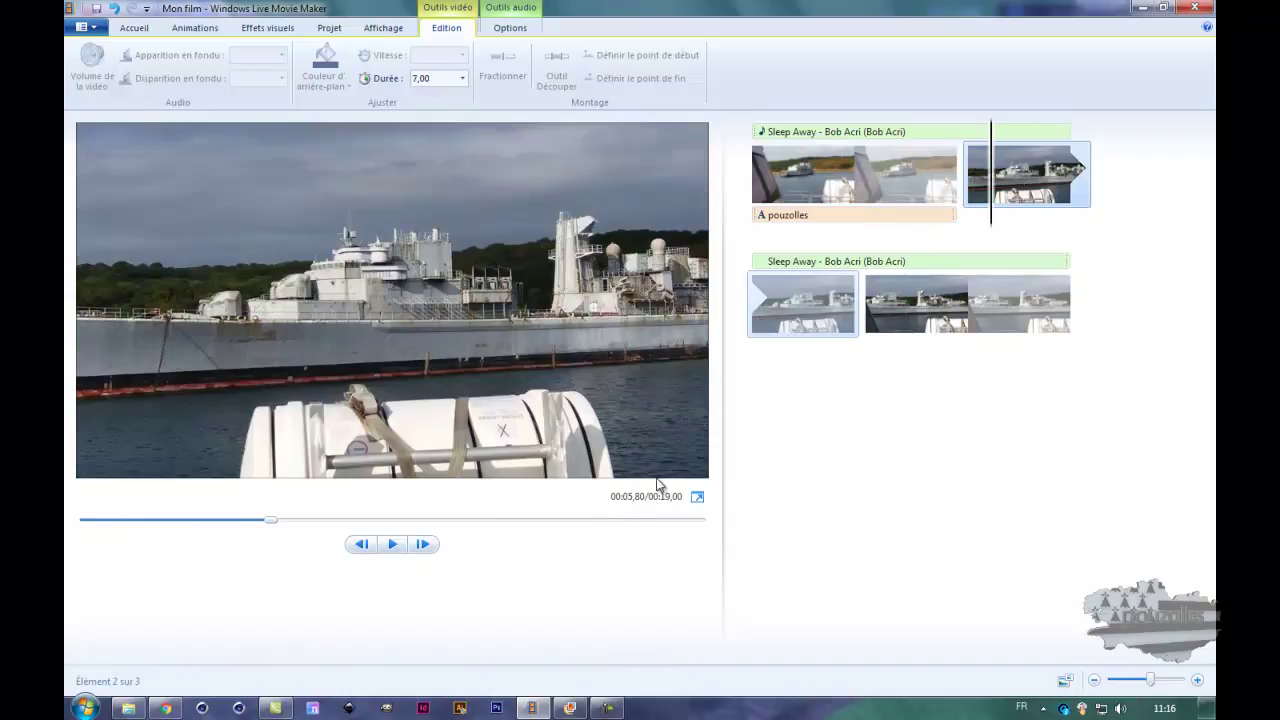
pyautogui.moveTo(990, 183); pyautogui.dragTo(957, 183)
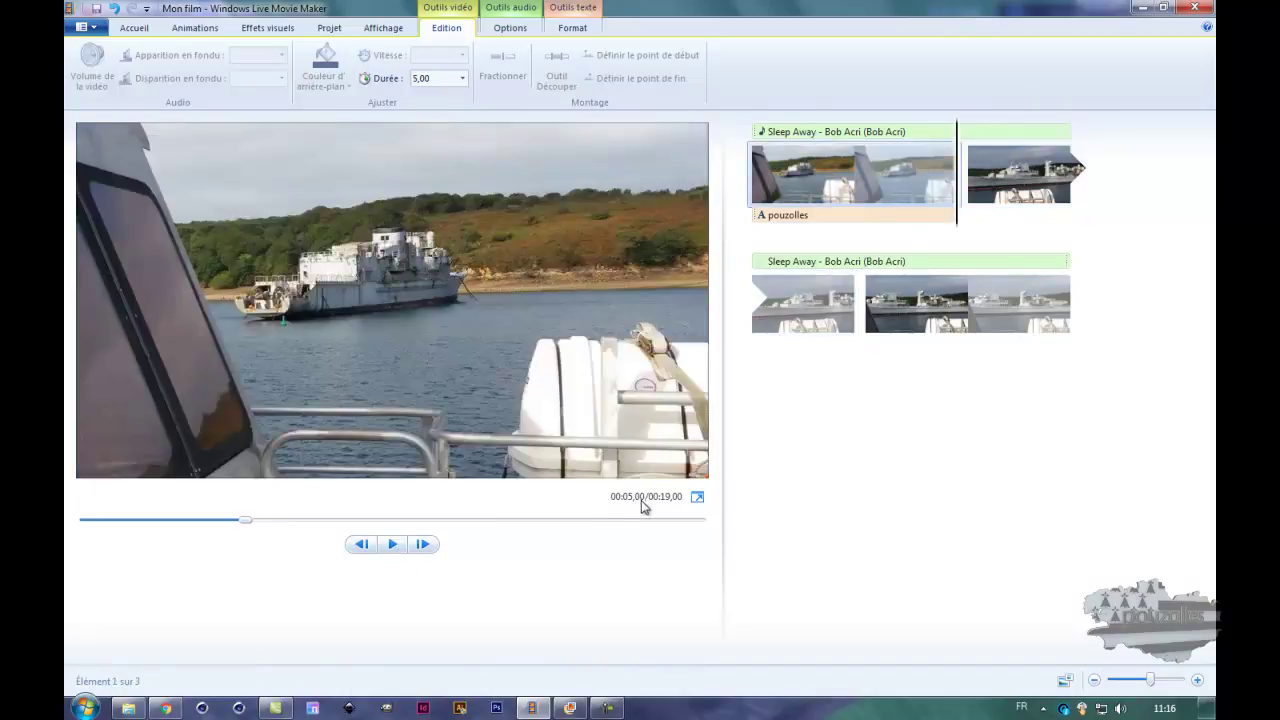
pyautogui.click(418, 80)
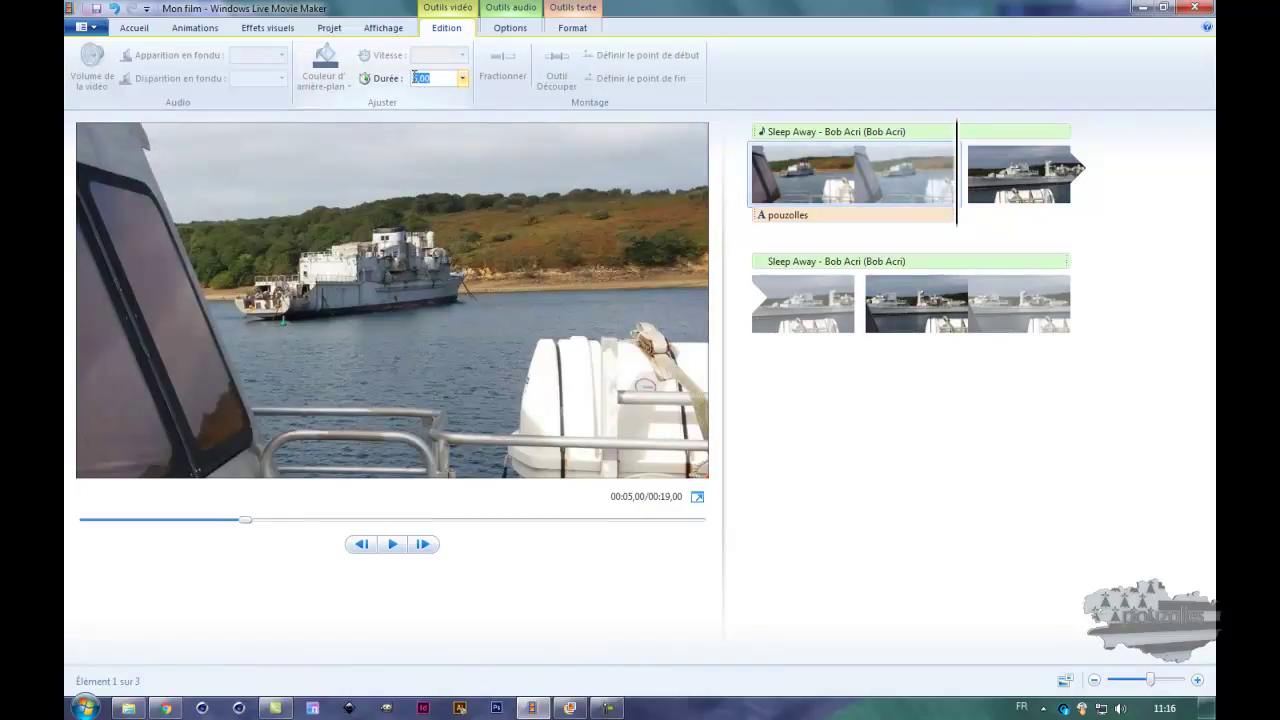
pyautogui.press('Return')
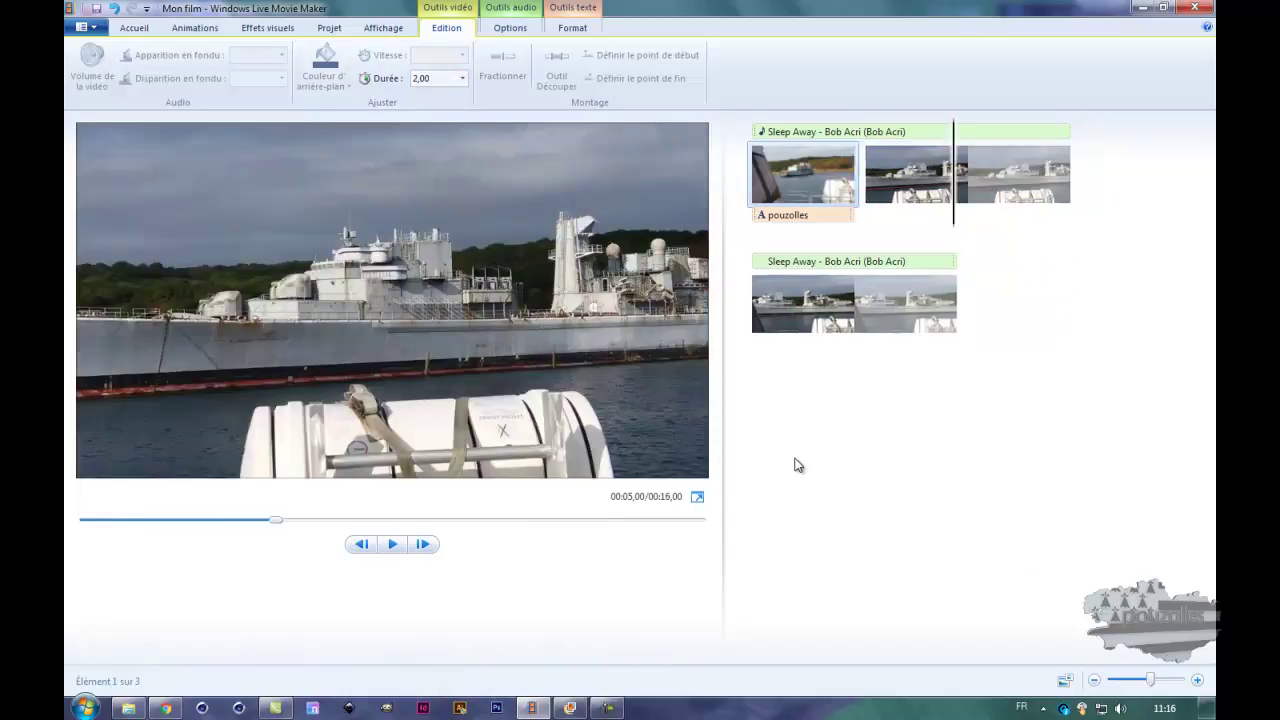
pyautogui.click(420, 78)
# Play the film from the start into the second photo to check the first photo's shorter duration.
pyautogui.click(800, 175)
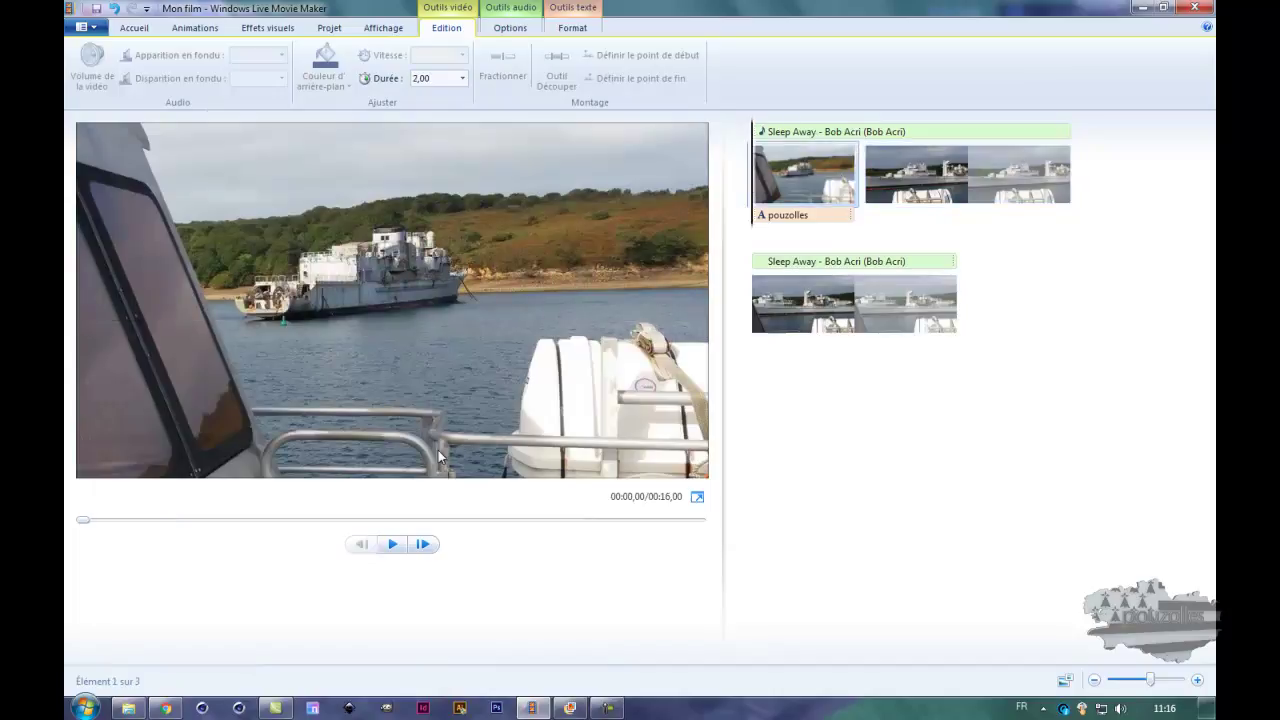
pyautogui.click(392, 544)
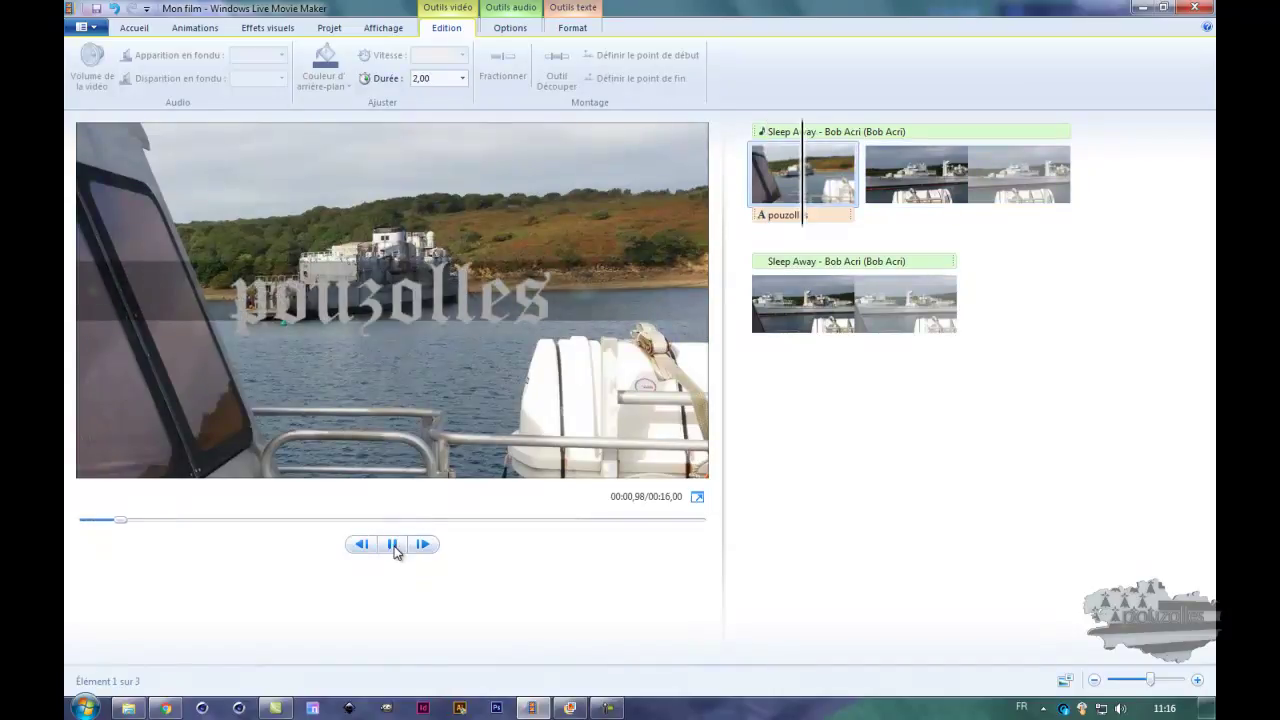
pyautogui.click(393, 544)
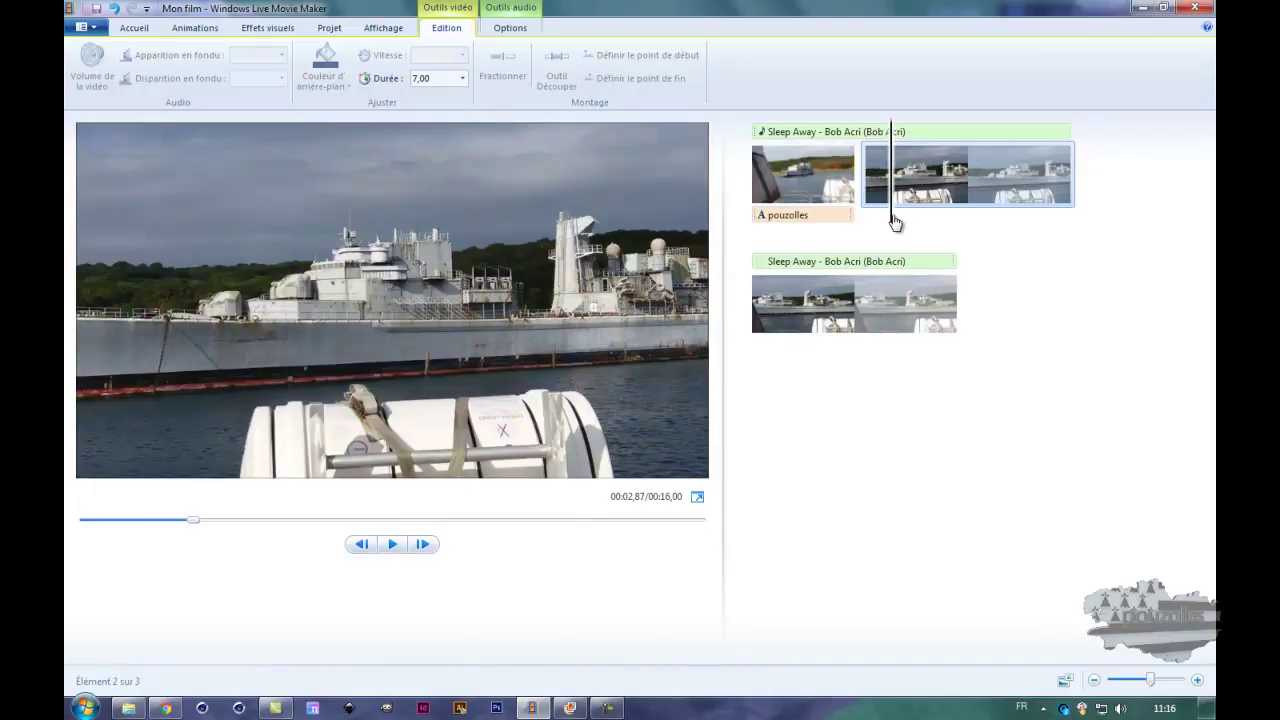
# Set the display duration of each of the three photos to 5,00 seconds.
pyautogui.click(765, 175)
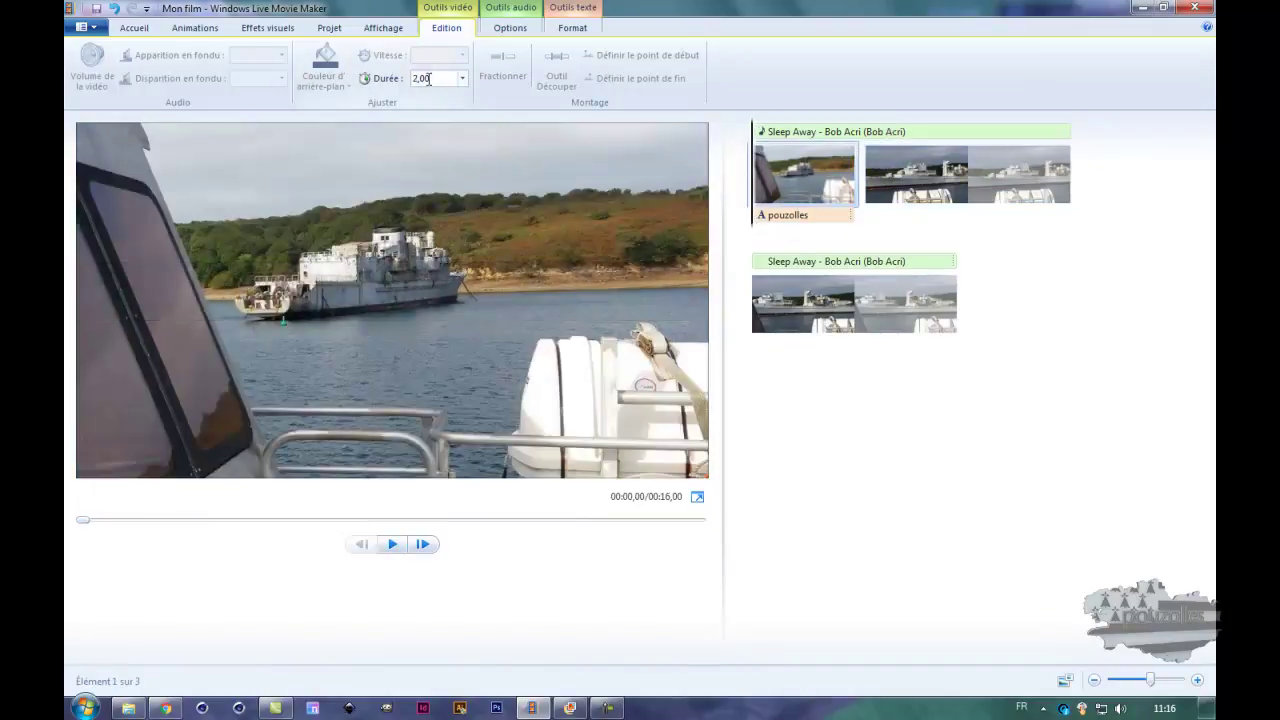
pyautogui.moveTo(413, 79); pyautogui.dragTo(434, 84)
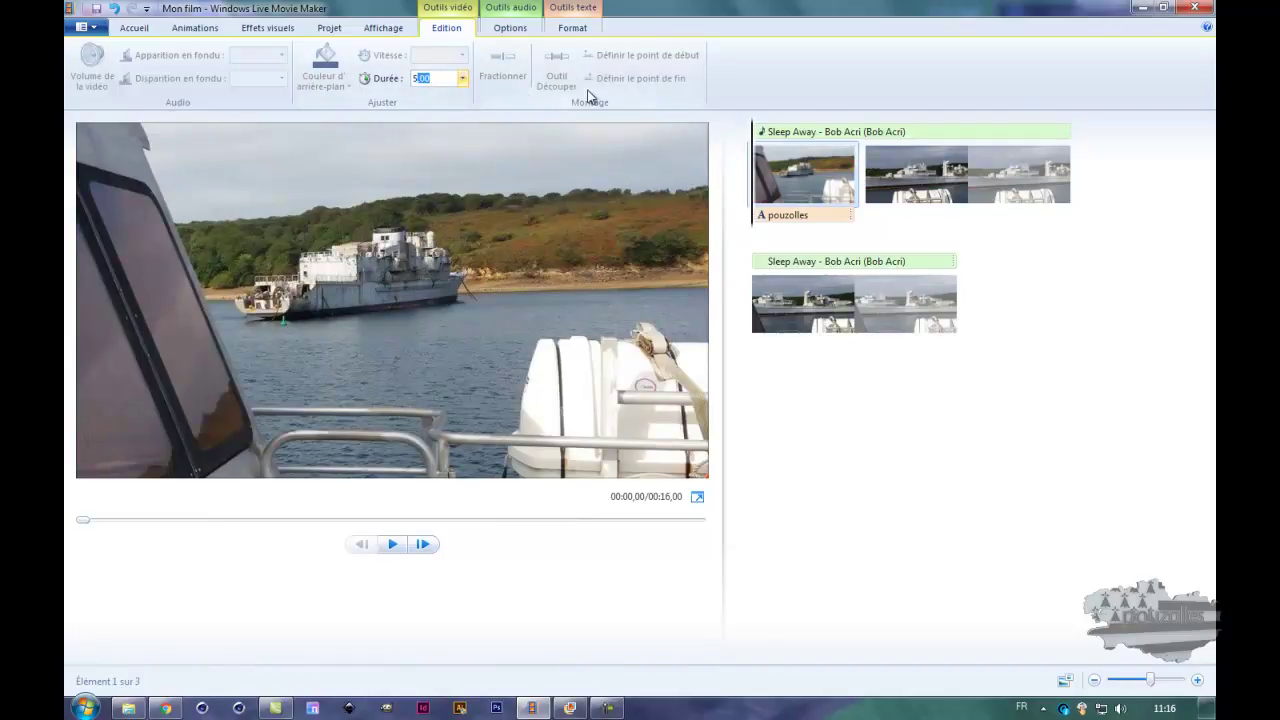
pyautogui.click(922, 182)
pyautogui.moveTo(413, 79); pyautogui.dragTo(434, 84)
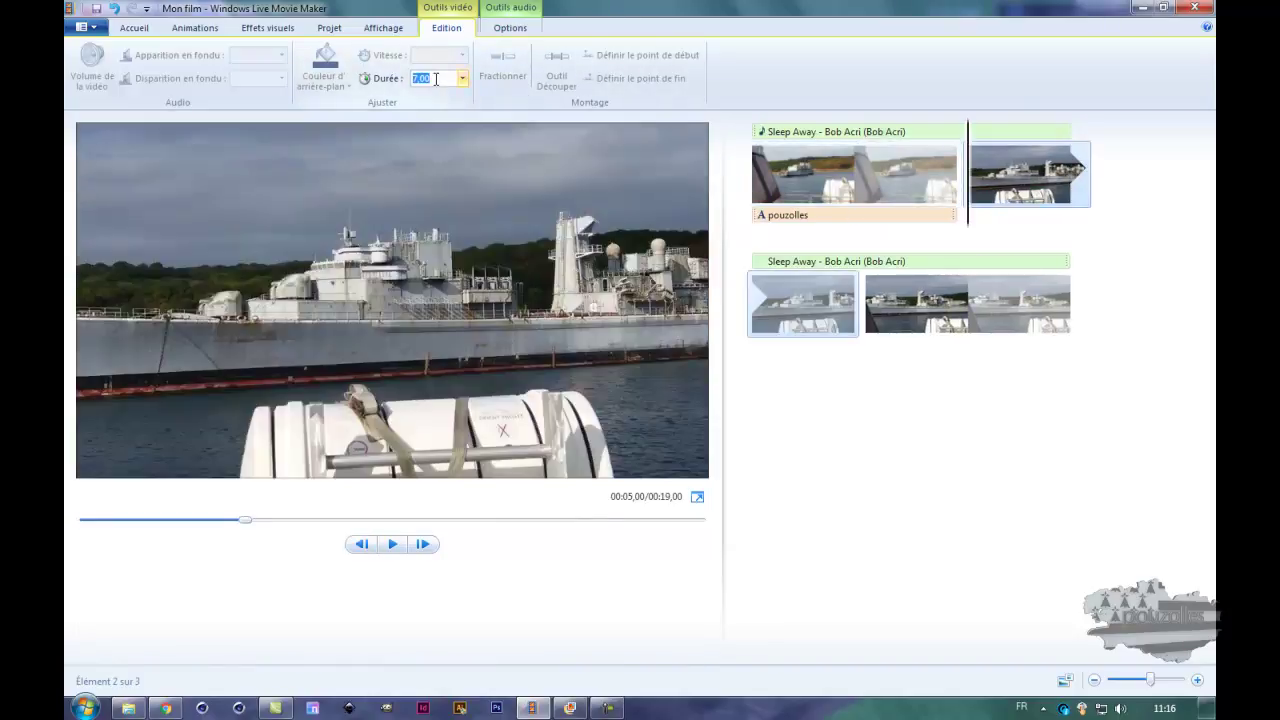
pyautogui.click(938, 318)
pyautogui.click(437, 77)
pyautogui.press('Return')
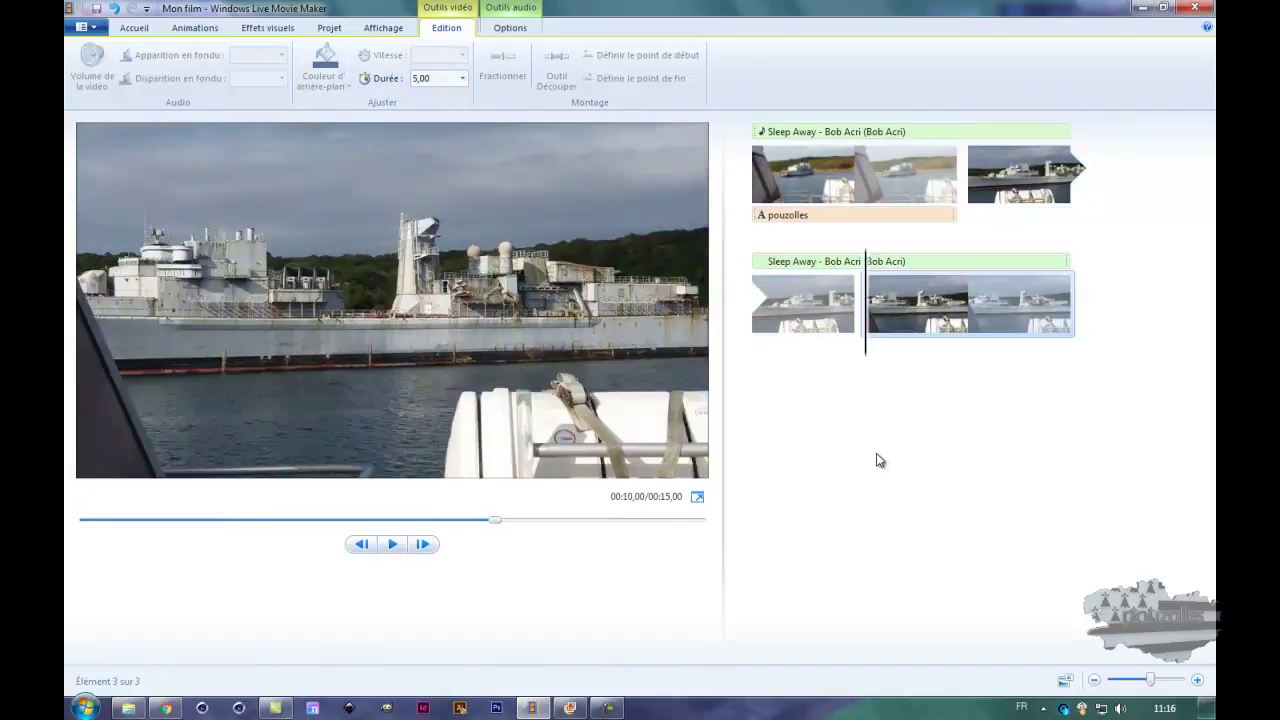
# Set the music track's fade-in (Apparition en fondu) to Lente.
pyautogui.click(512, 8)
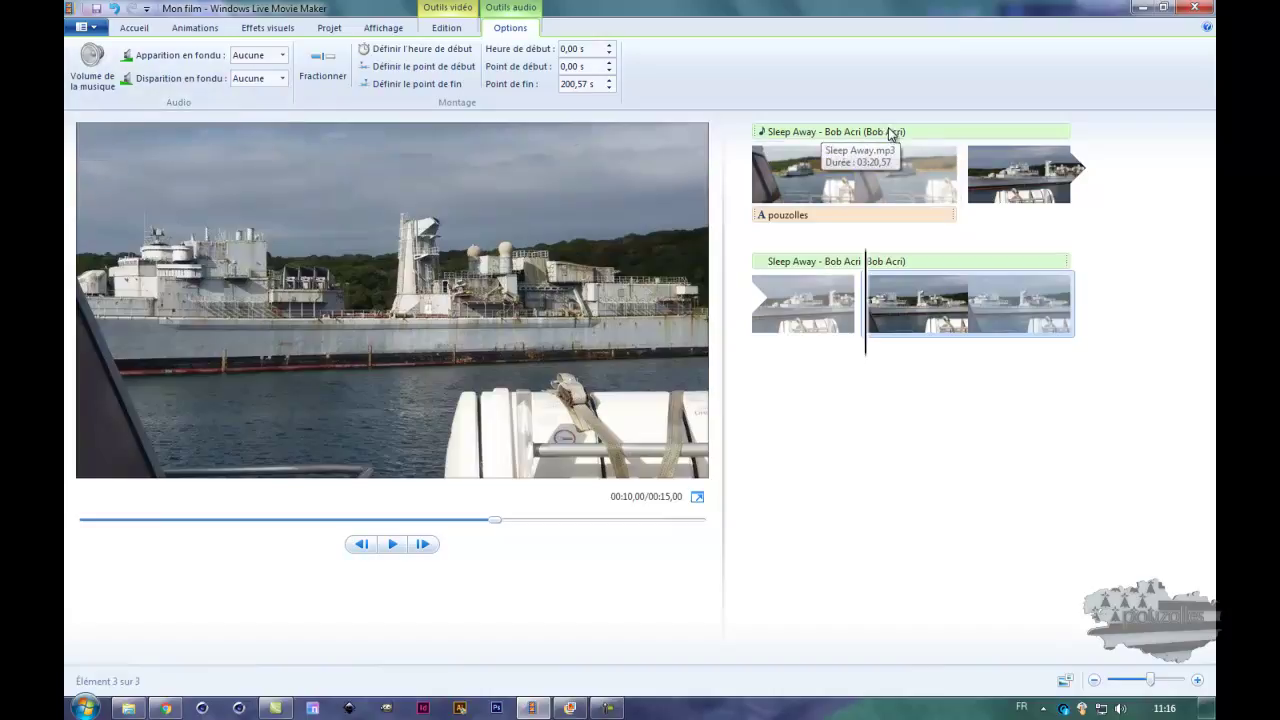
pyautogui.click(282, 56)
pyautogui.click(264, 86)
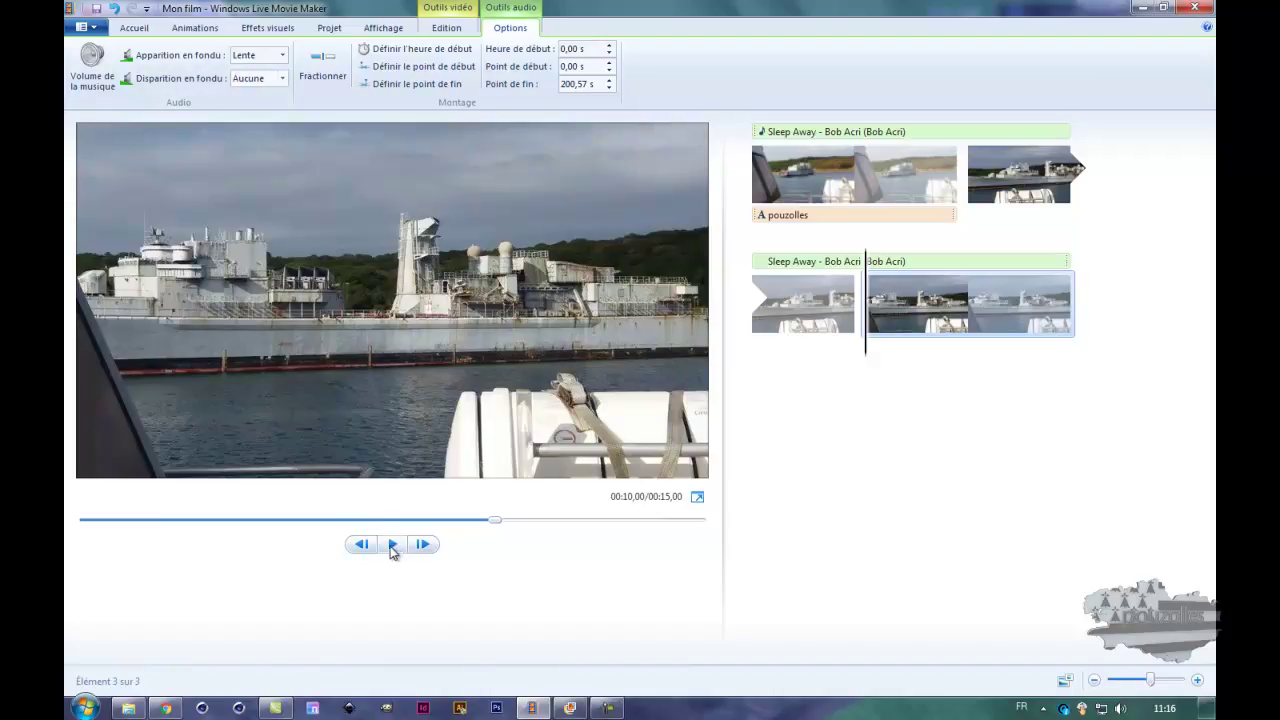
# Raise the music volume, play the opening from the start to check the fade-in, and rewind the film.
pyautogui.moveTo(497, 522); pyautogui.dragTo(72, 525)
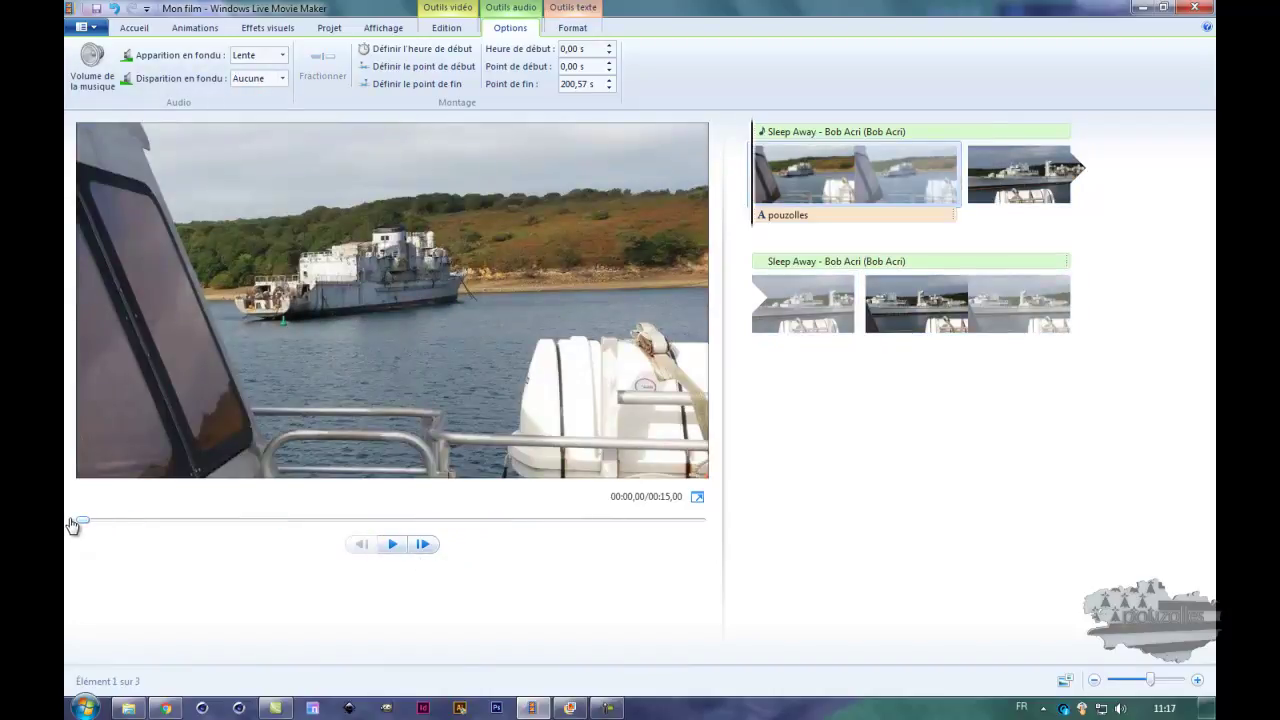
pyautogui.click(92, 62)
pyautogui.moveTo(128, 107); pyautogui.dragTo(143, 108)
pyautogui.click(394, 547)
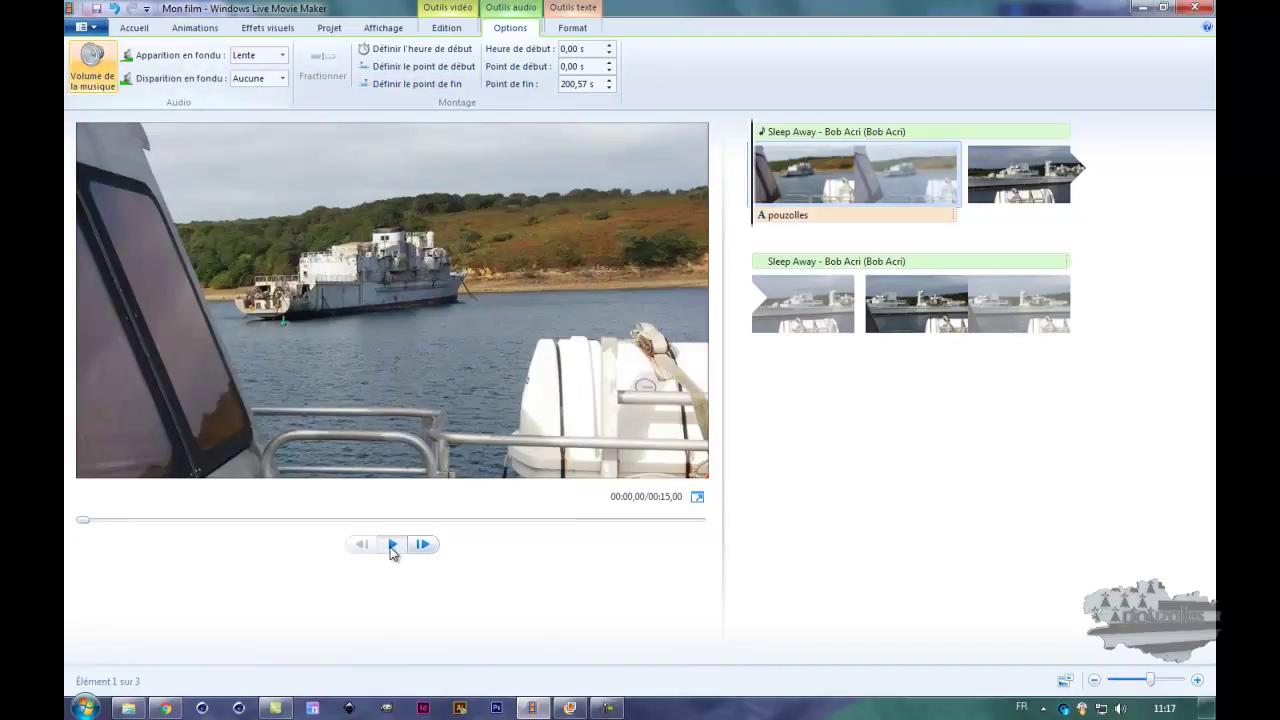
pyautogui.click(392, 546)
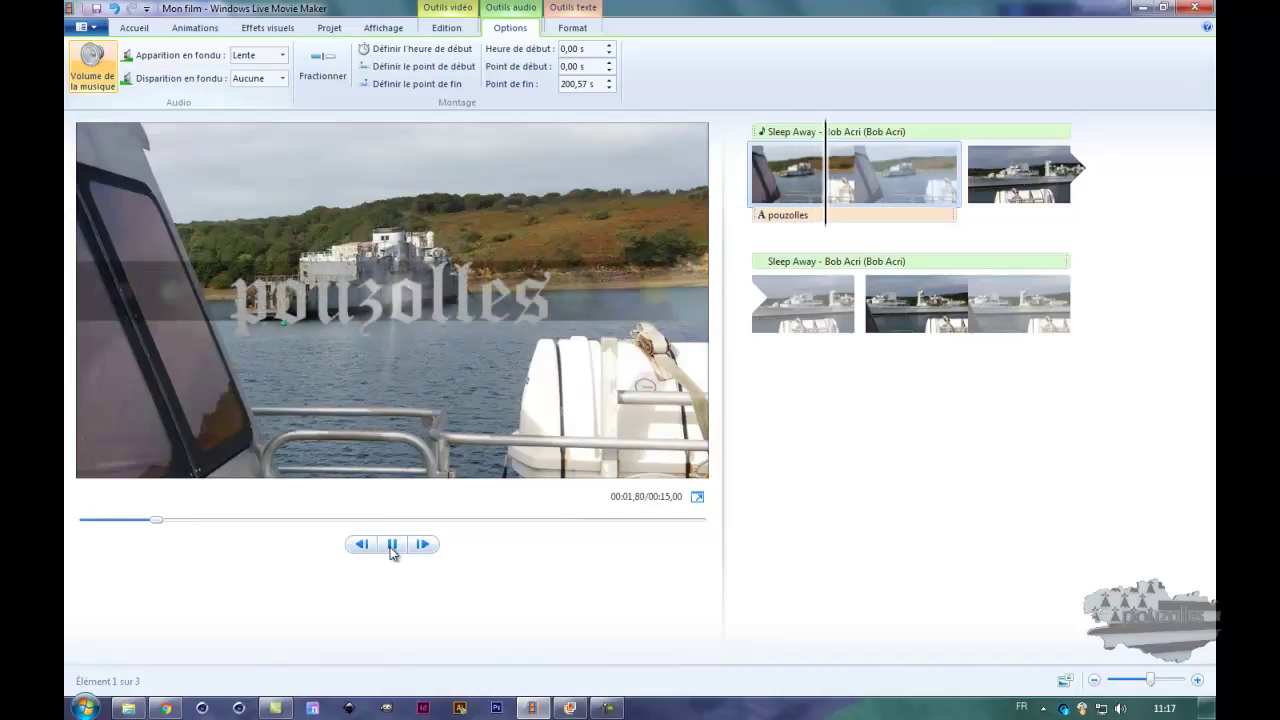
pyautogui.click(391, 548)
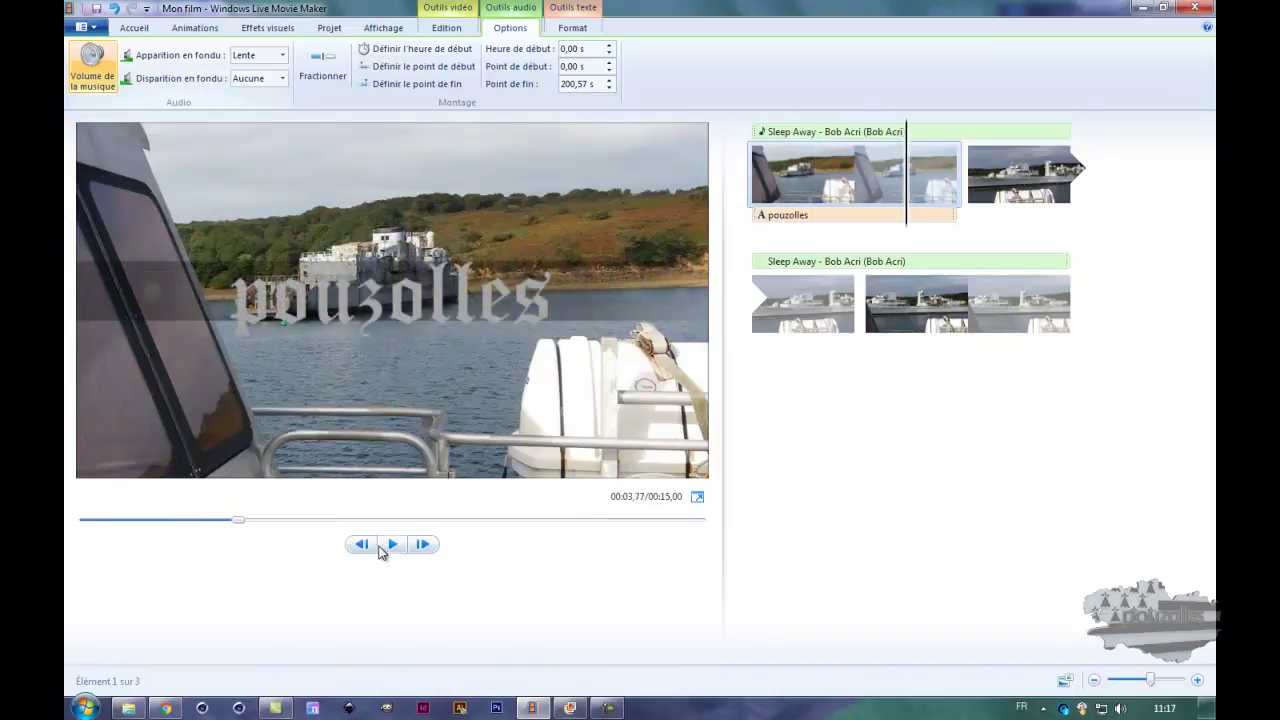
pyautogui.moveTo(910, 209); pyautogui.dragTo(743, 220)
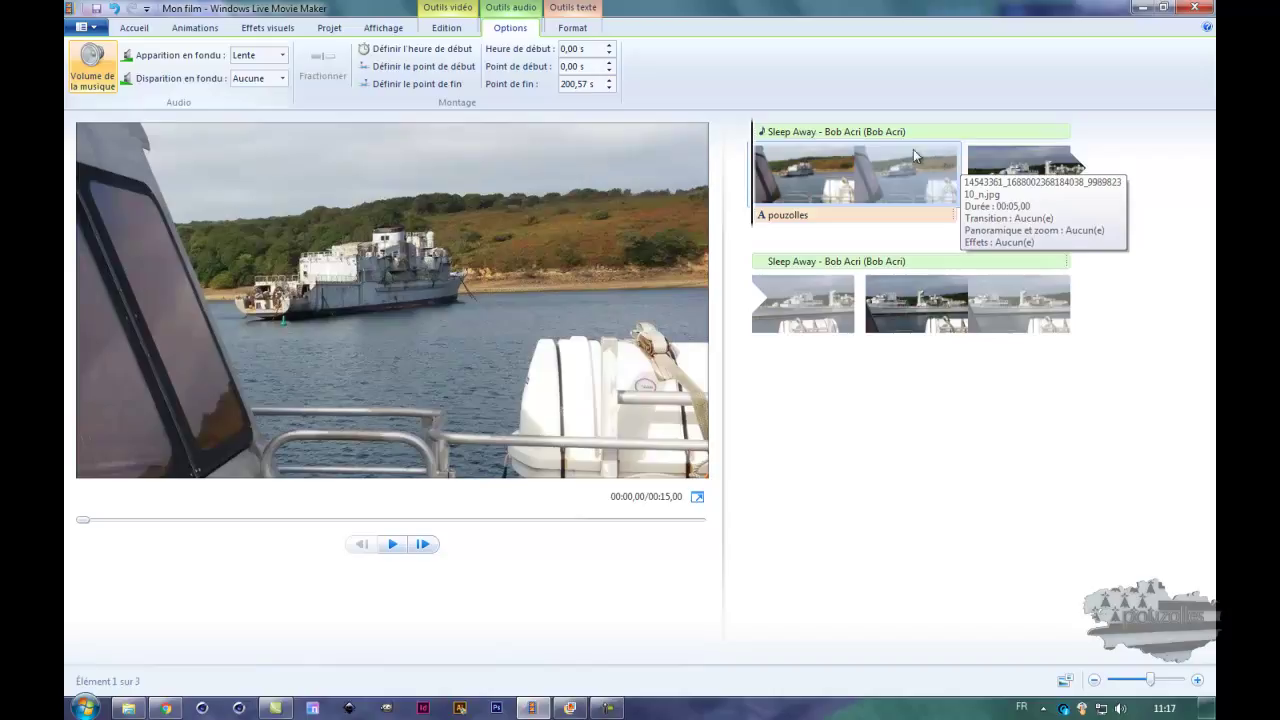
# Look through the music's fade-out options without choosing one, and lower the music volume to nearly the minimum.
pyautogui.click(283, 78)
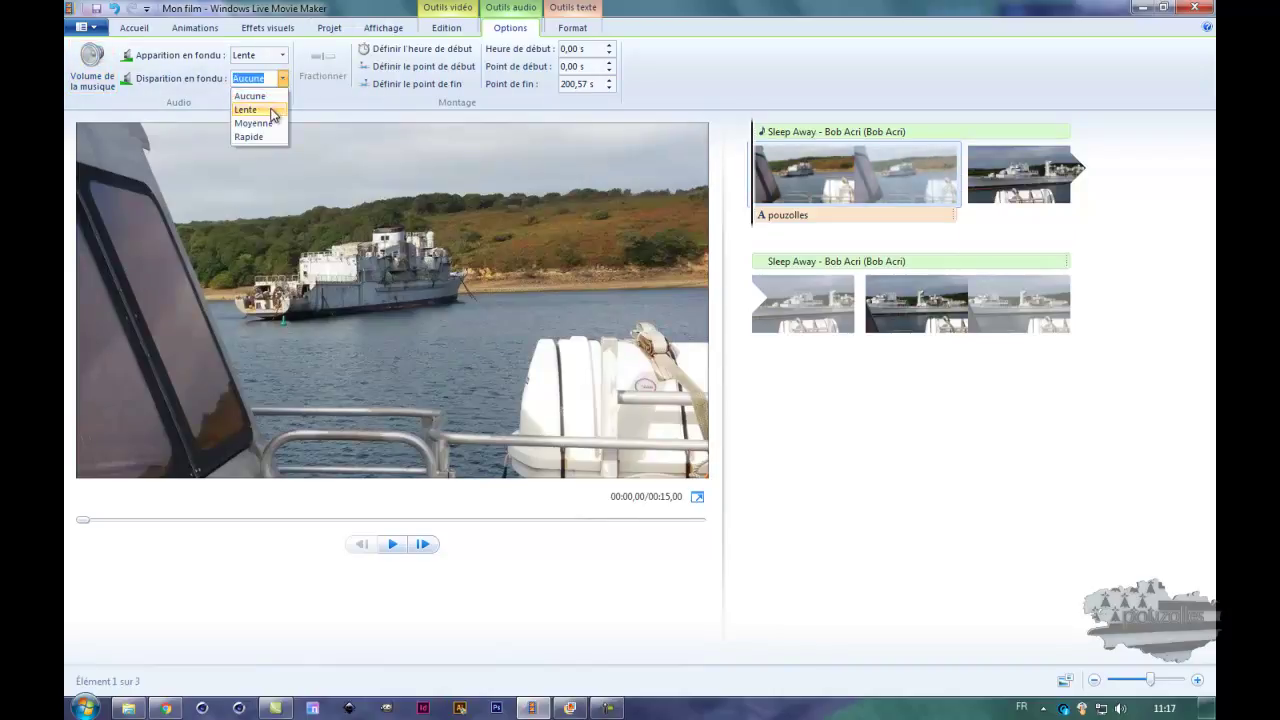
pyautogui.click(257, 55)
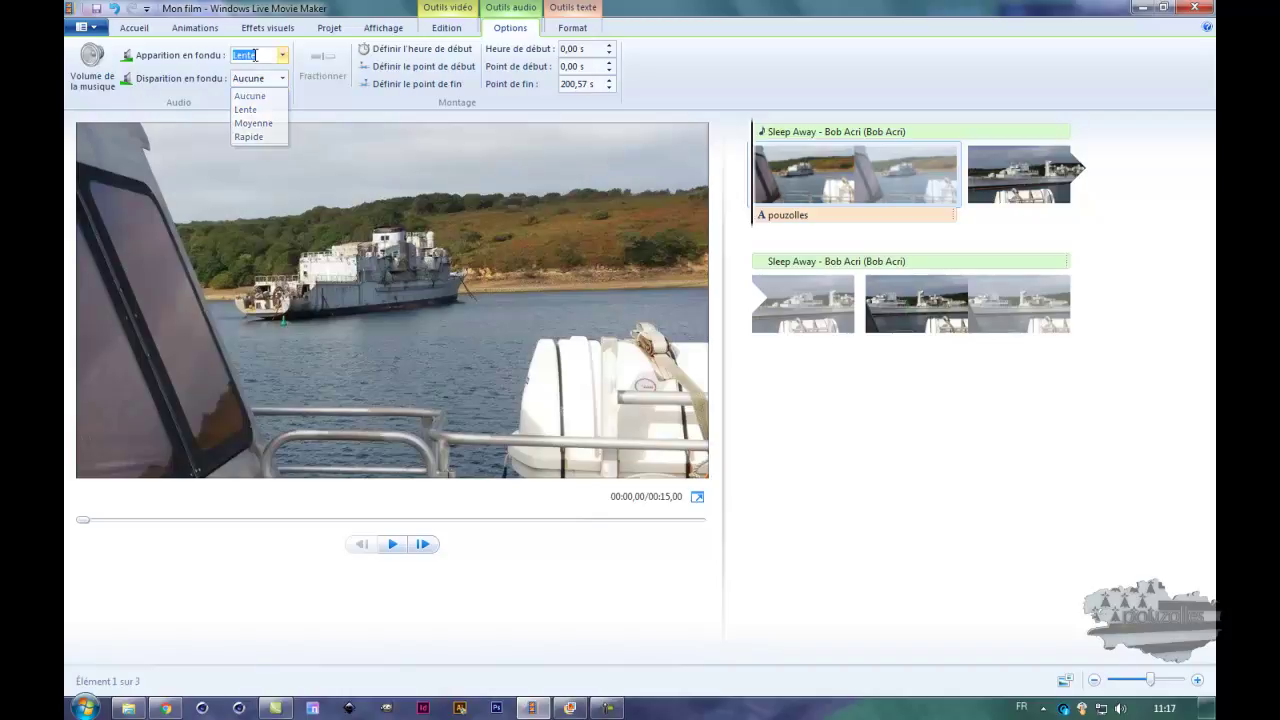
pyautogui.click(255, 76)
pyautogui.click(92, 72)
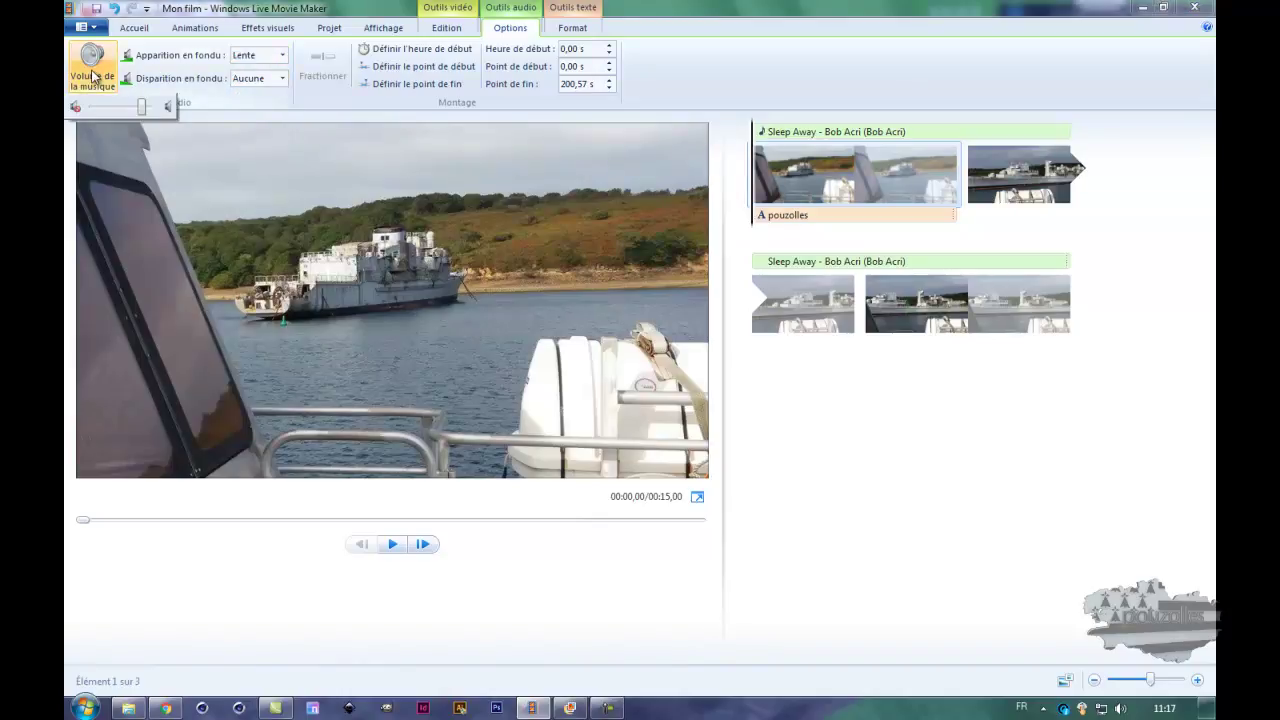
pyautogui.moveTo(113, 113); pyautogui.dragTo(88, 110)
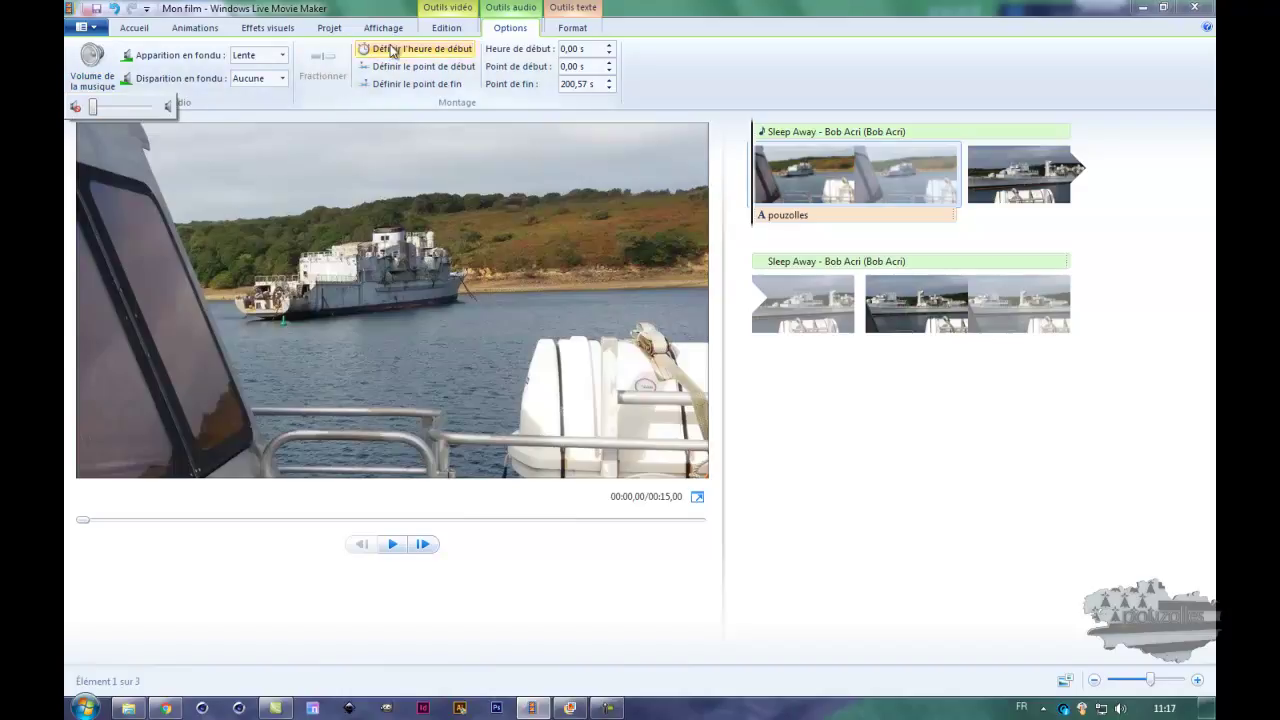
pyautogui.click(583, 9)
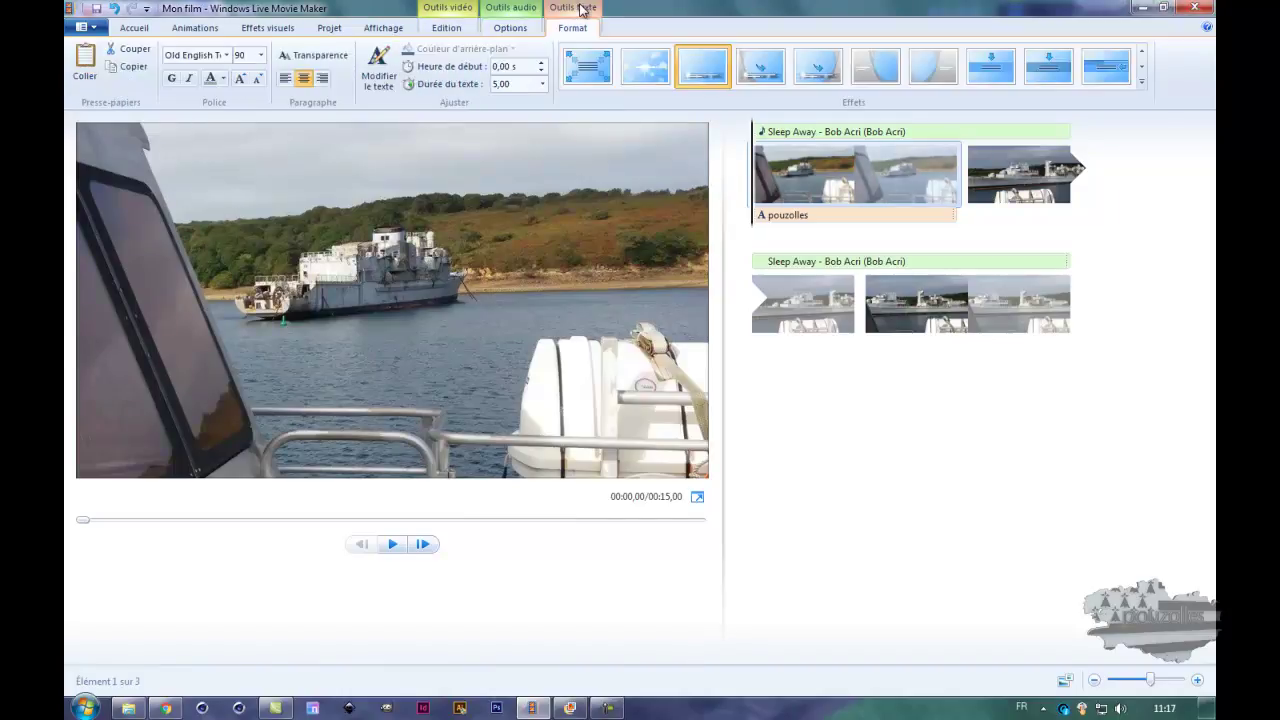
pyautogui.click(460, 8)
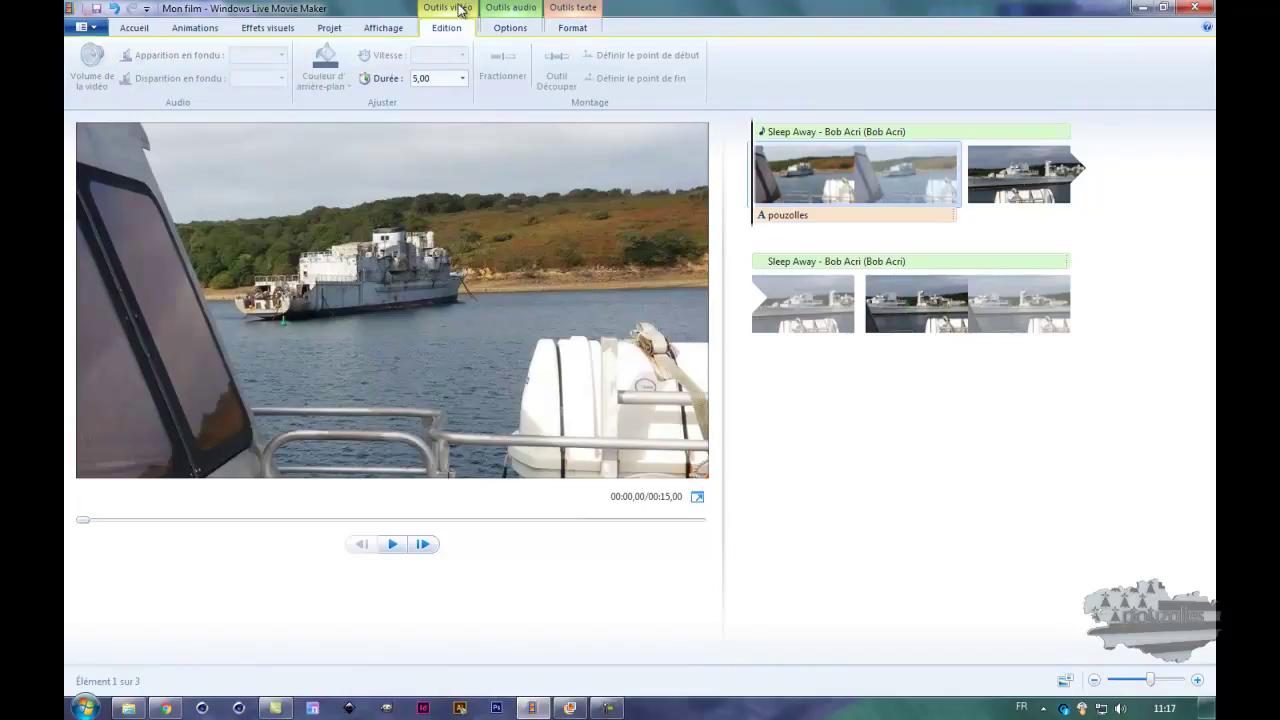
# Rotate the first photo left through one full turn plus a further quarter turn.
pyautogui.click(136, 28)
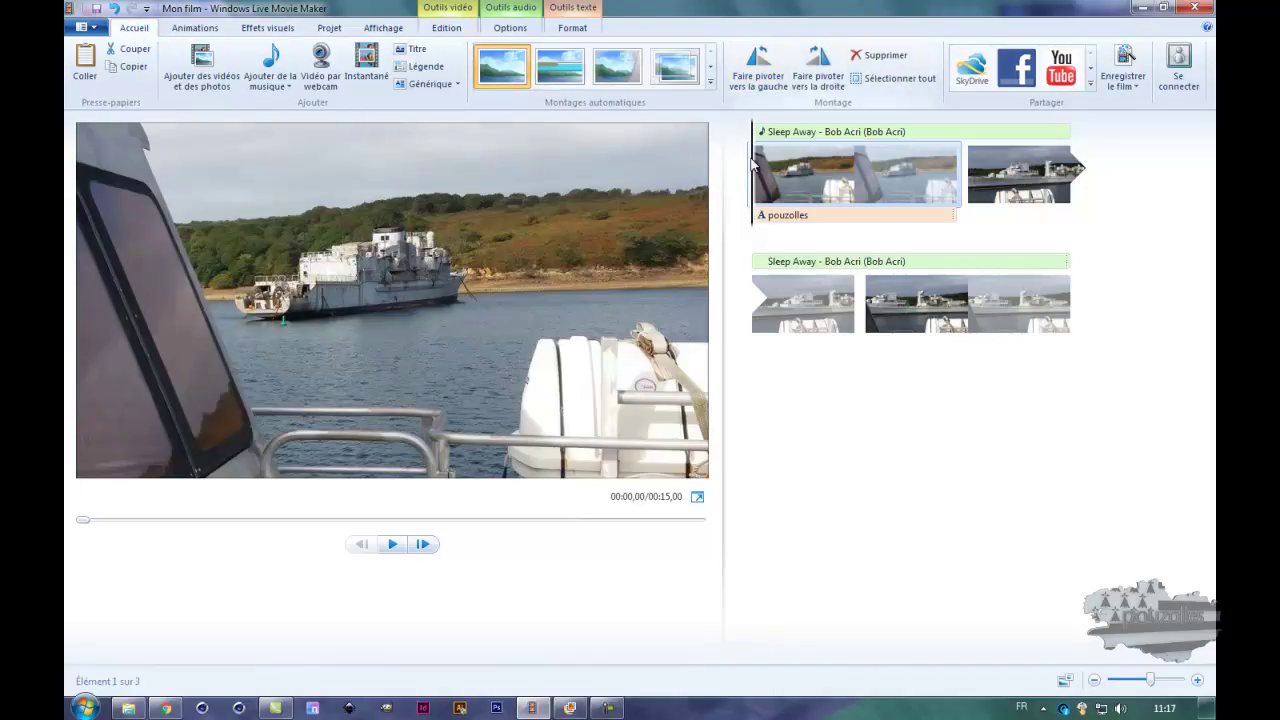
pyautogui.click(770, 60)
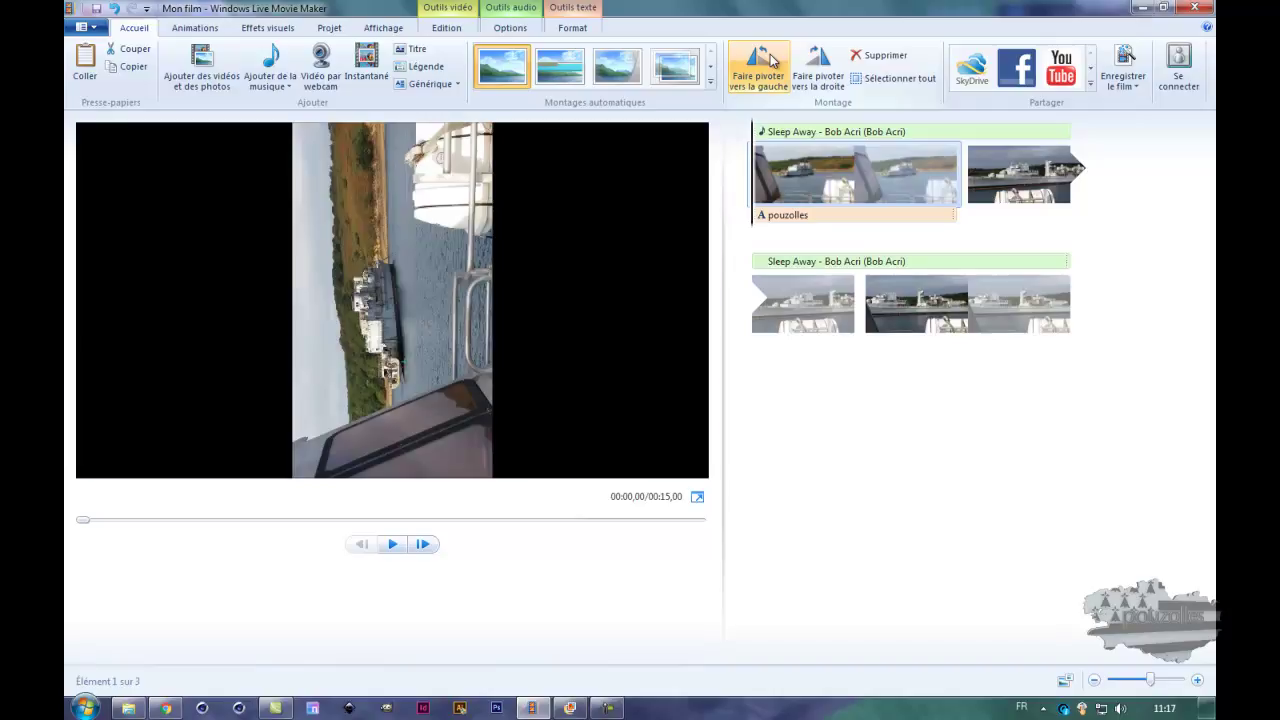
pyautogui.click(770, 60)
pyautogui.click(770, 60)
pyautogui.click(770, 60)
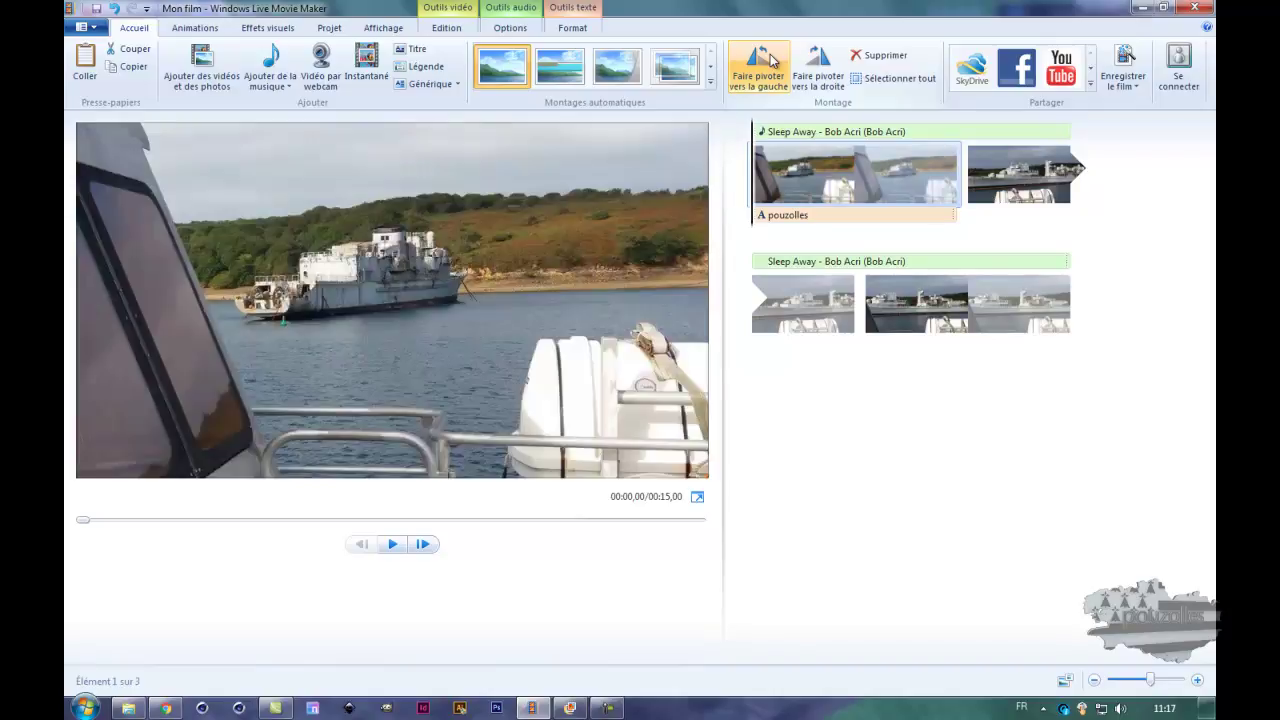
pyautogui.click(770, 60)
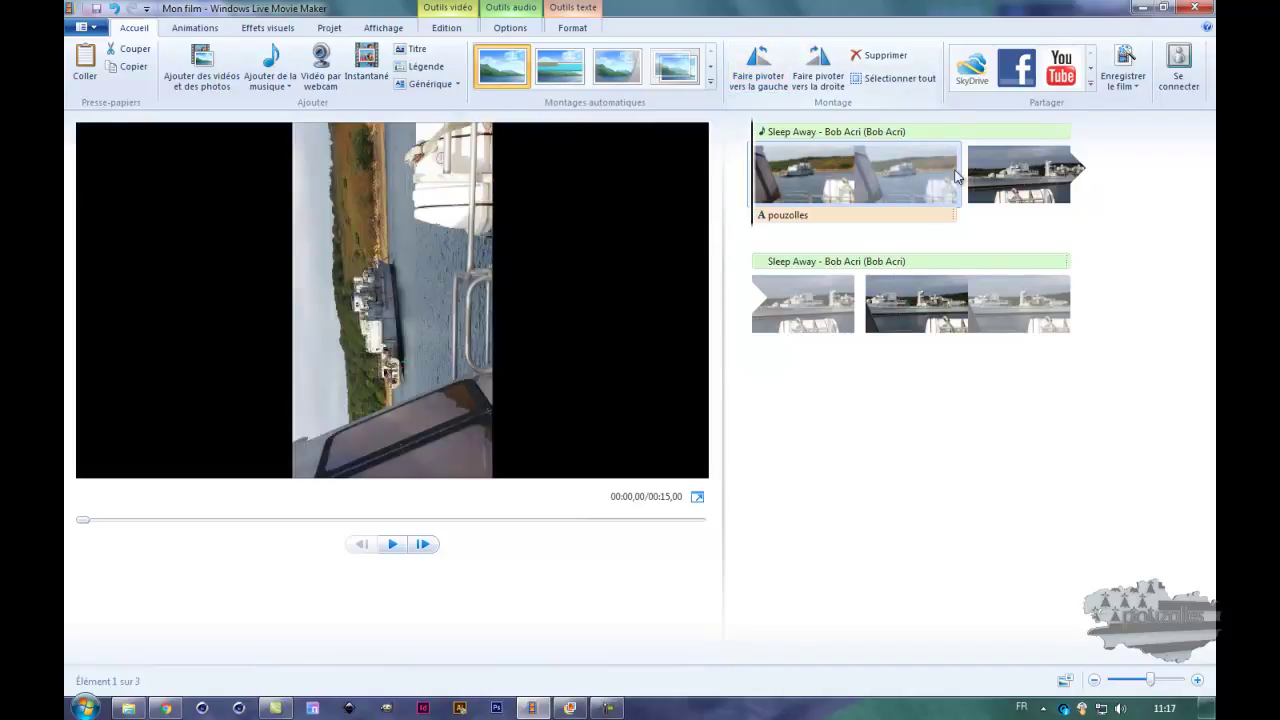
# Rotate the second photo right and back left, and rotate the first photo right to turn it upright.
pyautogui.click(1052, 183)
pyautogui.click(818, 65)
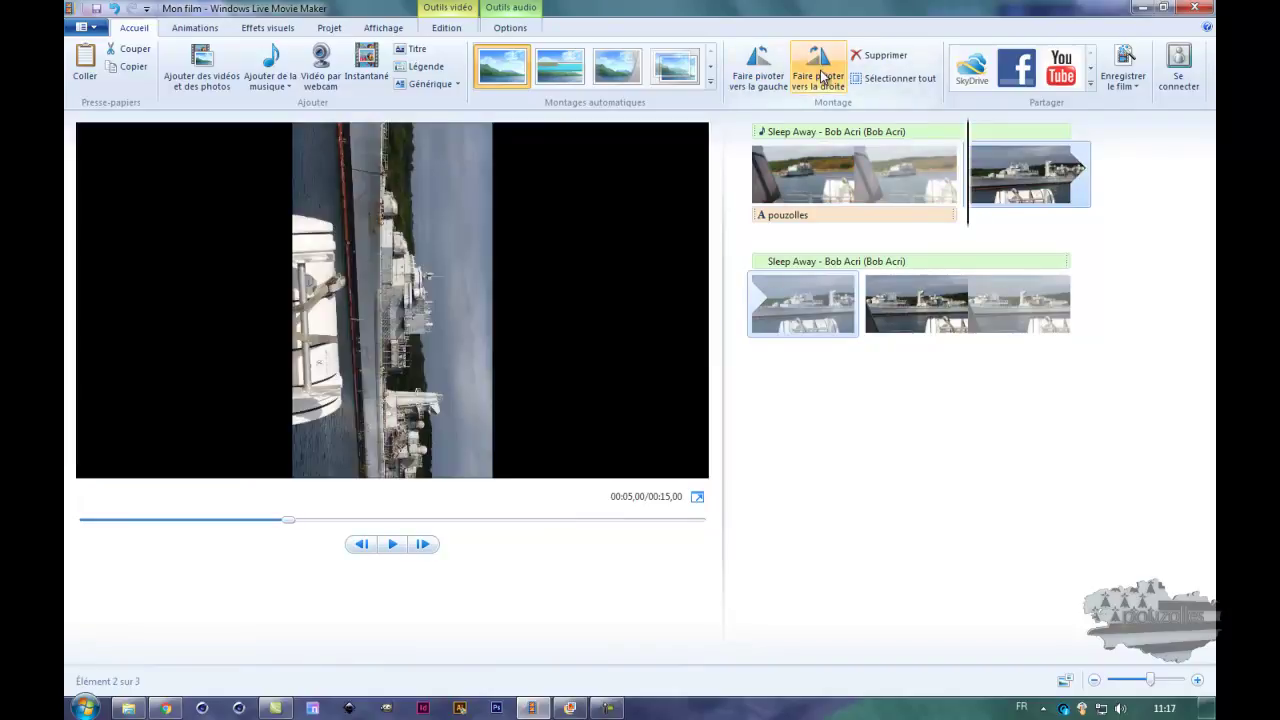
pyautogui.click(768, 65)
pyautogui.click(775, 175)
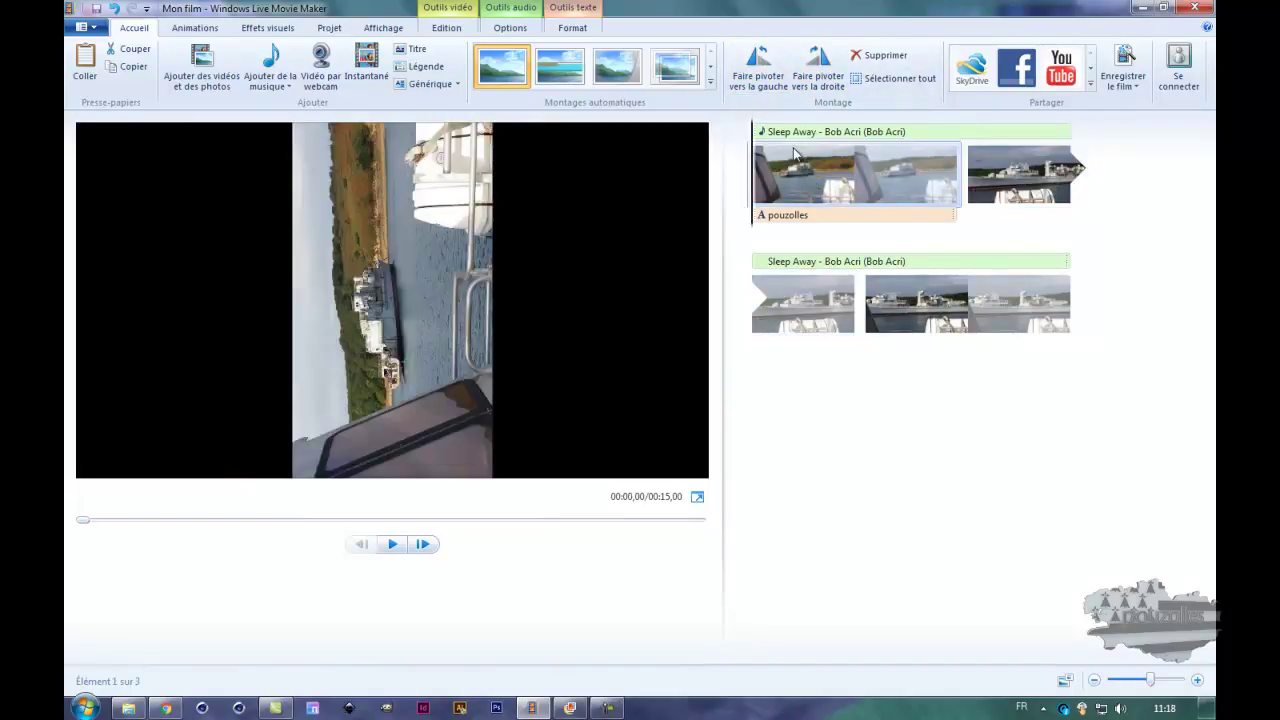
pyautogui.click(810, 66)
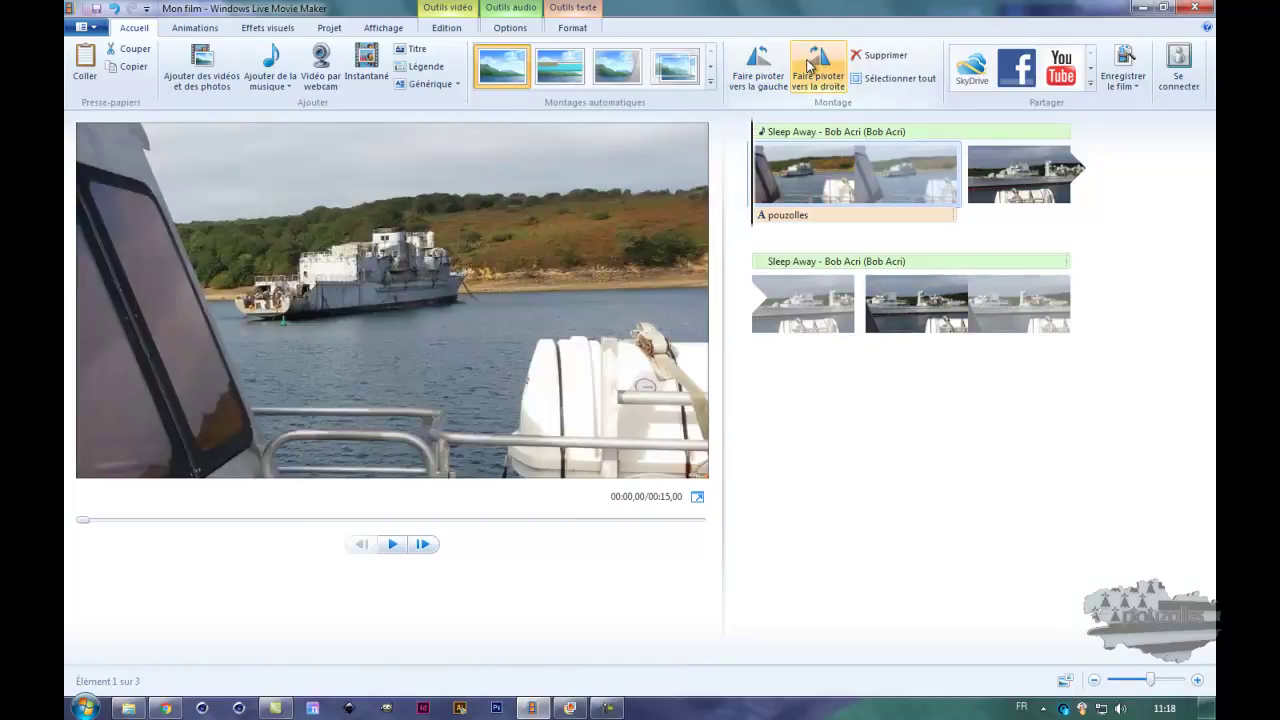
# Select all photos in the storyboard, and reduce the selection to the first and second photos.
pyautogui.click(855, 193)
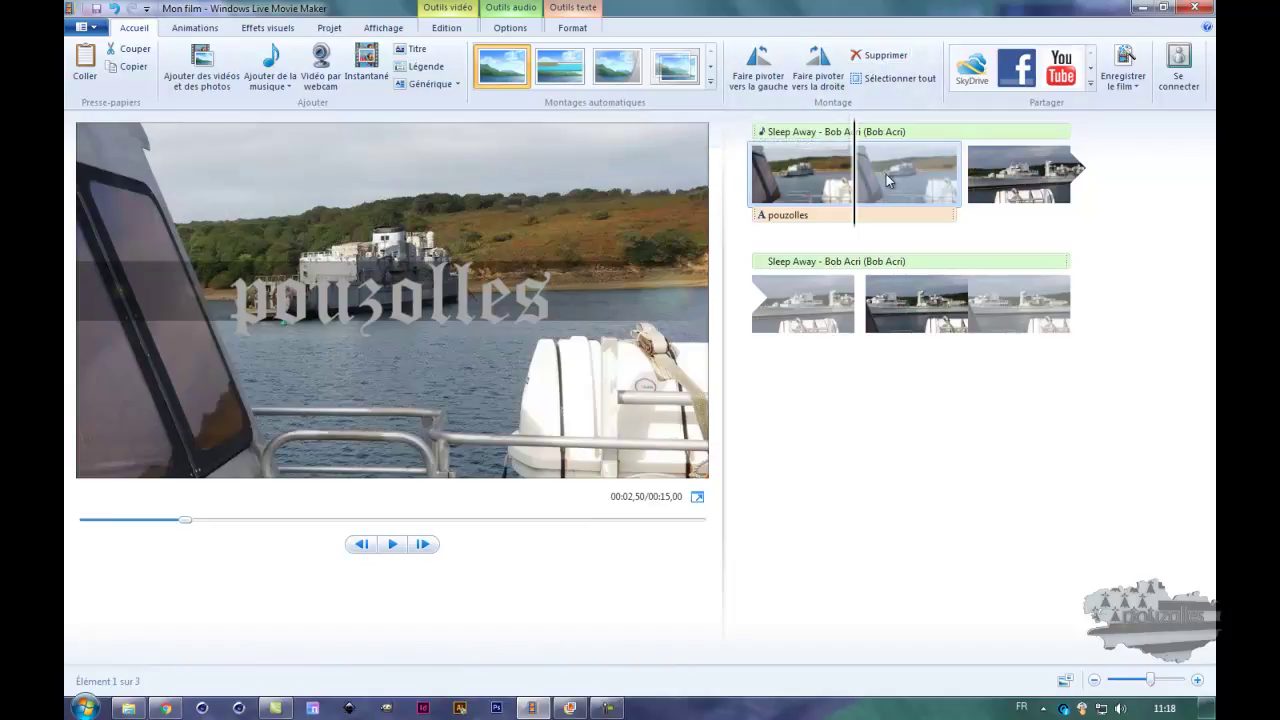
pyautogui.click(896, 81)
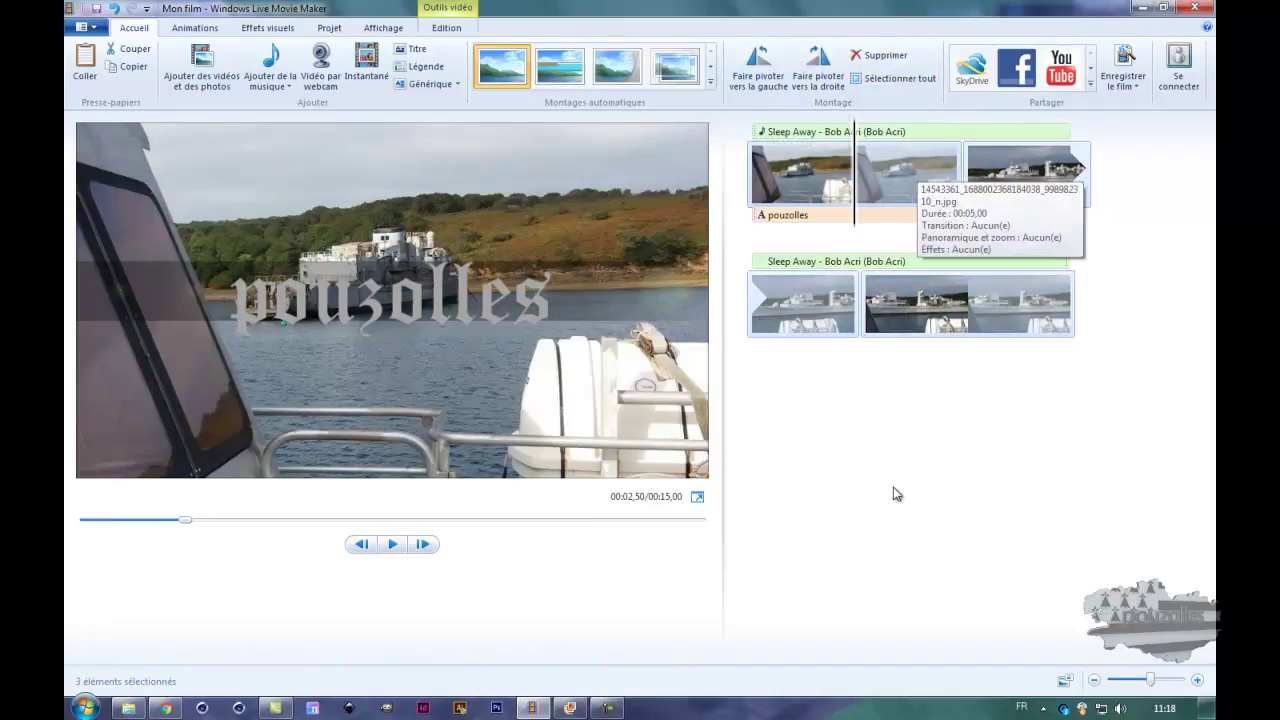
pyautogui.click(808, 177)
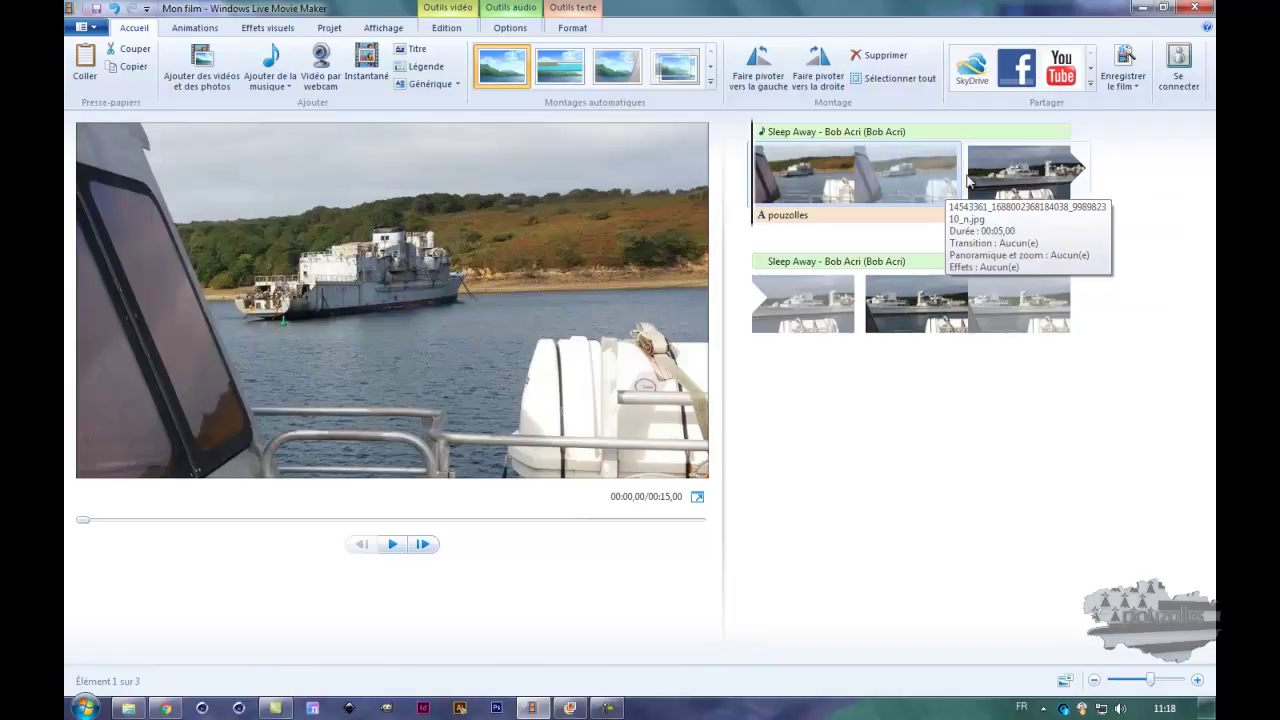
pyautogui.click(997, 178)
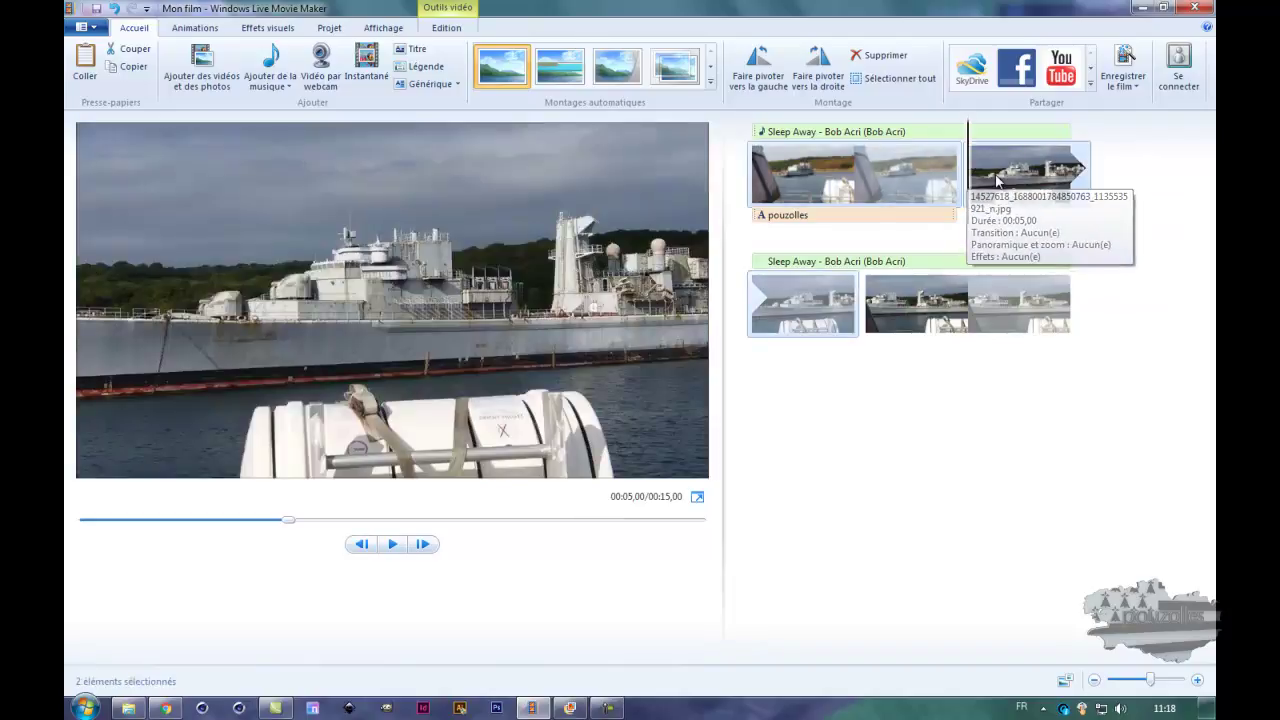
# Add the third photo to the selection and remove the second, keeping the first and third selected.
pyautogui.keyDown('shift'); pyautogui.click(912, 314); pyautogui.keyUp('shift')
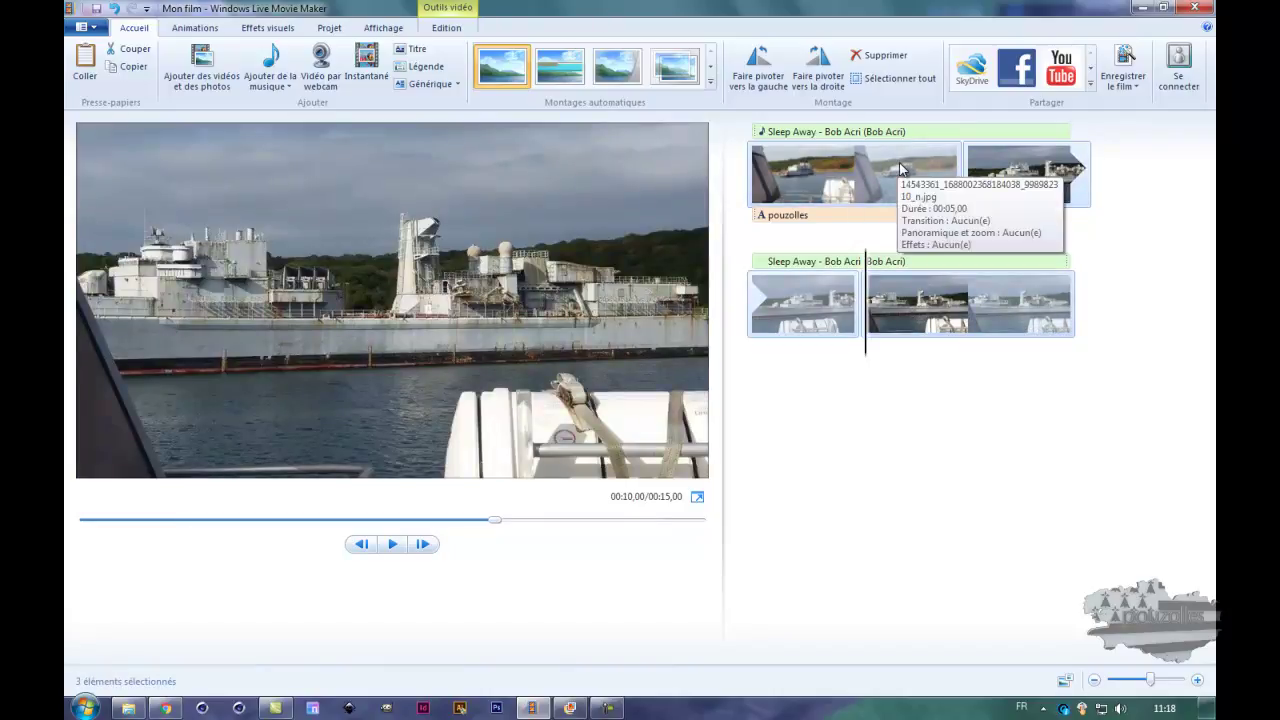
pyautogui.click(1022, 168)
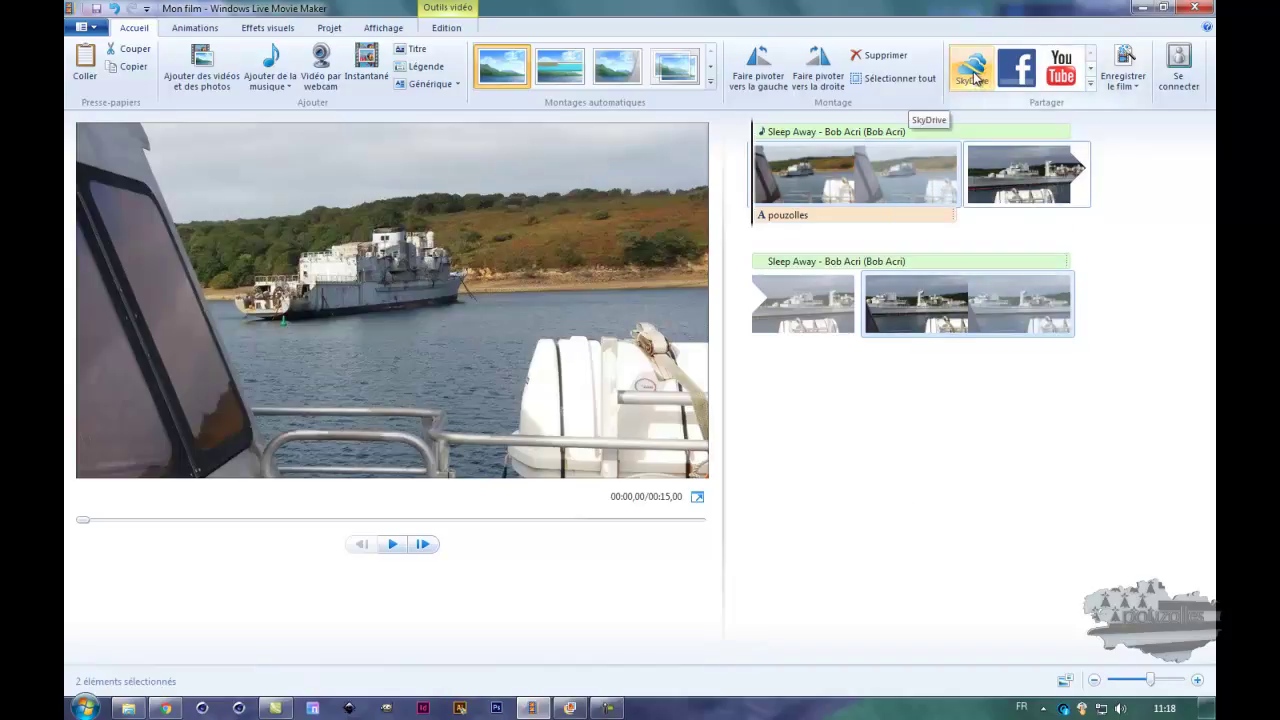
# Look through the film sharing services, and check the file types offered for saving the film without saving it.
pyautogui.click(1089, 68)
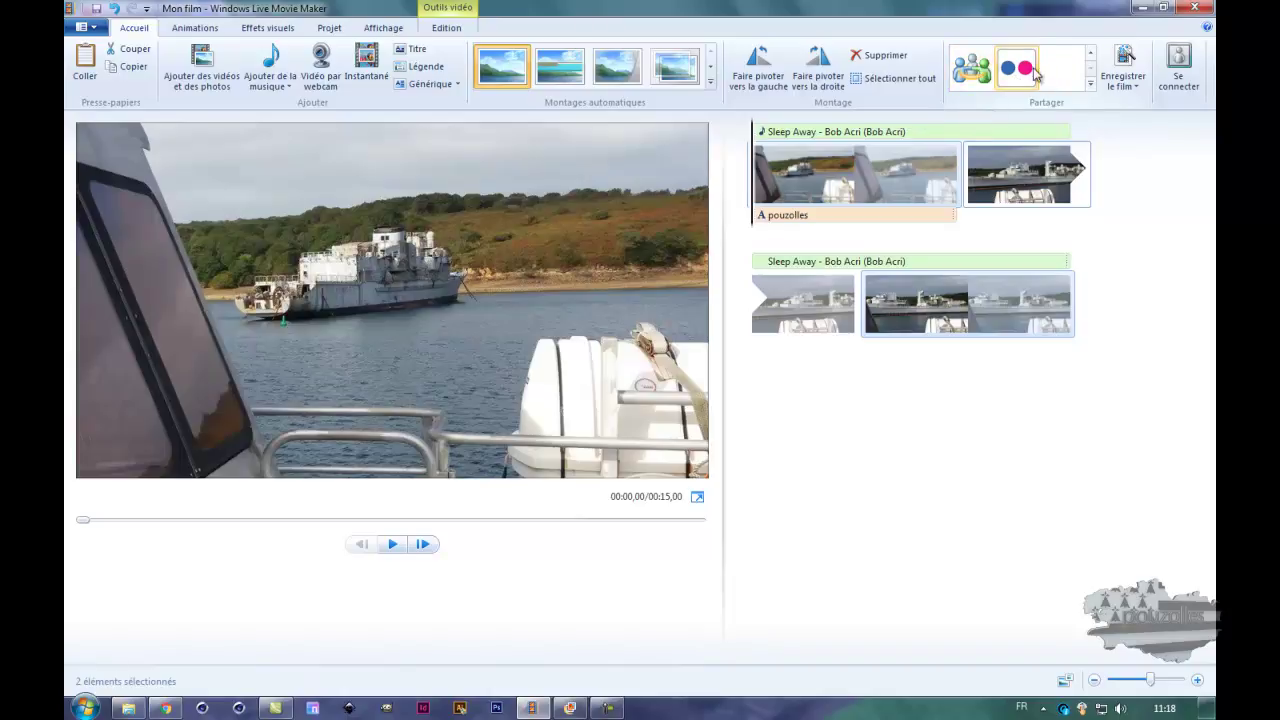
pyautogui.click(1092, 67)
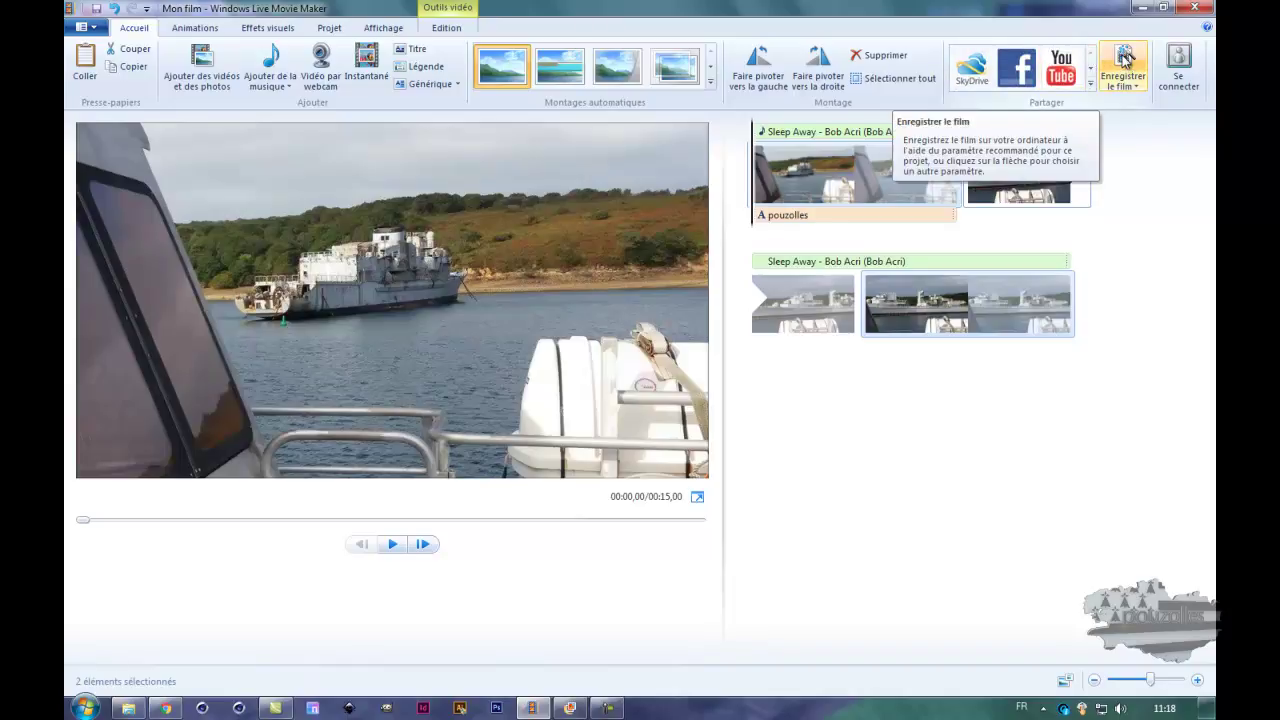
pyautogui.click(1124, 60)
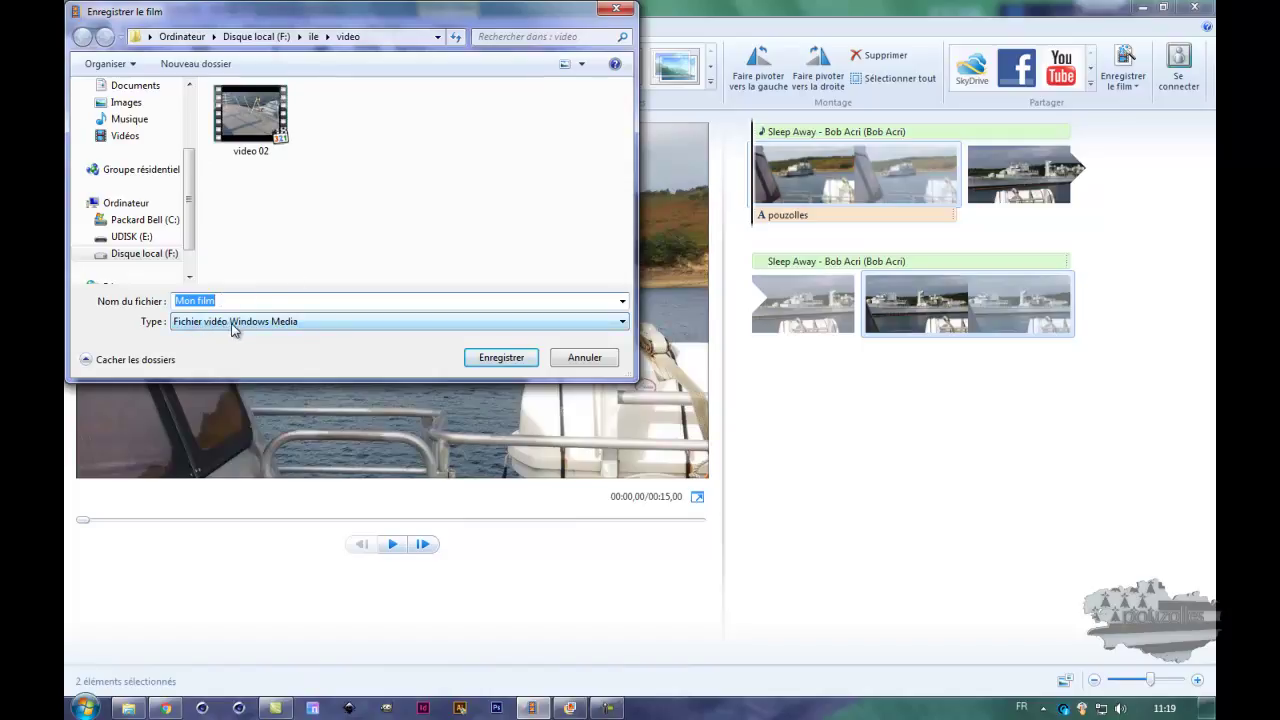
pyautogui.click(337, 329)
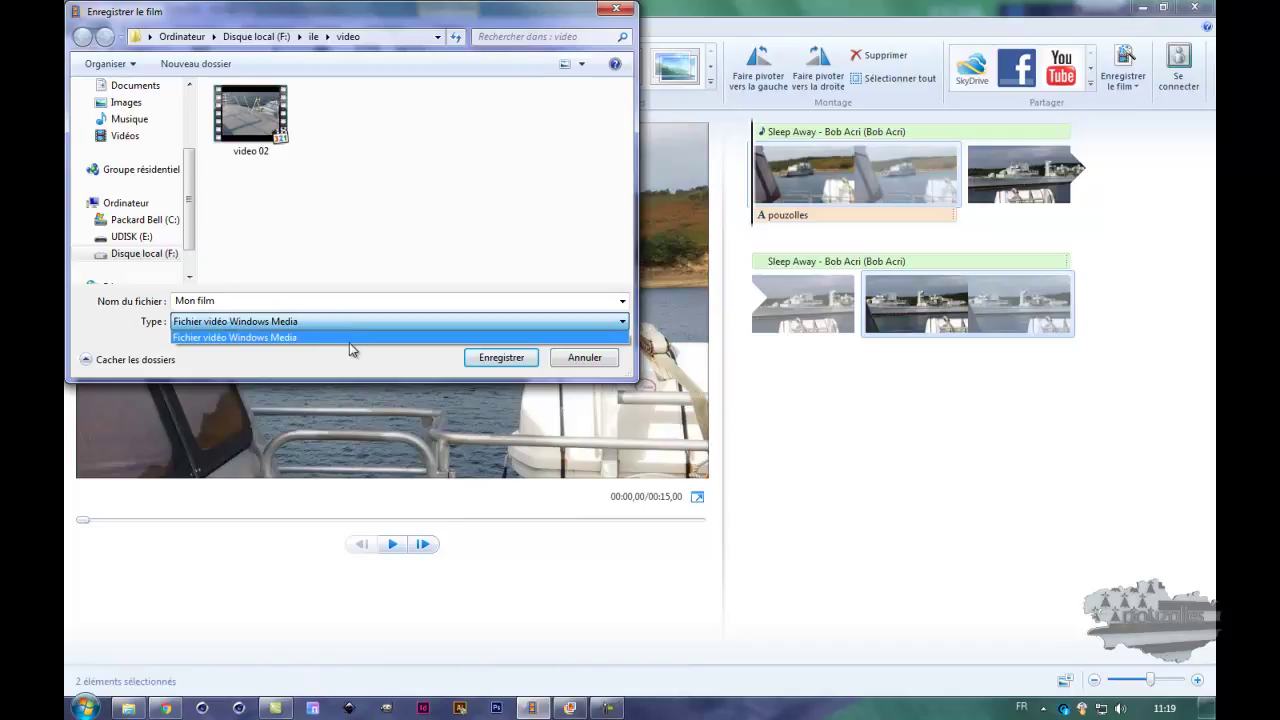
pyautogui.click(364, 322)
pyautogui.click(361, 324)
pyautogui.click(360, 328)
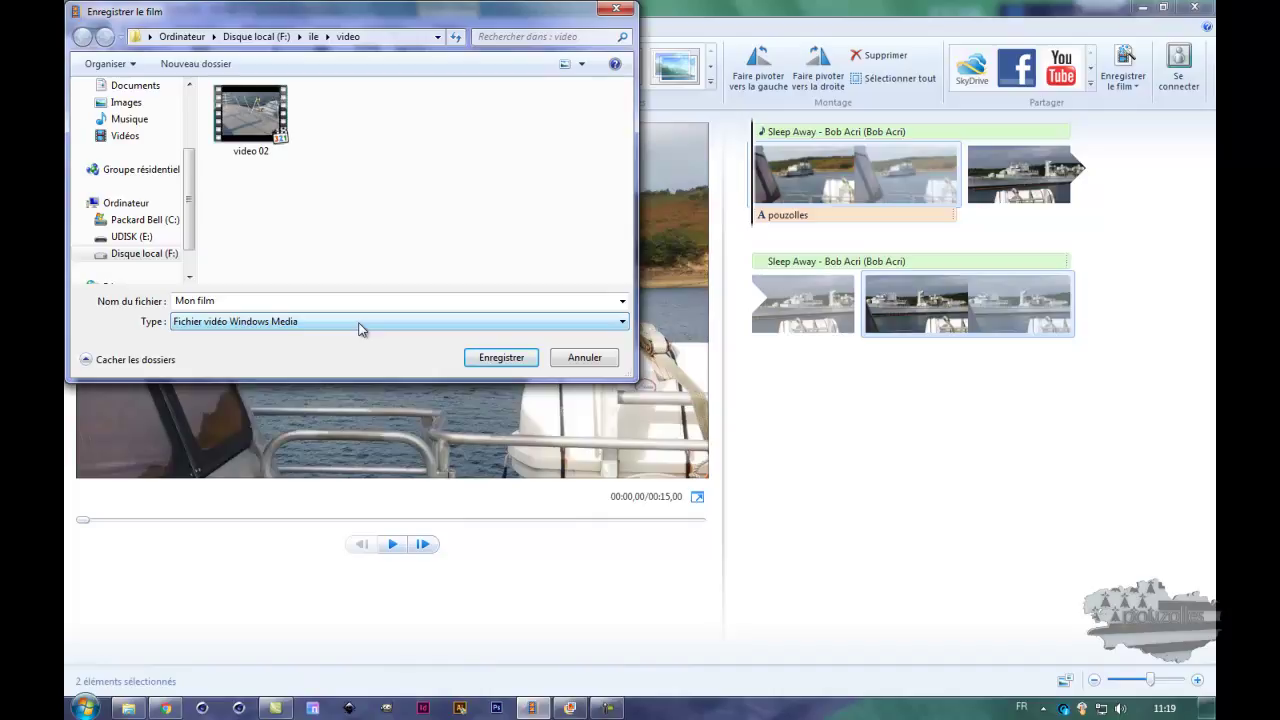
pyautogui.click(624, 12)
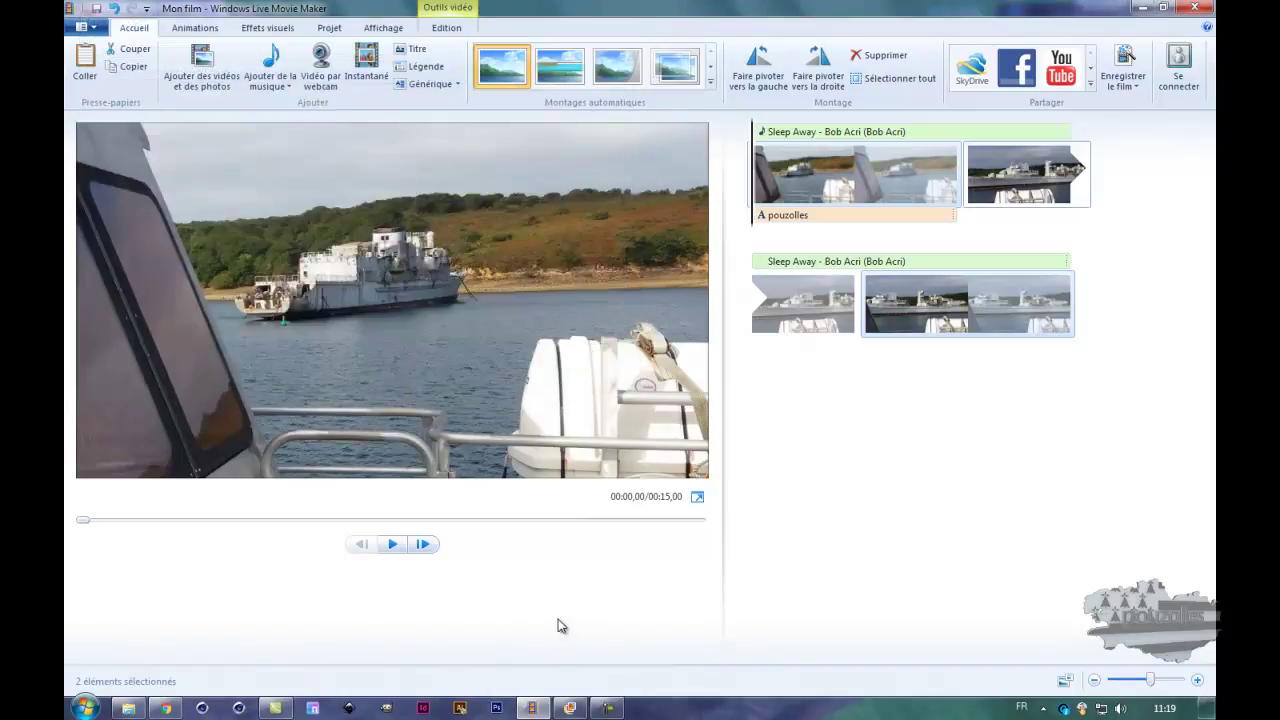
# Check the file types offered for saving the project, and close the dialog without saving.
pyautogui.click(607, 710)
pyautogui.click(96, 11)
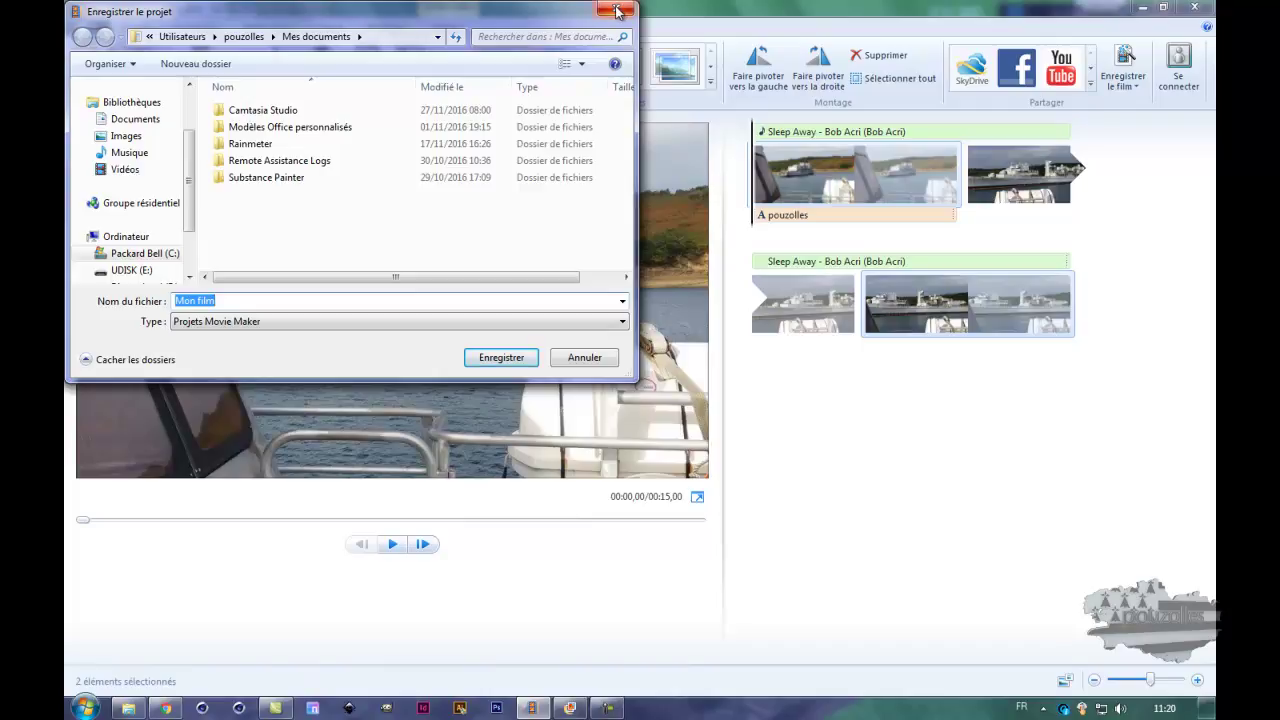
pyautogui.click(277, 321)
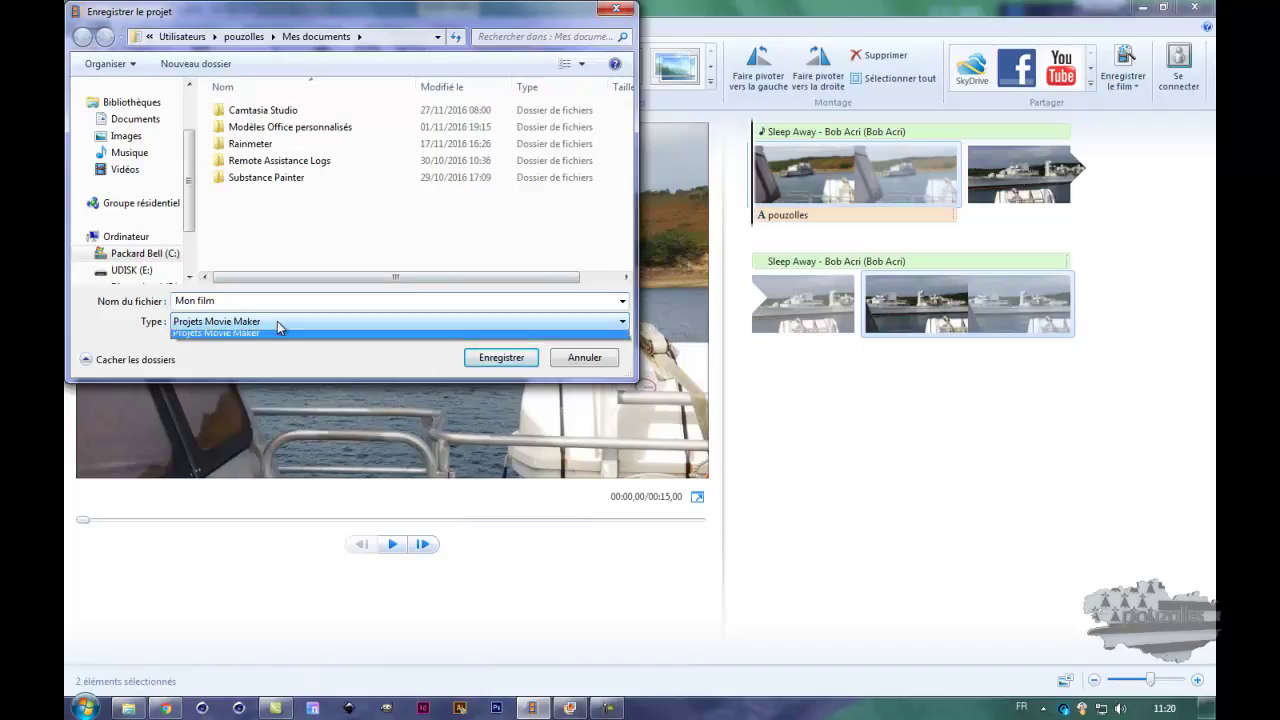
pyautogui.click(277, 321)
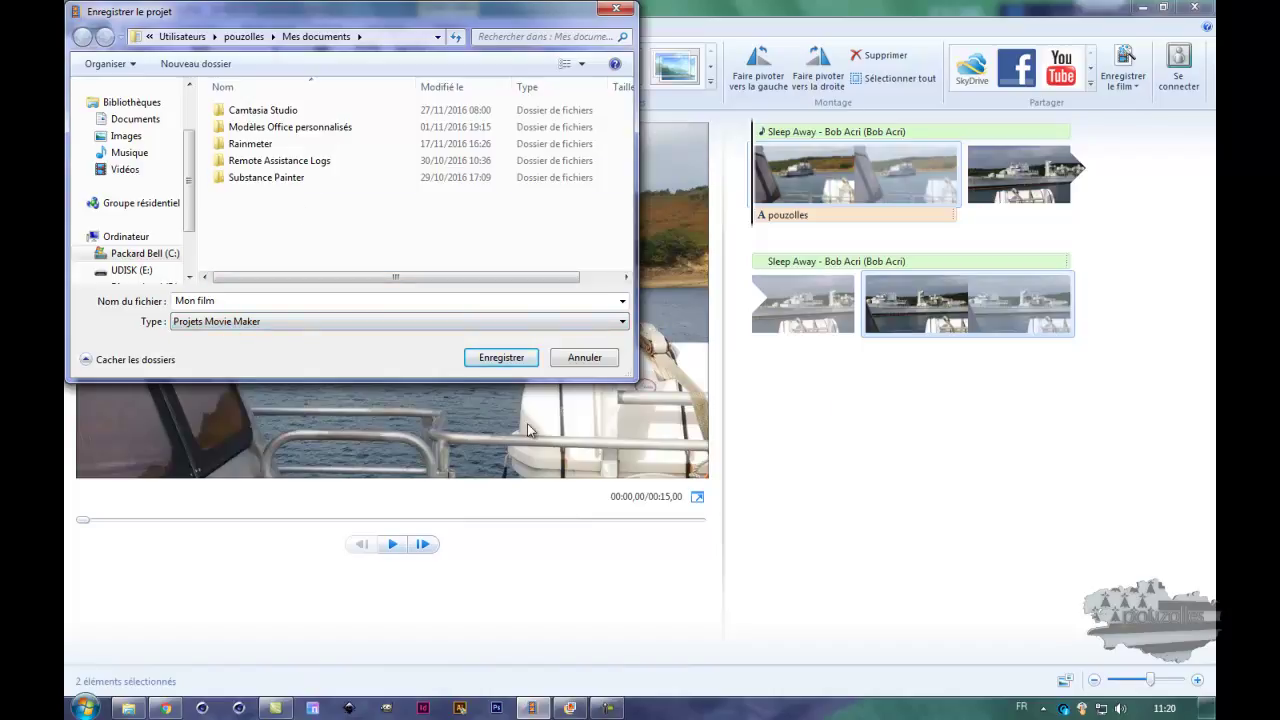
pyautogui.click(617, 11)
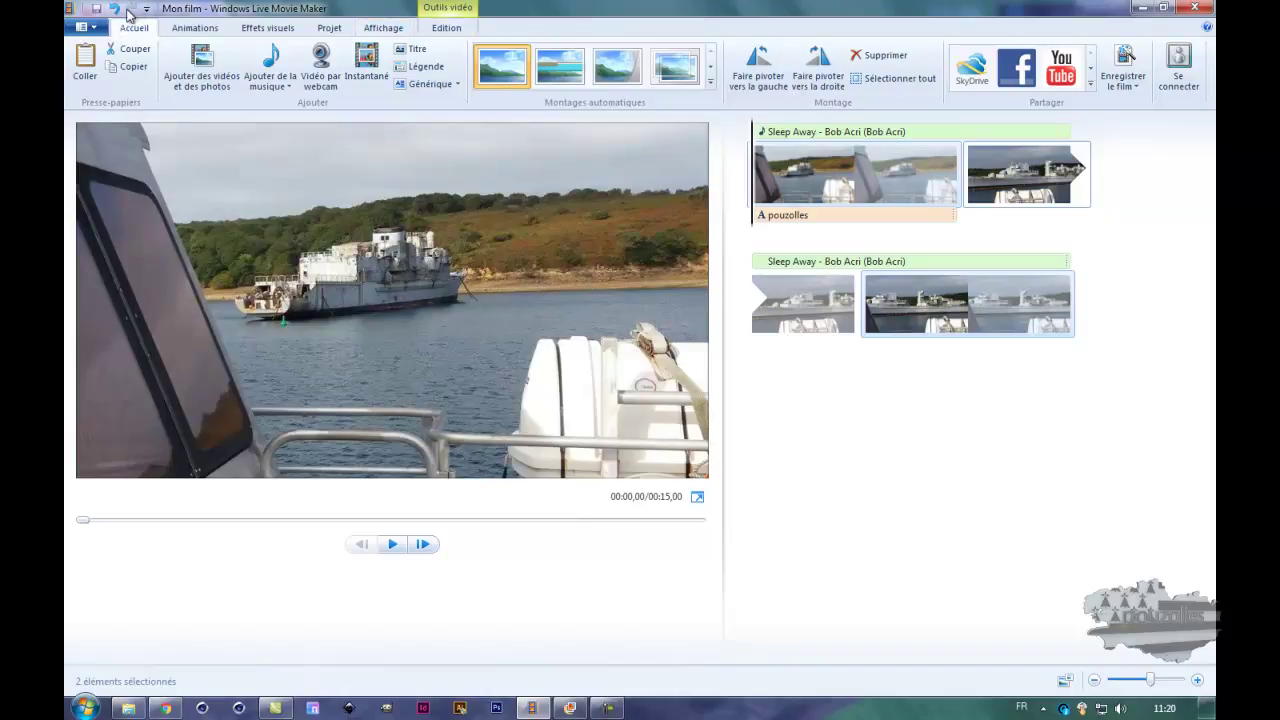
# Show the animation options, and look over the project and film commands without choosing one.
pyautogui.click(203, 32)
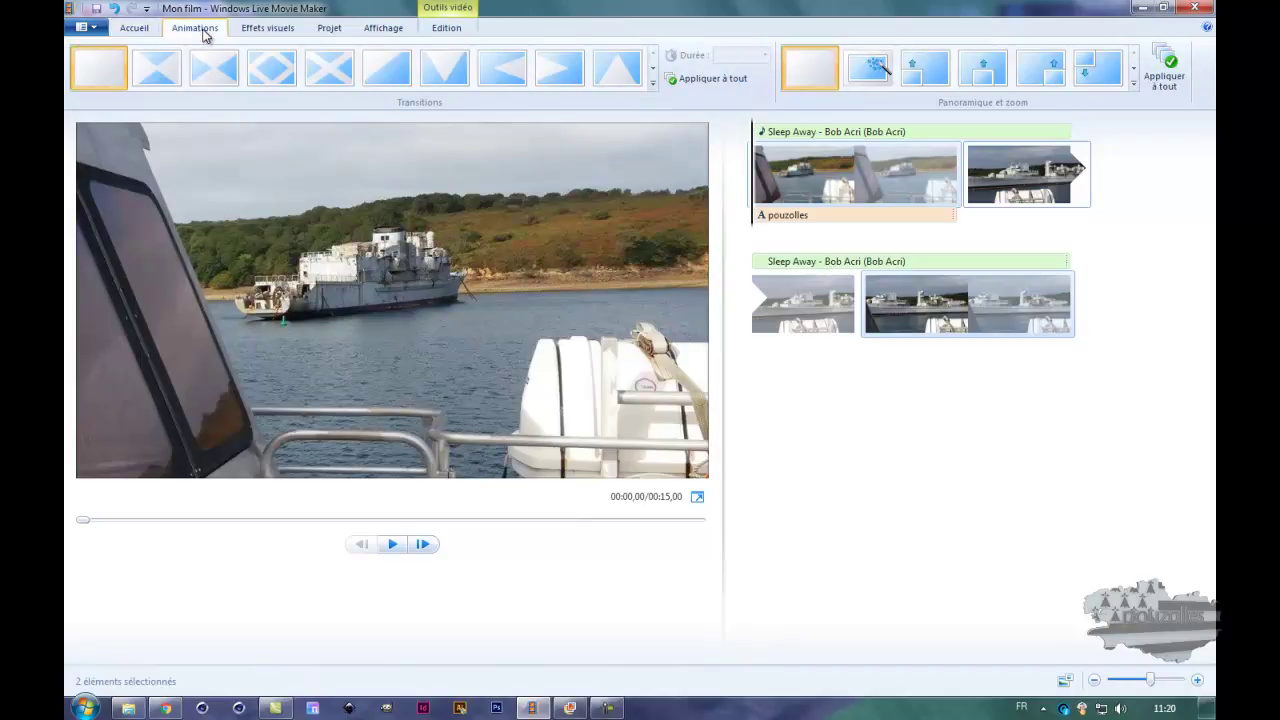
pyautogui.click(86, 28)
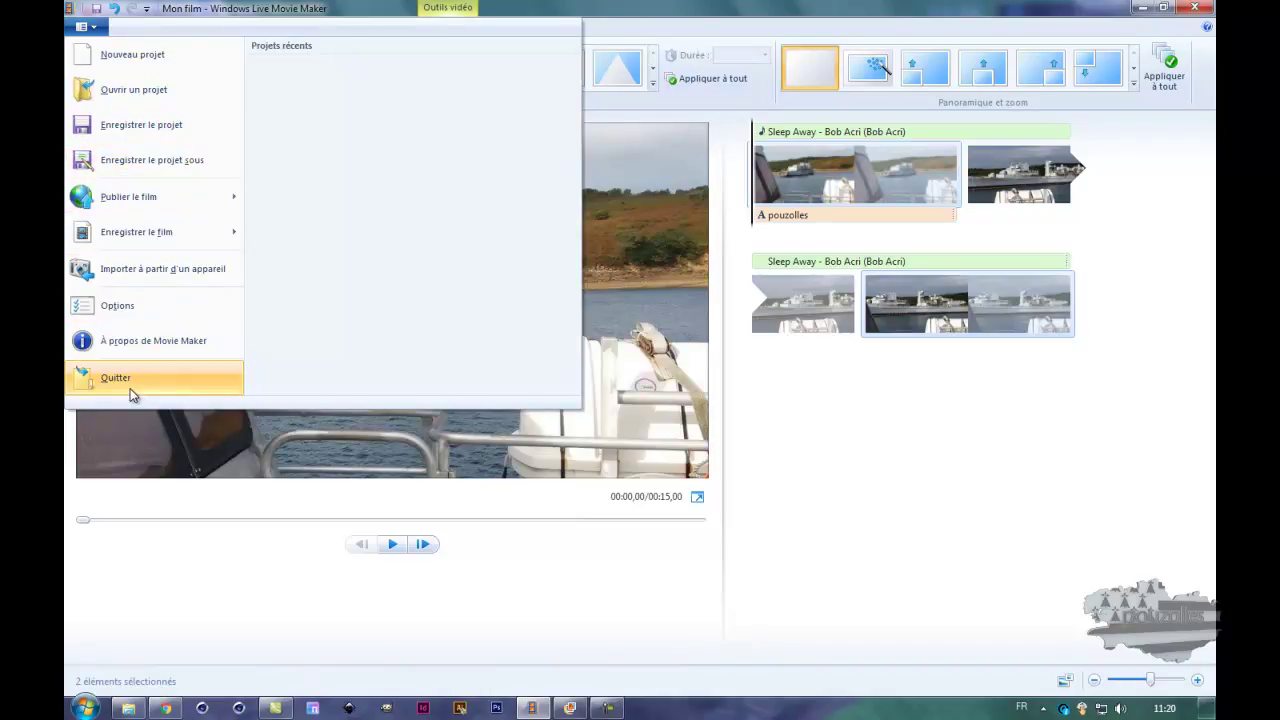
pyautogui.click(575, 7)
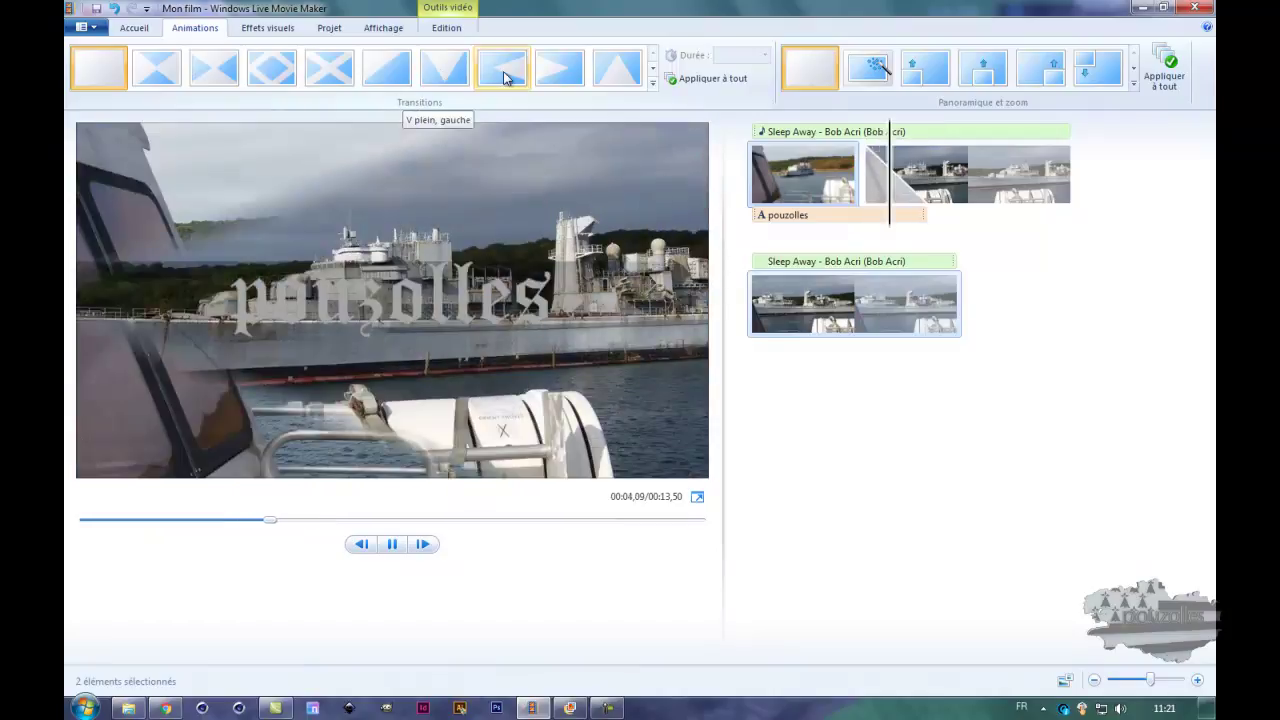
# Browse the full transition gallery, and preview several transitions on the selected photos, including Dissoudre, brouillon and Damier.
pyautogui.click(653, 70)
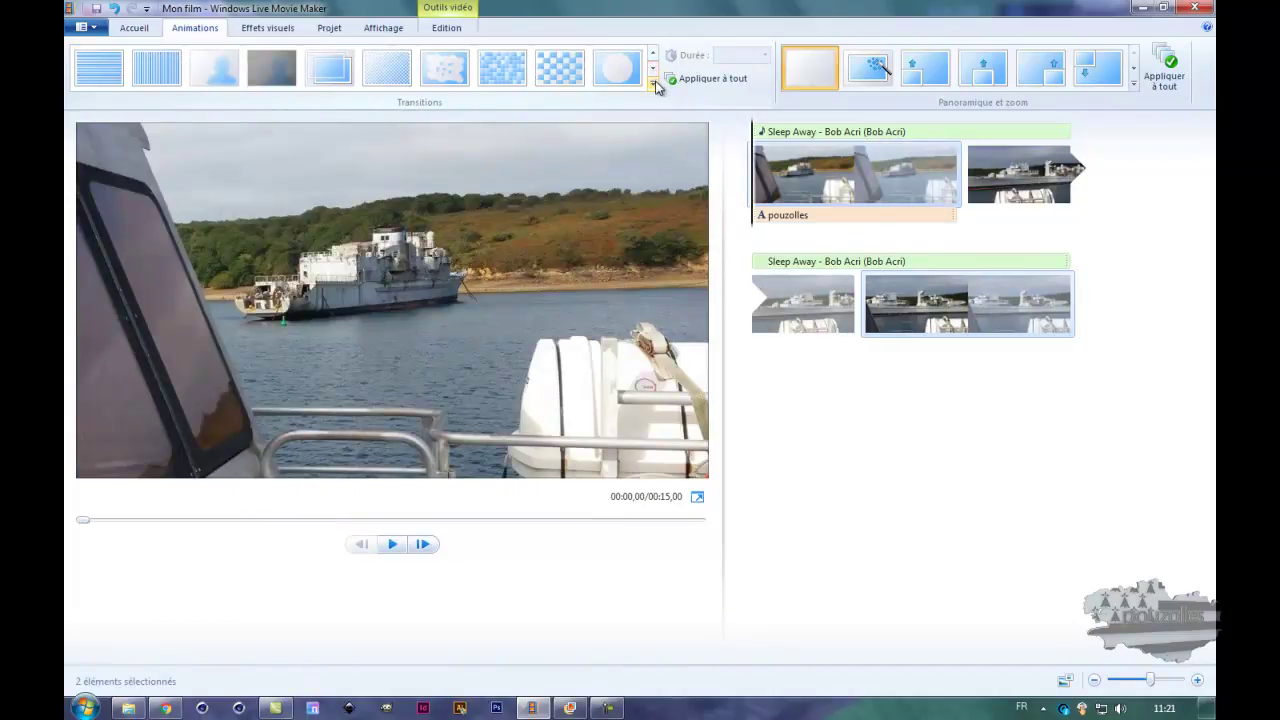
pyautogui.click(655, 85)
pyautogui.moveTo(666, 174); pyautogui.dragTo(704, 652)
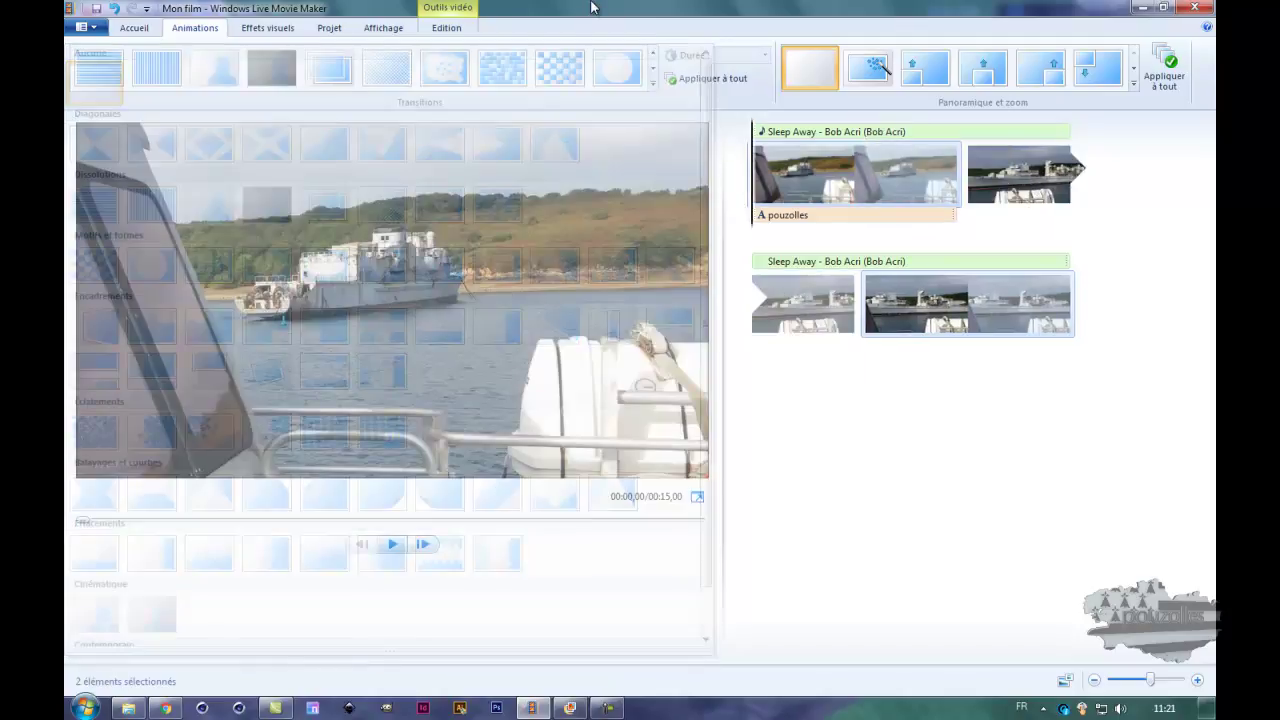
pyautogui.click(593, 8)
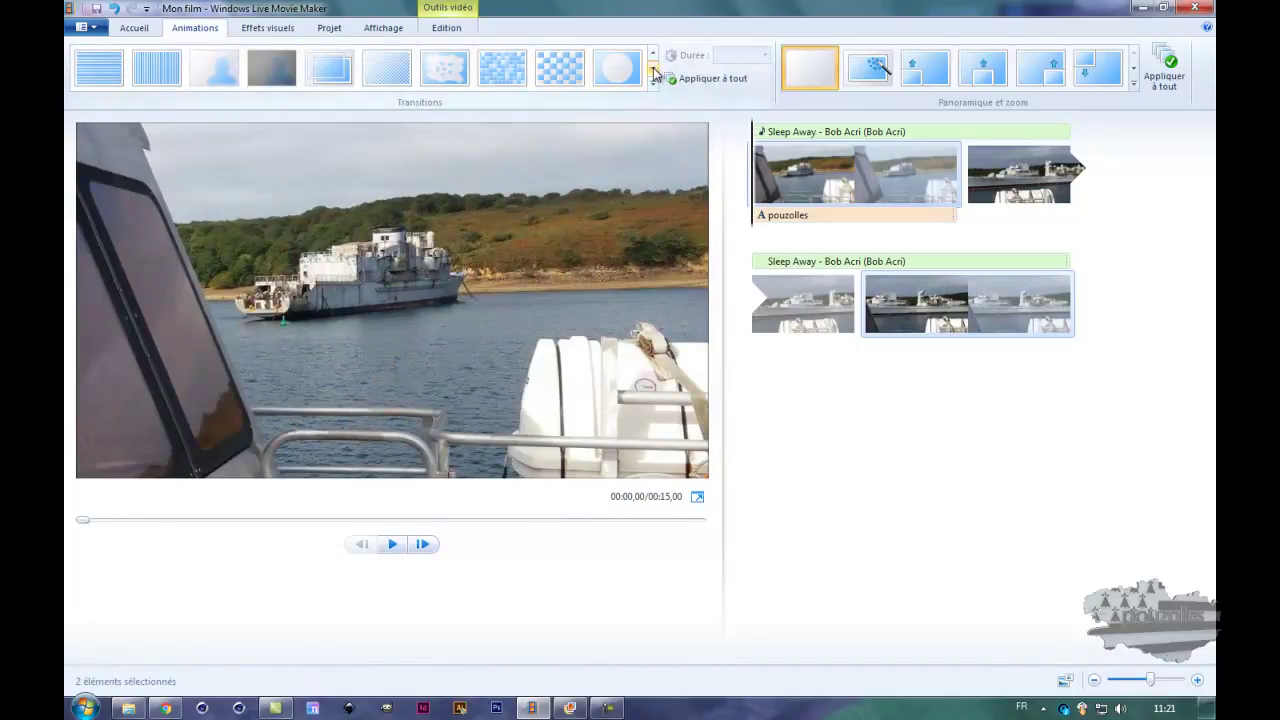
pyautogui.click(443, 68)
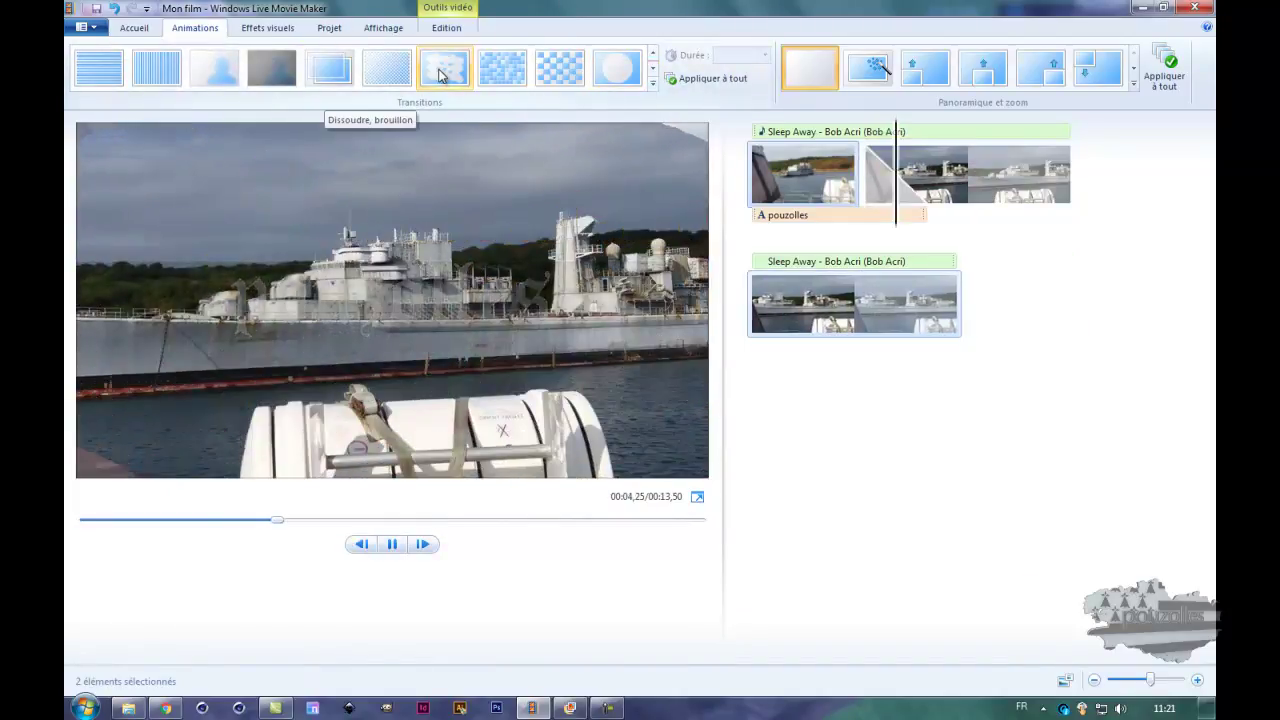
pyautogui.click(492, 70)
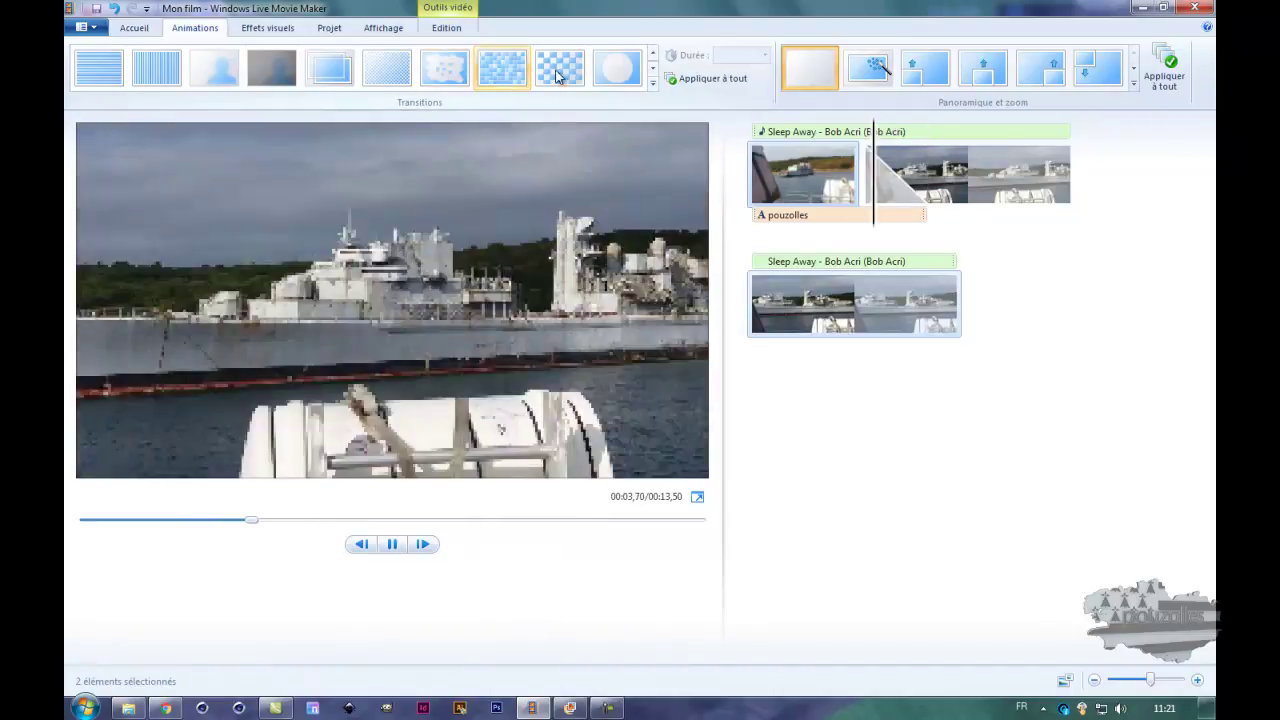
pyautogui.click(560, 70)
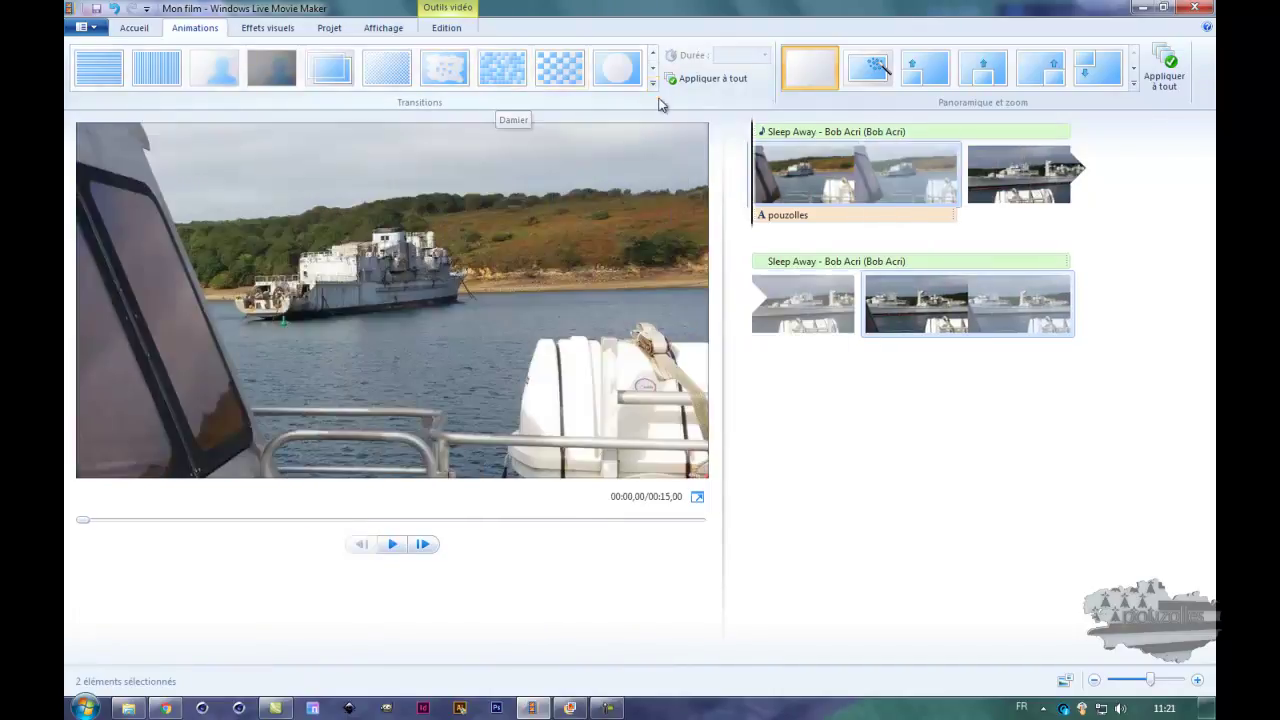
# Apply the page-curl transition Enroulement de la page, haut droit to the selected first and third photos, and play the film.
pyautogui.click(655, 72)
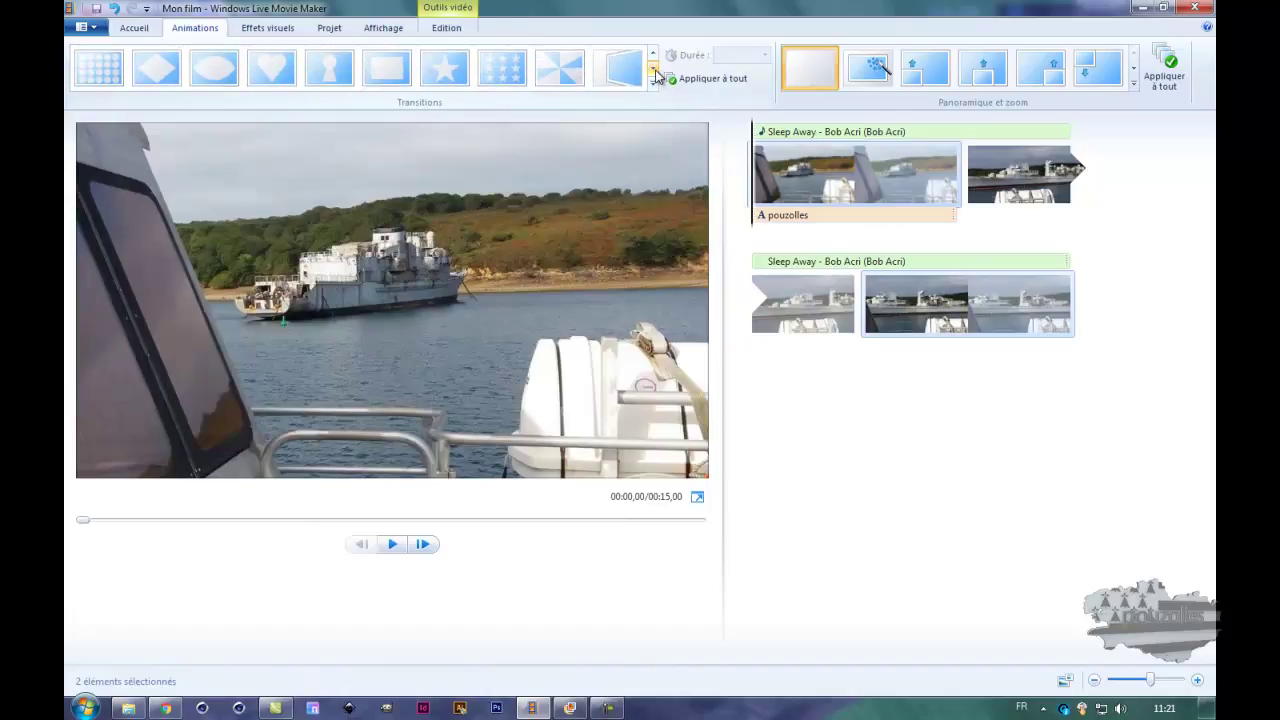
pyautogui.click(655, 72)
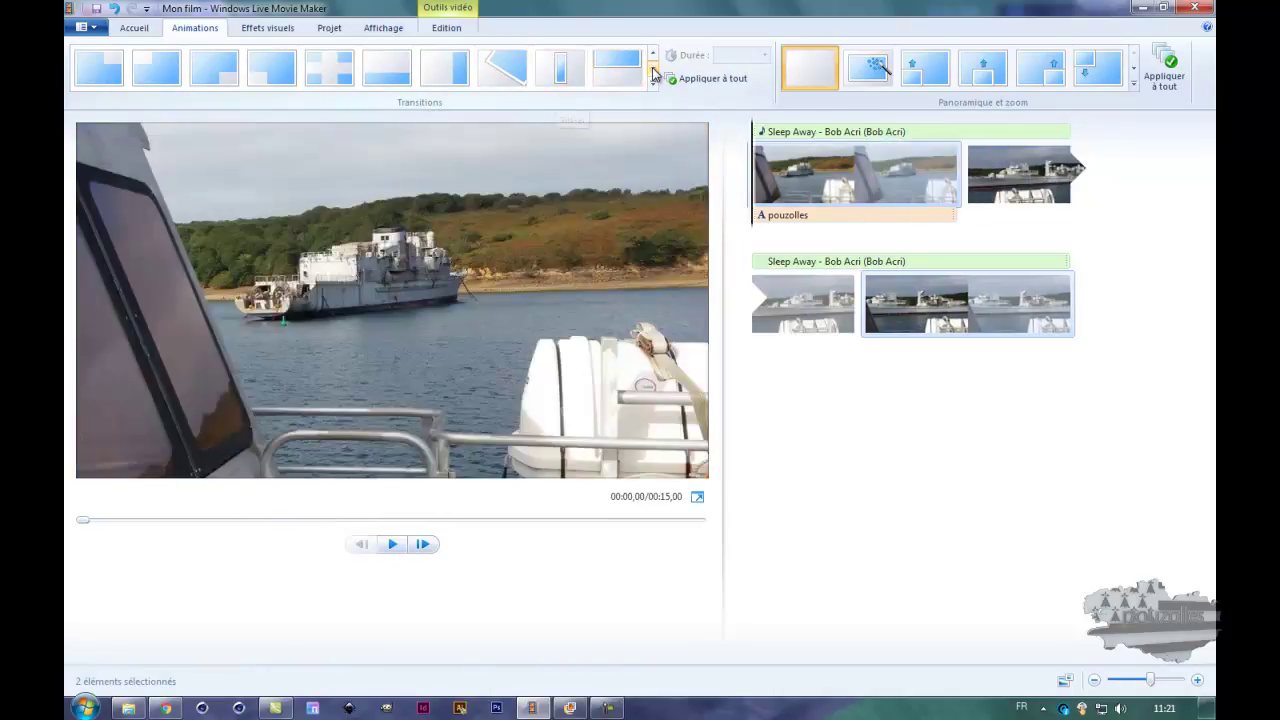
pyautogui.click(652, 67)
pyautogui.click(652, 72)
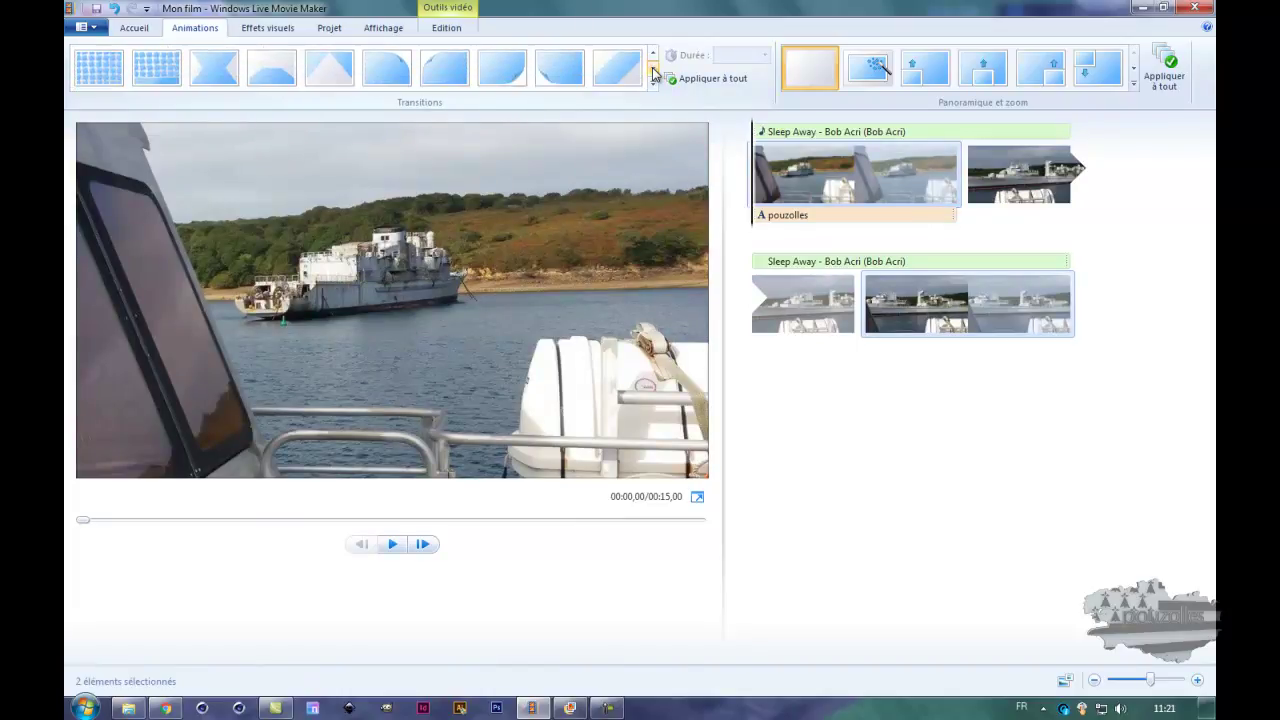
pyautogui.moveTo(560, 75)
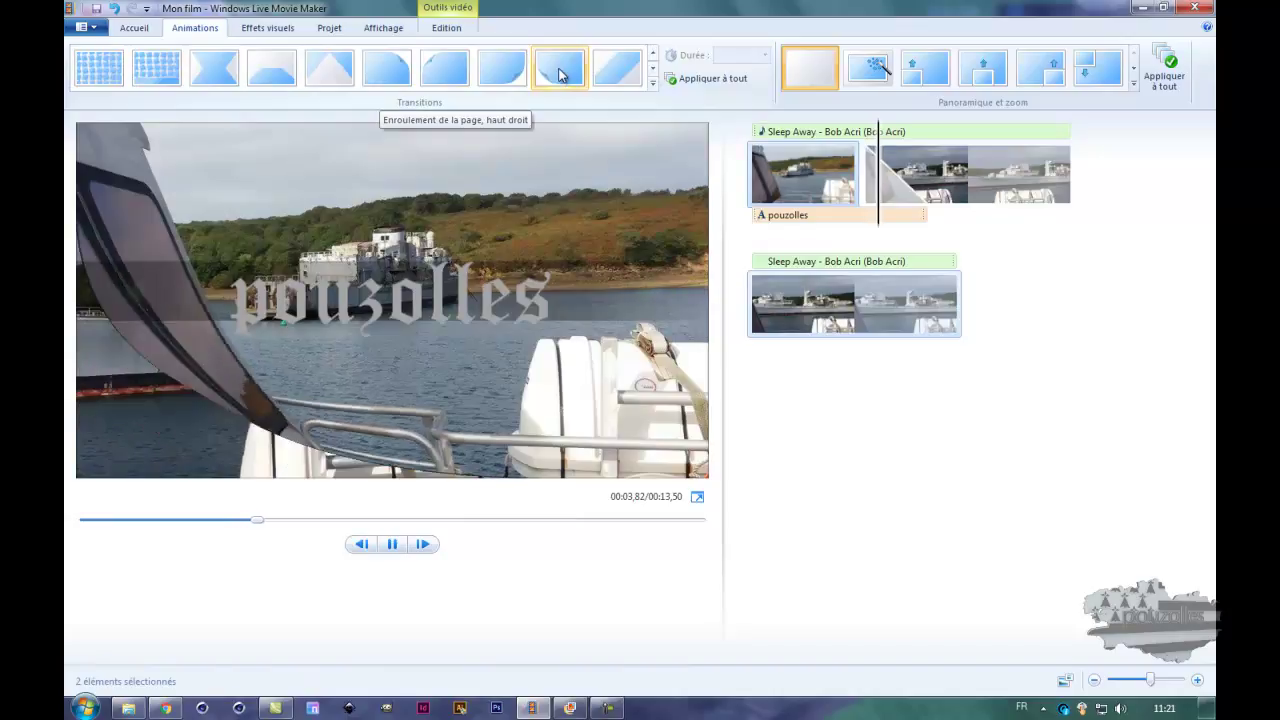
pyautogui.click(563, 78)
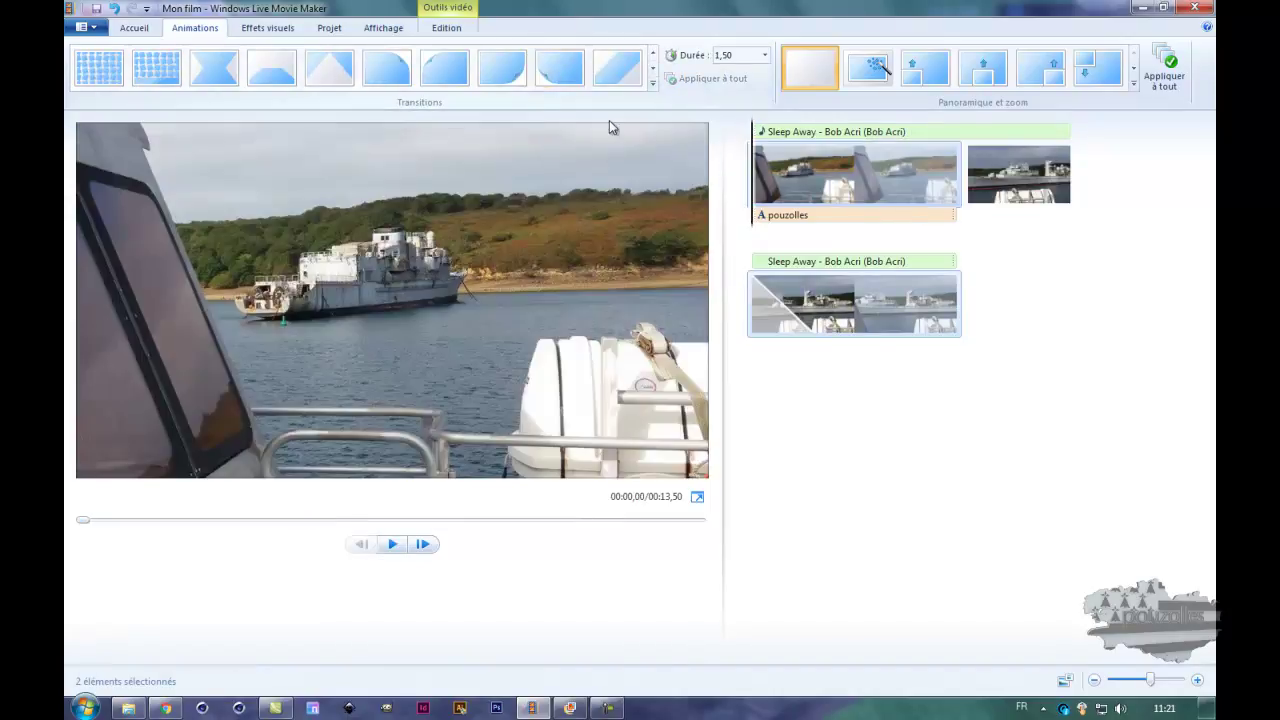
pyautogui.click(391, 548)
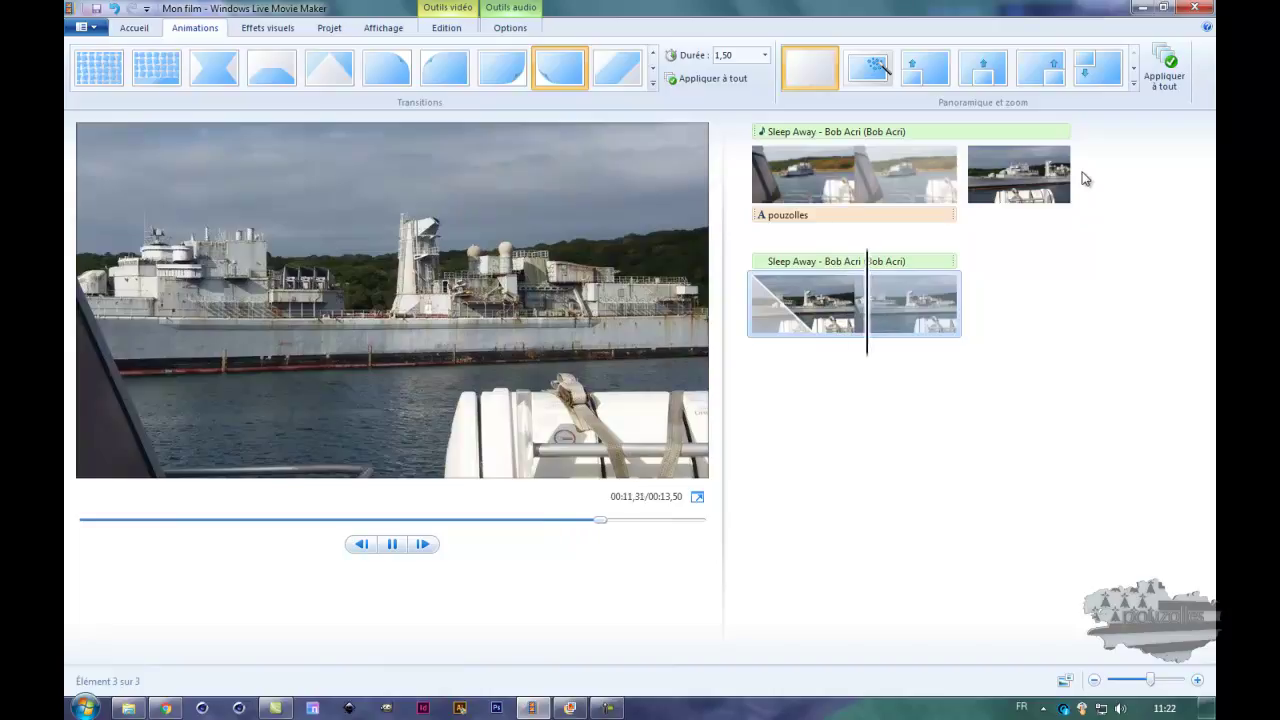
# Select the first photo, move the playhead to its end, and look at its available transitions without applying one.
pyautogui.click(938, 168)
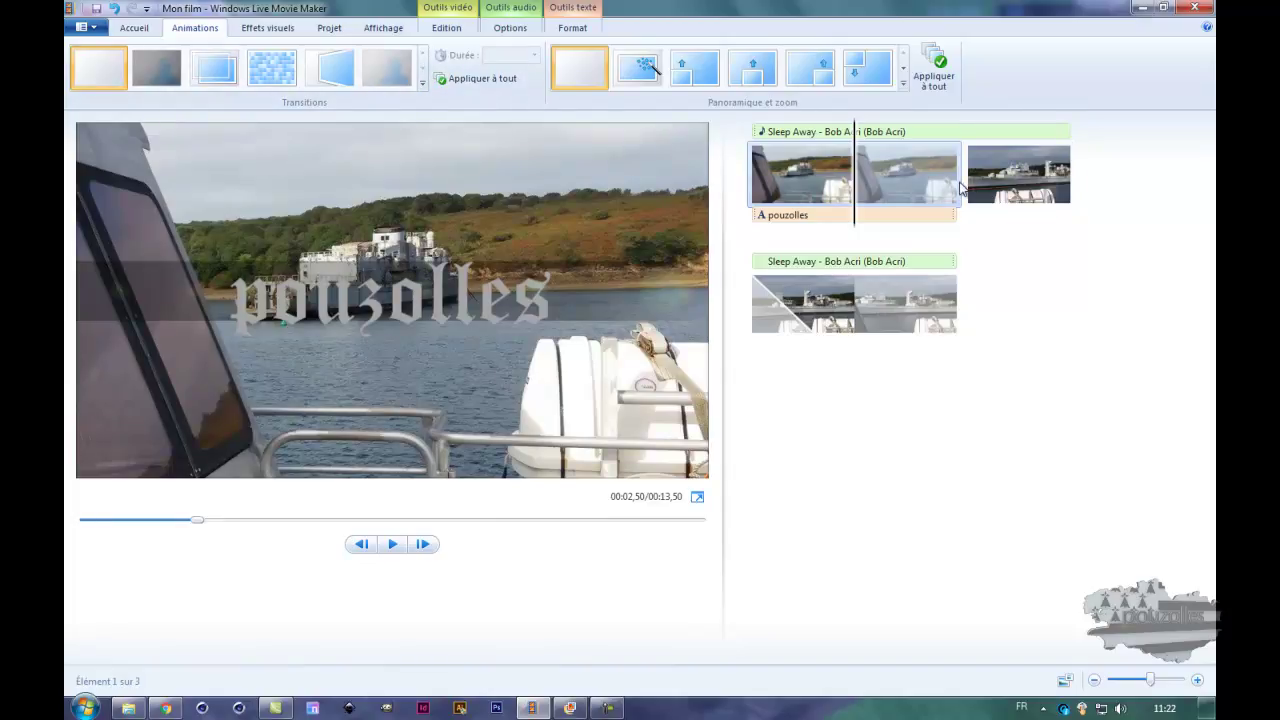
pyautogui.moveTo(855, 190); pyautogui.dragTo(960, 198)
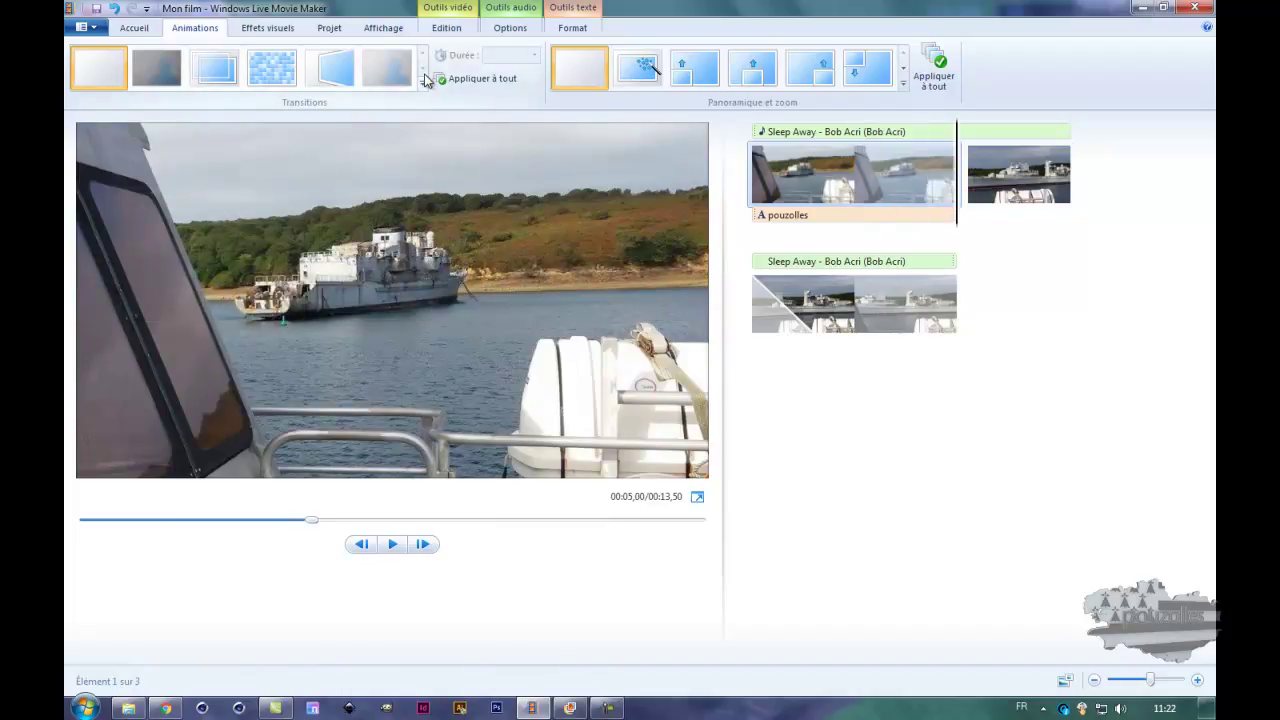
pyautogui.click(423, 84)
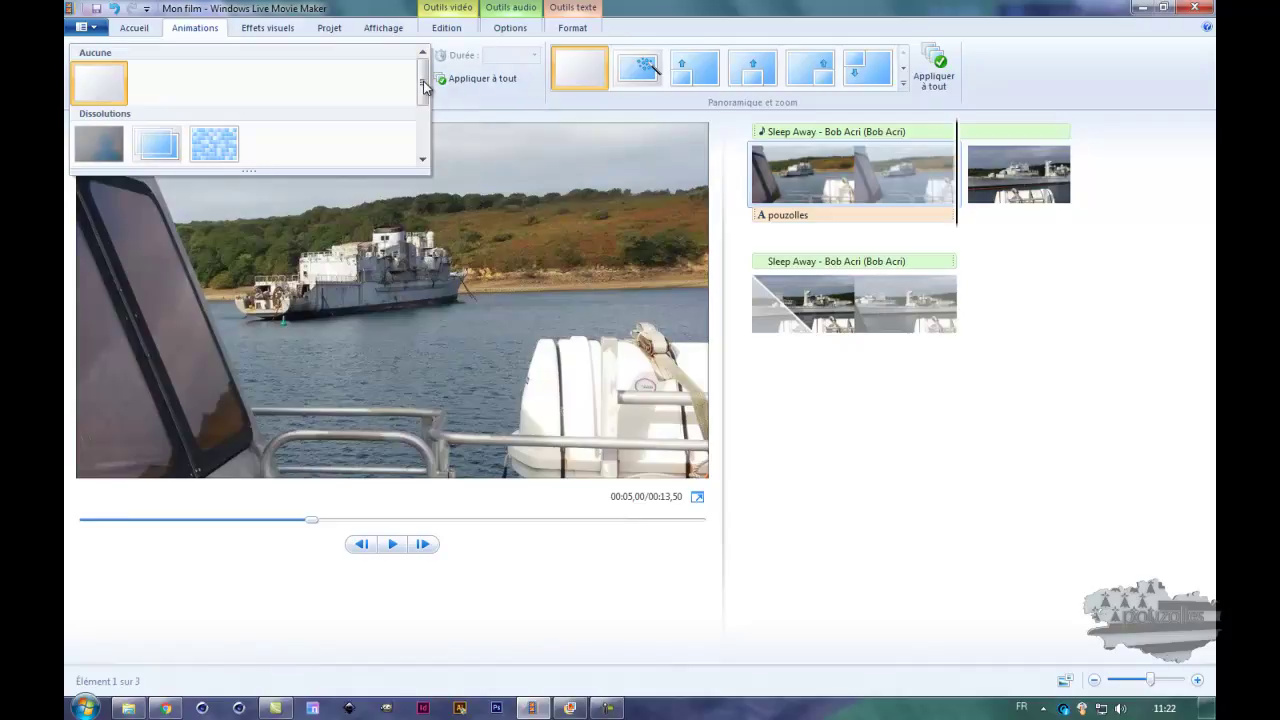
pyautogui.click(410, 17)
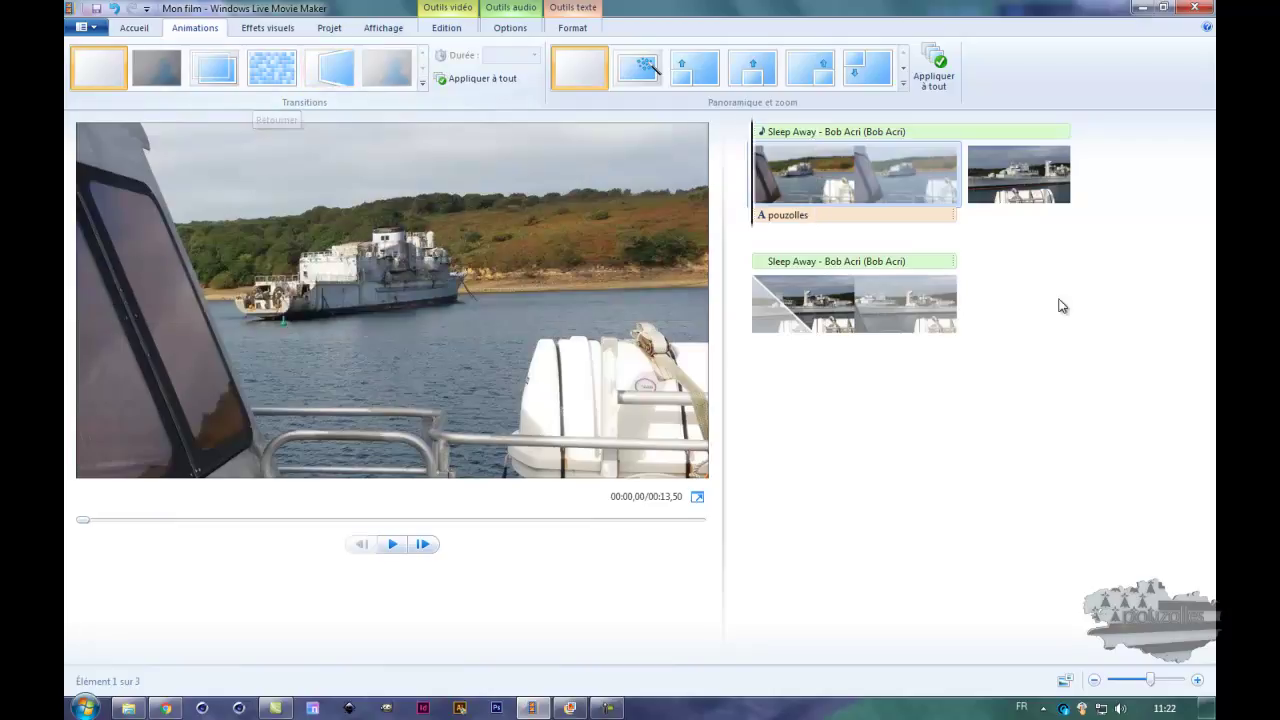
# Apply the right-pointing solid V transition to the second photo, and preview the film from the start.
pyautogui.click(990, 192)
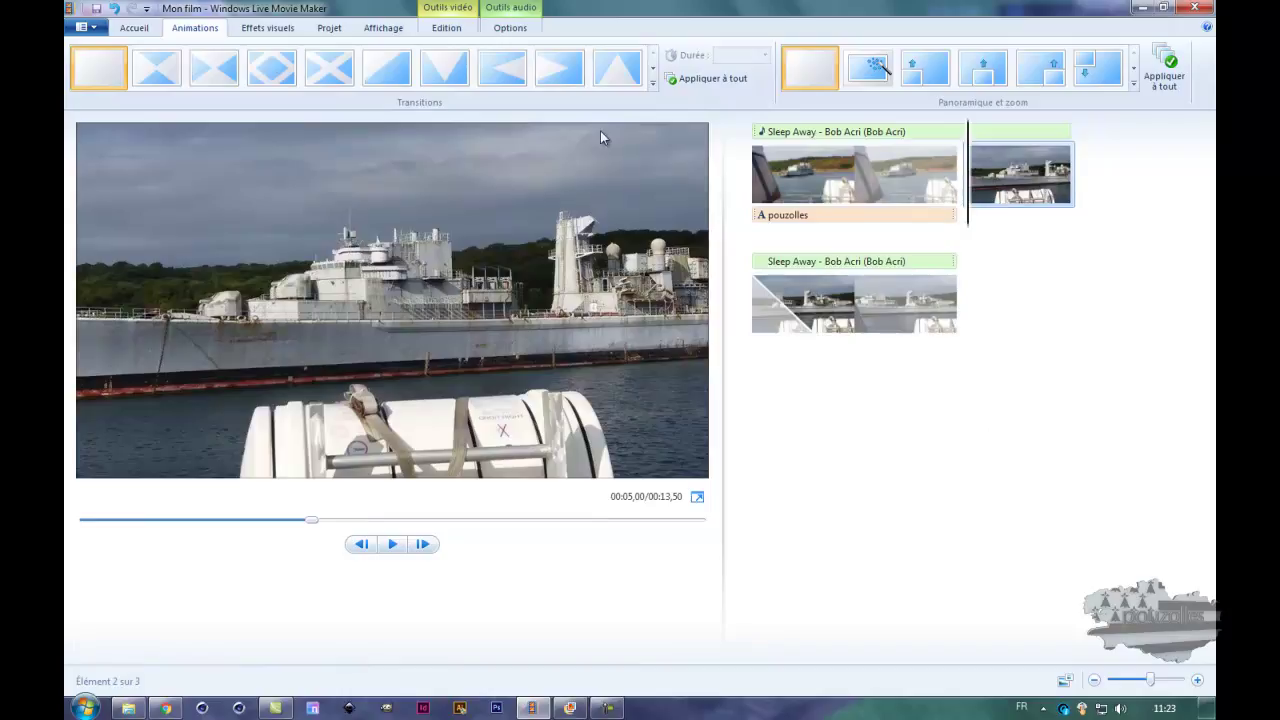
pyautogui.click(565, 69)
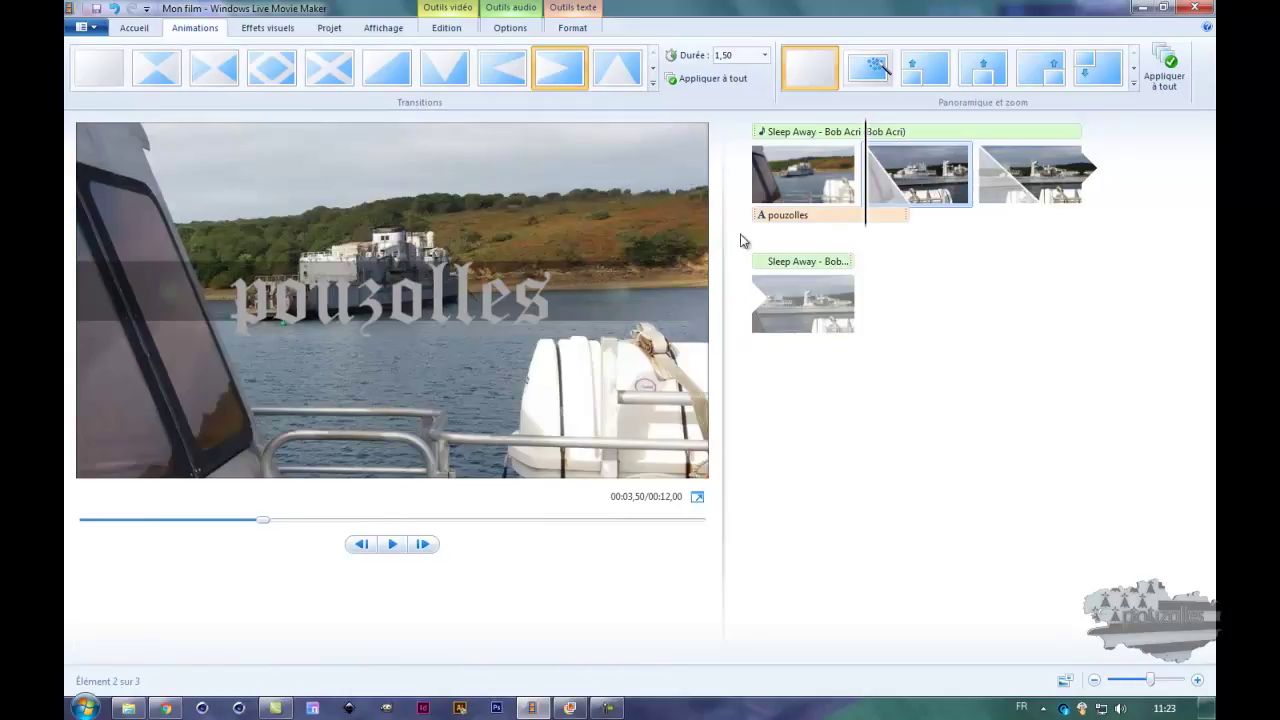
pyautogui.click(80, 527)
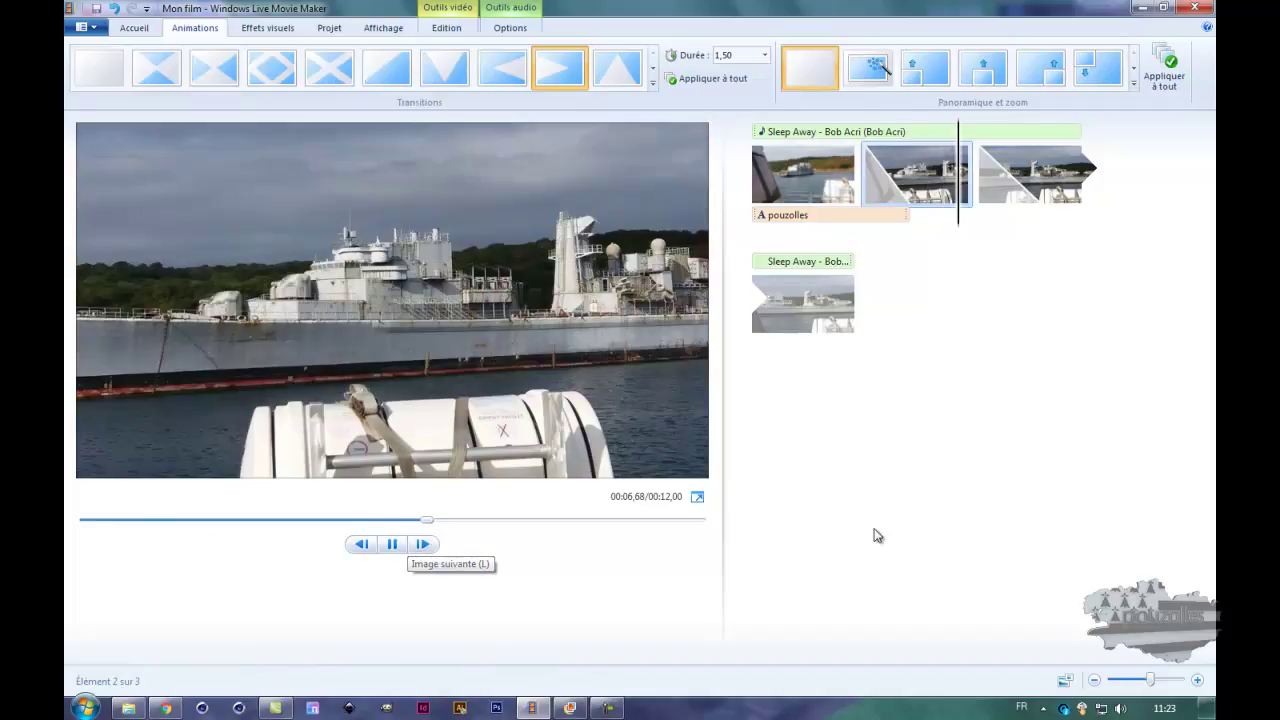
pyautogui.click(392, 544)
pyautogui.moveTo(566, 527); pyautogui.dragTo(67, 540)
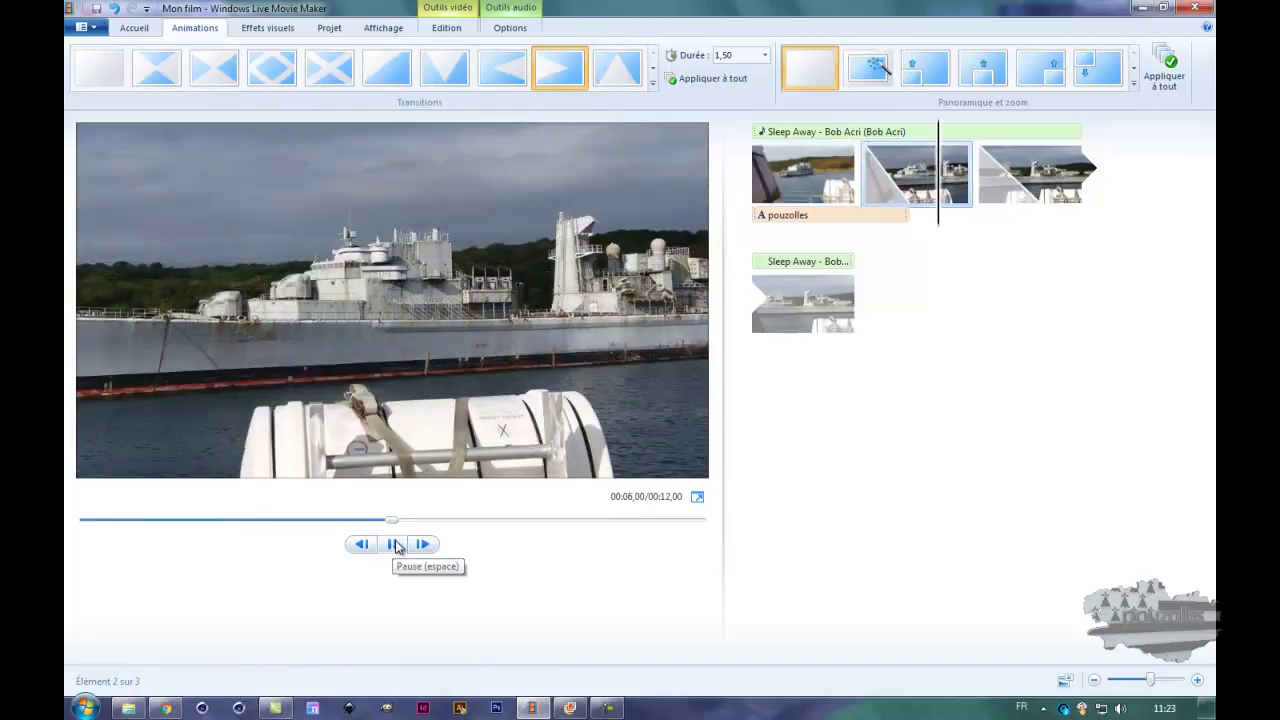
# Pause the film preview and return the playhead to the start of the film.
pyautogui.click(394, 545)
pyautogui.click(364, 549)
pyautogui.moveTo(459, 527); pyautogui.dragTo(67, 531)
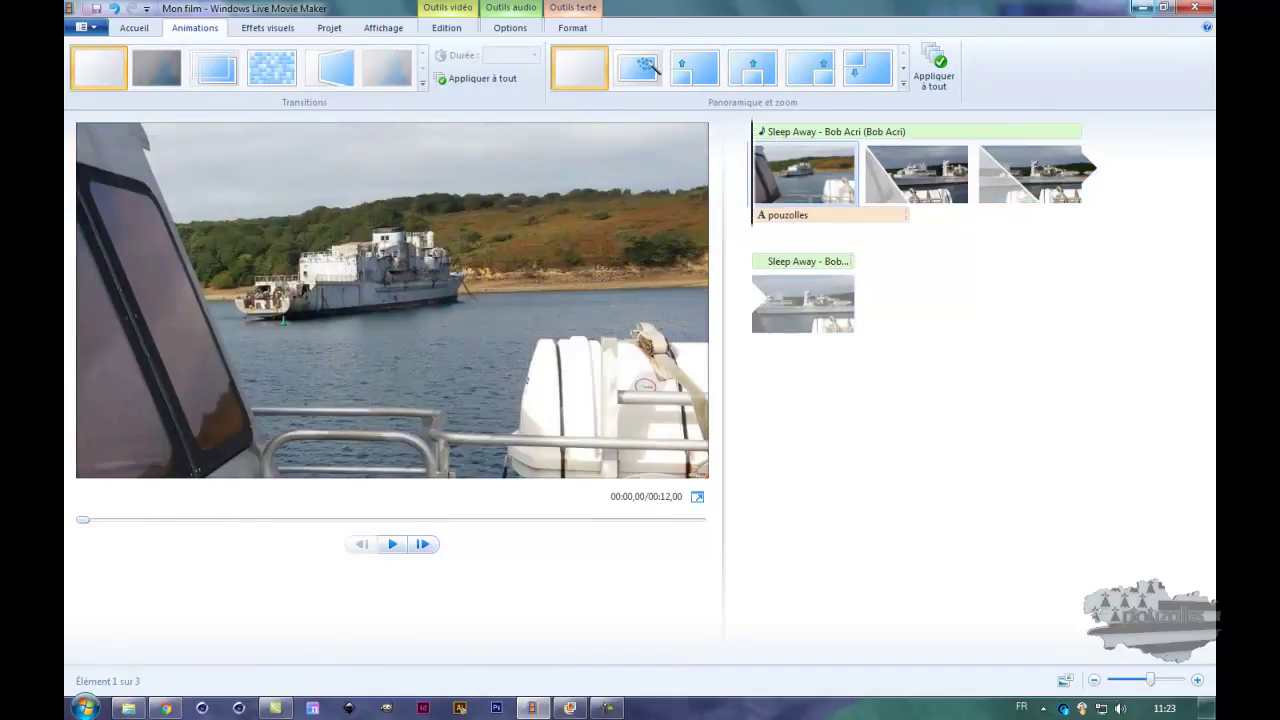
# Preview several pan and zoom effects on the first photo, including Faire défiler vers le bas à gauche and Zoom avant centre et faire pivoter à gauche.
pyautogui.click(645, 62)
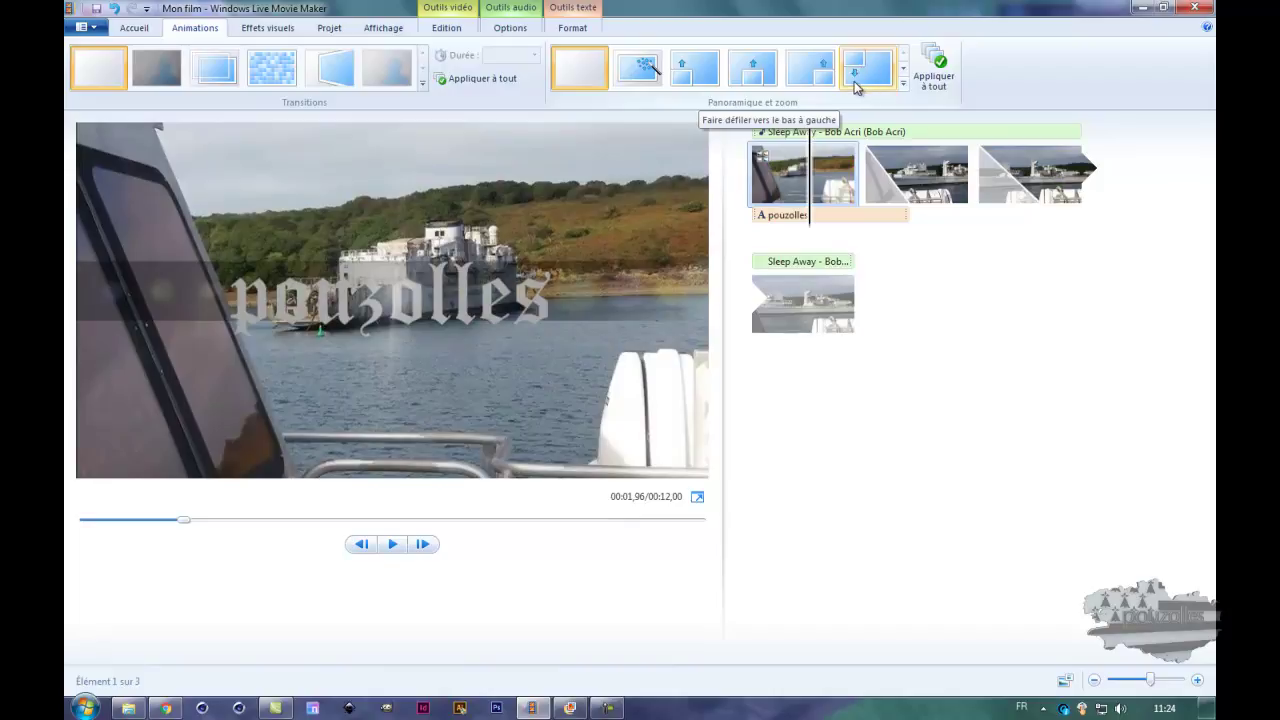
pyautogui.click(903, 69)
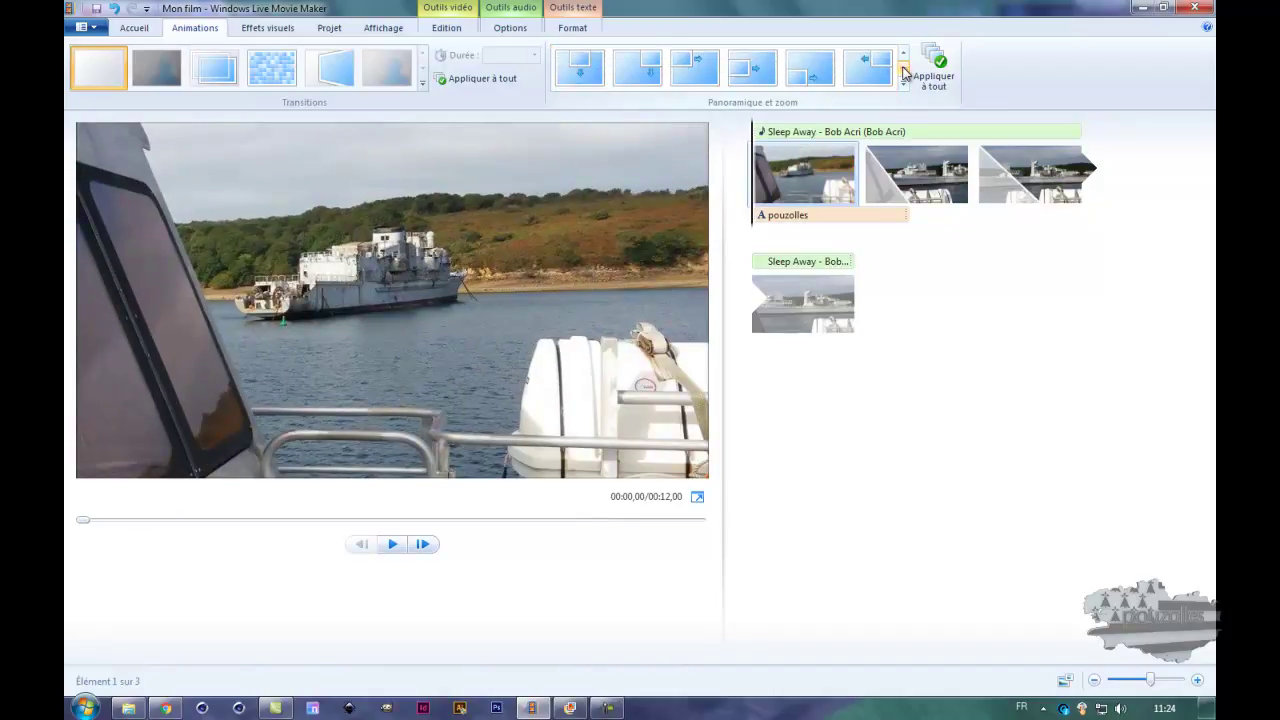
pyautogui.click(903, 69)
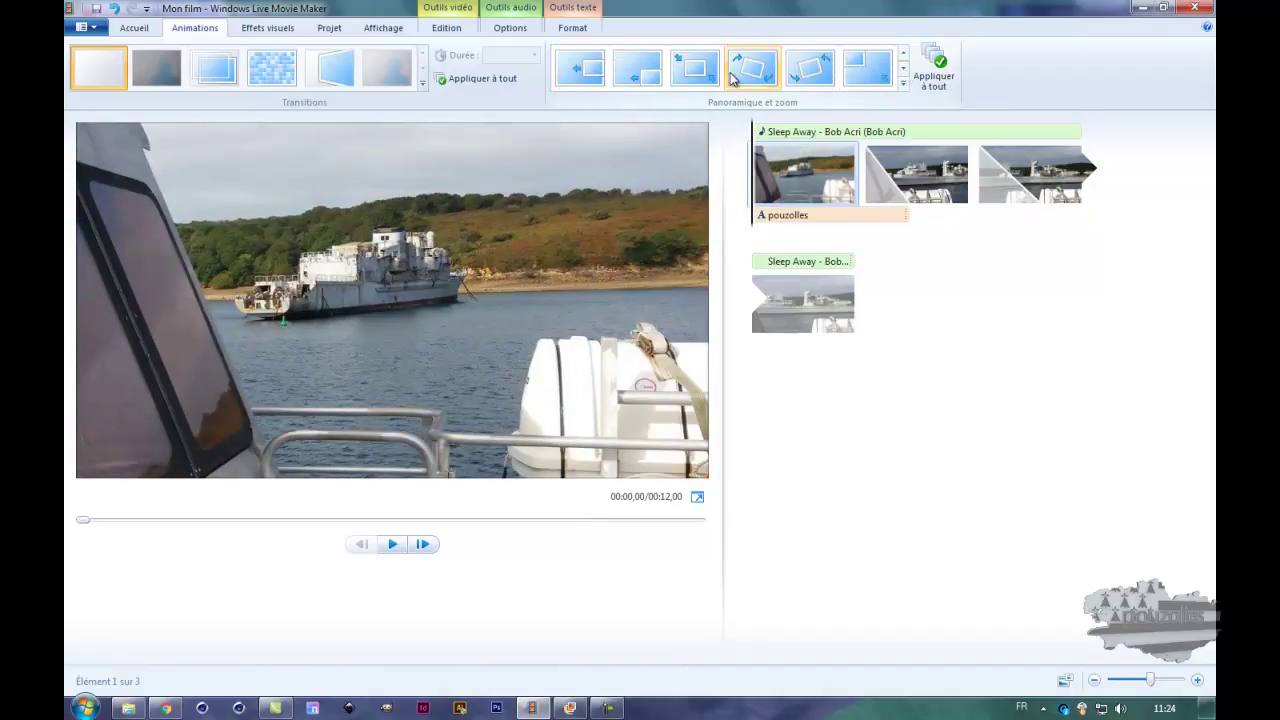
pyautogui.click(810, 68)
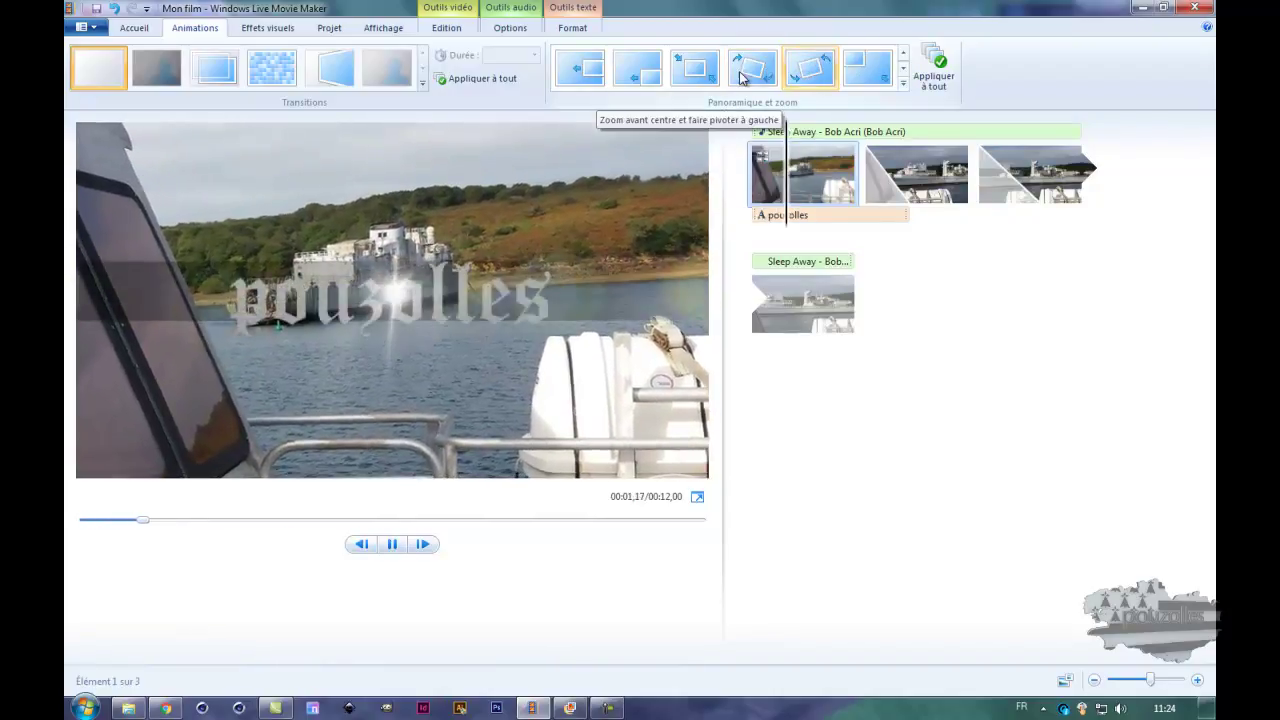
pyautogui.click(697, 70)
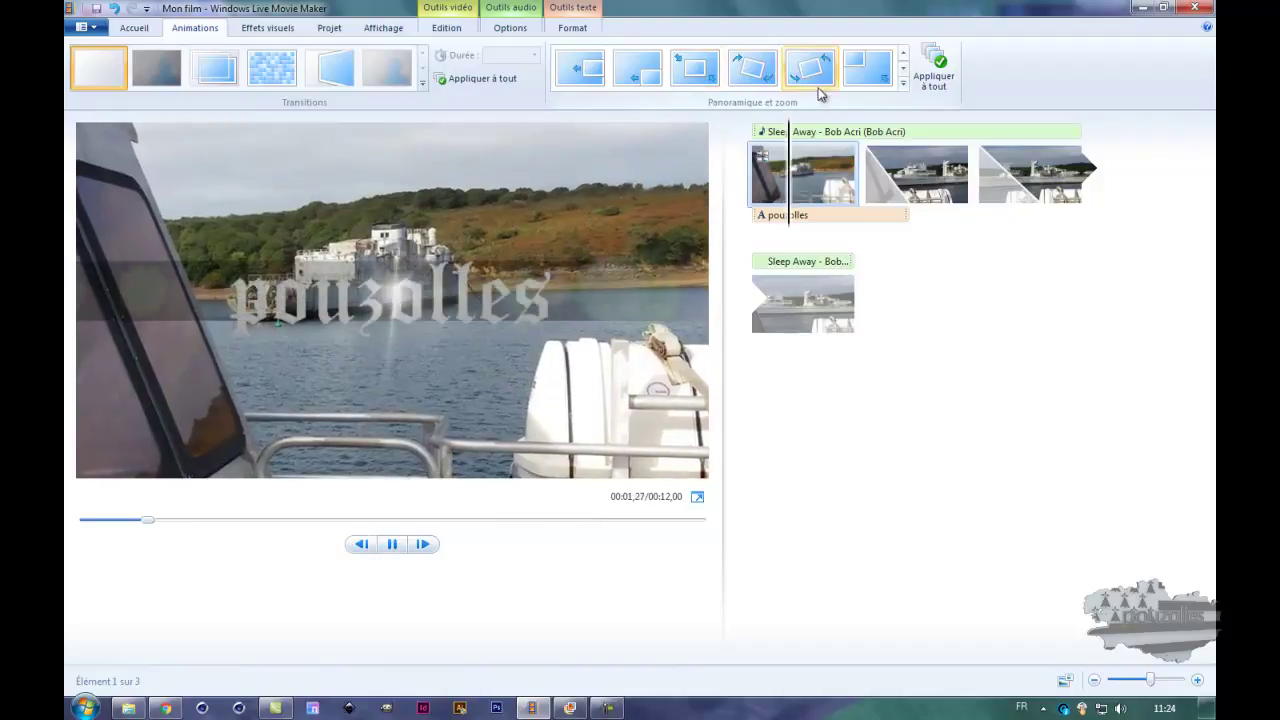
# Apply the last pan and zoom effect in the gallery to the first photo.
pyautogui.click(904, 69)
pyautogui.click(904, 69)
pyautogui.click(904, 68)
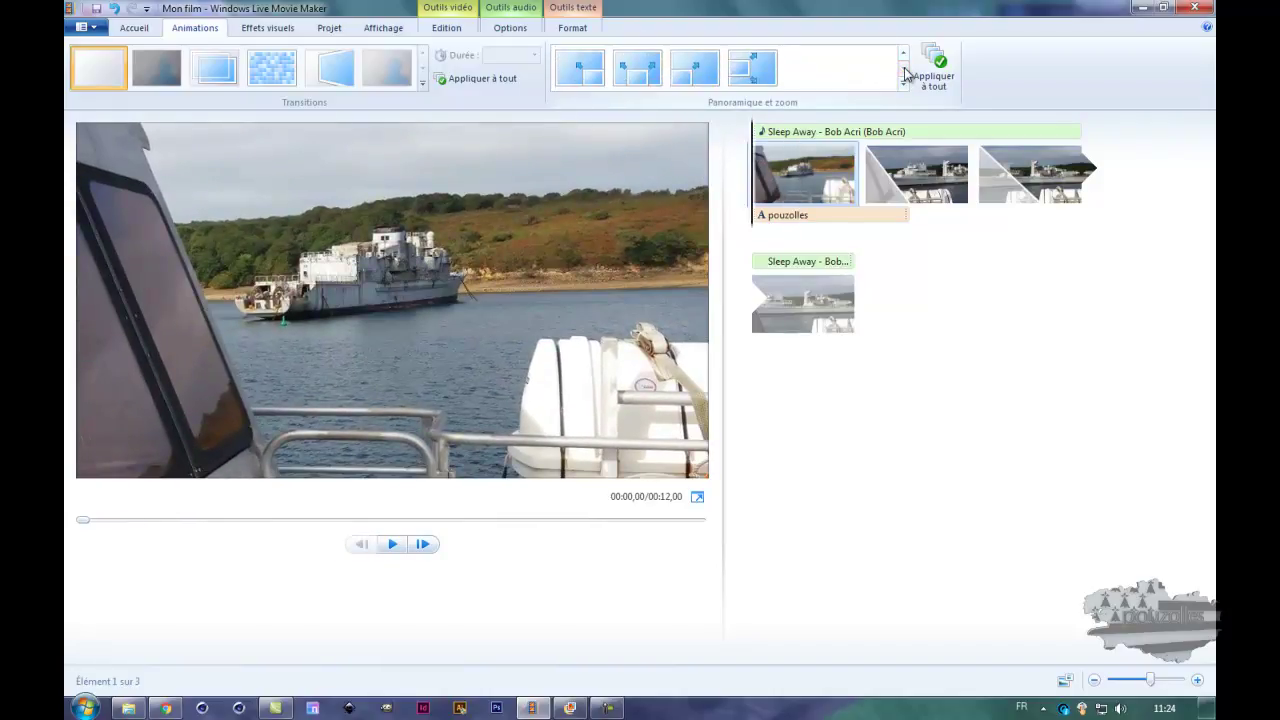
pyautogui.click(752, 70)
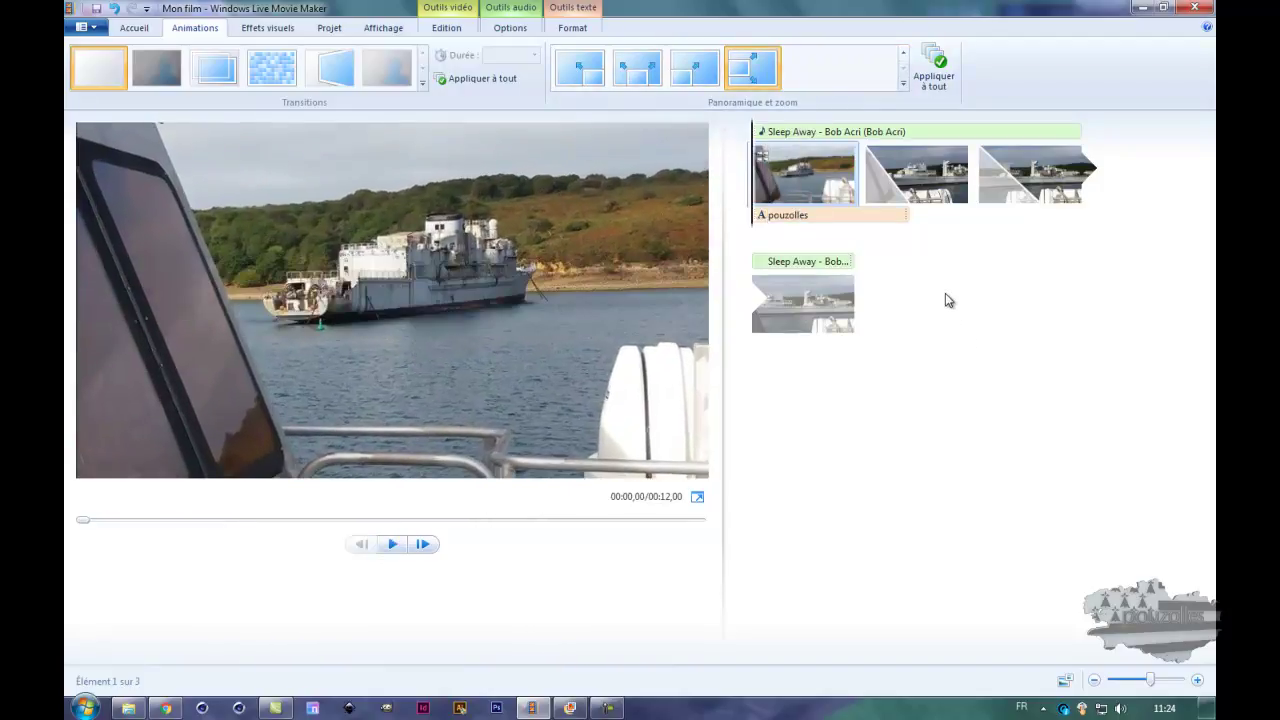
# Apply Panoramique et zoom automatique to the second photo and Zoom avant centre et faire pivoter à droite to the third.
pyautogui.click(928, 190)
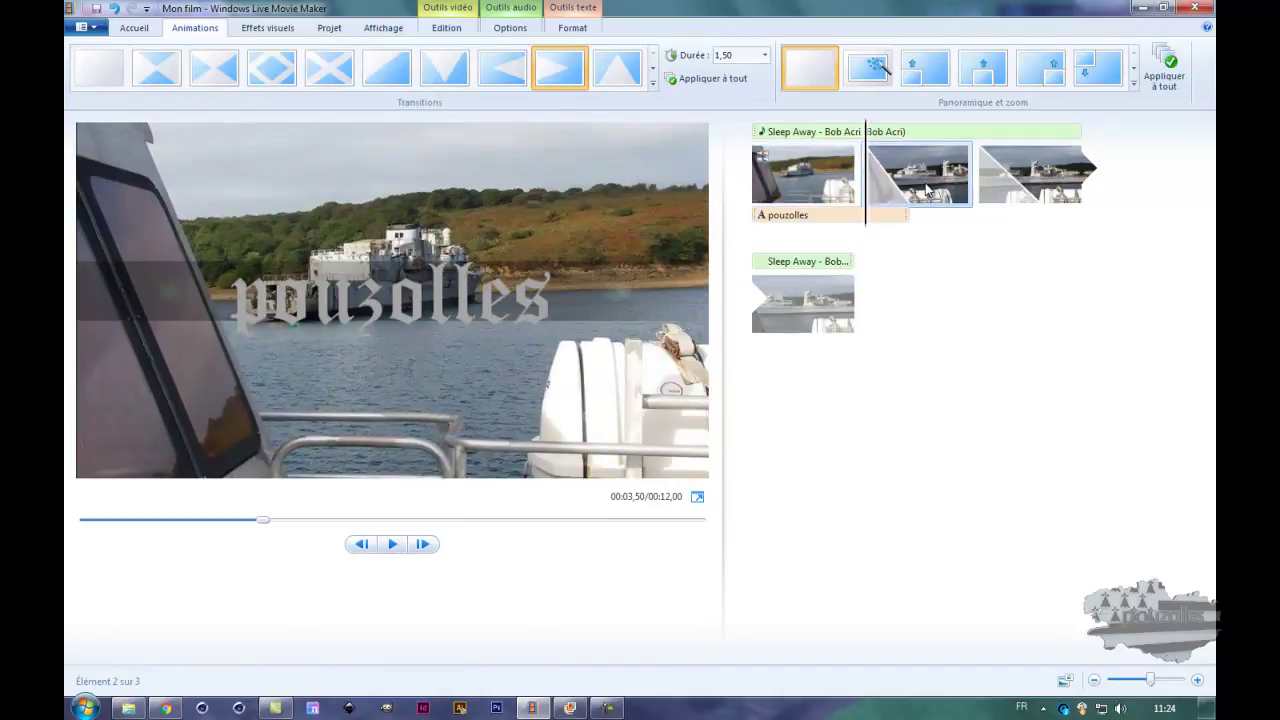
pyautogui.click(876, 70)
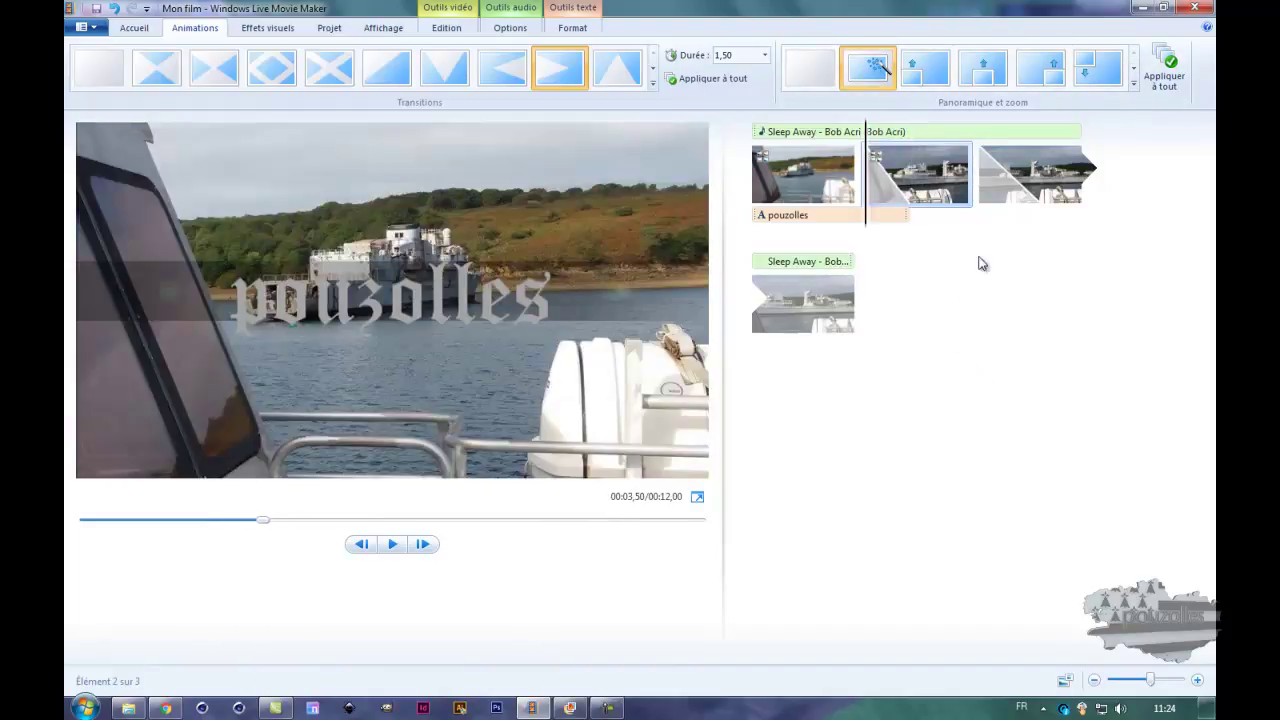
pyautogui.click(1012, 183)
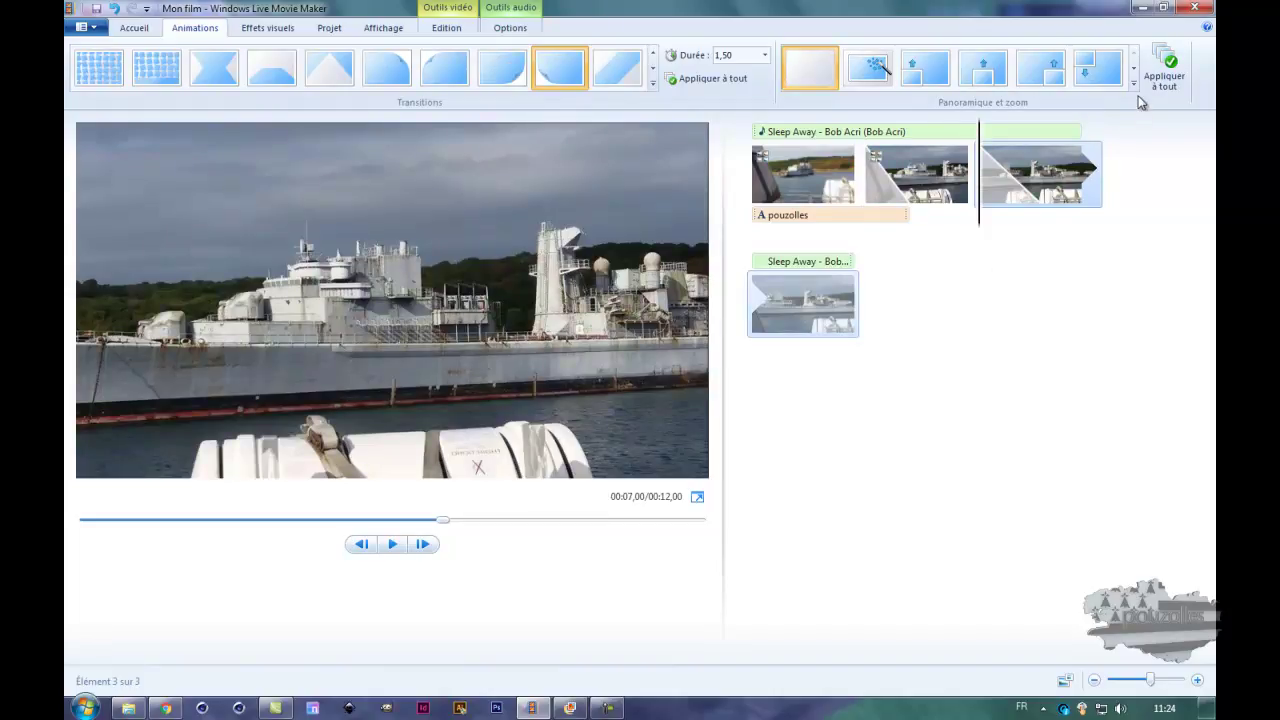
pyautogui.click(1134, 70)
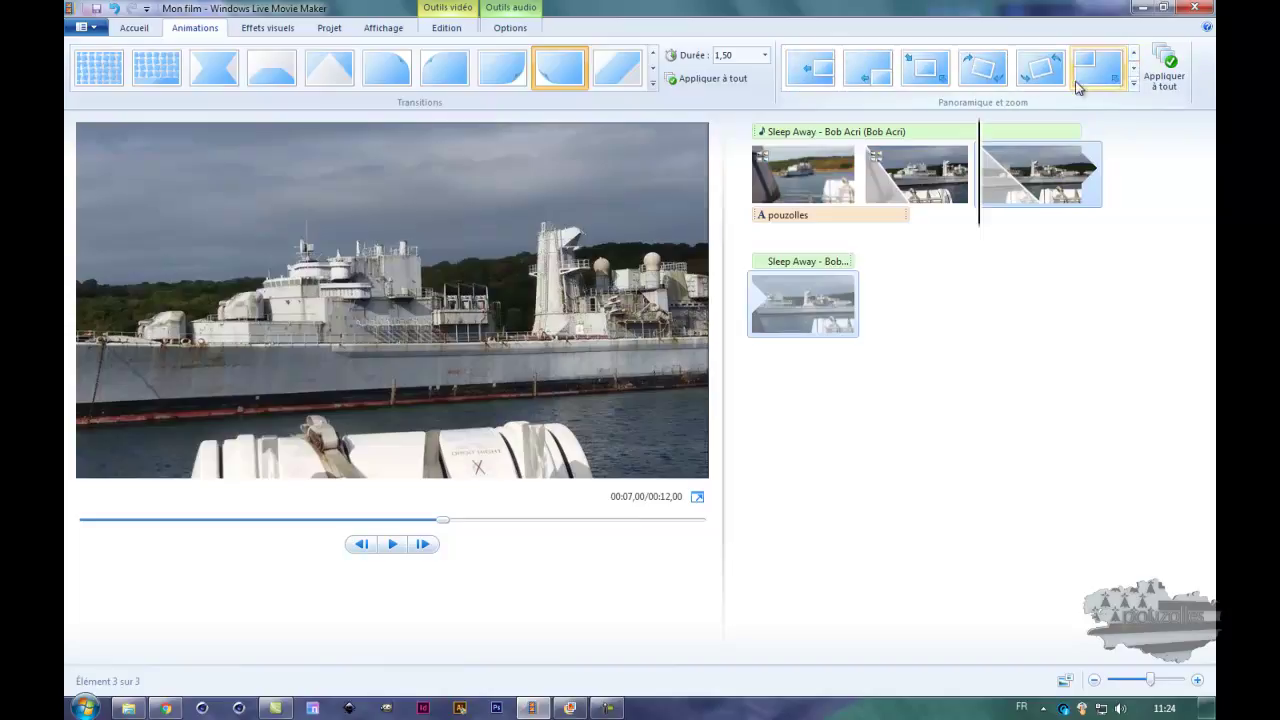
pyautogui.click(982, 70)
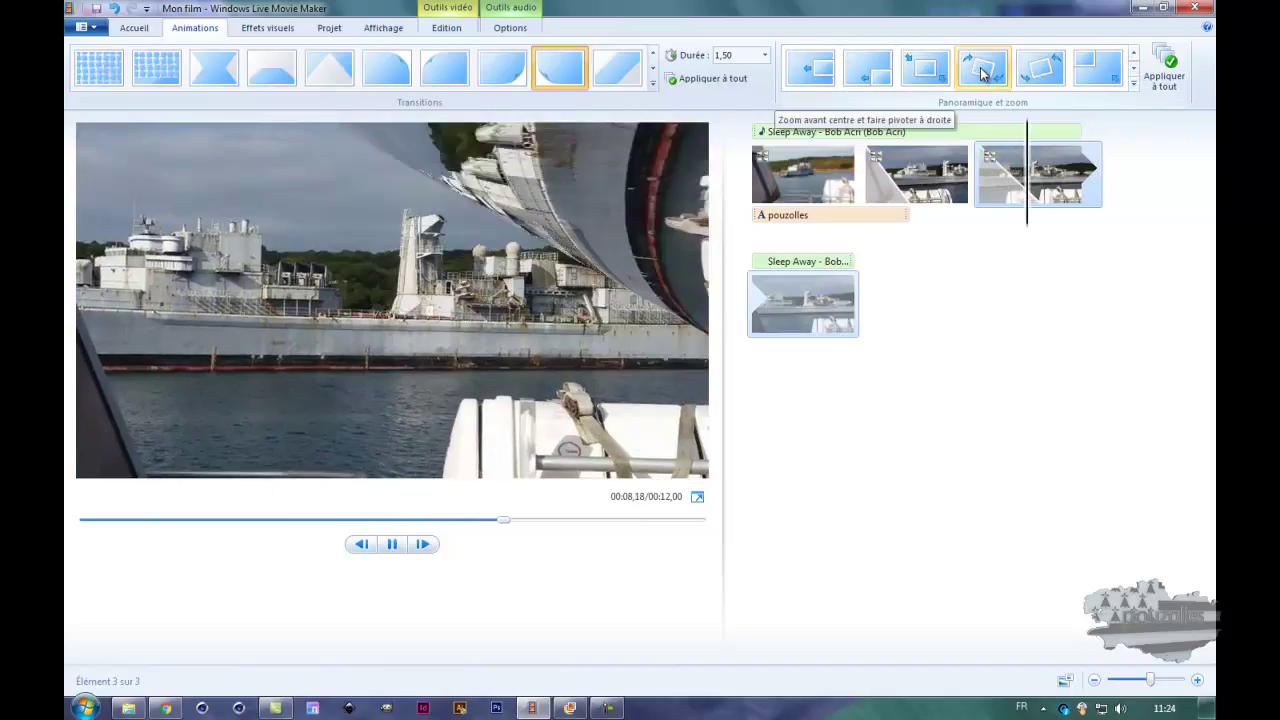
pyautogui.click(982, 70)
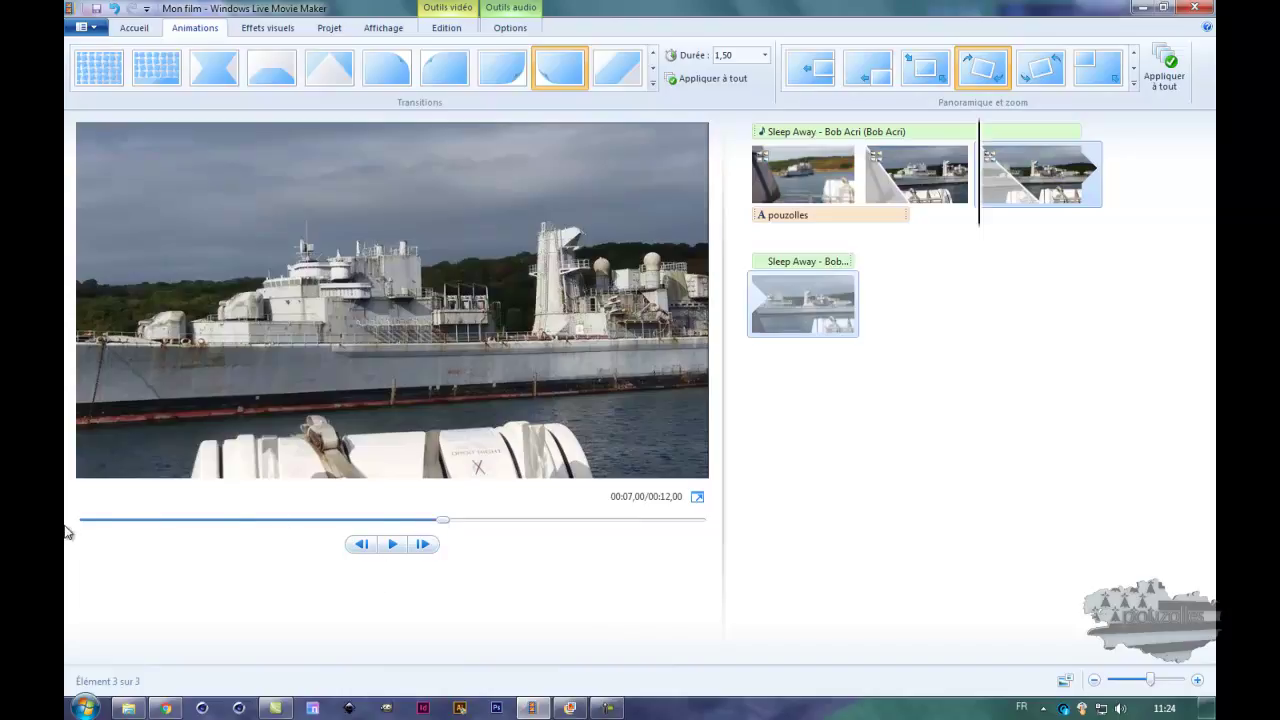
# Play the film from the start in the preview and in full screen, and return the playhead to the beginning.
pyautogui.moveTo(440, 521); pyautogui.dragTo(66, 531)
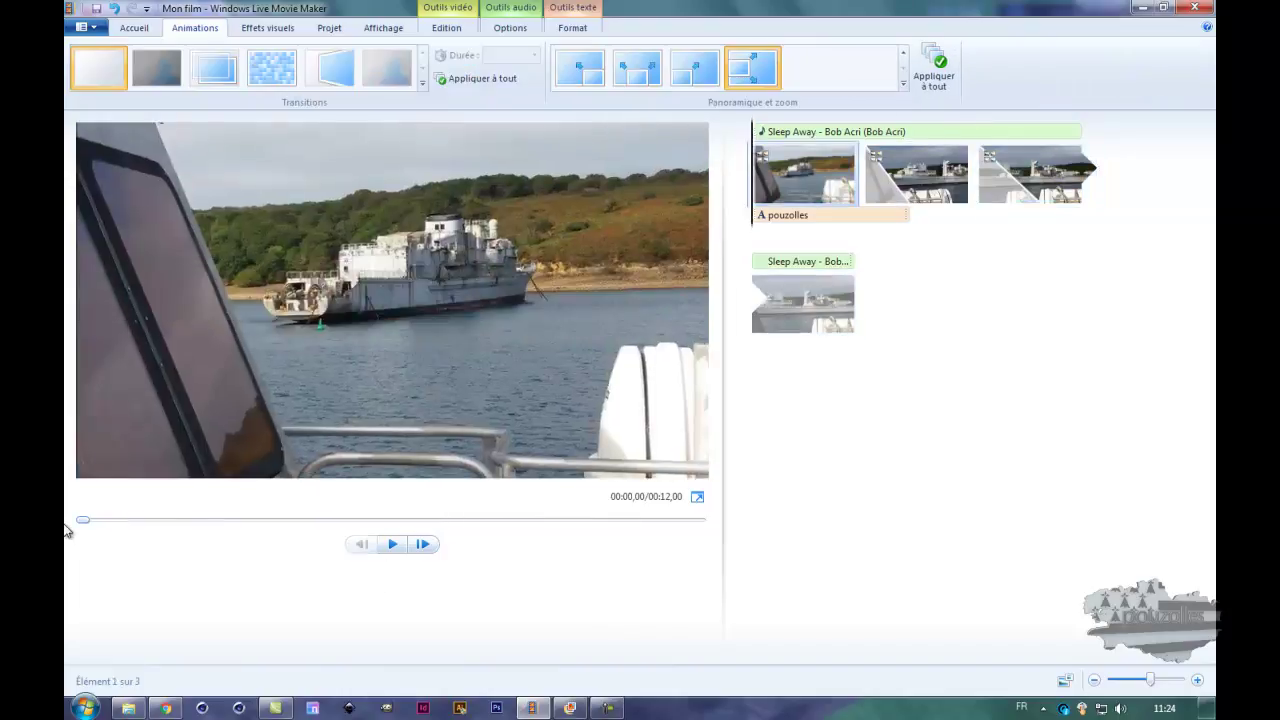
pyautogui.click(393, 544)
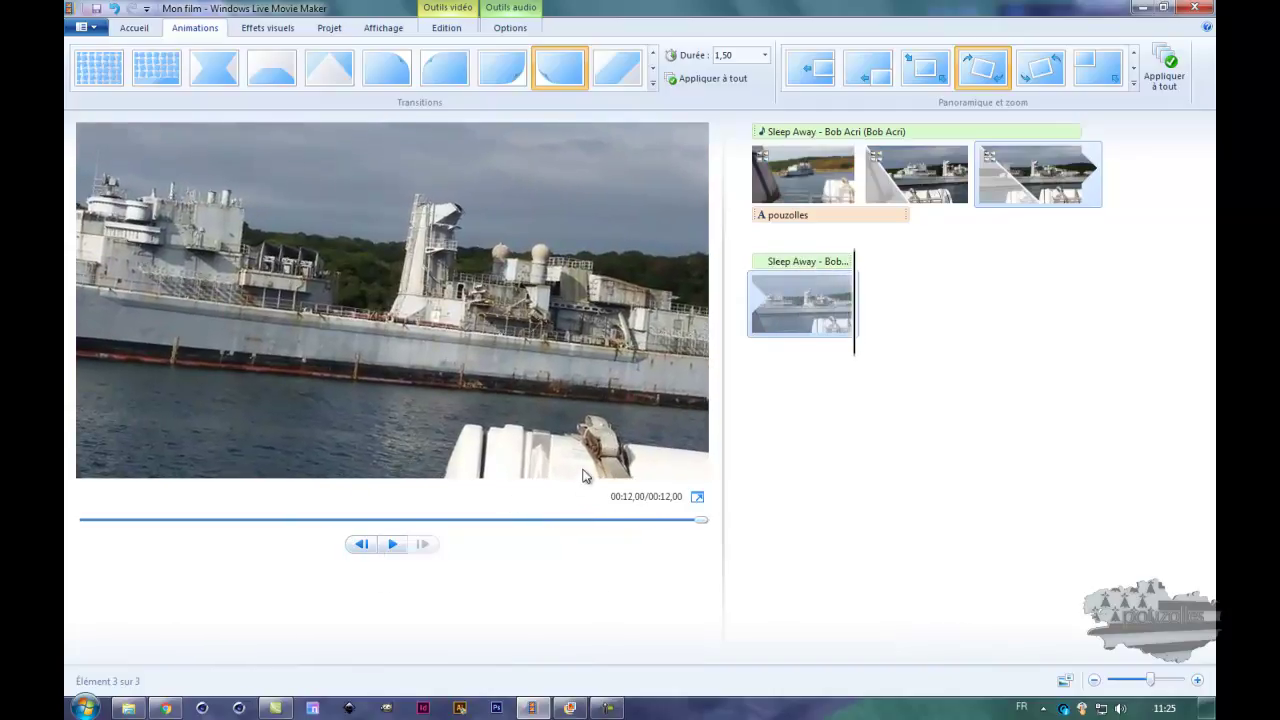
pyautogui.moveTo(694, 521); pyautogui.dragTo(67, 528)
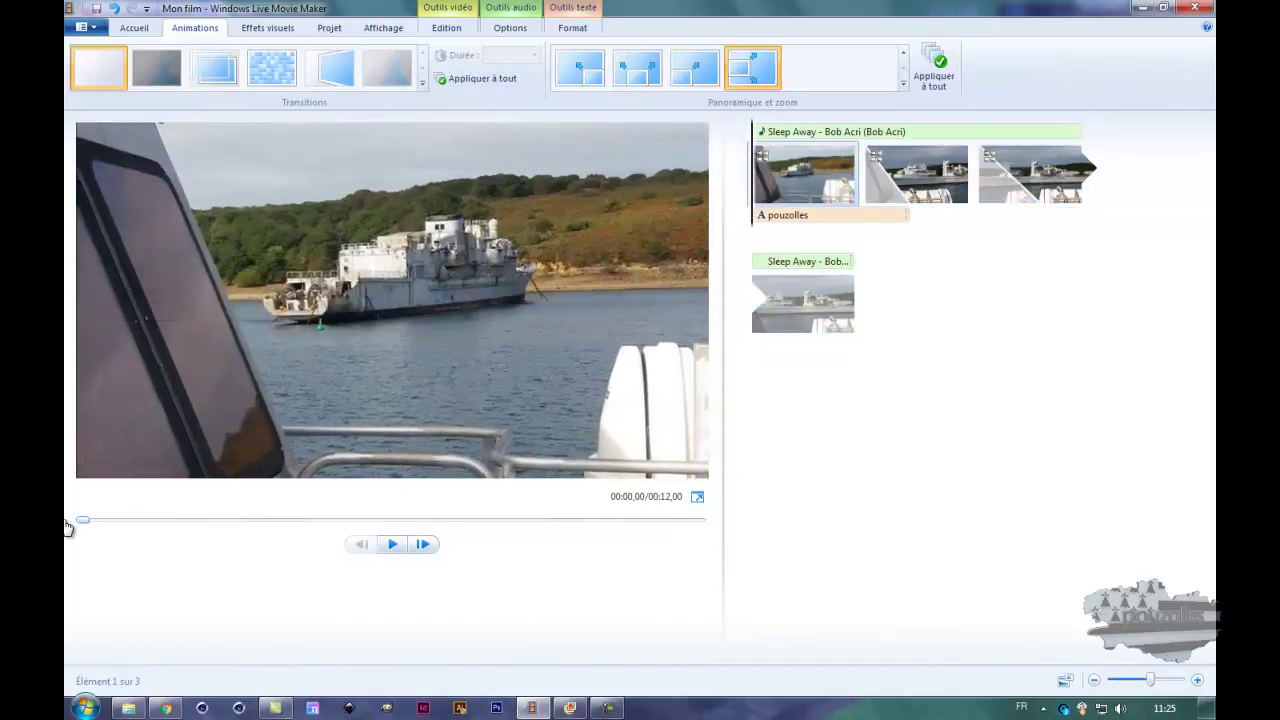
pyautogui.click(698, 499)
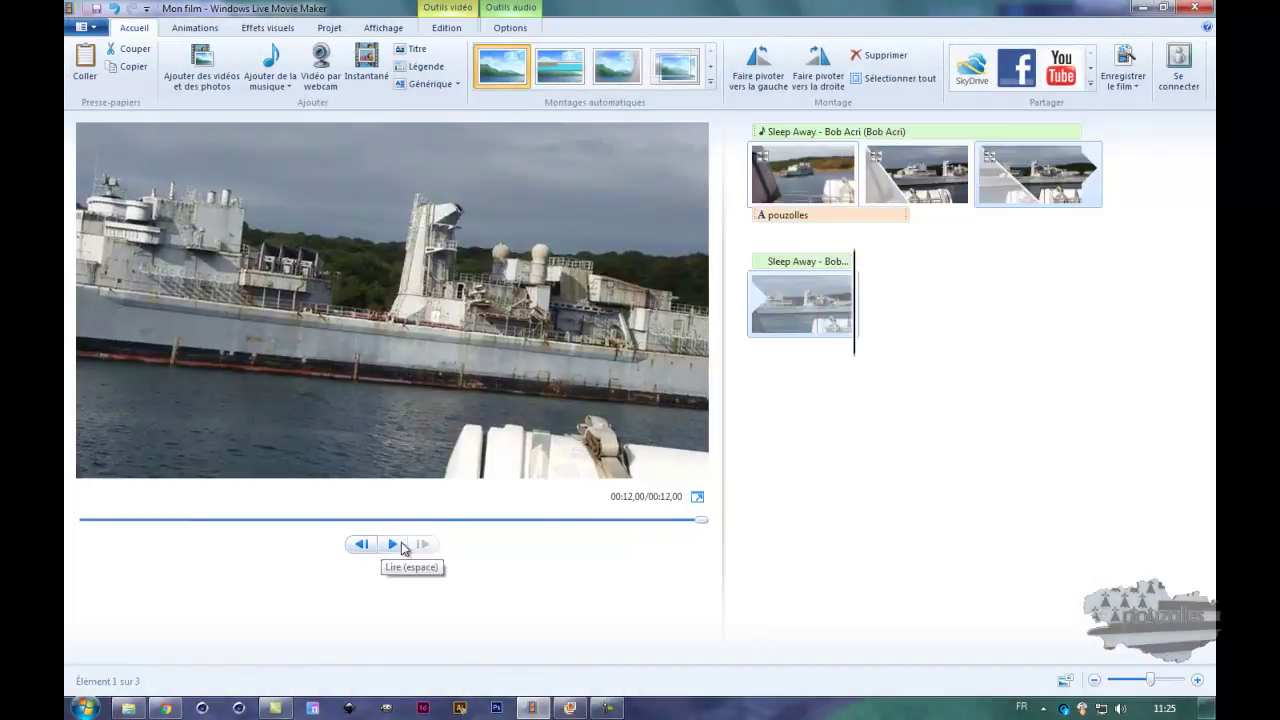
pyautogui.moveTo(700, 522); pyautogui.dragTo(76, 539)
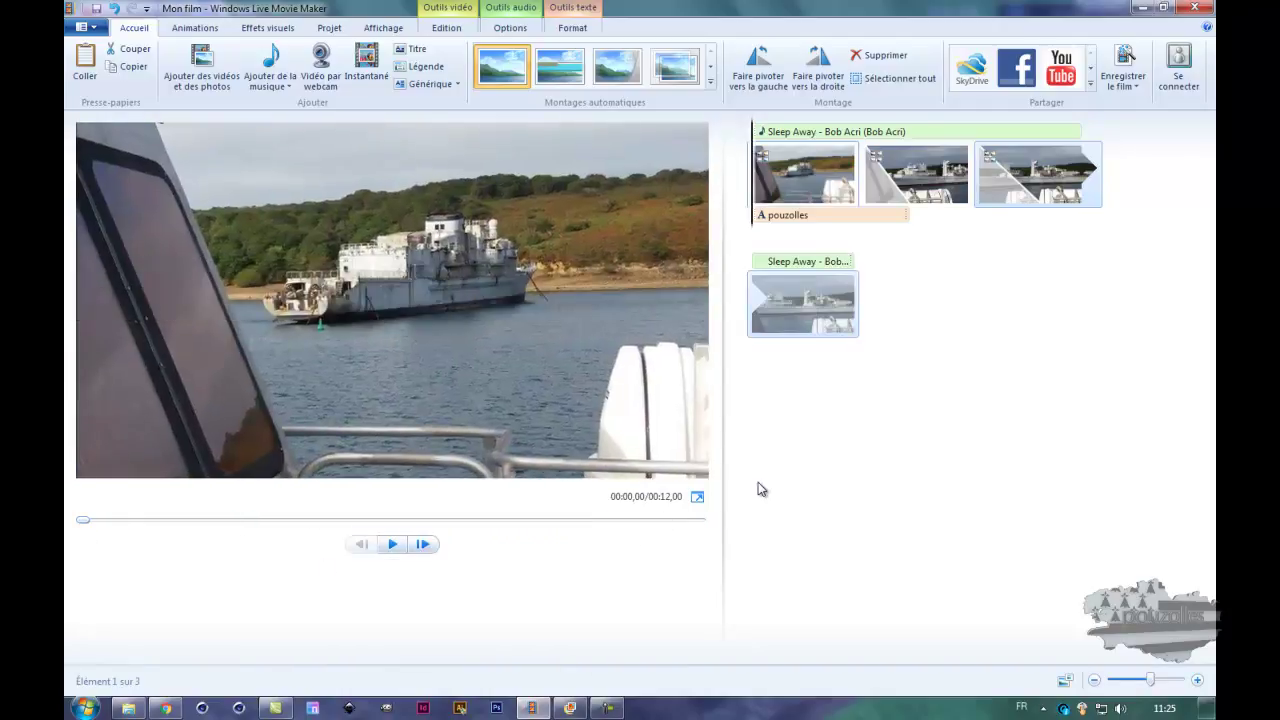
# Display the storyboard thumbnails as Très petites icônes, and look at the third photo's details, editing settings and animation settings.
pyautogui.click(1066, 683)
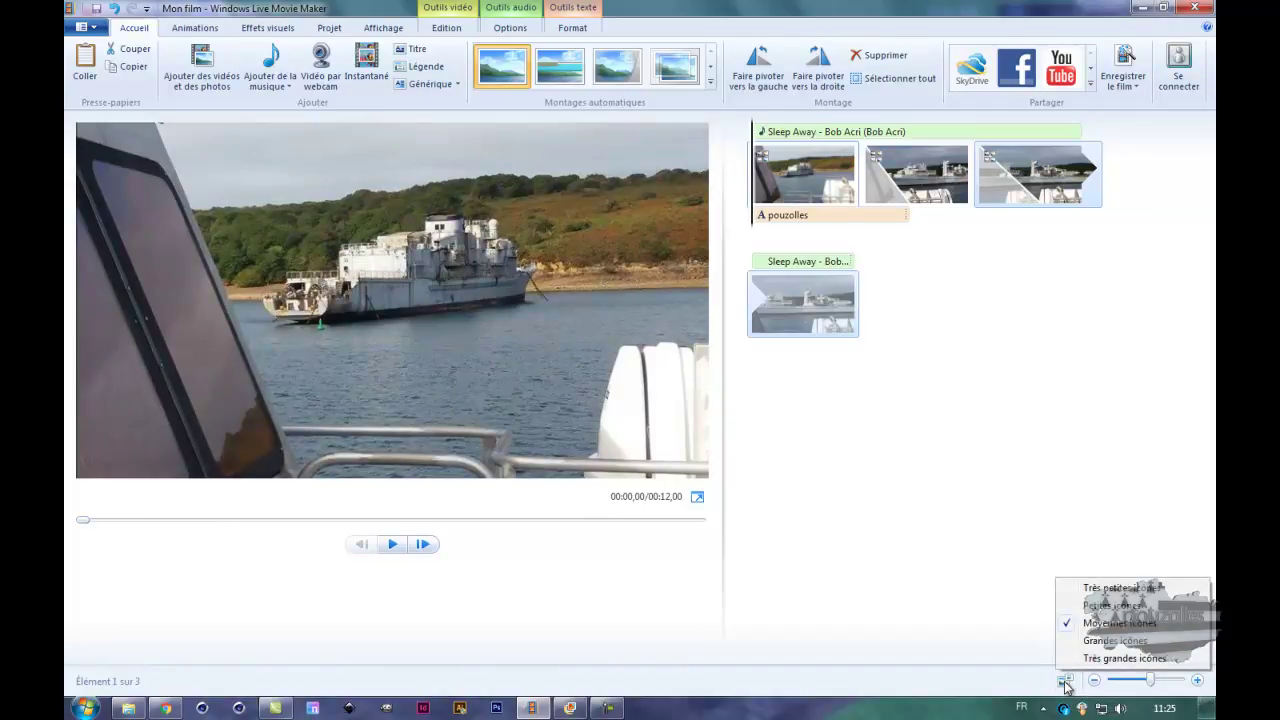
pyautogui.click(1102, 590)
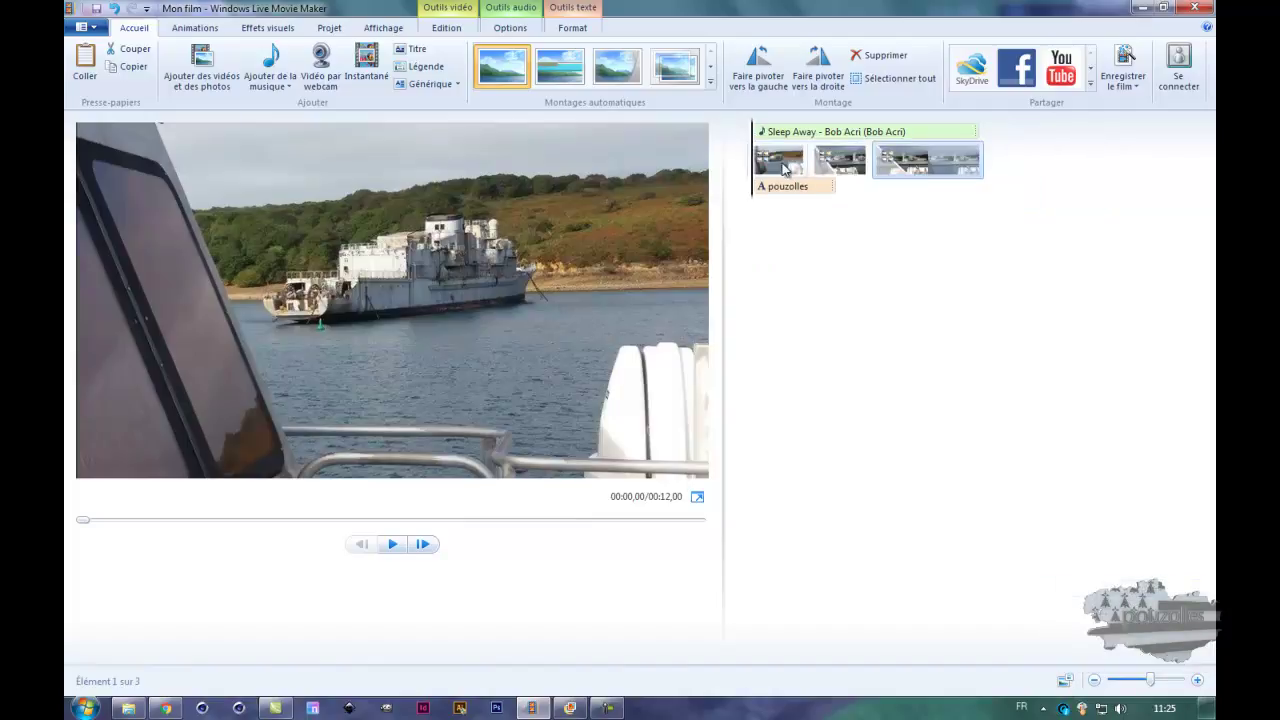
pyautogui.moveTo(923, 167)
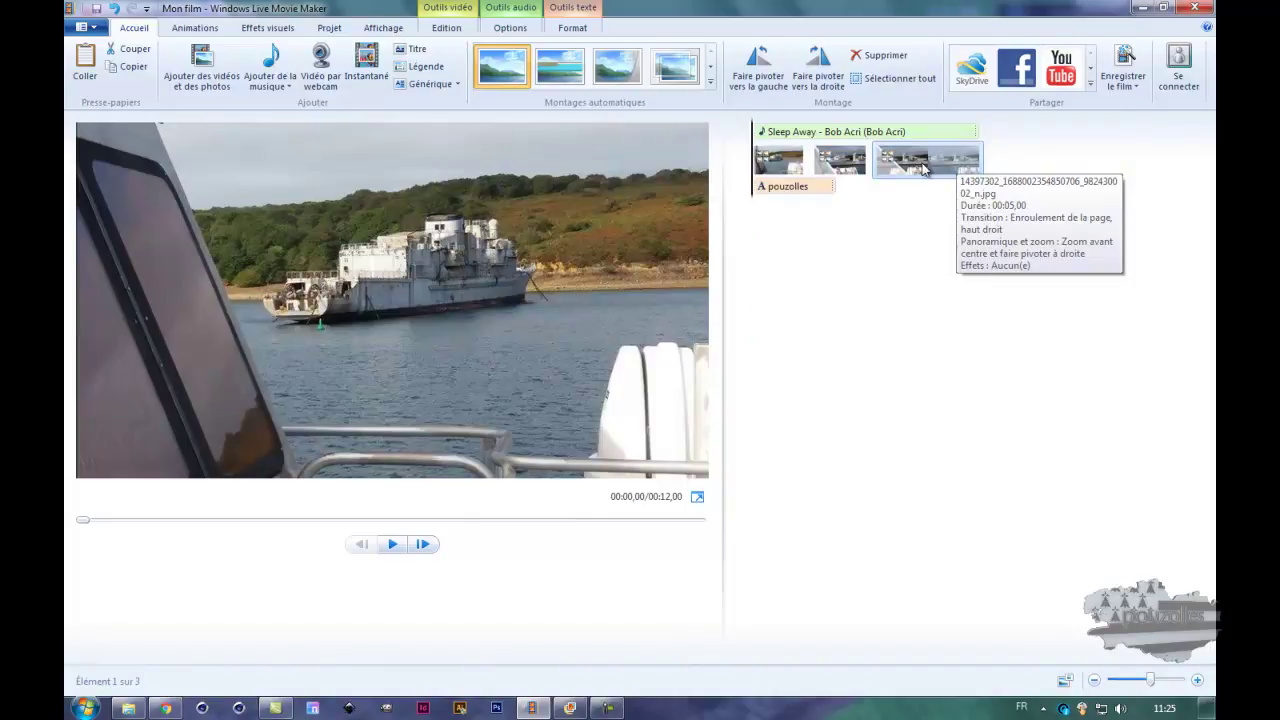
pyautogui.click(923, 167)
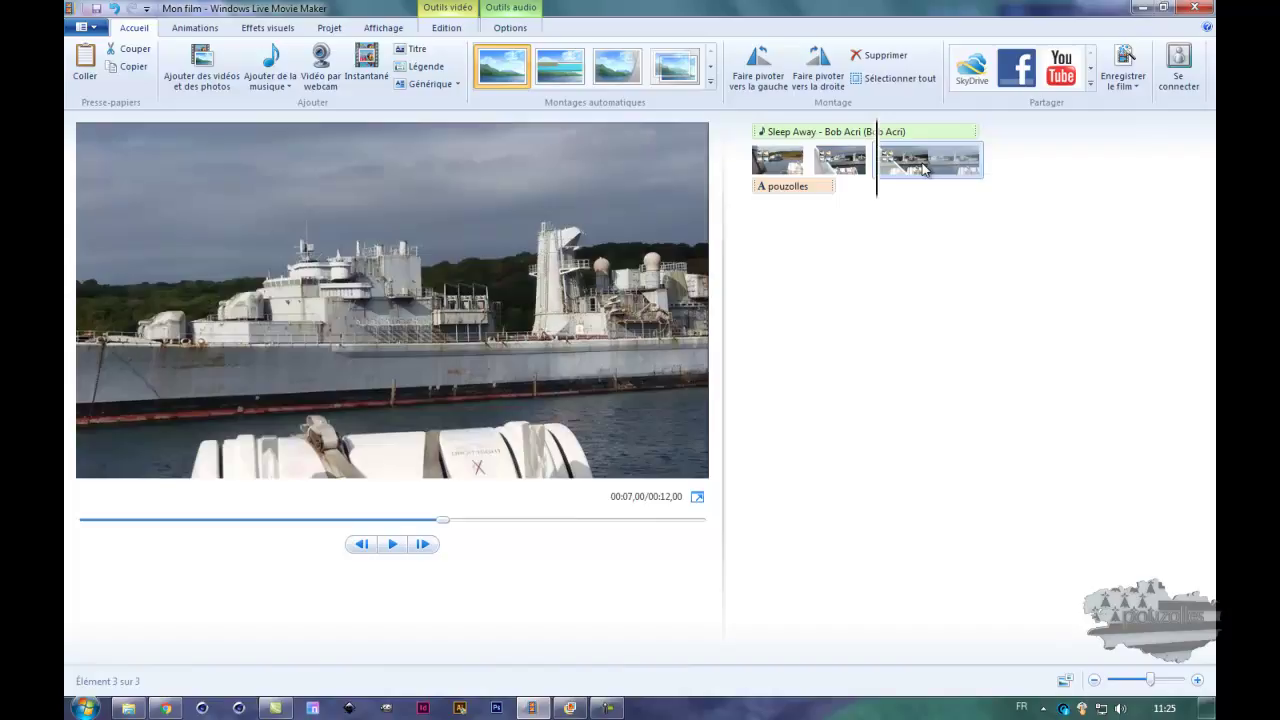
pyautogui.click(457, 15)
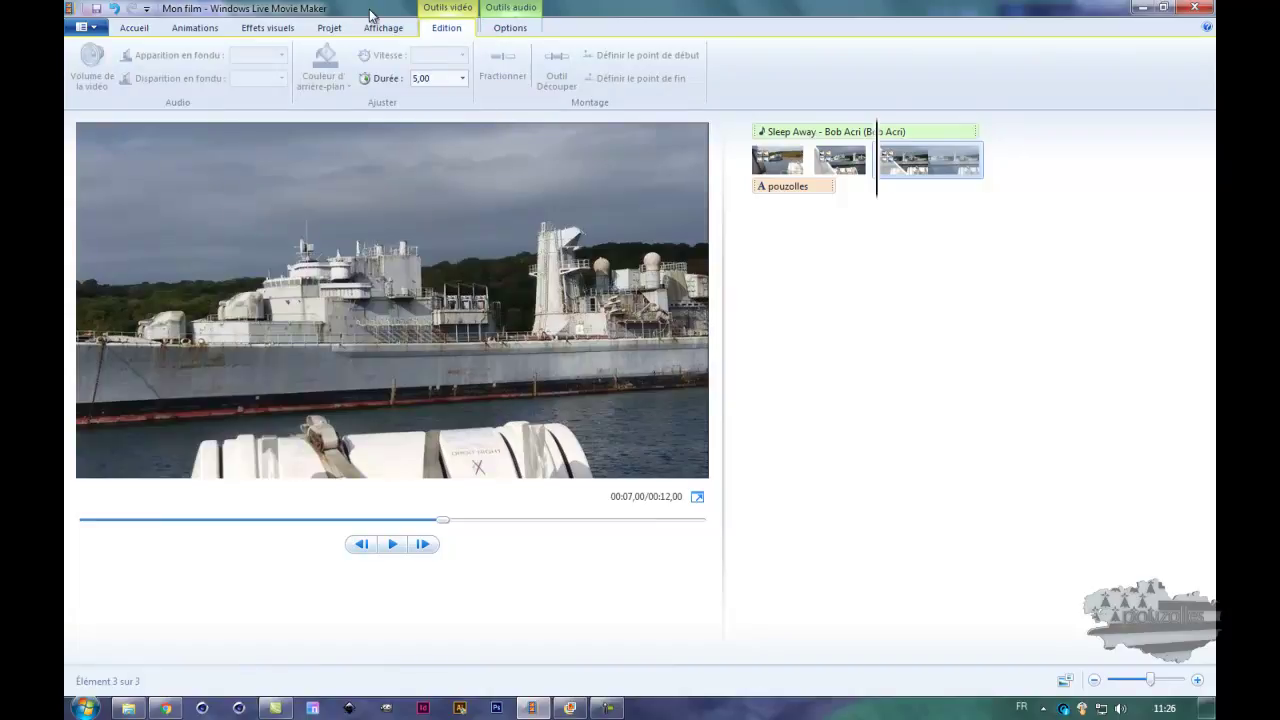
pyautogui.click(195, 29)
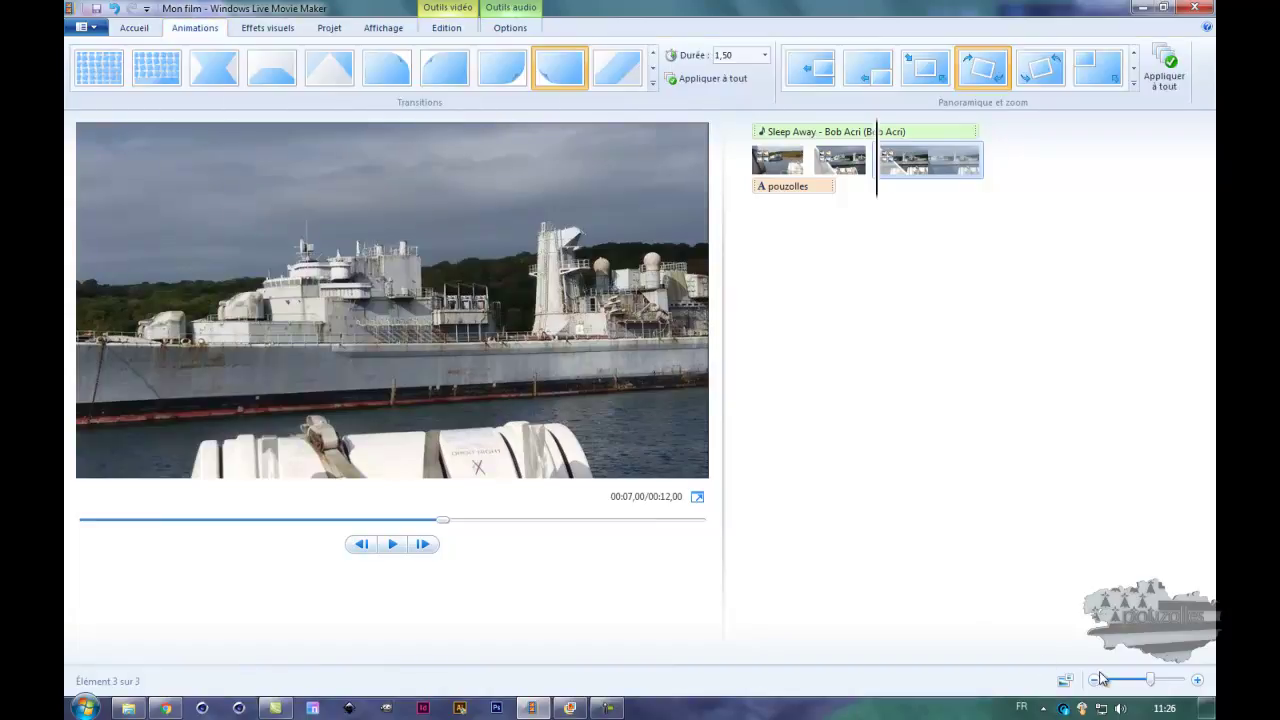
# Compare the Très grandes, Moyennes and Très petites icônes thumbnail sizes in the storyboard, and finish with Moyennes icônes.
pyautogui.click(1065, 680)
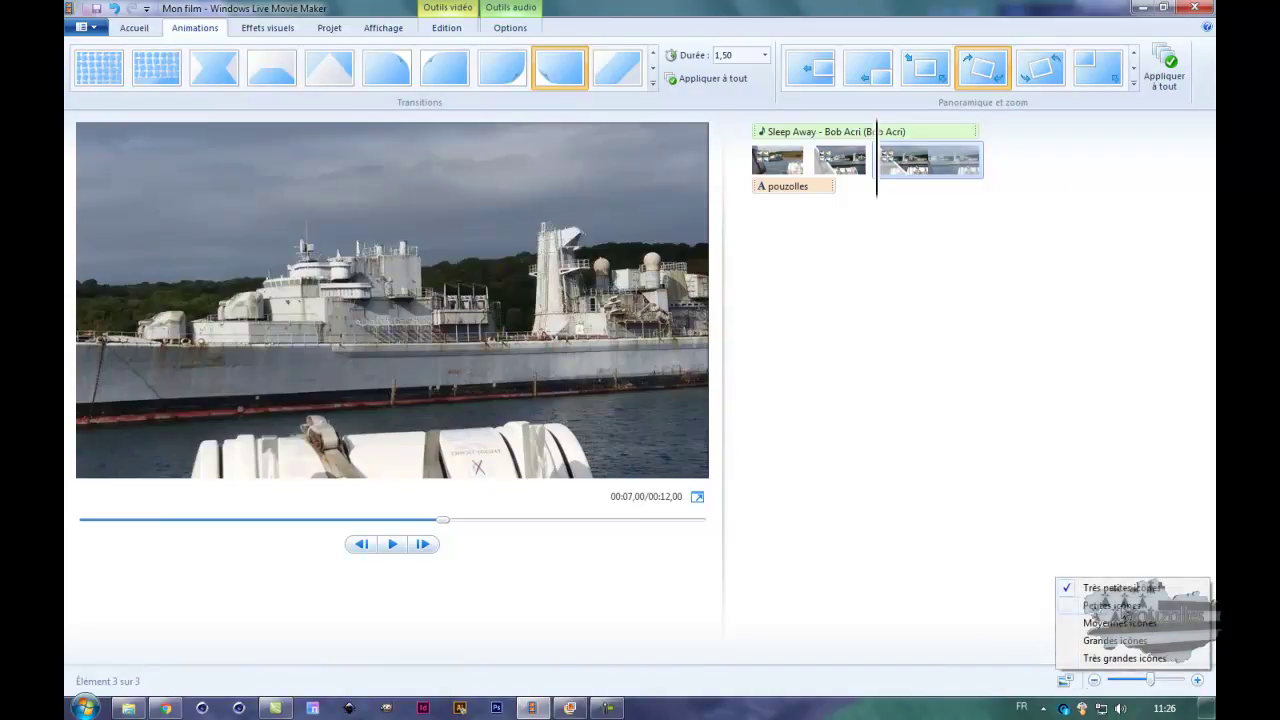
pyautogui.click(1120, 658)
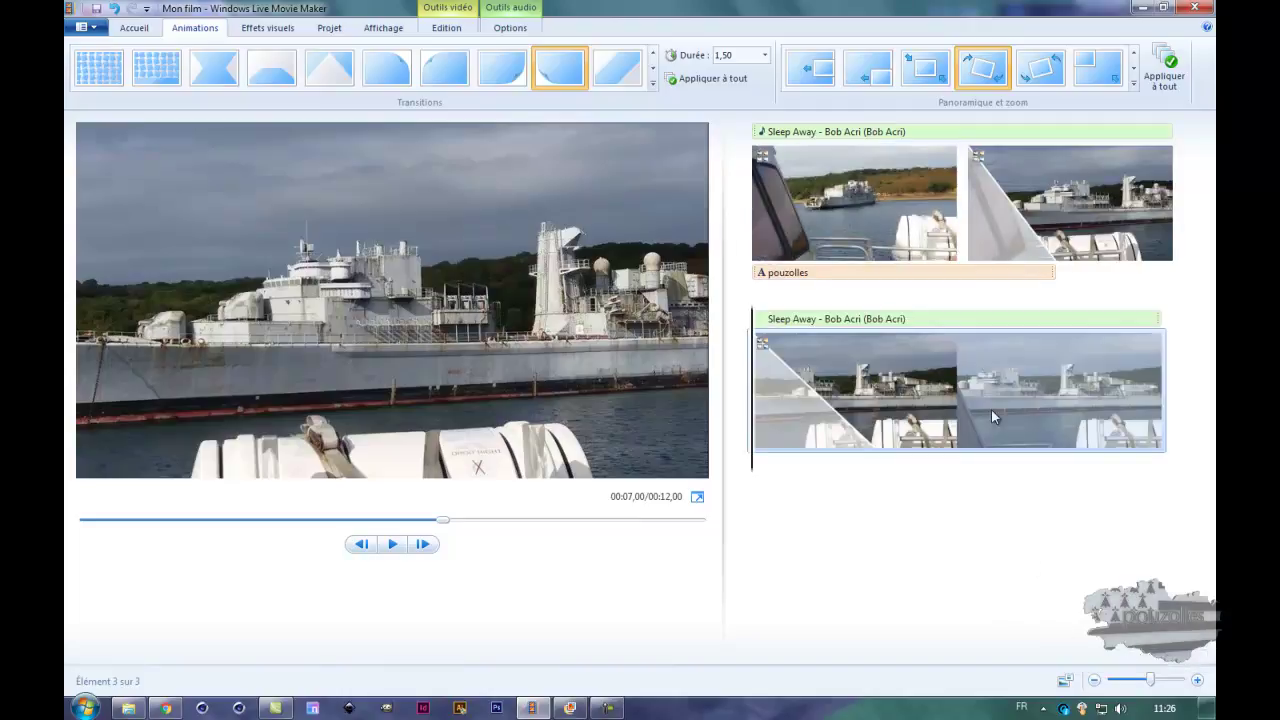
pyautogui.click(1065, 682)
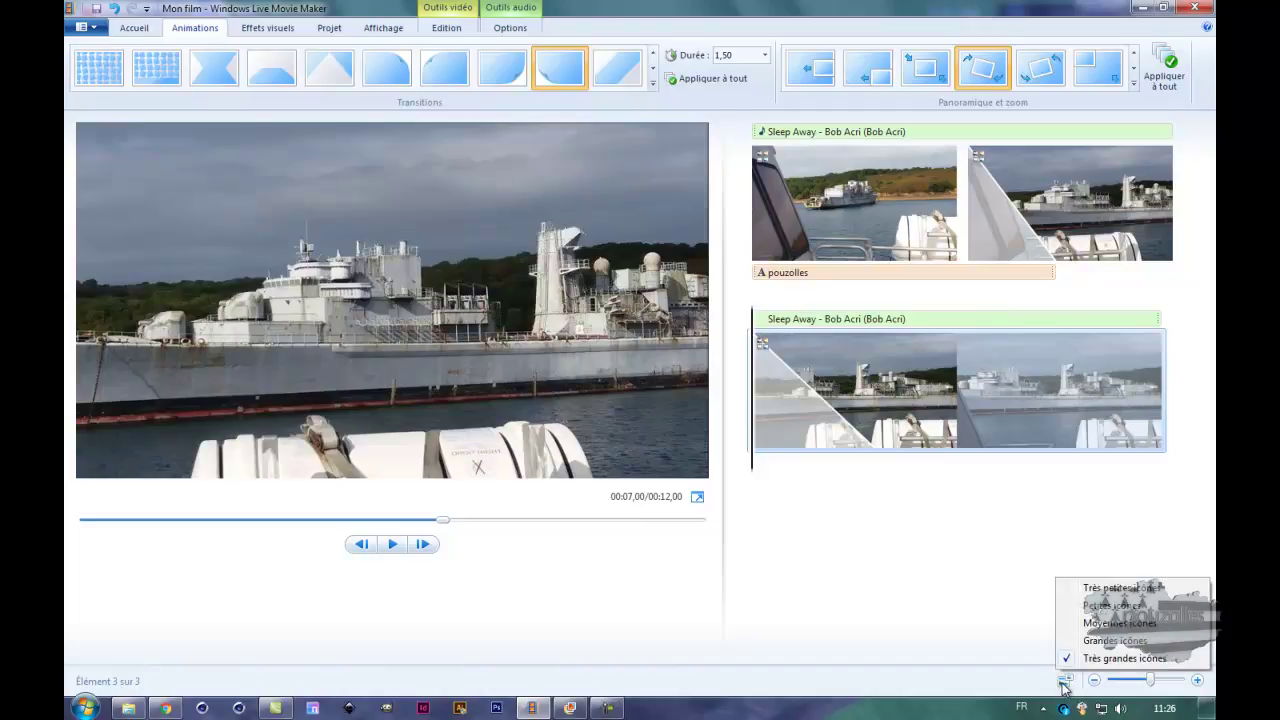
pyautogui.click(1090, 631)
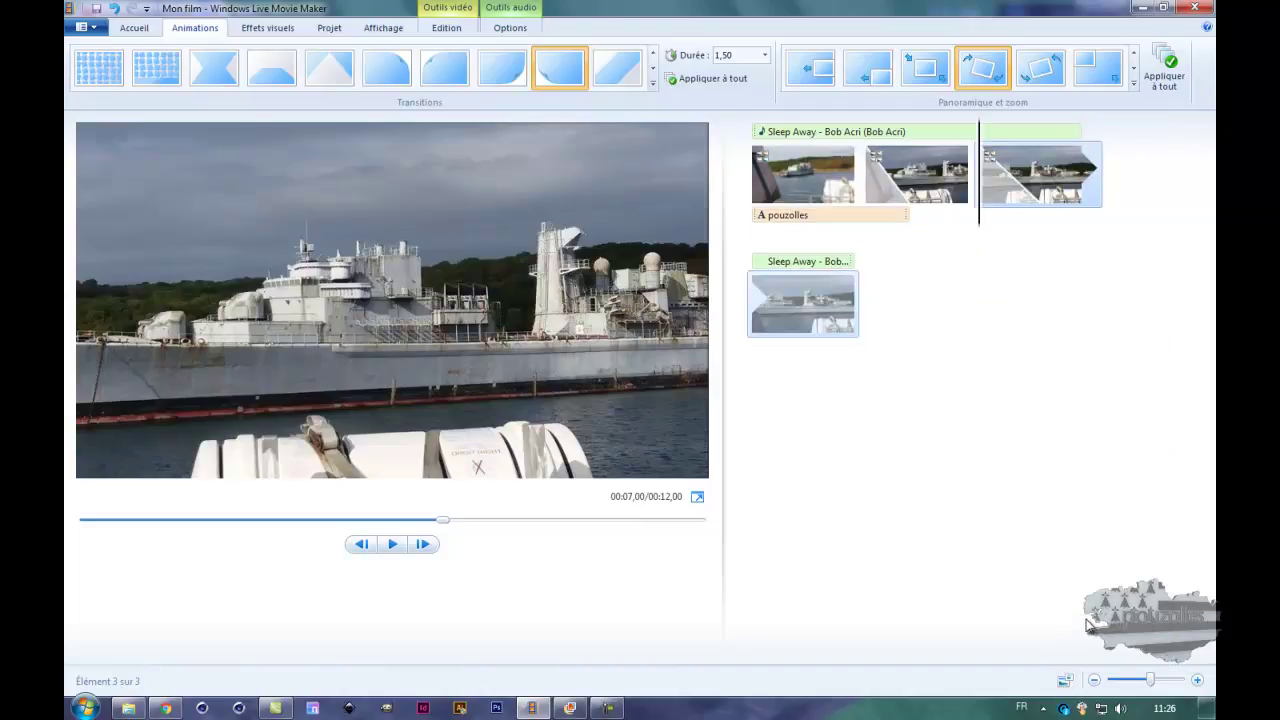
pyautogui.click(1065, 681)
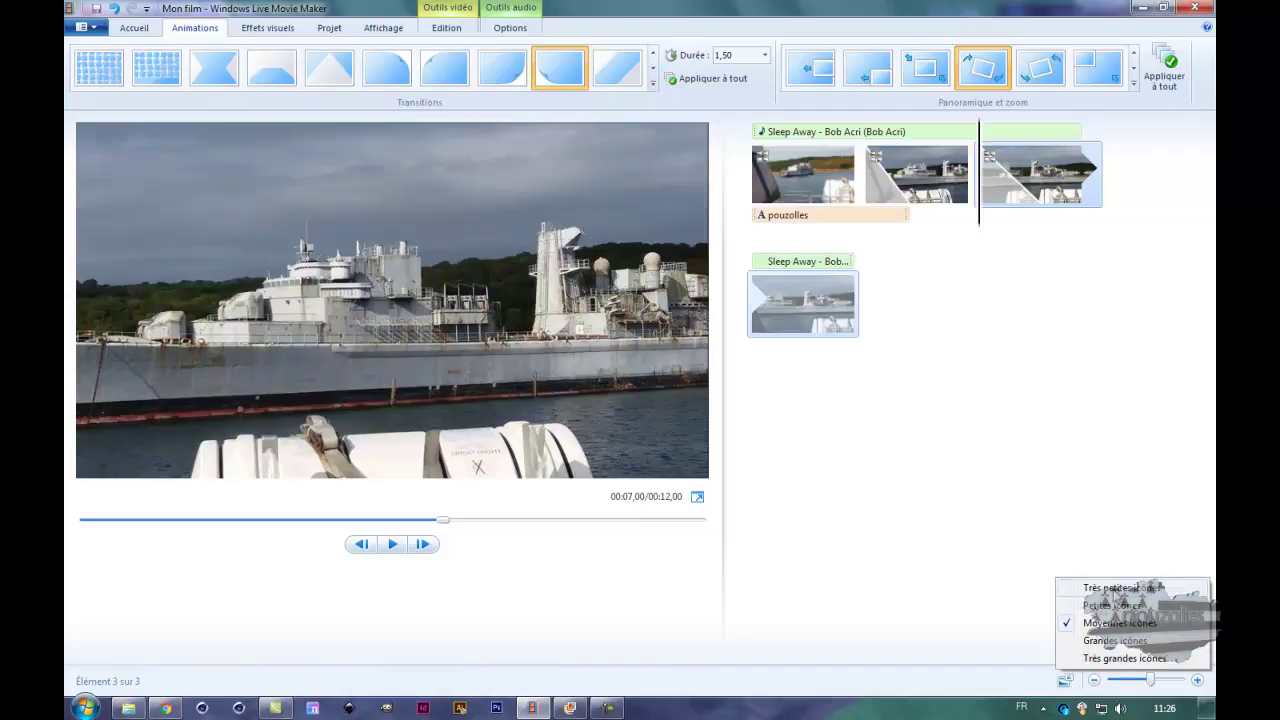
pyautogui.click(1115, 588)
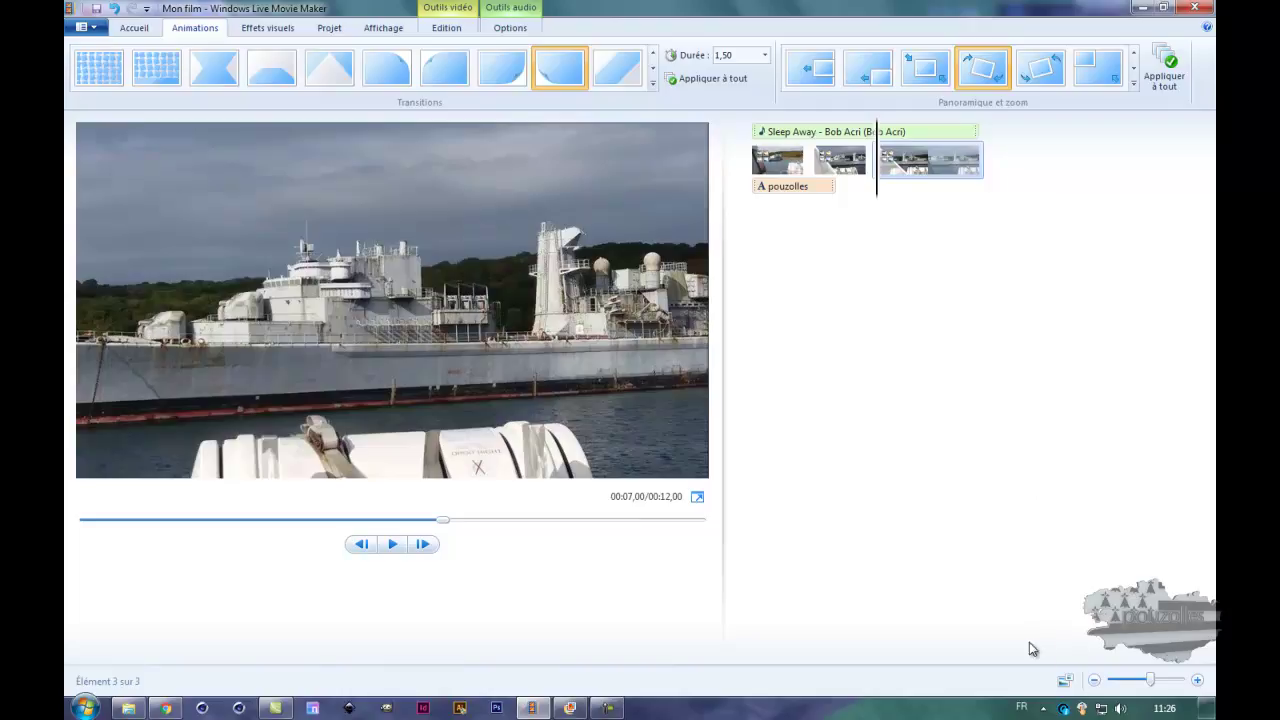
pyautogui.click(1065, 681)
pyautogui.click(1095, 622)
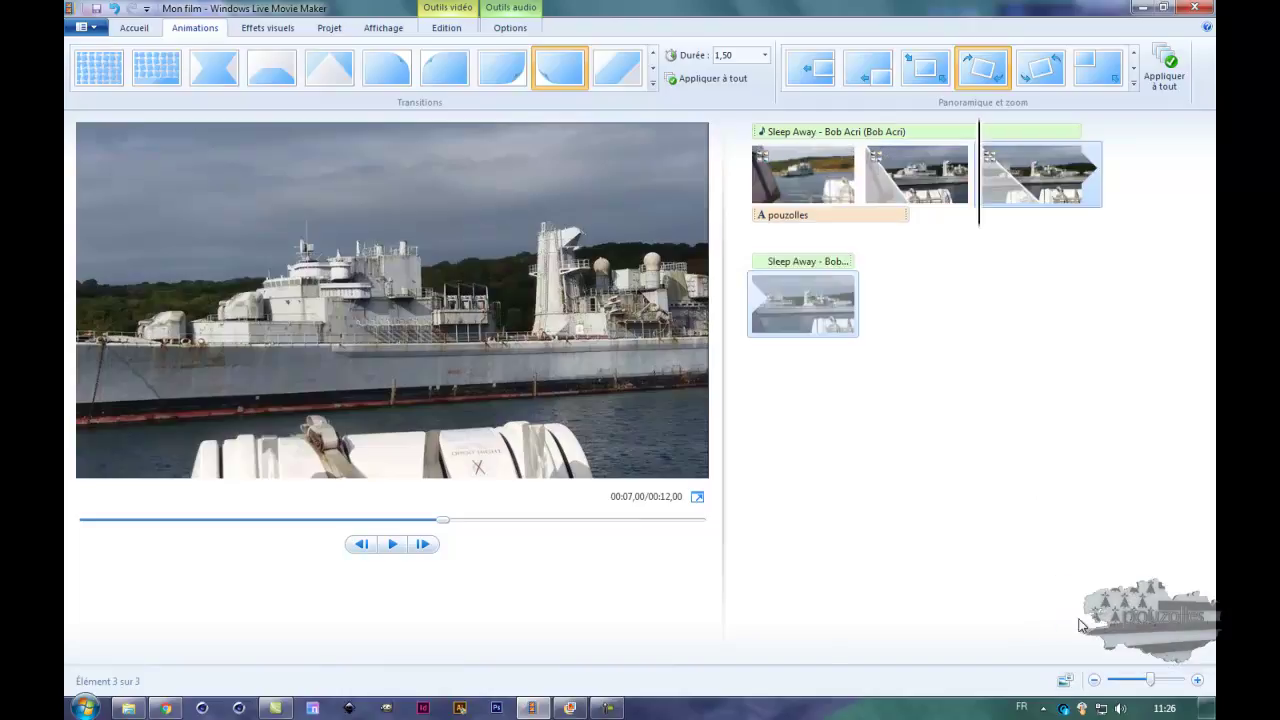
# Enlarge and reduce the storyboard's time scale, and leave it slightly enlarged so each photo spans more thumbnails.
pyautogui.moveTo(1152, 684); pyautogui.dragTo(1175, 688)
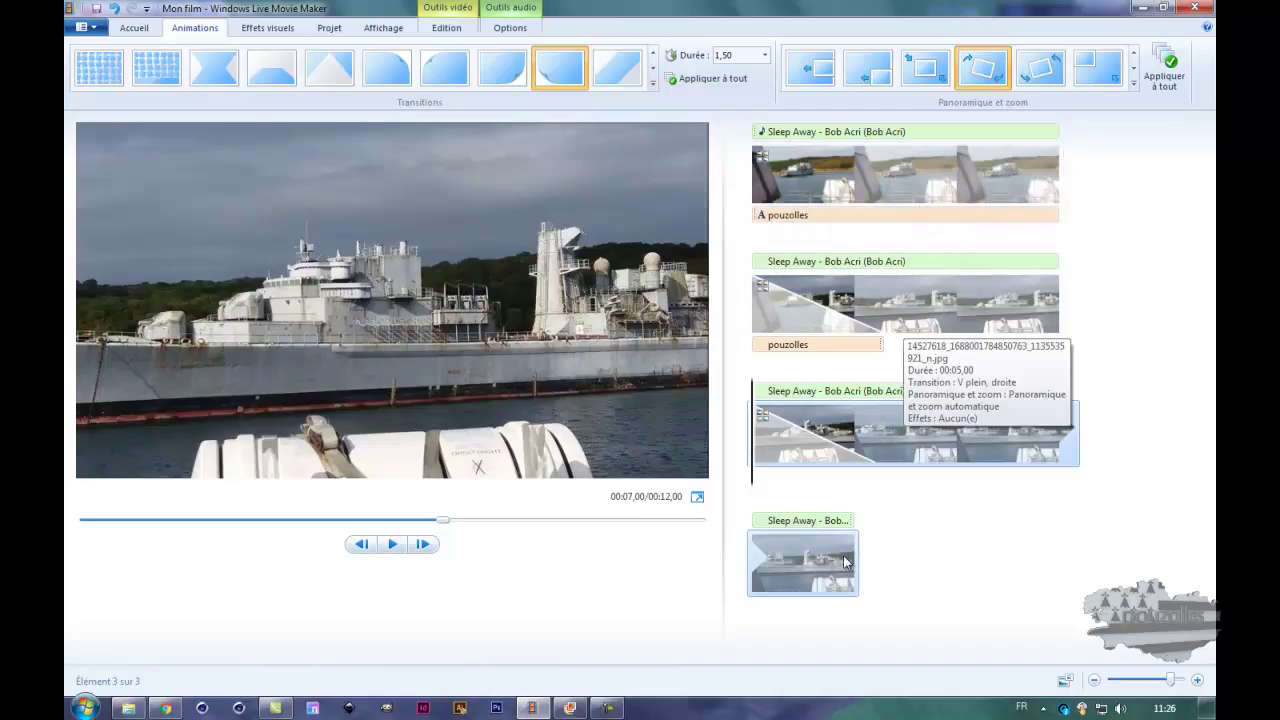
pyautogui.click(1146, 680)
pyautogui.click(1146, 680)
pyautogui.click(1146, 680)
pyautogui.click(1146, 680)
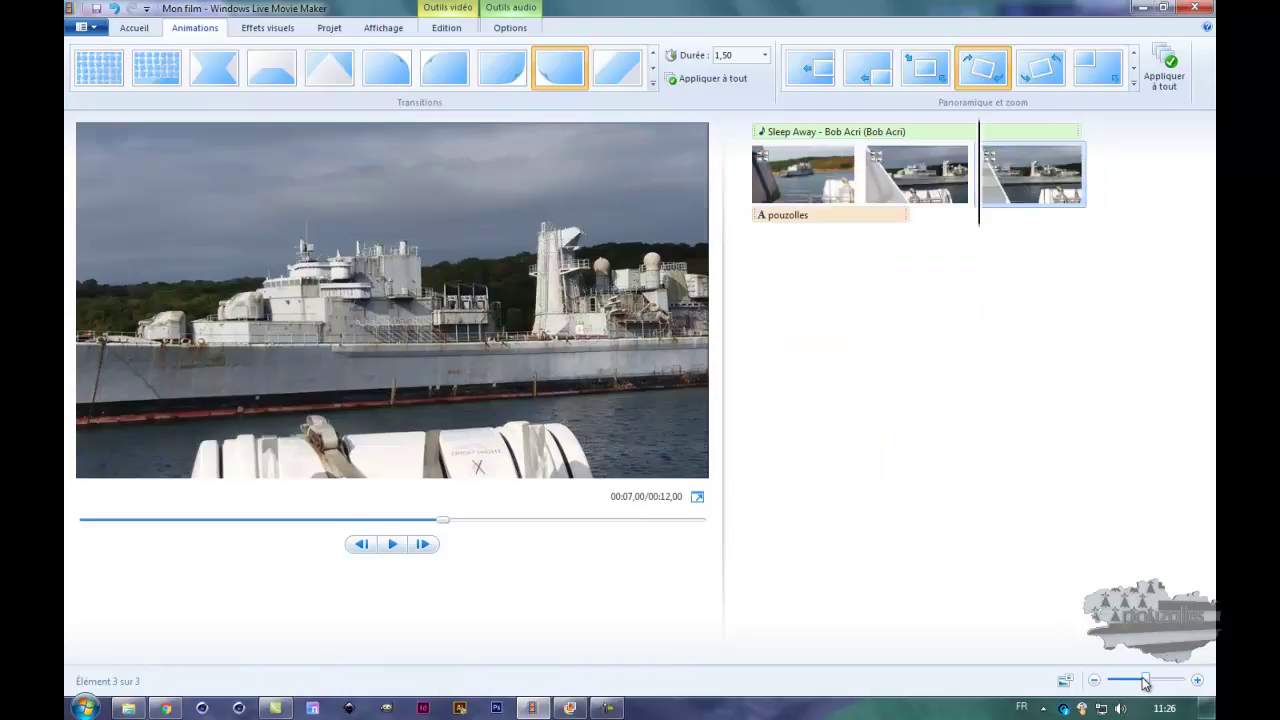
pyautogui.moveTo(1151, 680); pyautogui.dragTo(1157, 680)
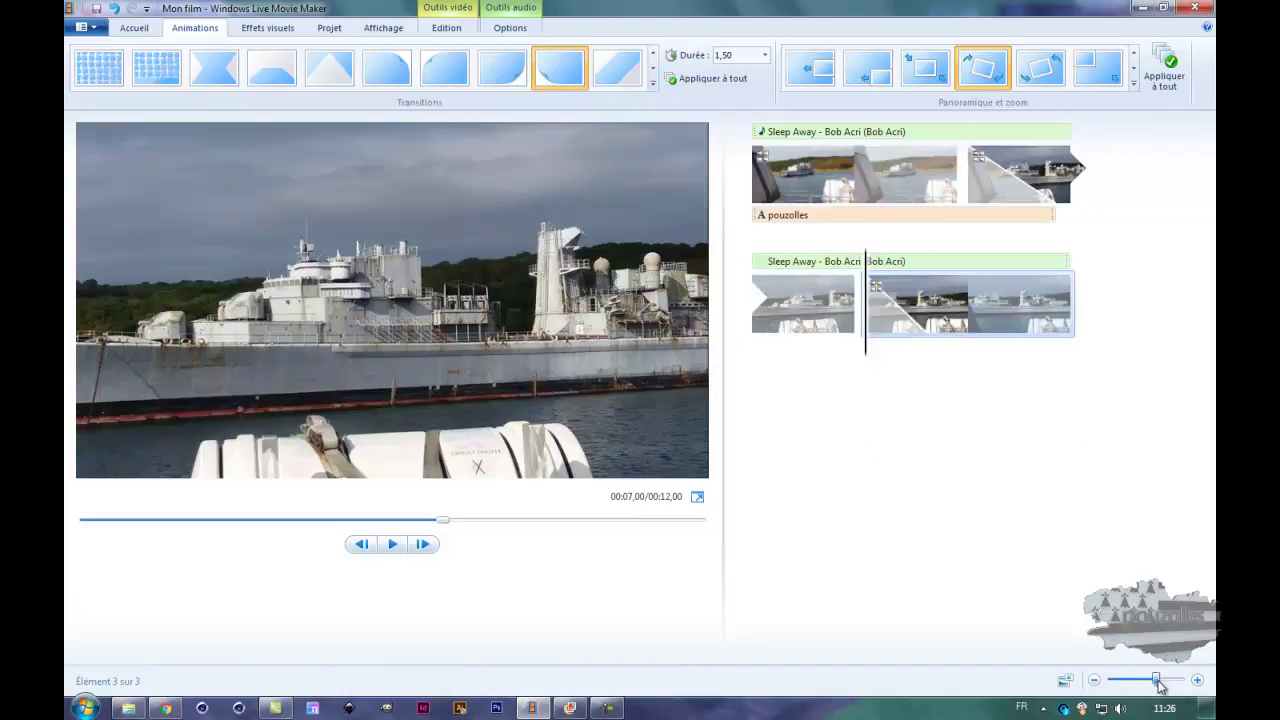
# Apply the third photo's pan and zoom effect, Zoom avant centre et faire pivoter à droite, to all photos.
pyautogui.click(872, 182)
pyautogui.click(968, 188)
pyautogui.click(908, 313)
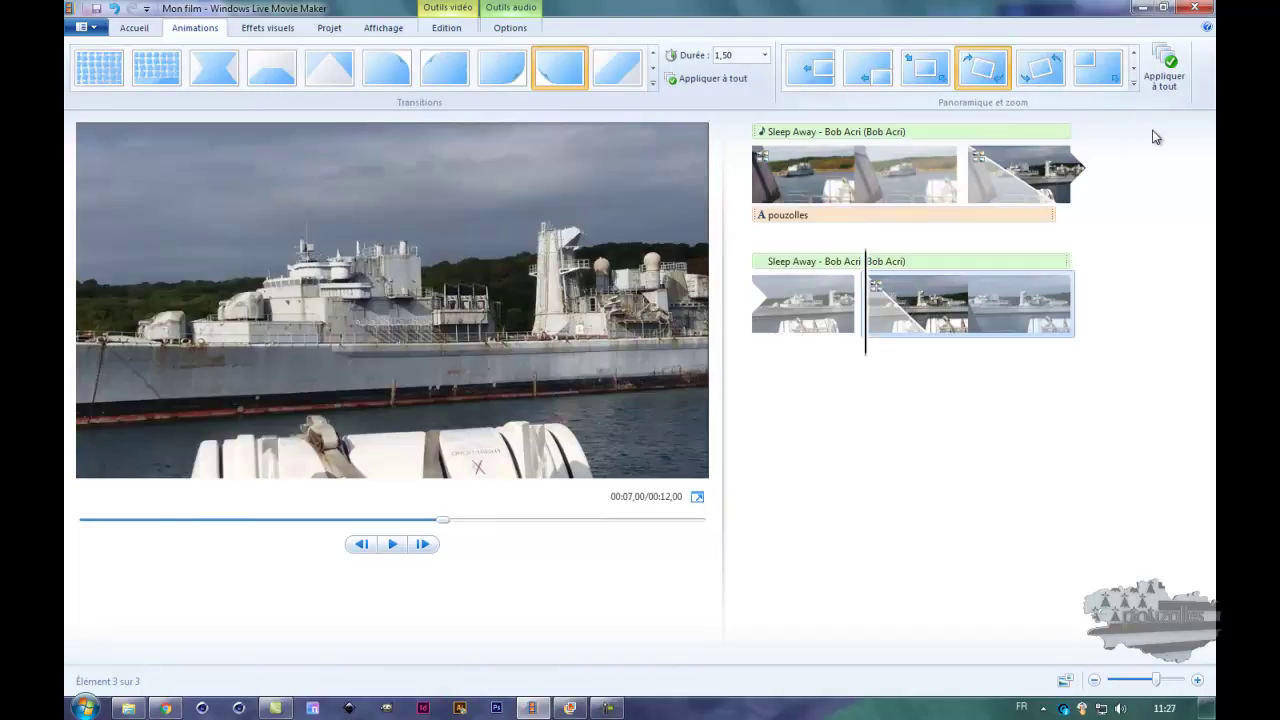
pyautogui.click(1172, 62)
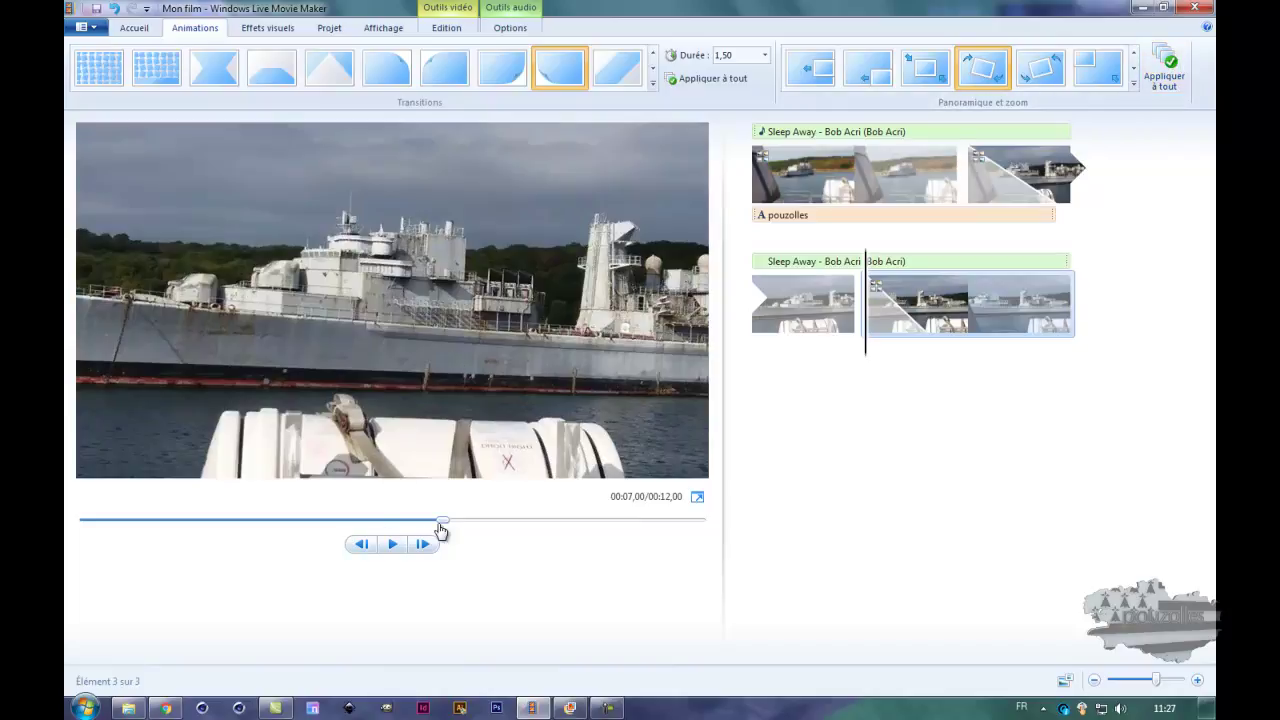
# Play the film from the start to review the pan and zoom on each photo, and return the playhead to the beginning.
pyautogui.moveTo(326, 535); pyautogui.dragTo(68, 540)
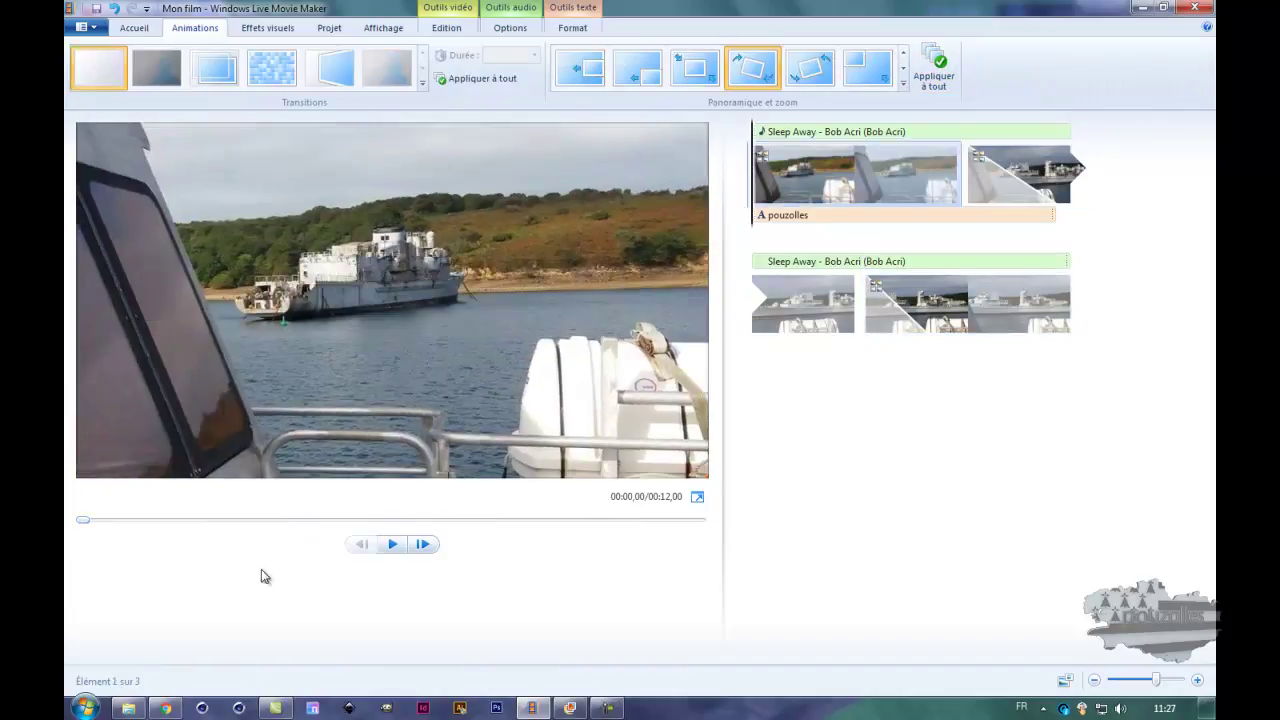
pyautogui.click(392, 545)
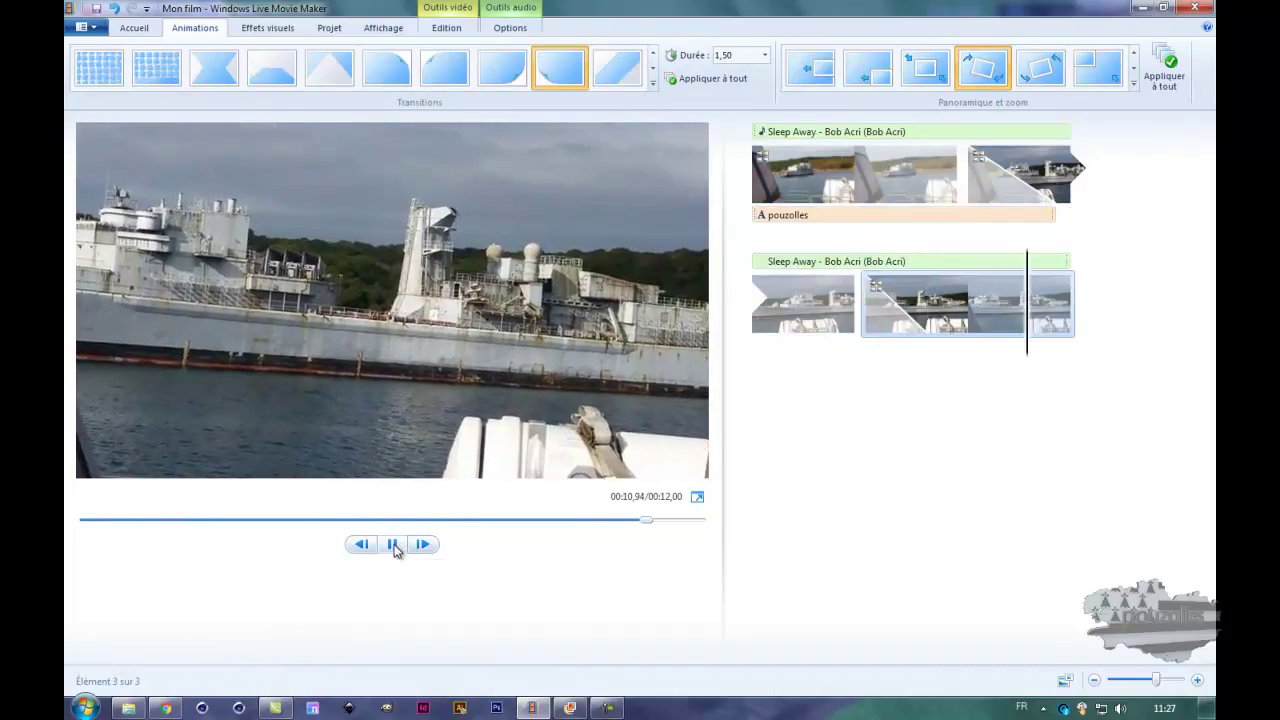
pyautogui.click(393, 544)
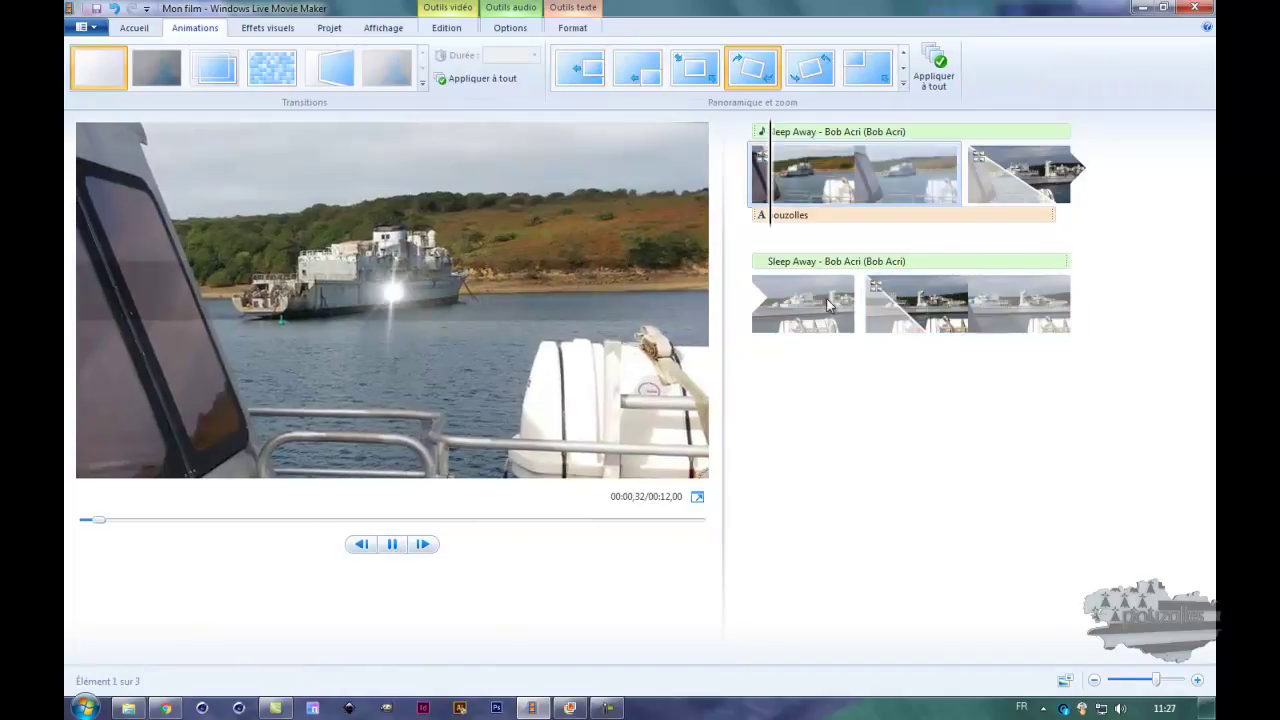
pyautogui.click(392, 544)
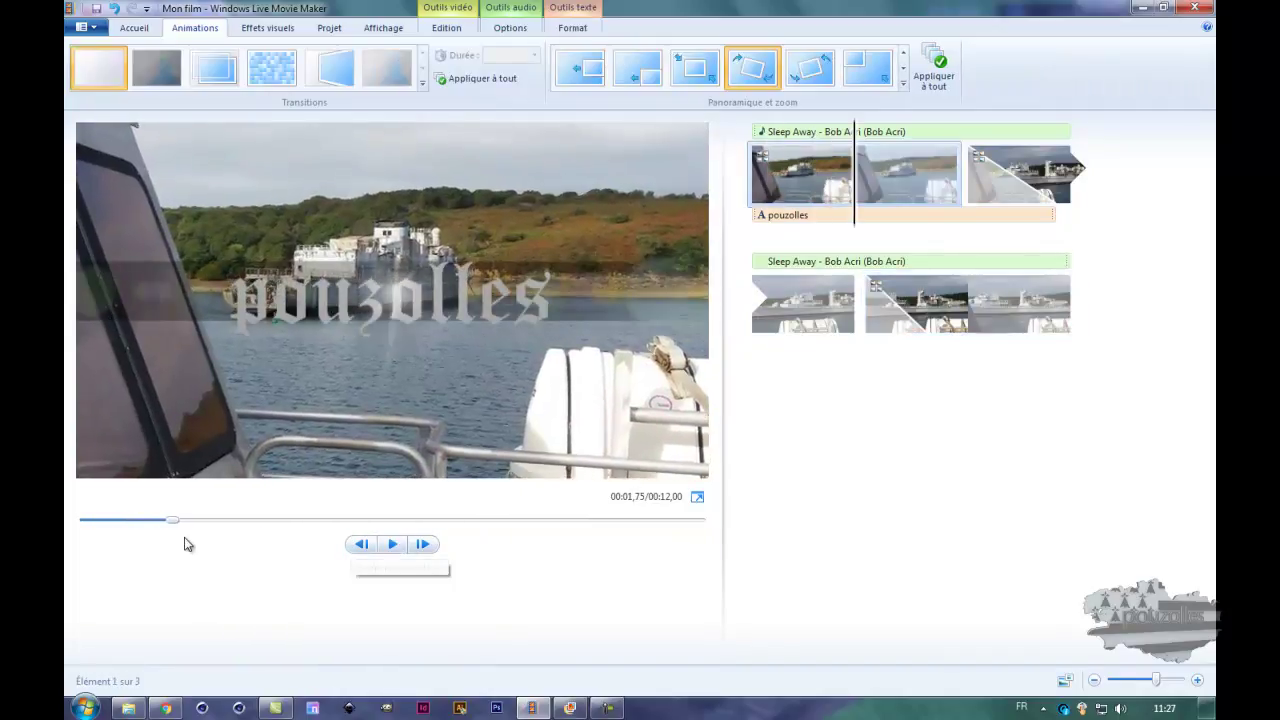
pyautogui.moveTo(173, 521); pyautogui.dragTo(67, 533)
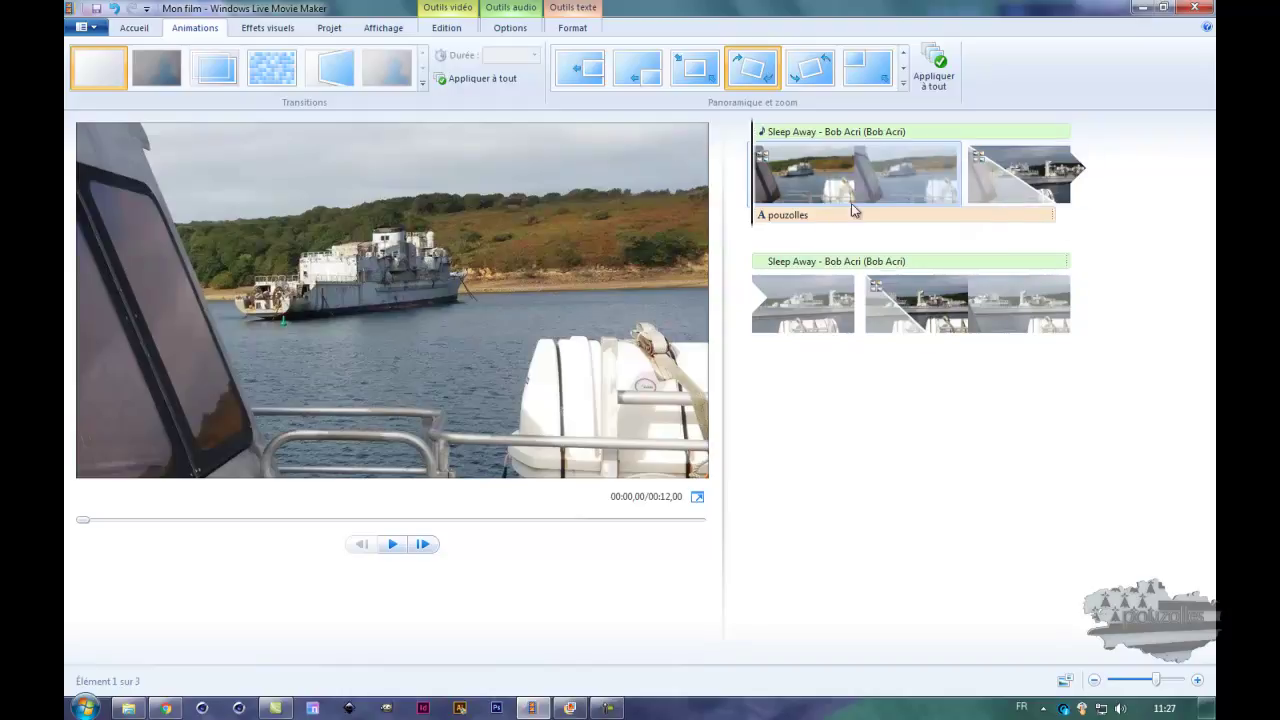
# Apply the blur visual effect to the first photo, play the film to check it, and return the playhead to the beginning.
pyautogui.moveTo(899, 175)
pyautogui.click(270, 29)
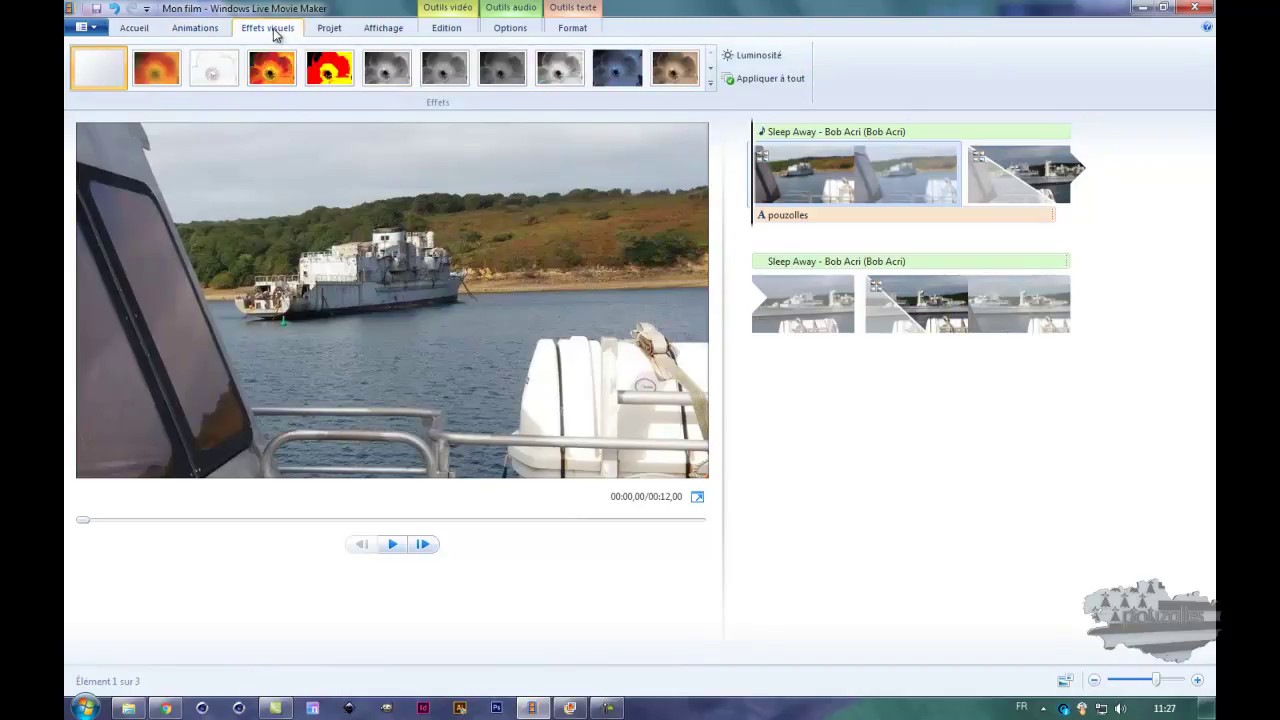
pyautogui.click(160, 71)
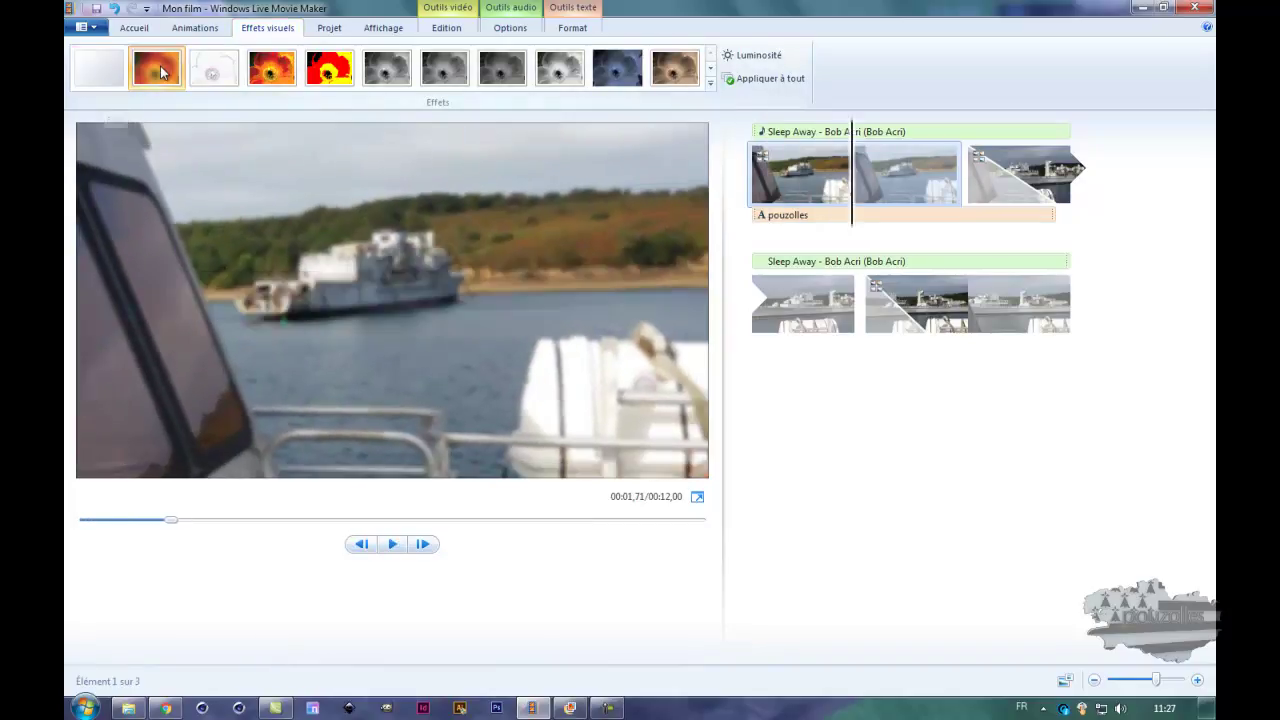
pyautogui.click(395, 550)
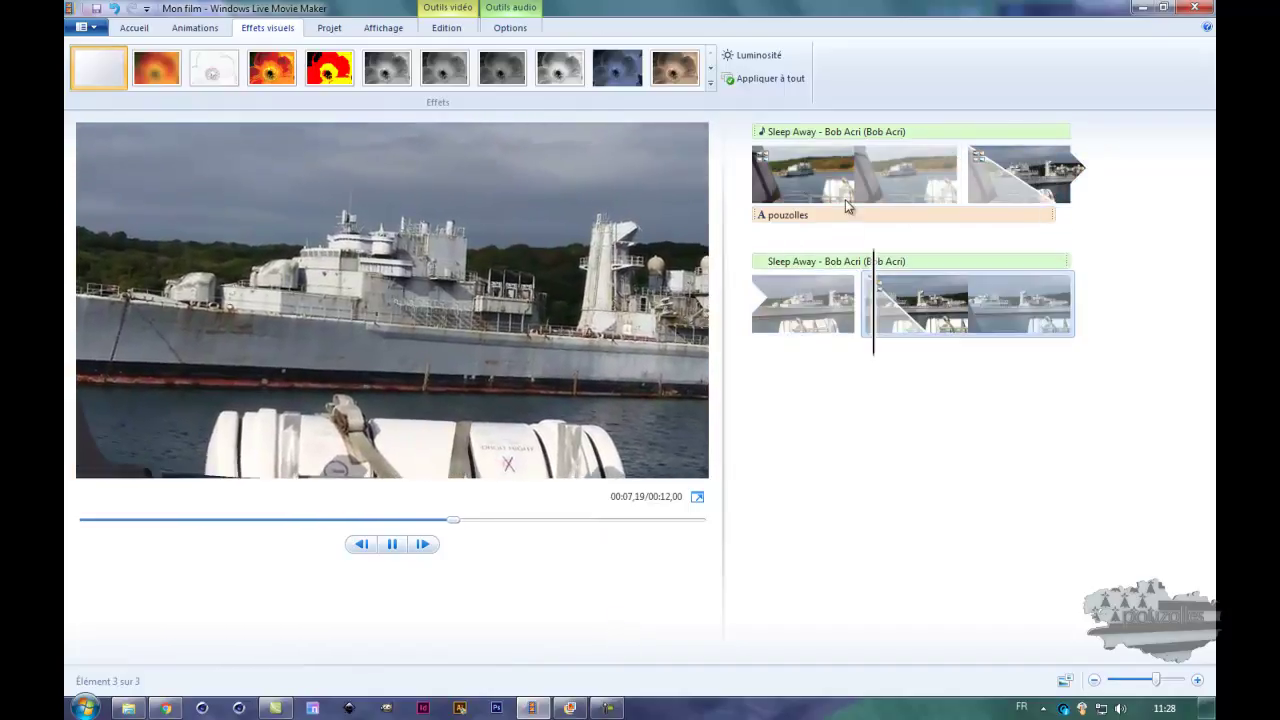
pyautogui.click(391, 545)
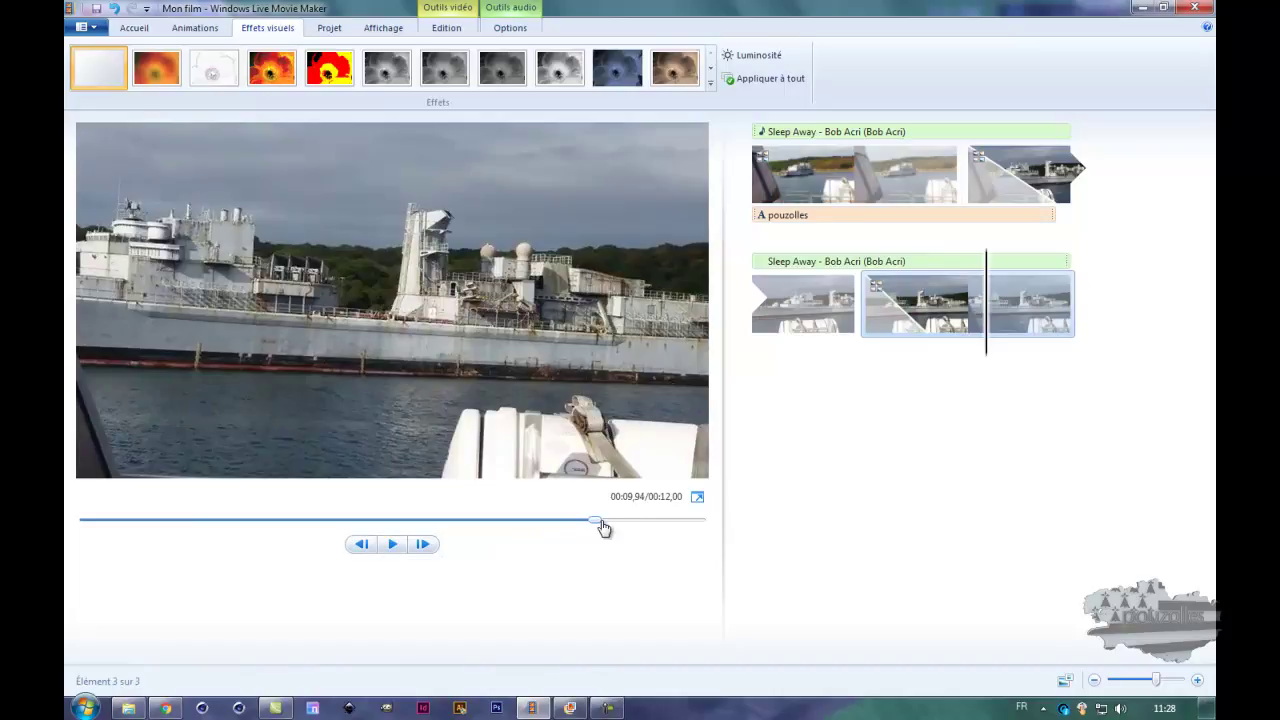
pyautogui.moveTo(494, 527); pyautogui.dragTo(68, 535)
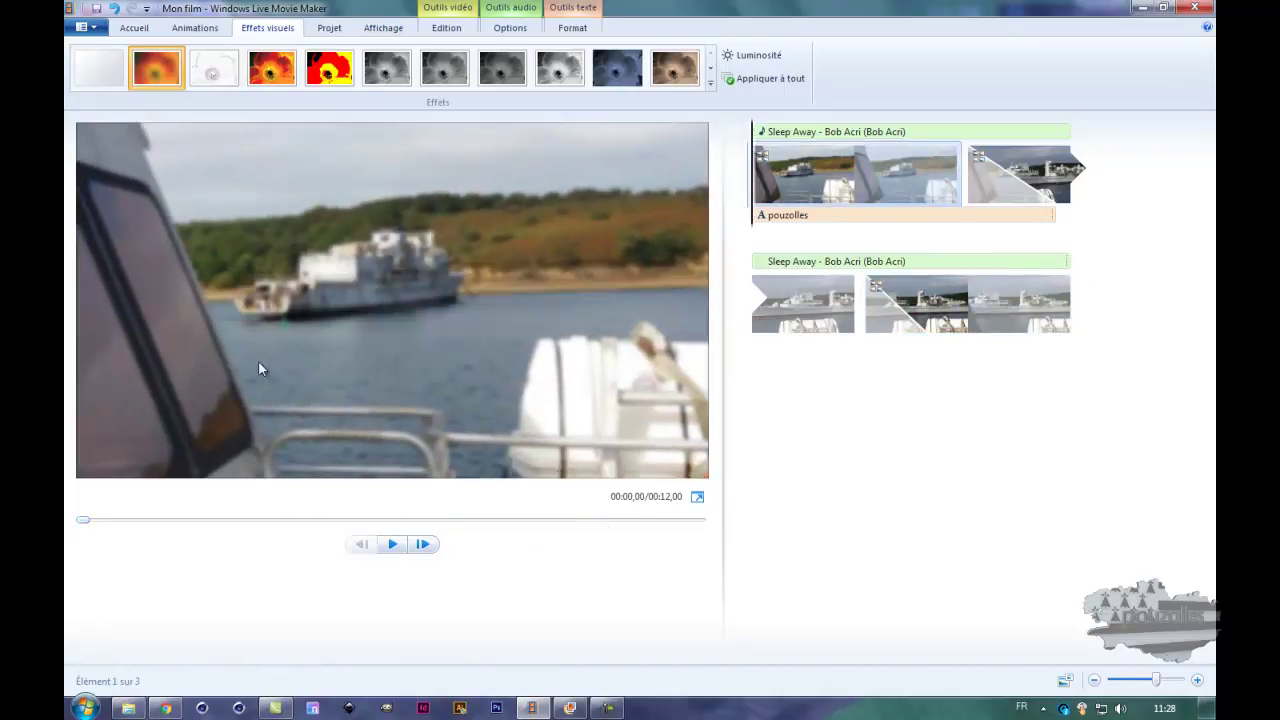
# Set the first photo's duration to 10 seconds, play the film to check it, and return the playhead to the beginning.
pyautogui.click(458, 8)
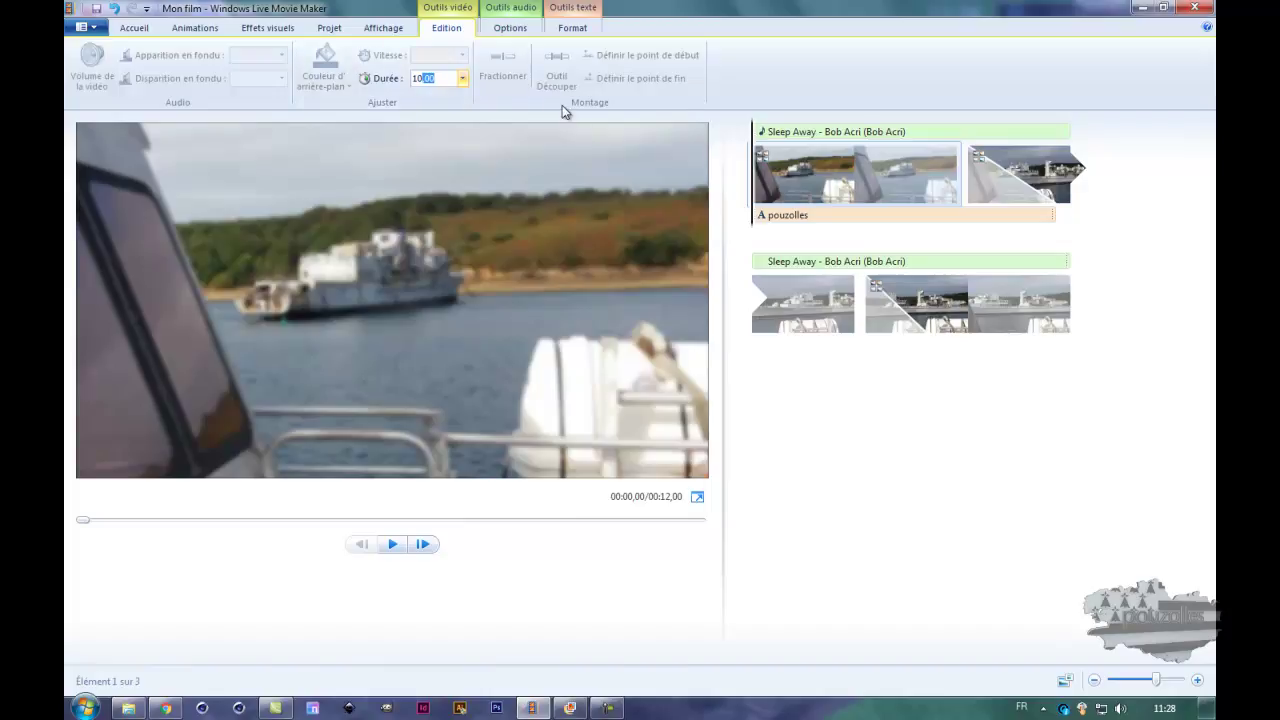
pyautogui.press('Return')
pyautogui.click(399, 541)
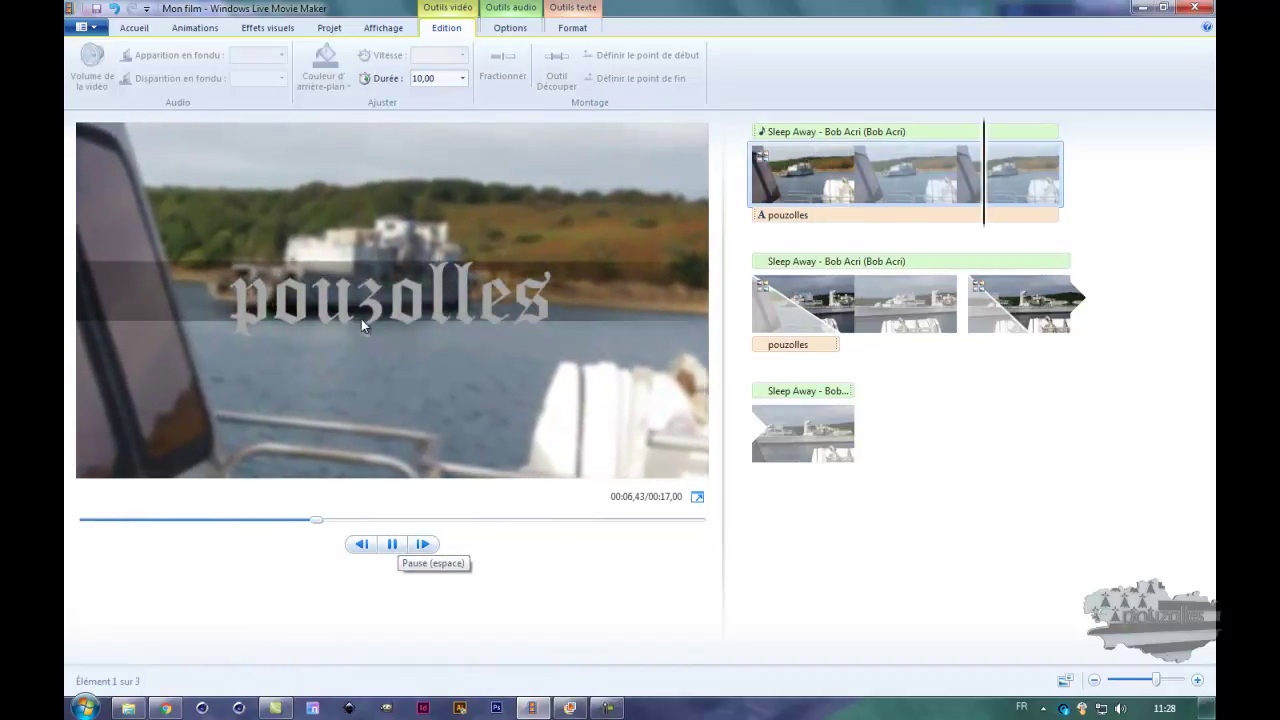
pyautogui.click(394, 546)
pyautogui.moveTo(427, 522); pyautogui.dragTo(65, 532)
# Preview the Détection des bords effect on the first photo, and set the pouzolles caption's duration to 5 seconds.
pyautogui.click(267, 28)
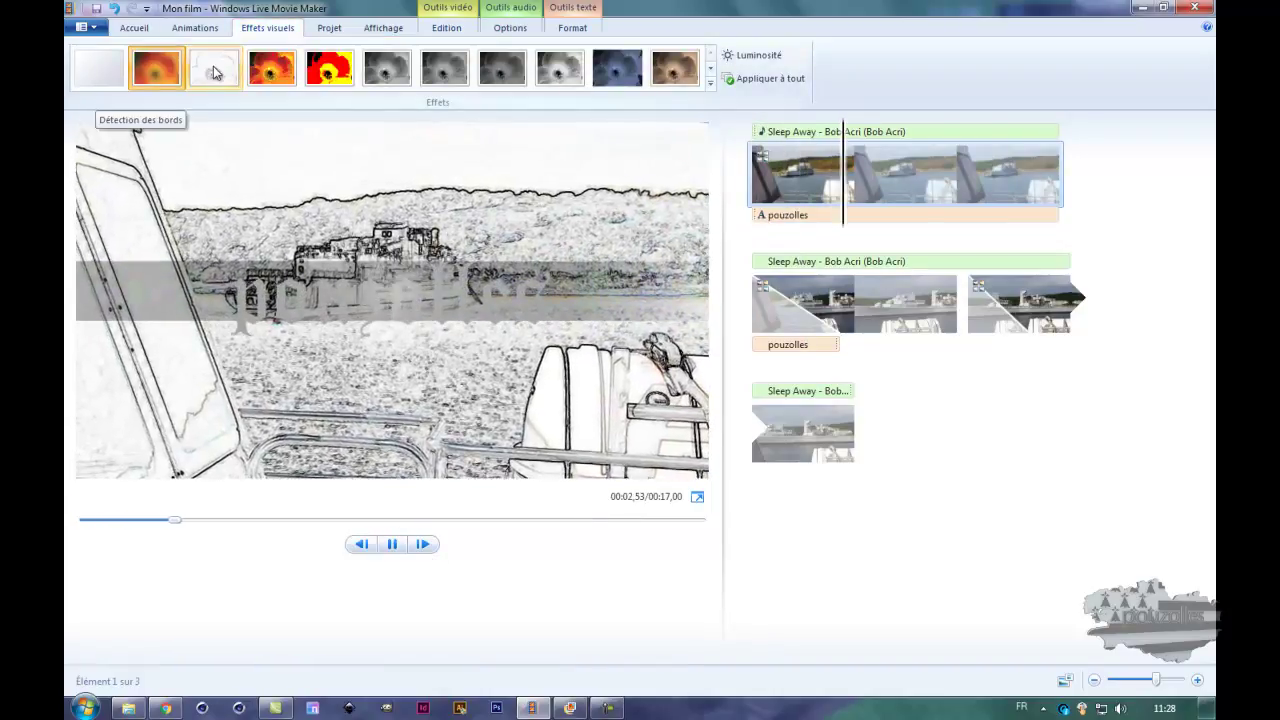
pyautogui.press('space')
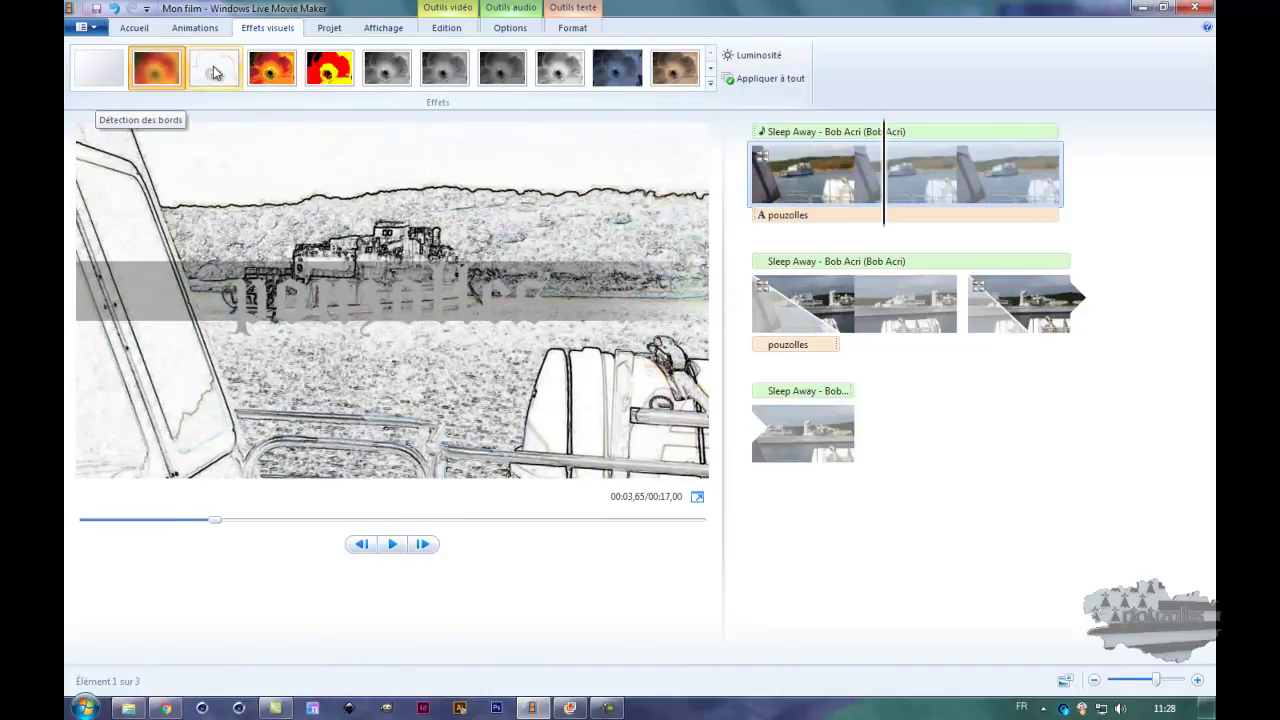
pyautogui.click(575, 12)
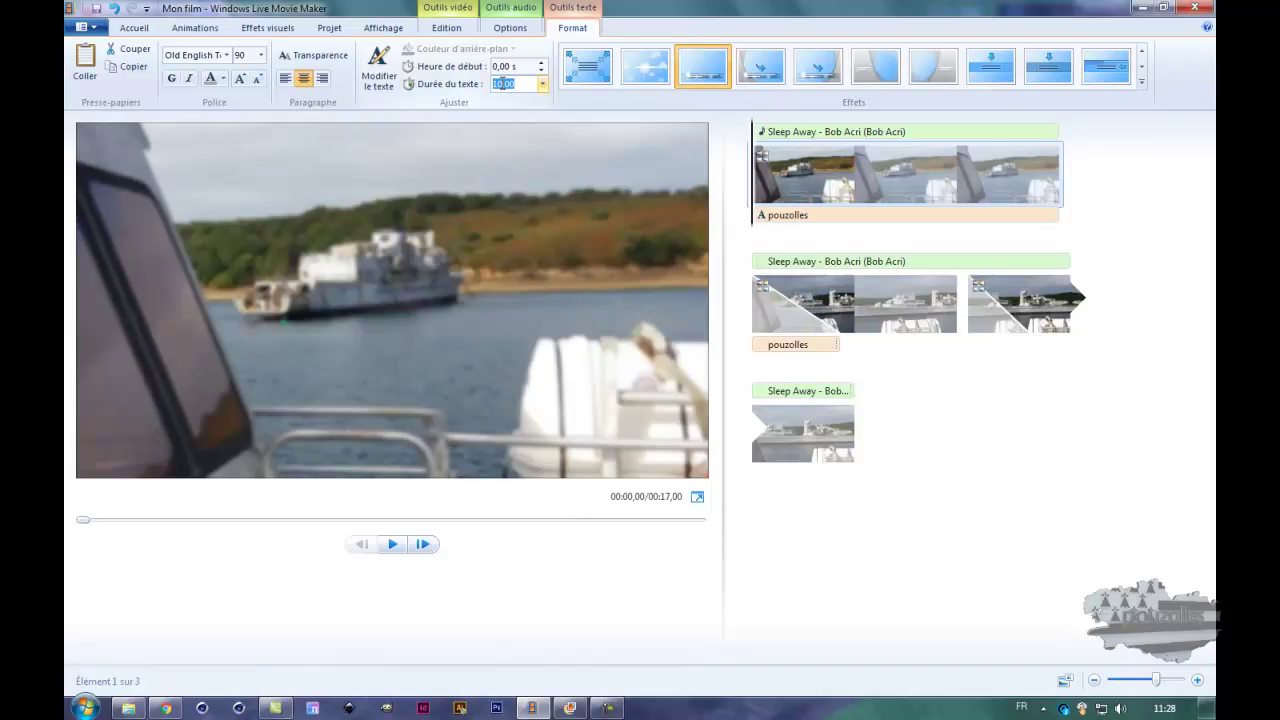
pyautogui.press('Return')
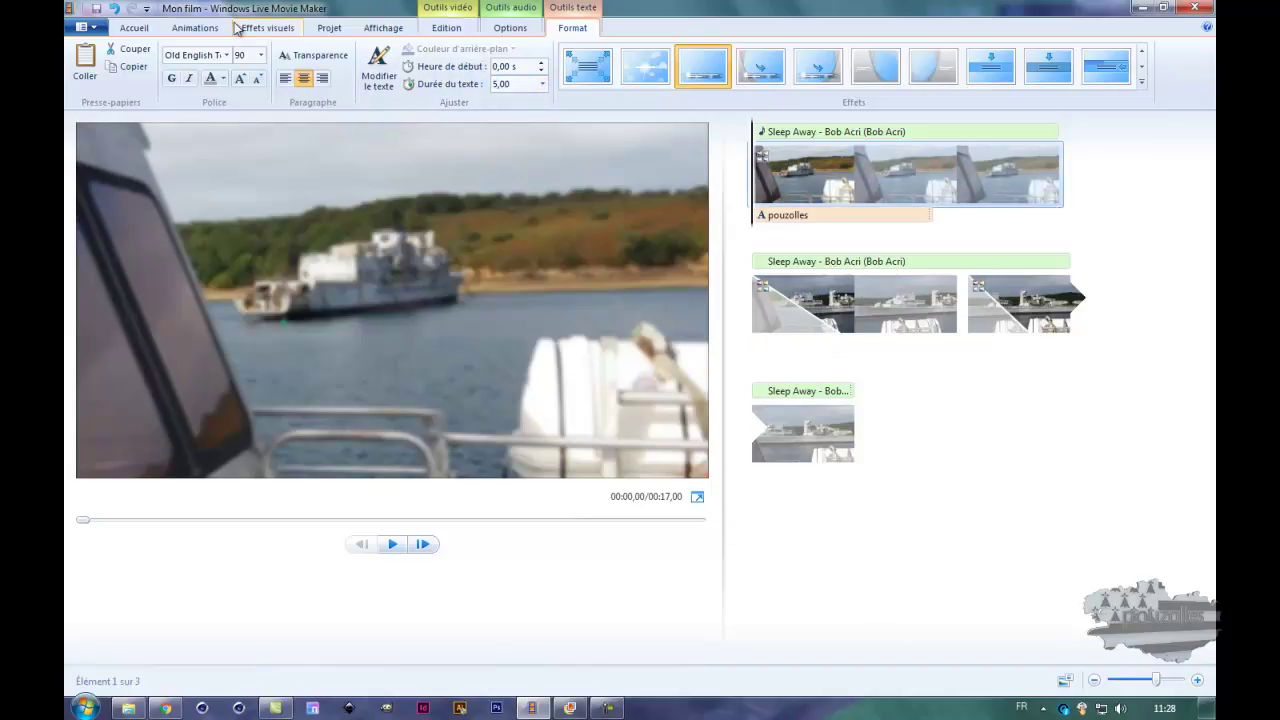
# Preview the Cinématique and Cinématique - superposition gauche 1 visual effects on the first photo.
pyautogui.click(195, 28)
pyautogui.click(260, 30)
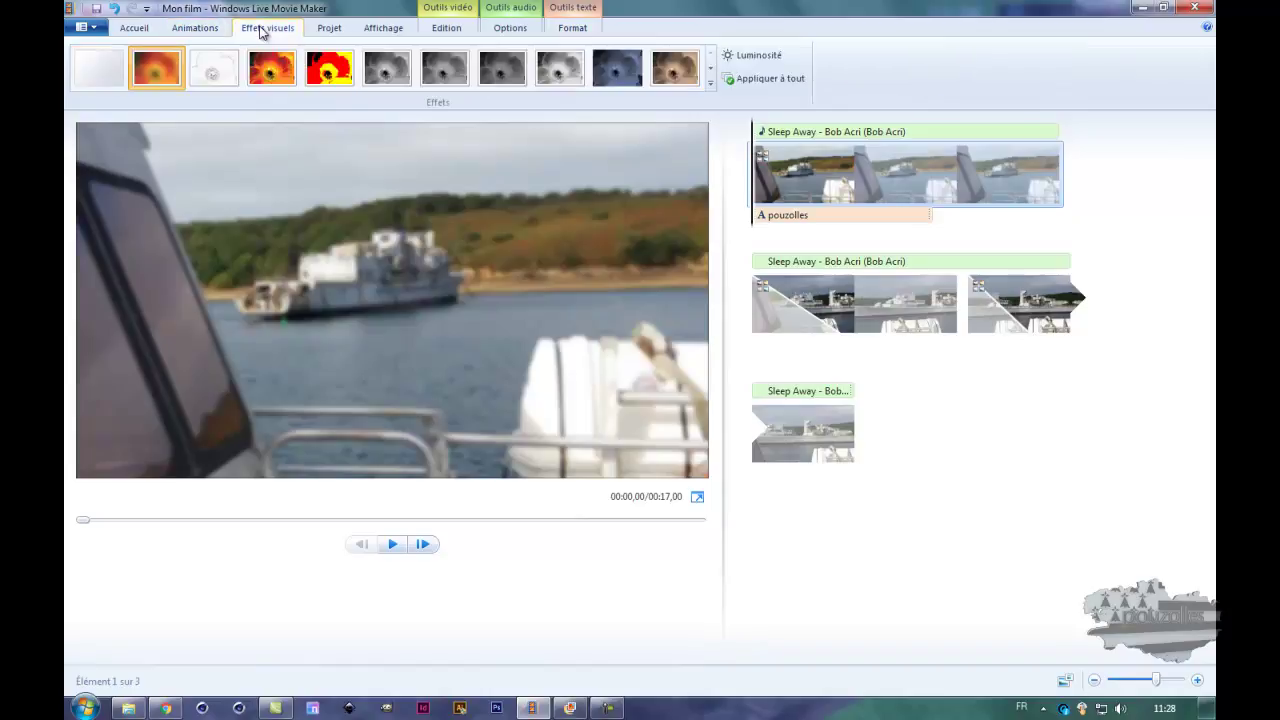
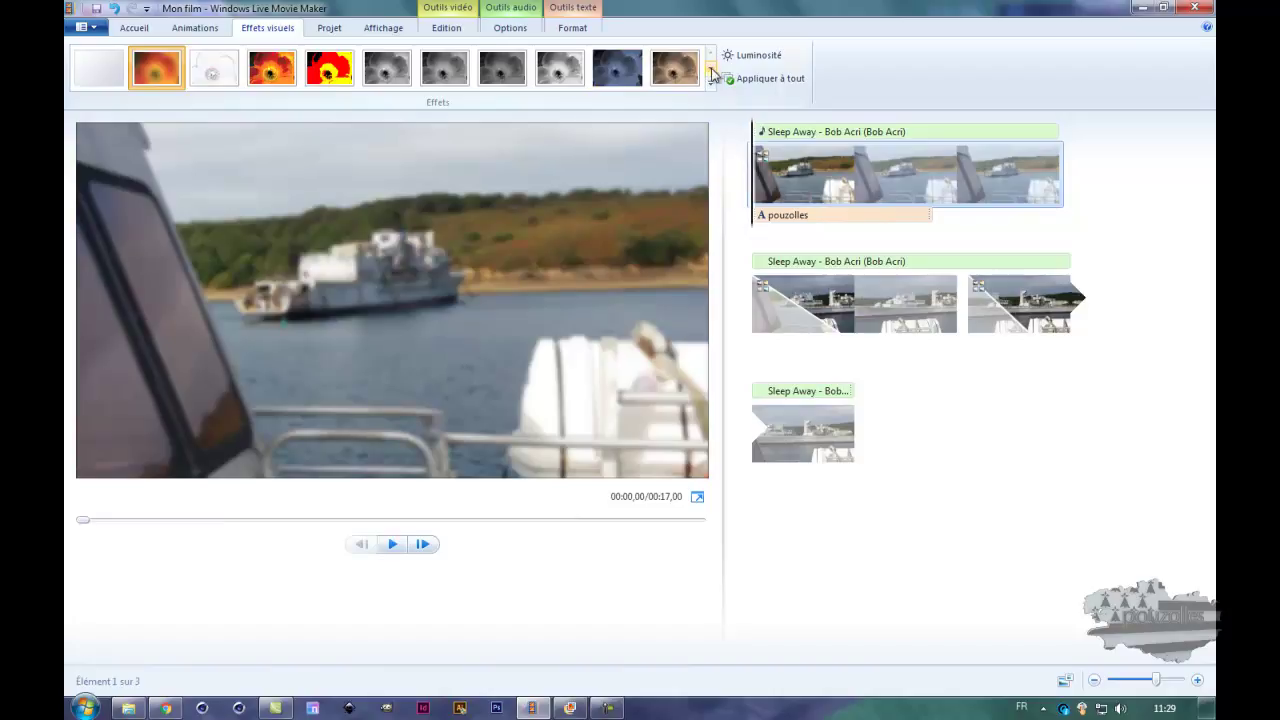
pyautogui.click(711, 68)
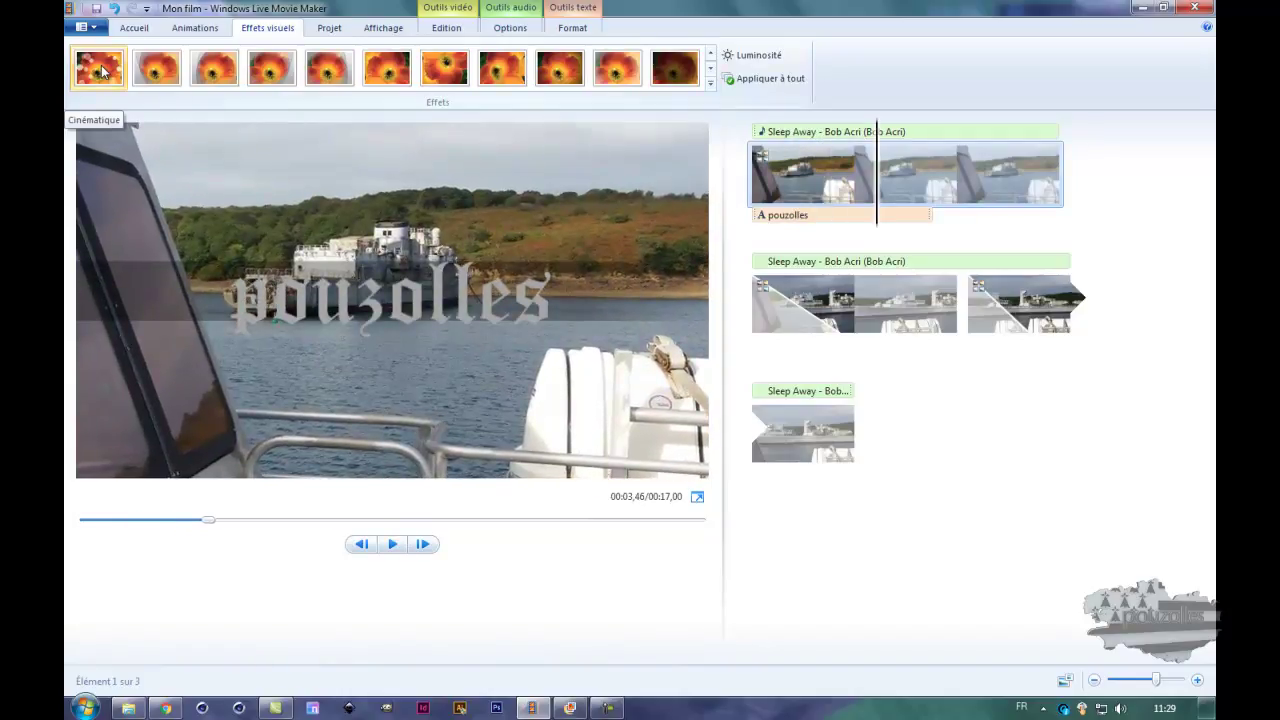
pyautogui.click(158, 72)
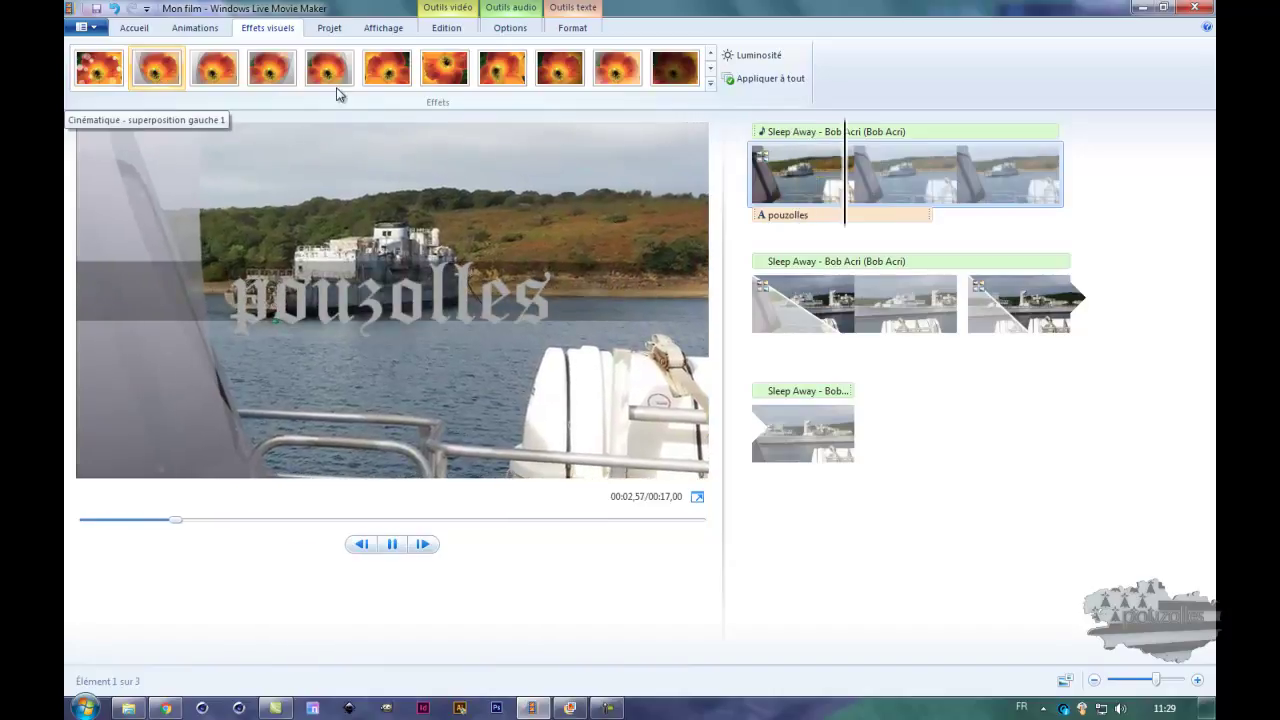
# Apply the colour-cycling visual effect to the first photo, play the film to check it, and return the playhead to the beginning.
pyautogui.click(710, 68)
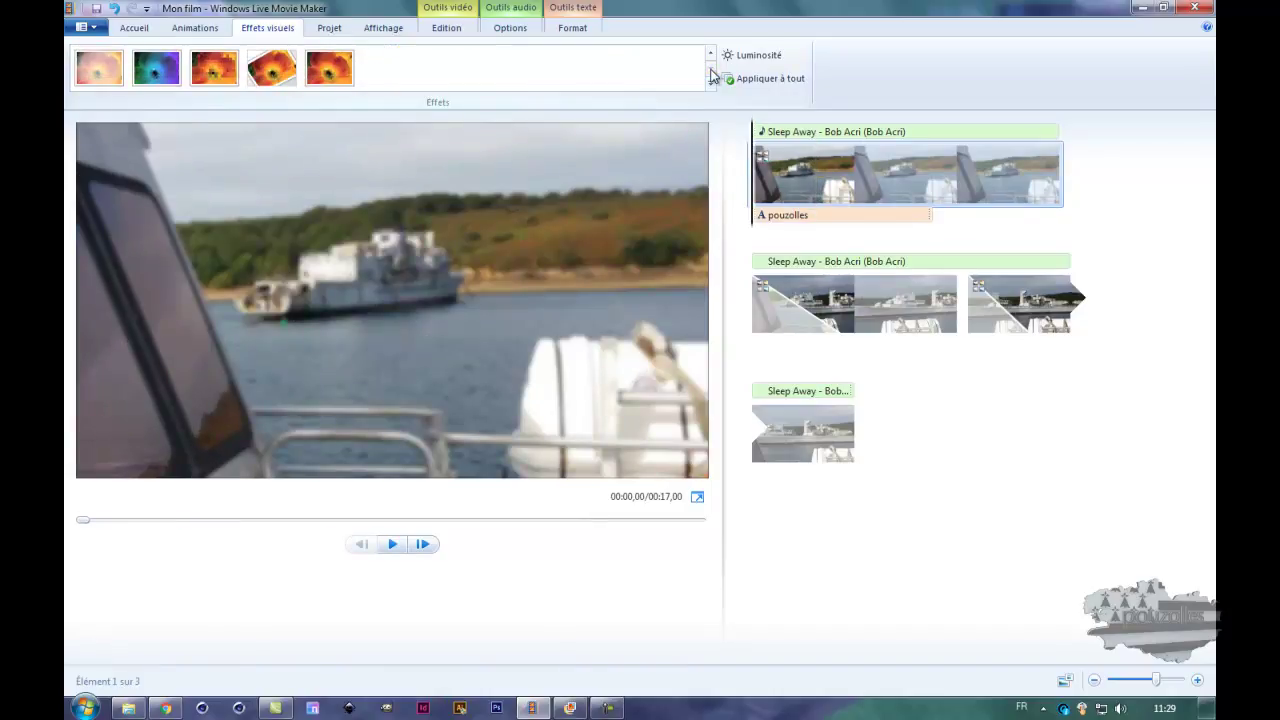
pyautogui.click(165, 72)
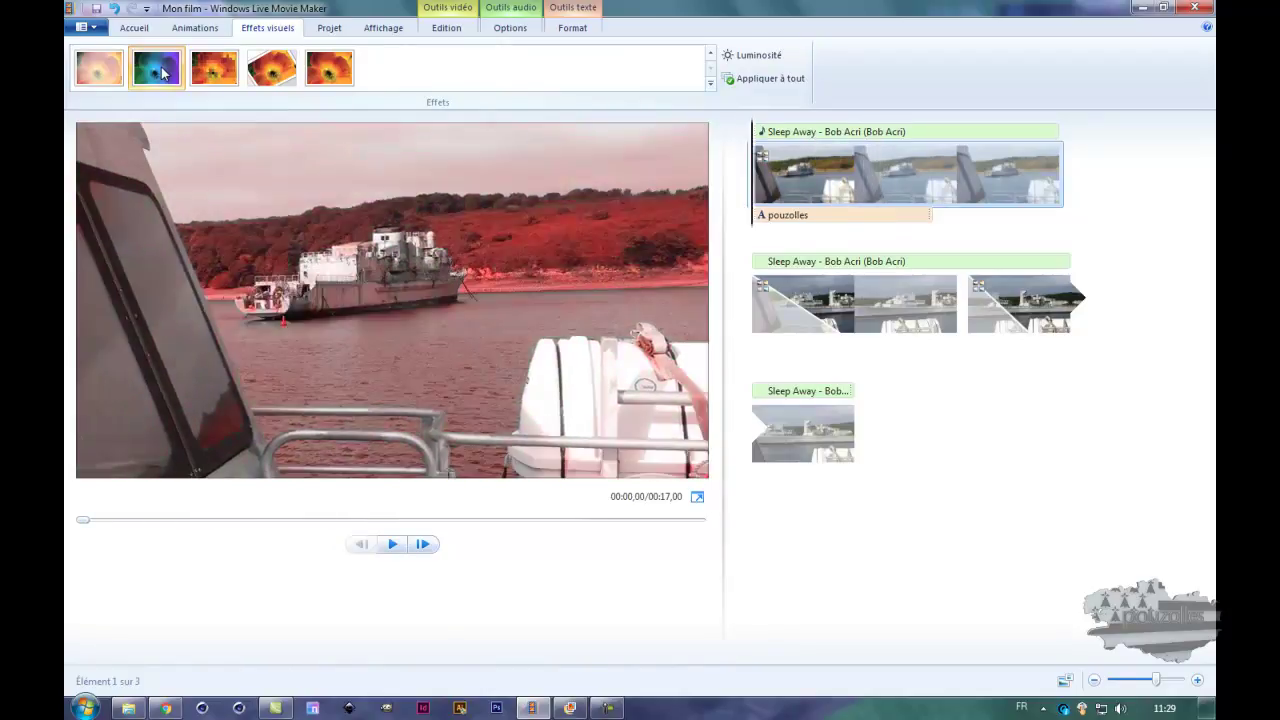
pyautogui.click(393, 546)
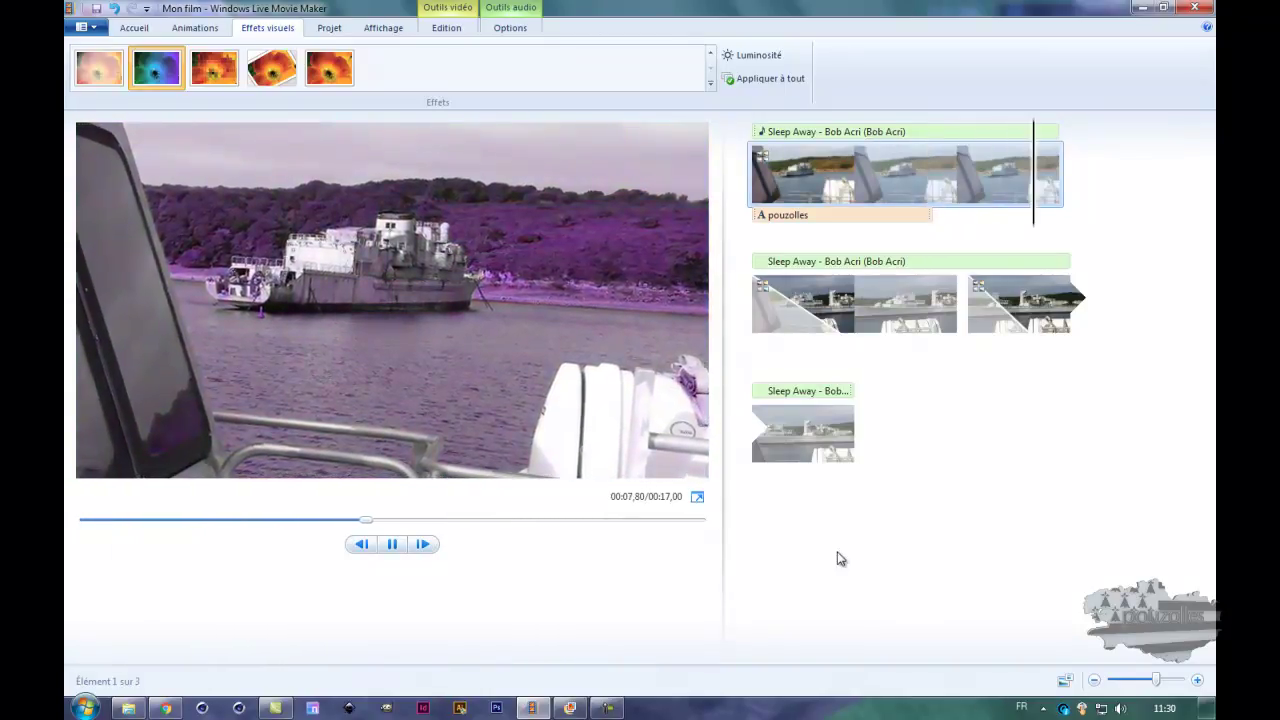
pyautogui.click(392, 544)
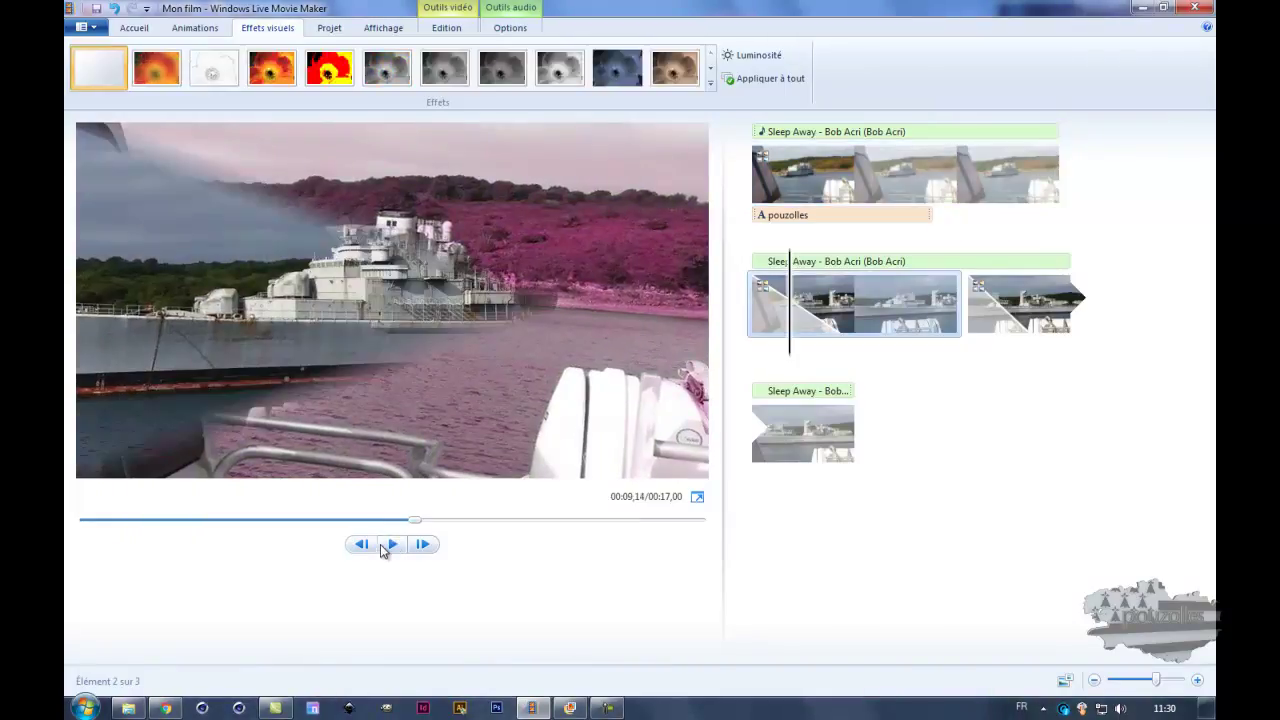
pyautogui.moveTo(416, 521); pyautogui.dragTo(66, 527)
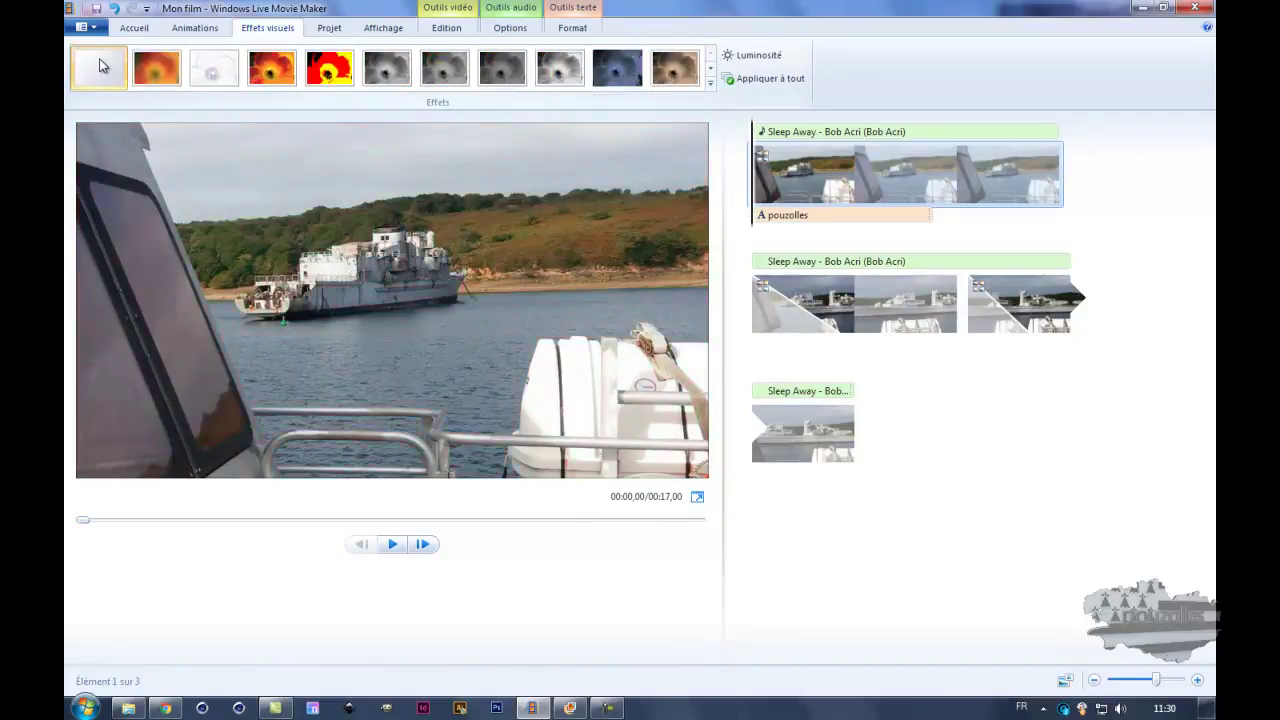
# Replace the first photo's visual effect with Noir et blanc - filtre orange, and set the photo's duration to 5 seconds.
pyautogui.click(105, 67)
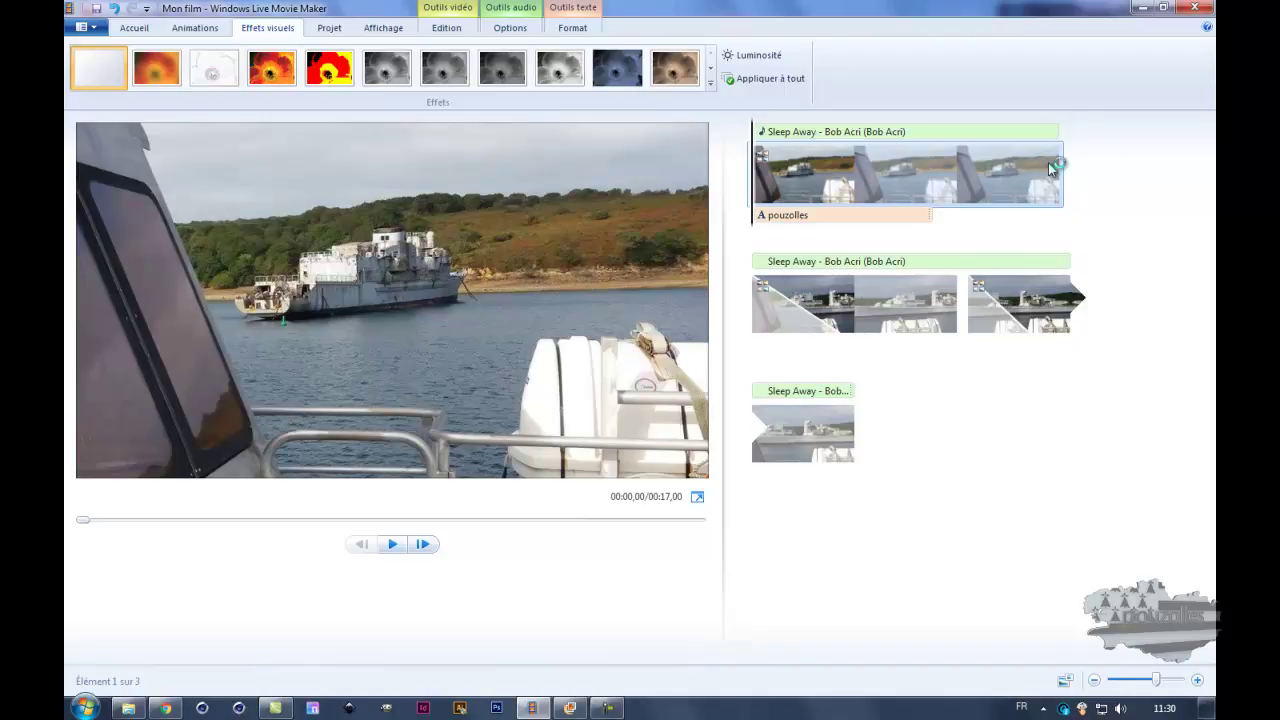
pyautogui.moveTo(1008, 172)
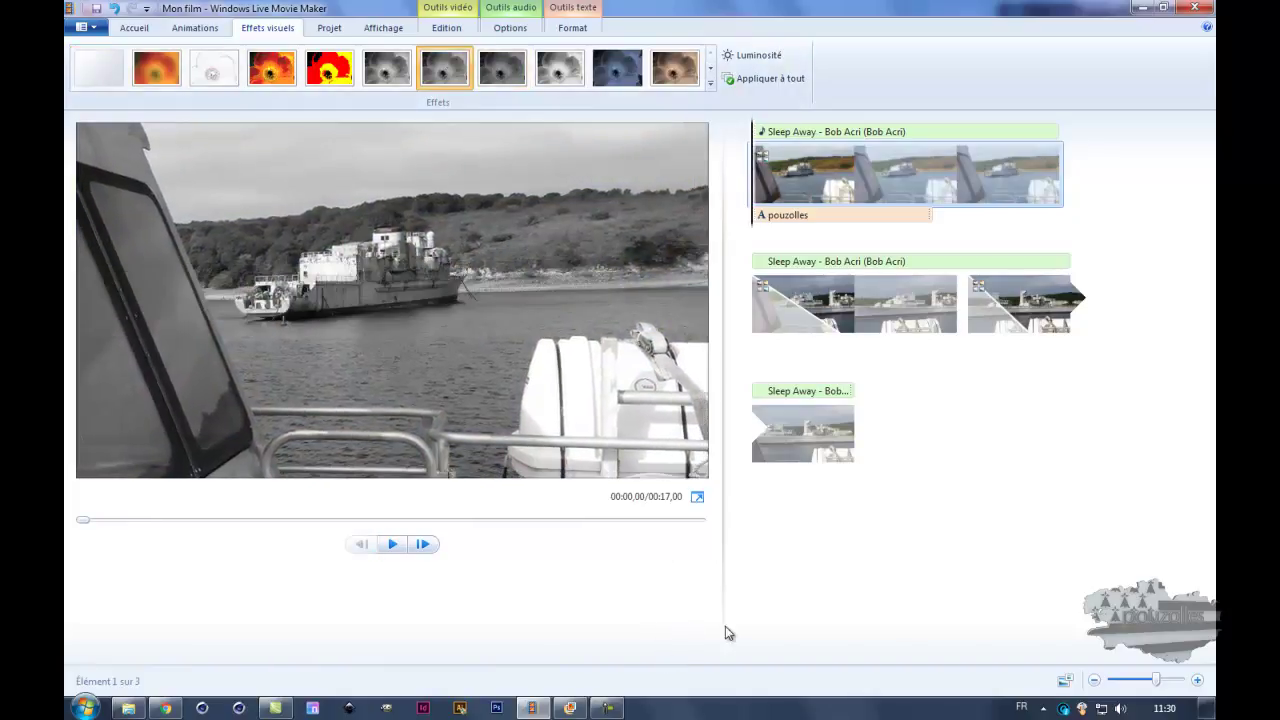
pyautogui.click(456, 10)
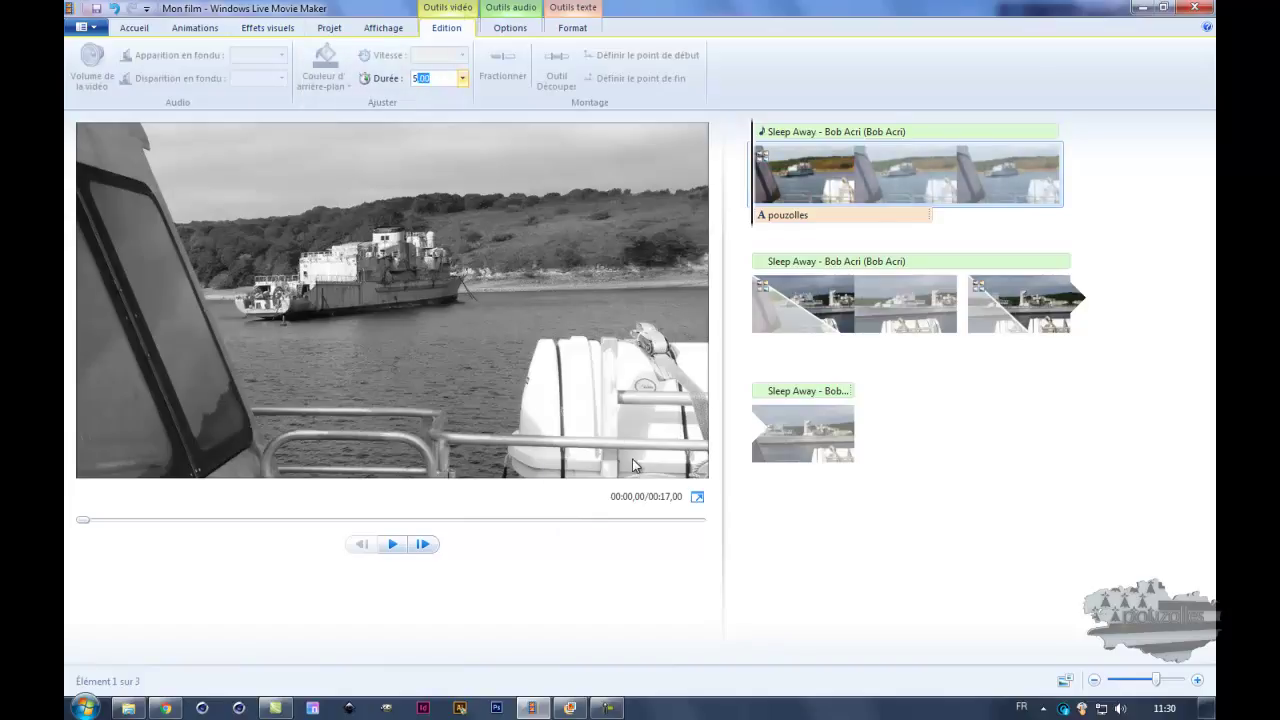
pyautogui.press('Return')
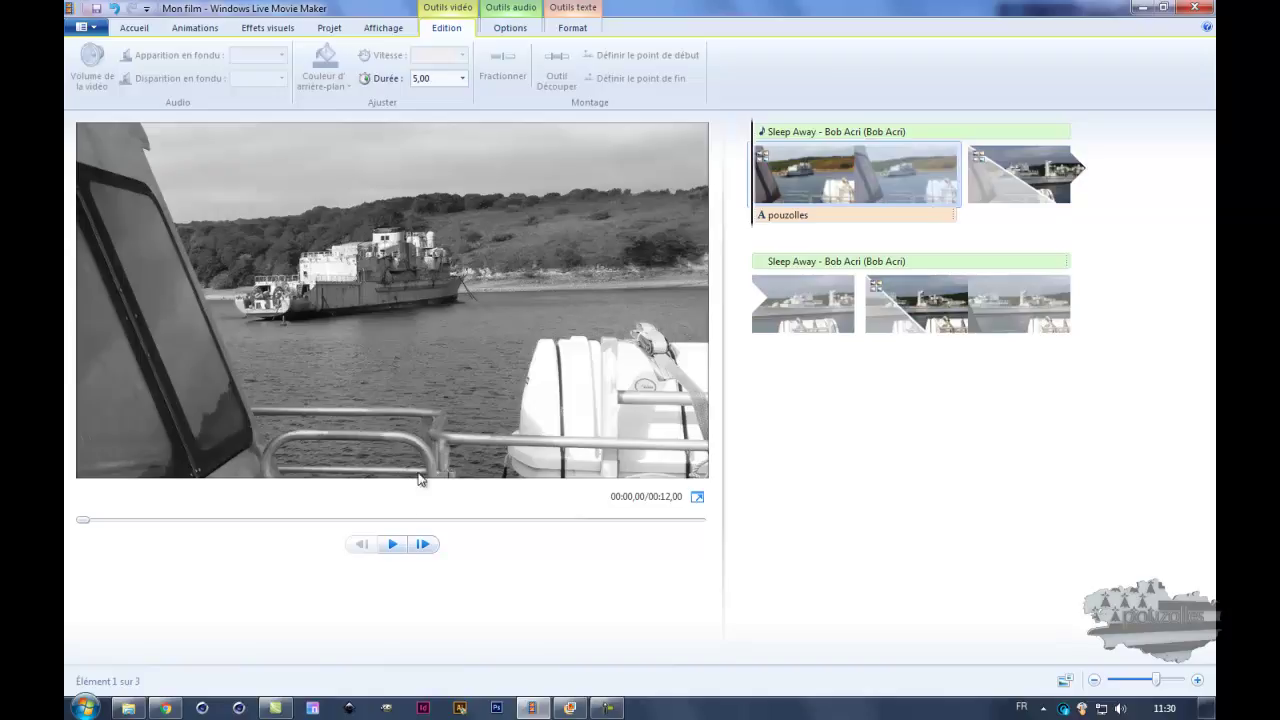
# Play the film to check the black-and-white effect, and reset the first photo to no visual effect.
pyautogui.click(399, 543)
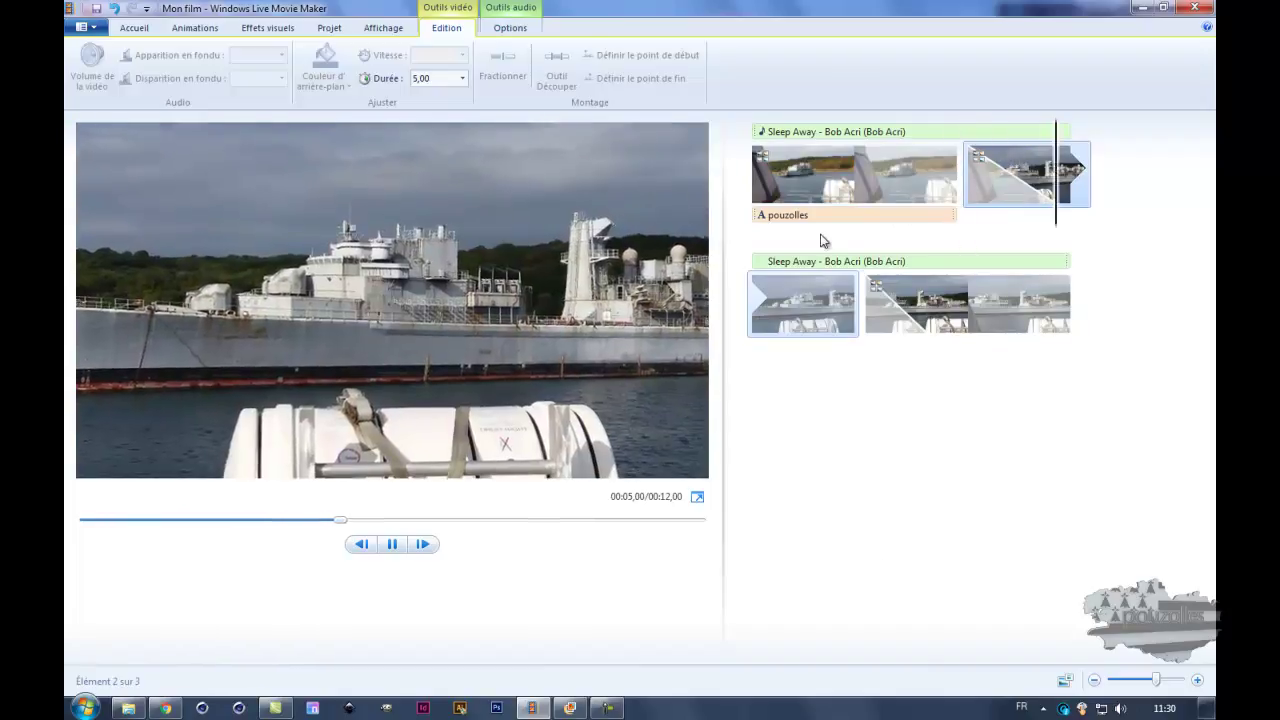
pyautogui.click(391, 543)
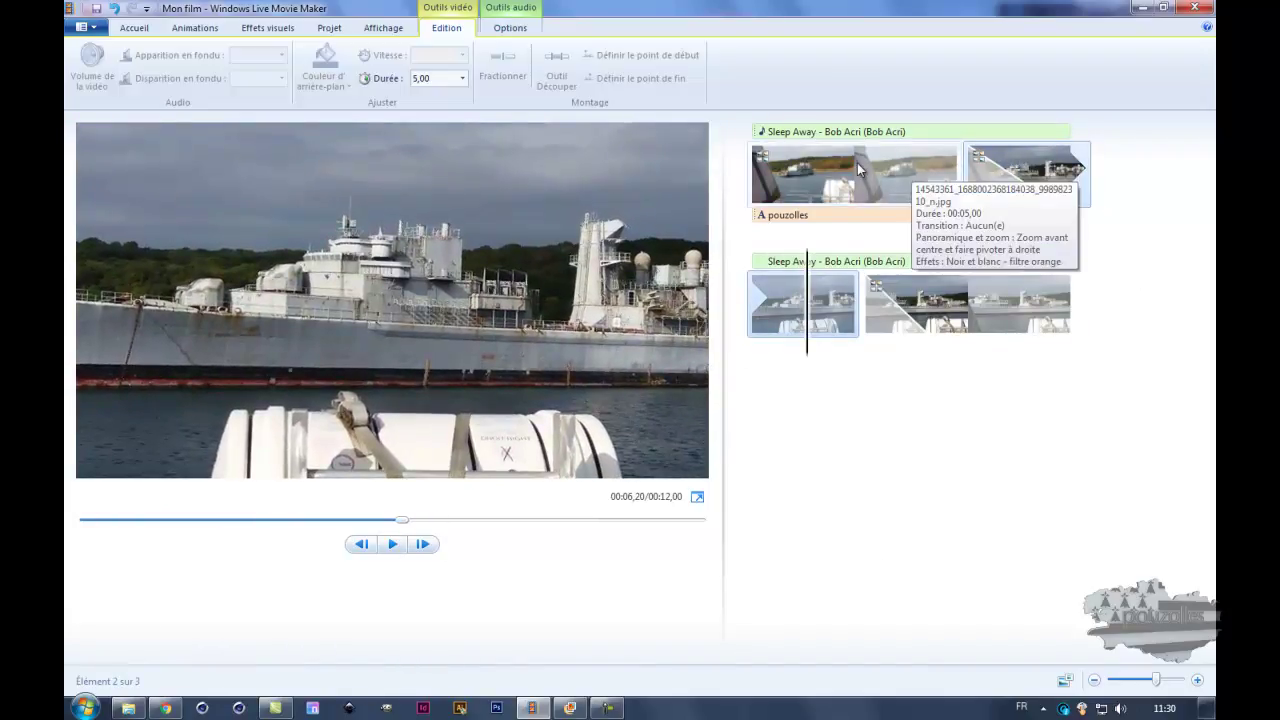
pyautogui.click(258, 28)
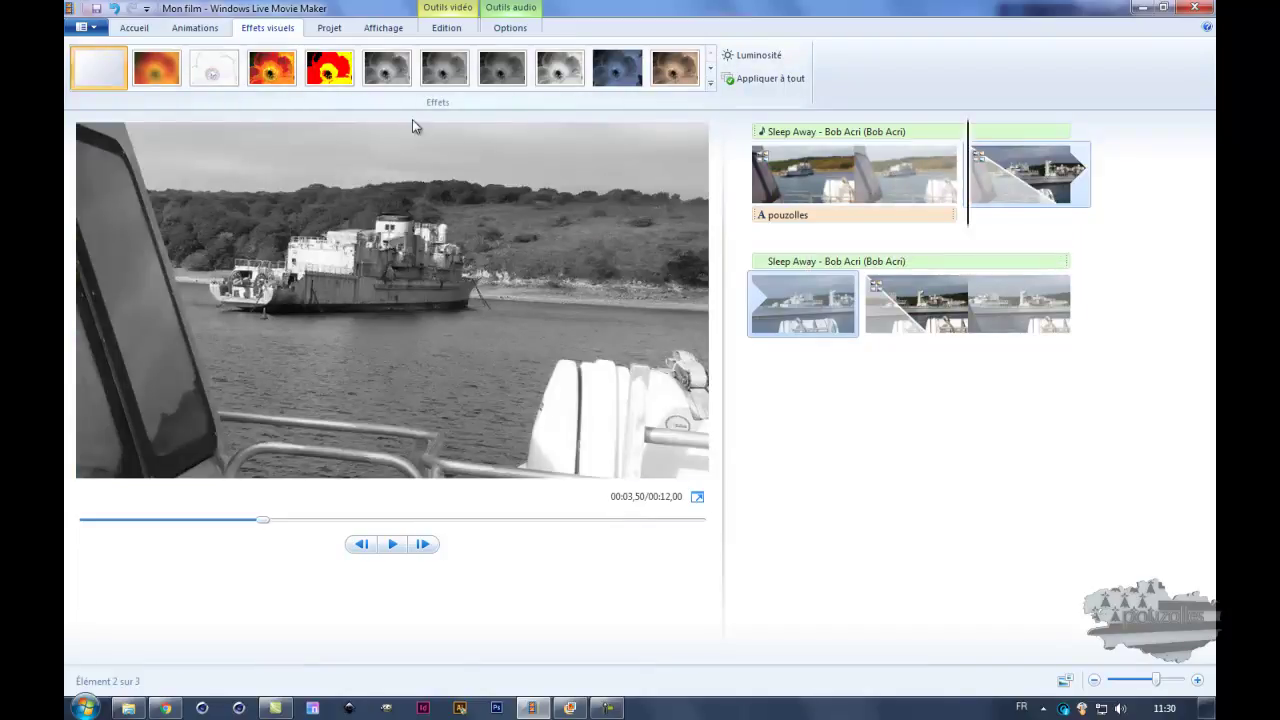
pyautogui.click(836, 178)
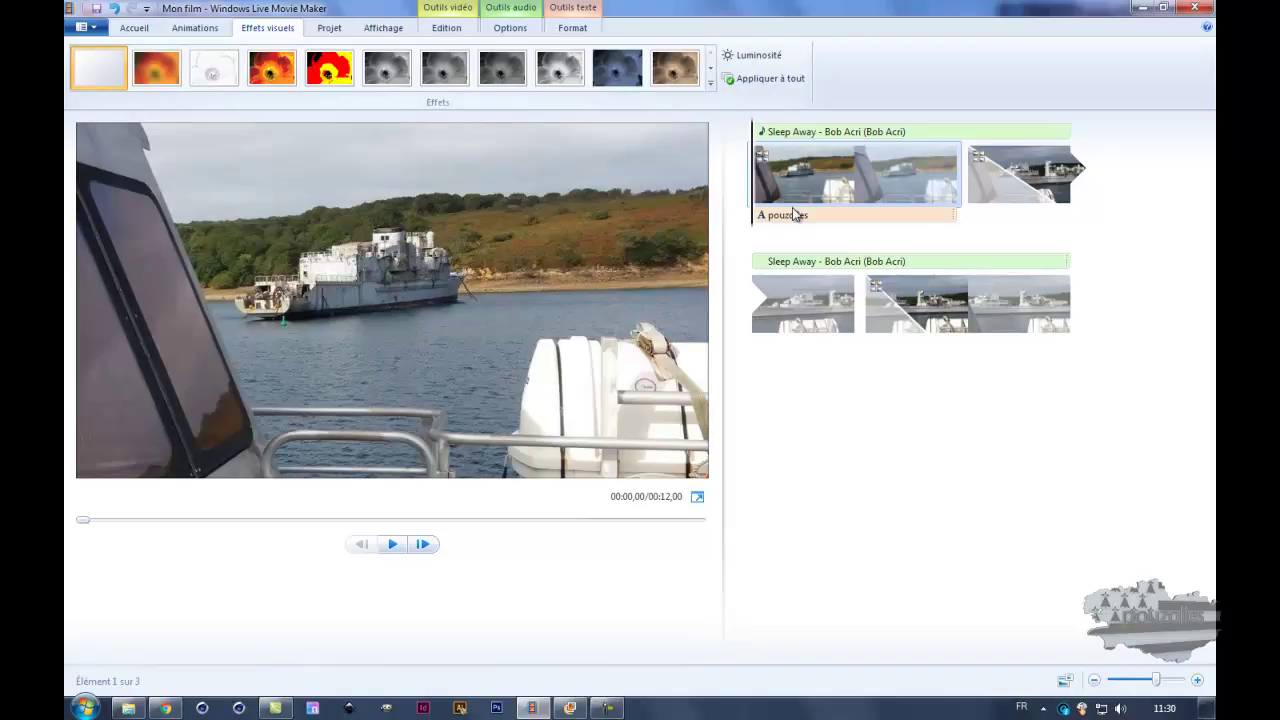
# Try raising the first photo's brightness strongly, and undo the change.
pyautogui.click(755, 57)
pyautogui.moveTo(753, 85)
pyautogui.mouseDown()
pyautogui.moveTo(774, 82)
pyautogui.moveTo(722, 82)
pyautogui.moveTo(752, 87)
pyautogui.mouseUp()
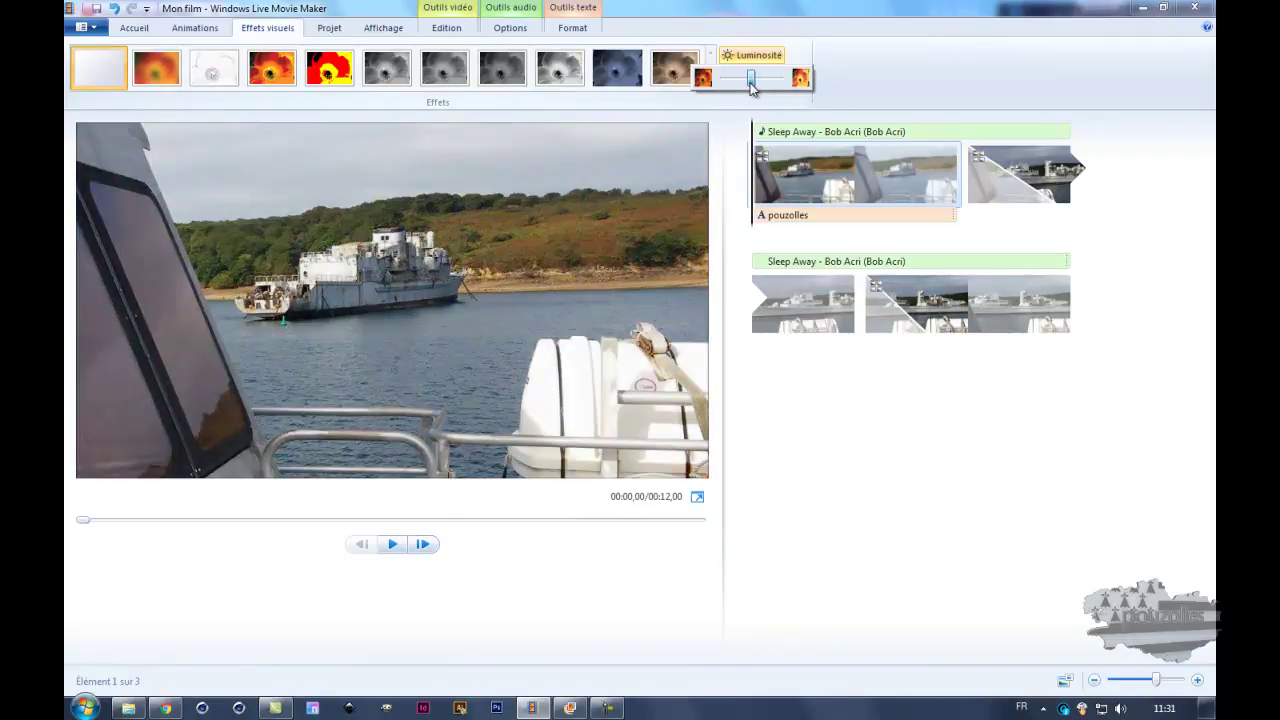
pyautogui.moveTo(753, 88); pyautogui.dragTo(790, 85)
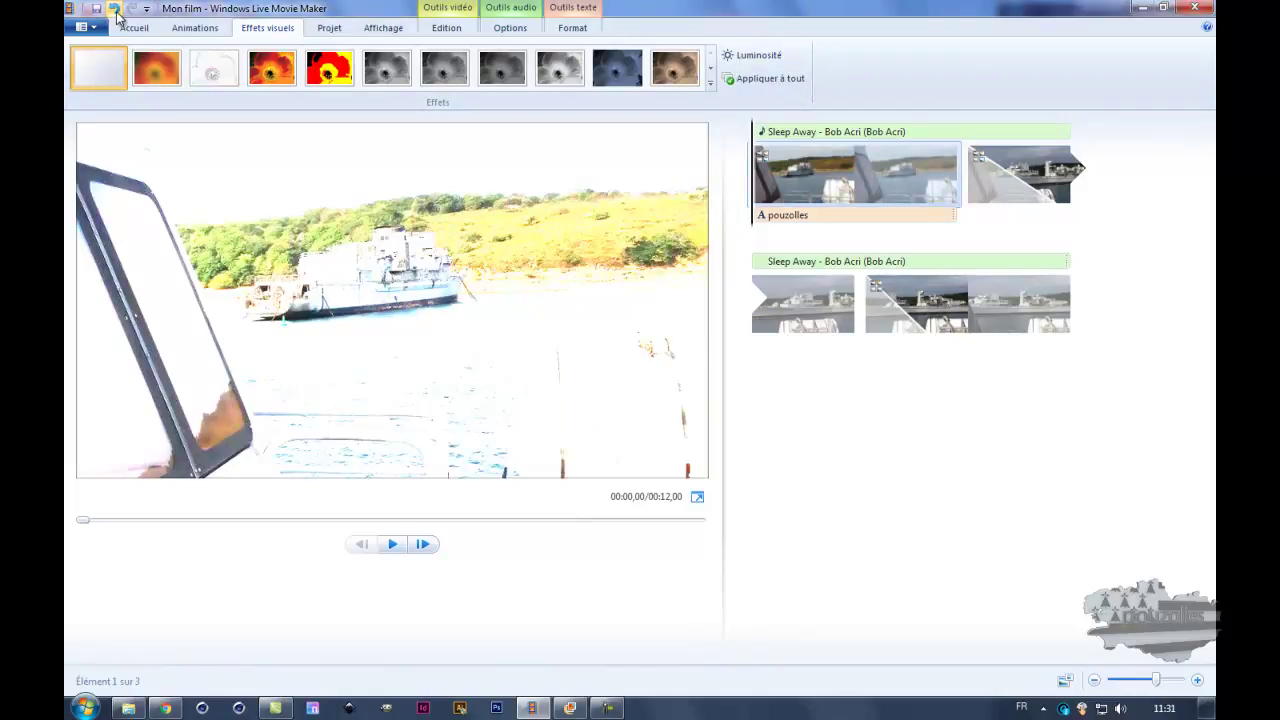
pyautogui.click(114, 9)
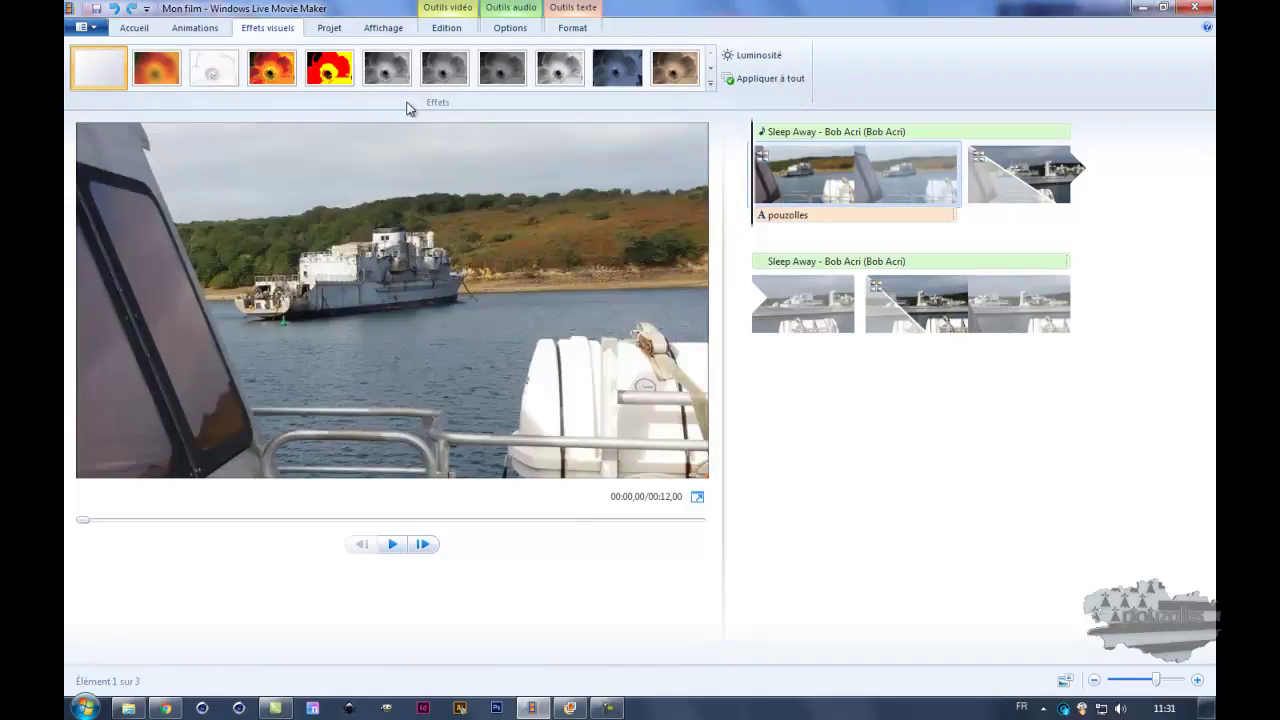
# Apply a black-and-white visual effect to the first photo only, play the film, and return the playhead to the beginning.
pyautogui.click(502, 67)
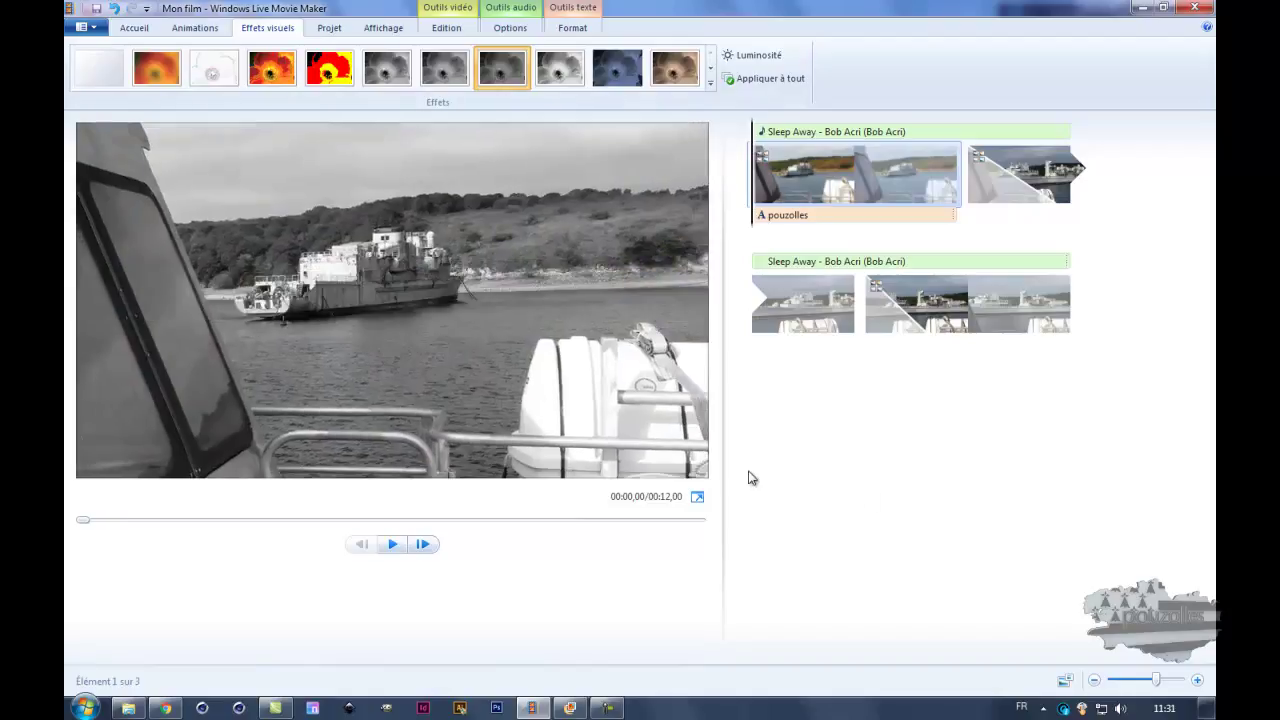
pyautogui.click(394, 547)
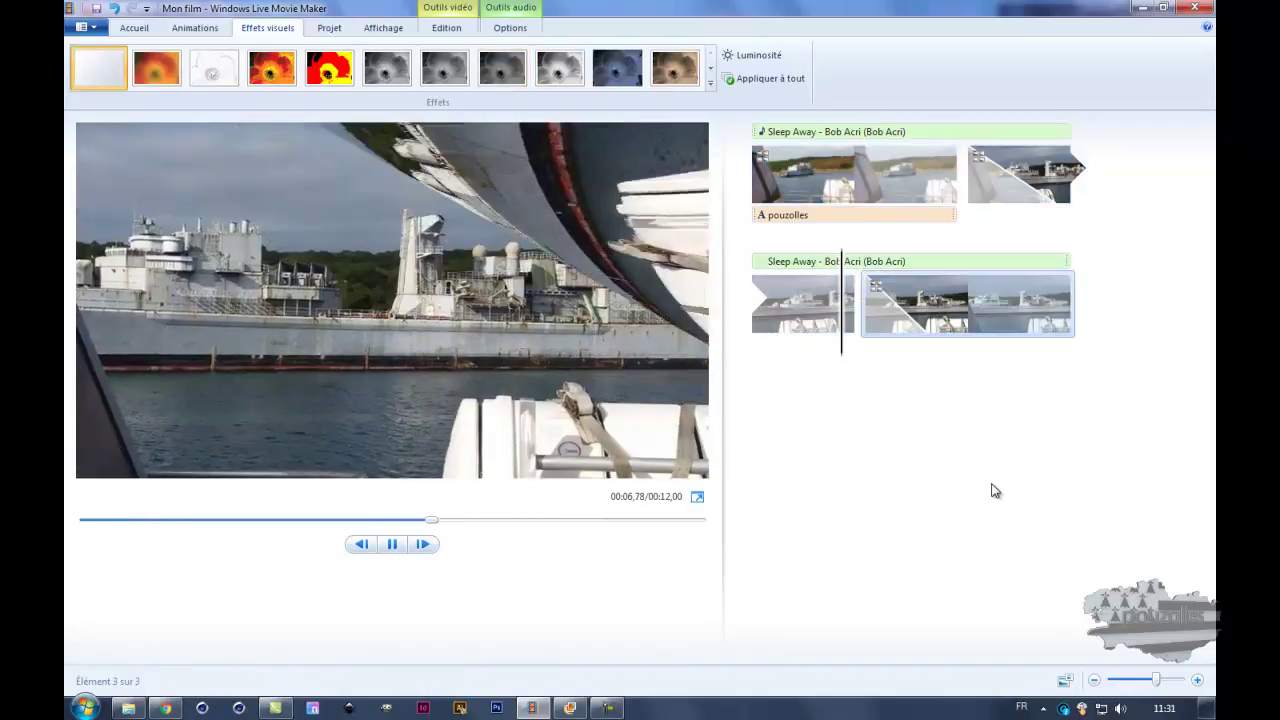
pyautogui.click(392, 546)
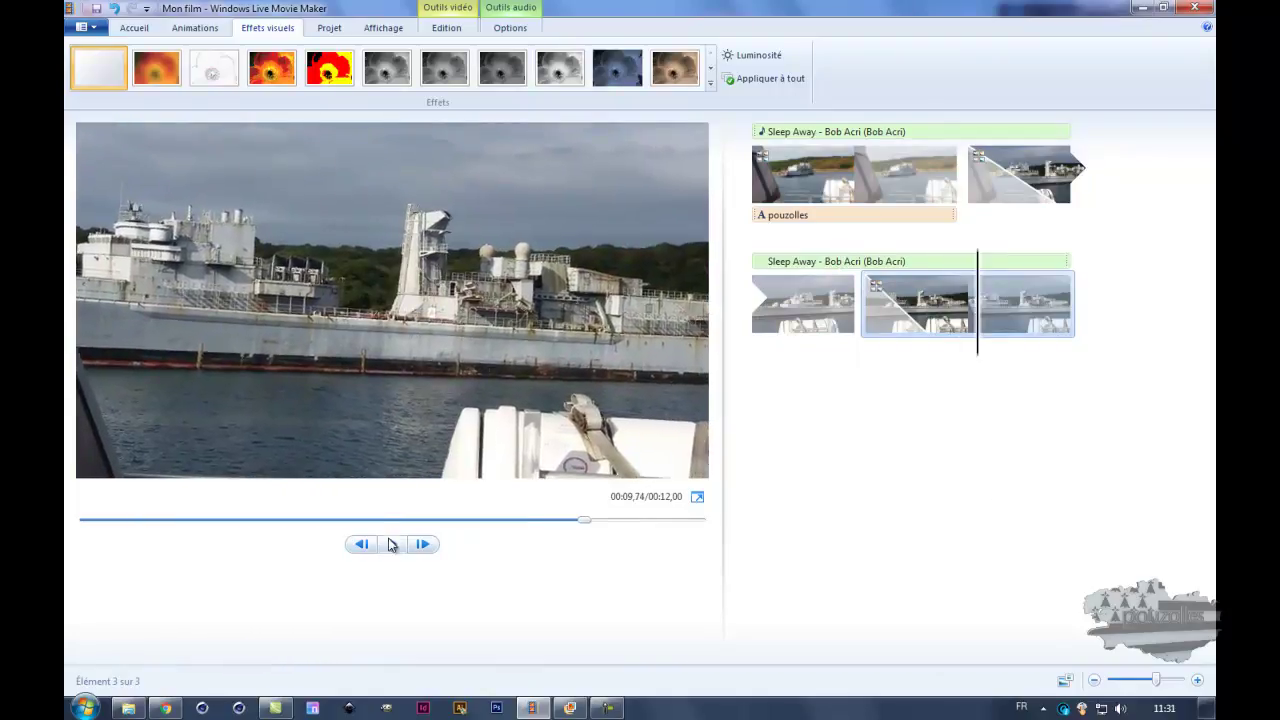
pyautogui.moveTo(588, 520); pyautogui.dragTo(67, 530)
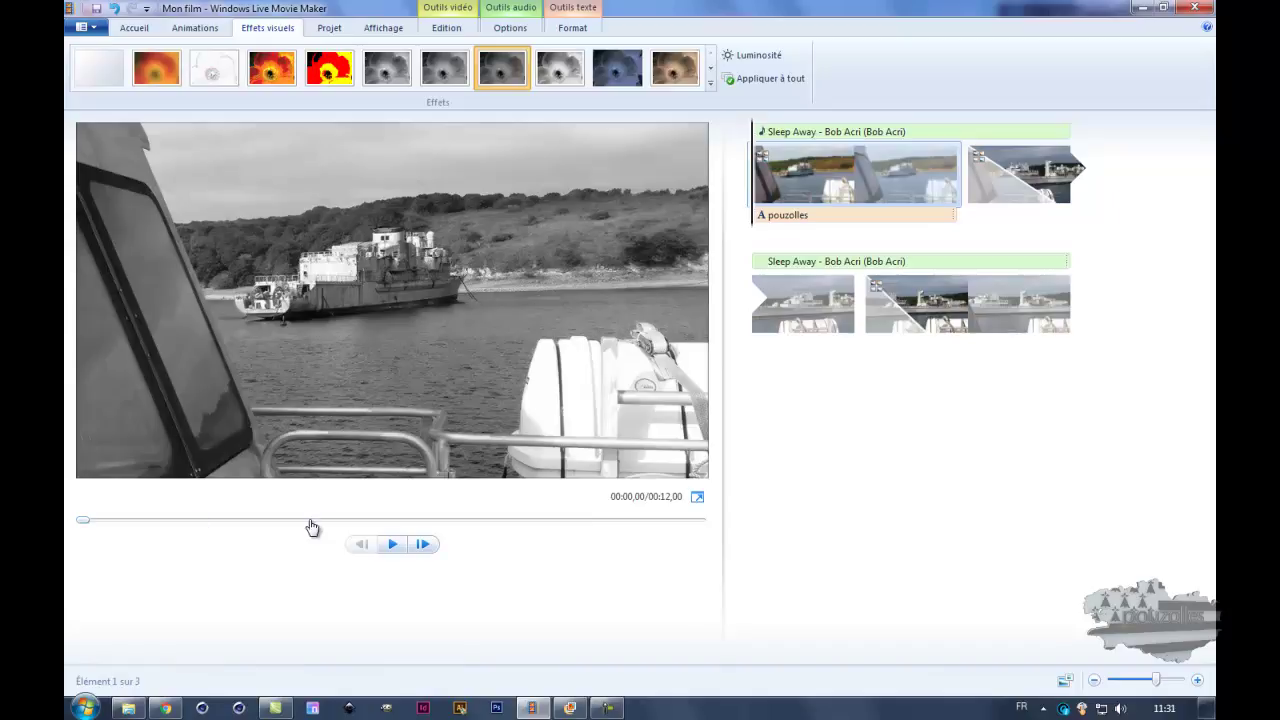
# Replay the first photo and its transition, return to the beginning, and reset the first photo to no visual effect.
pyautogui.click(393, 545)
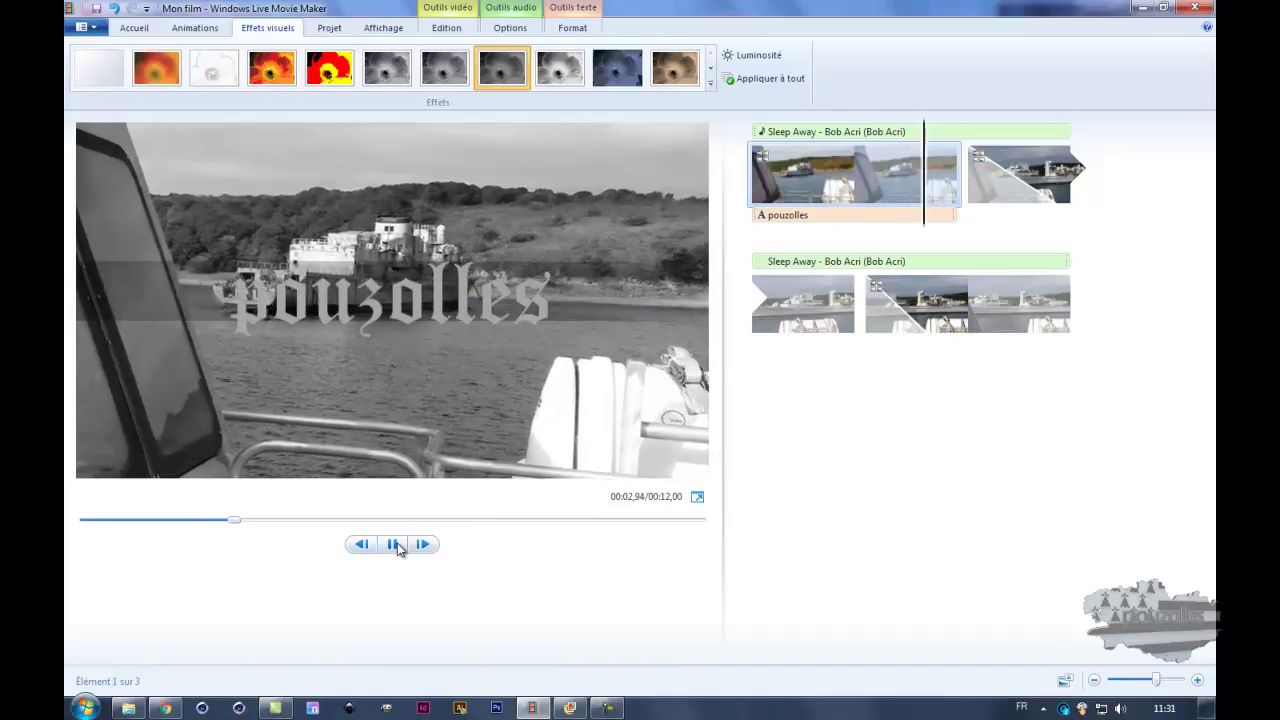
pyautogui.click(395, 545)
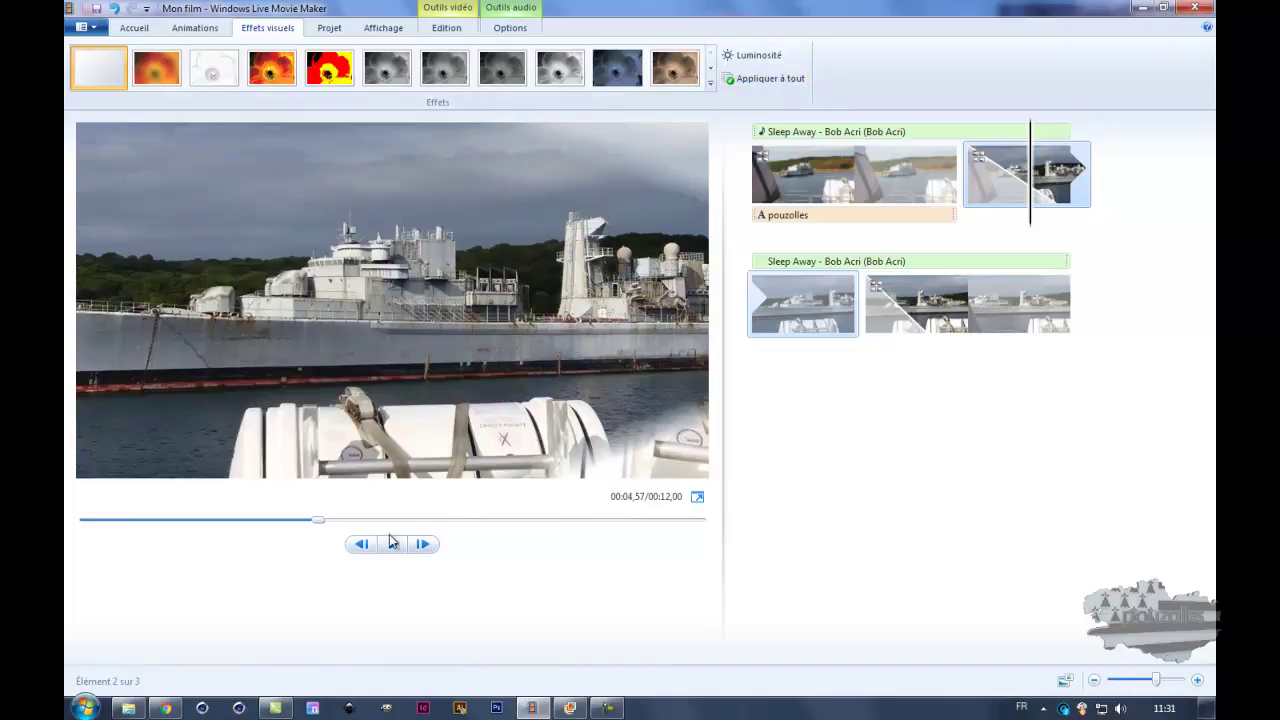
pyautogui.moveTo(315, 524); pyautogui.dragTo(66, 537)
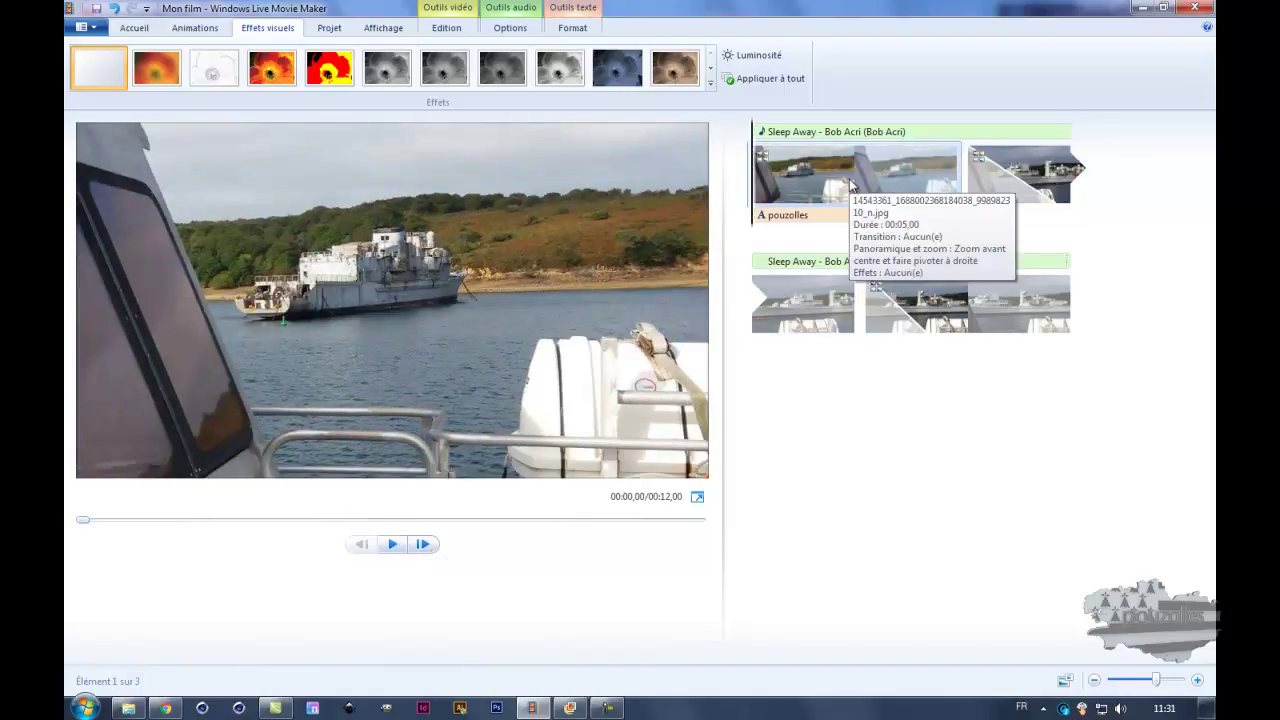
# Try the black-and-white effect on all photos, play the film to check it, and reset all photos to no effect.
pyautogui.click(501, 67)
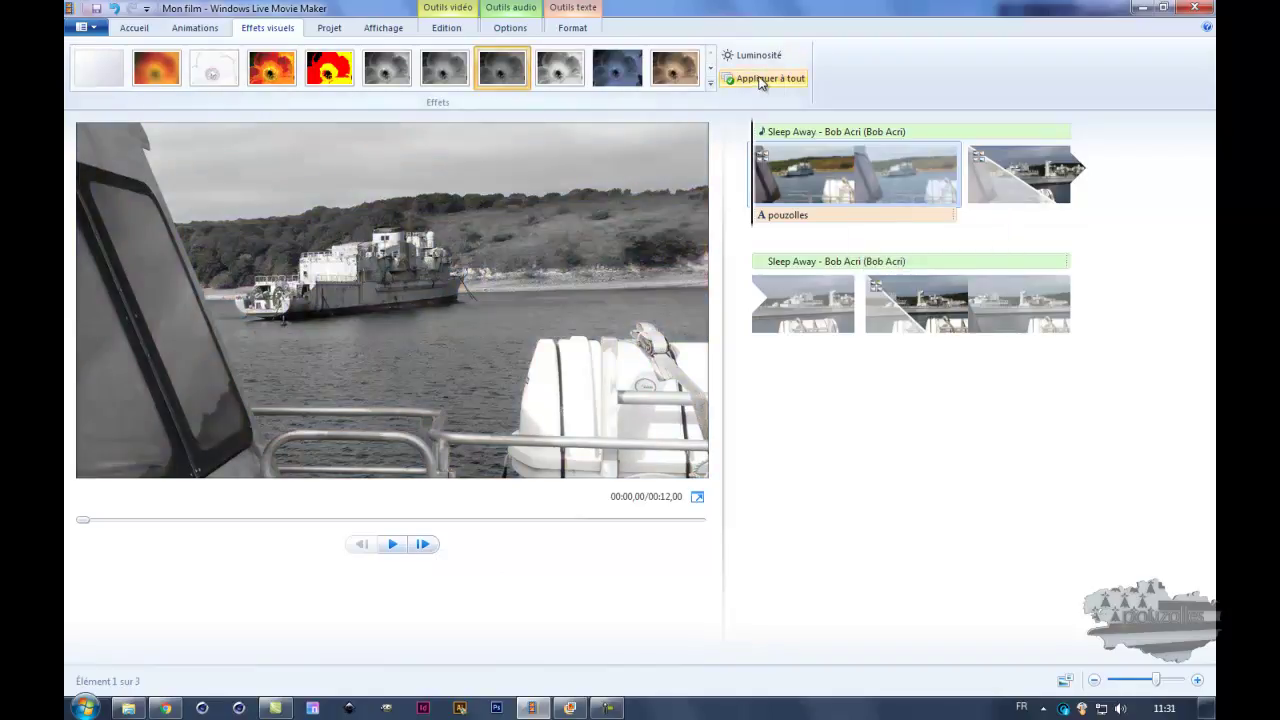
pyautogui.click(394, 548)
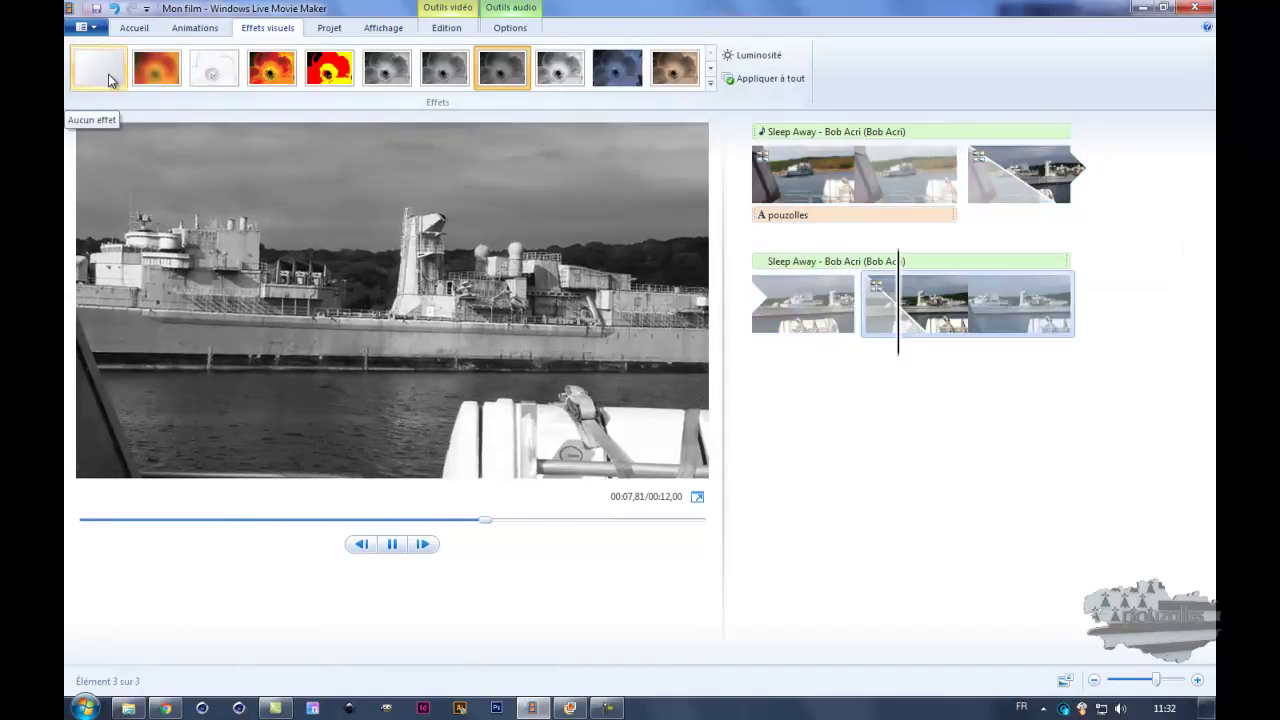
pyautogui.click(362, 548)
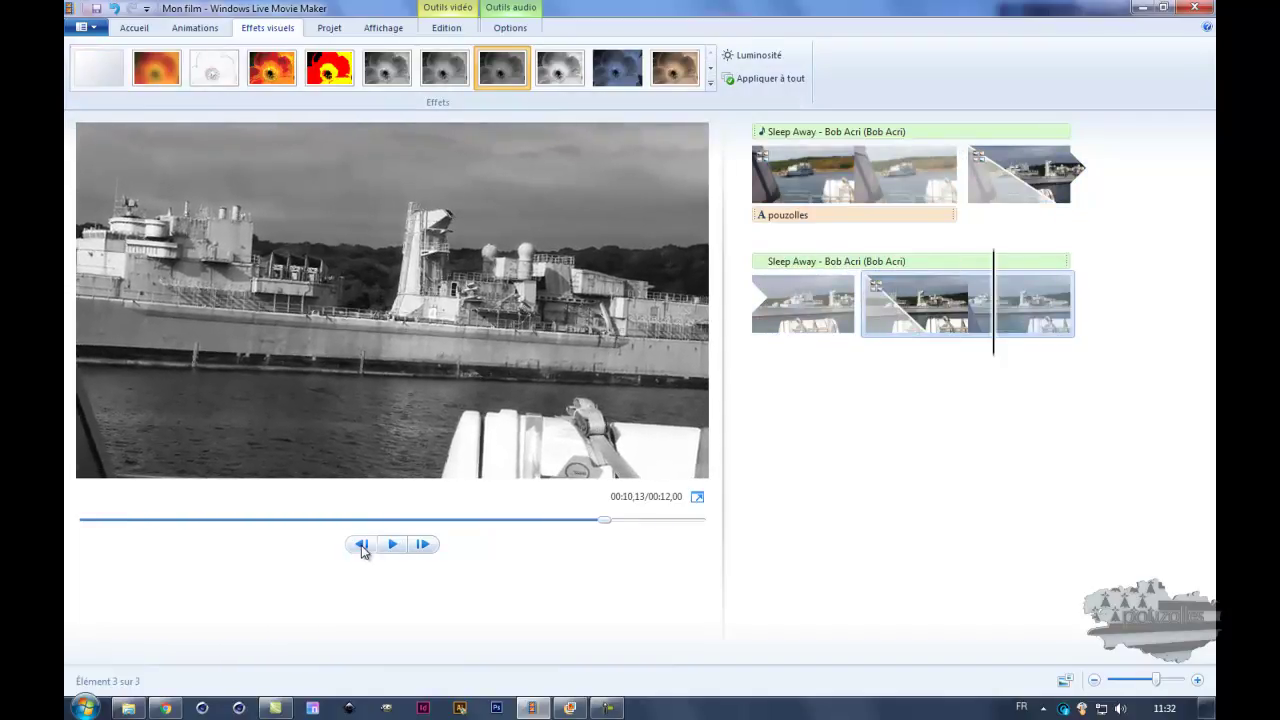
pyautogui.moveTo(604, 521); pyautogui.dragTo(66, 523)
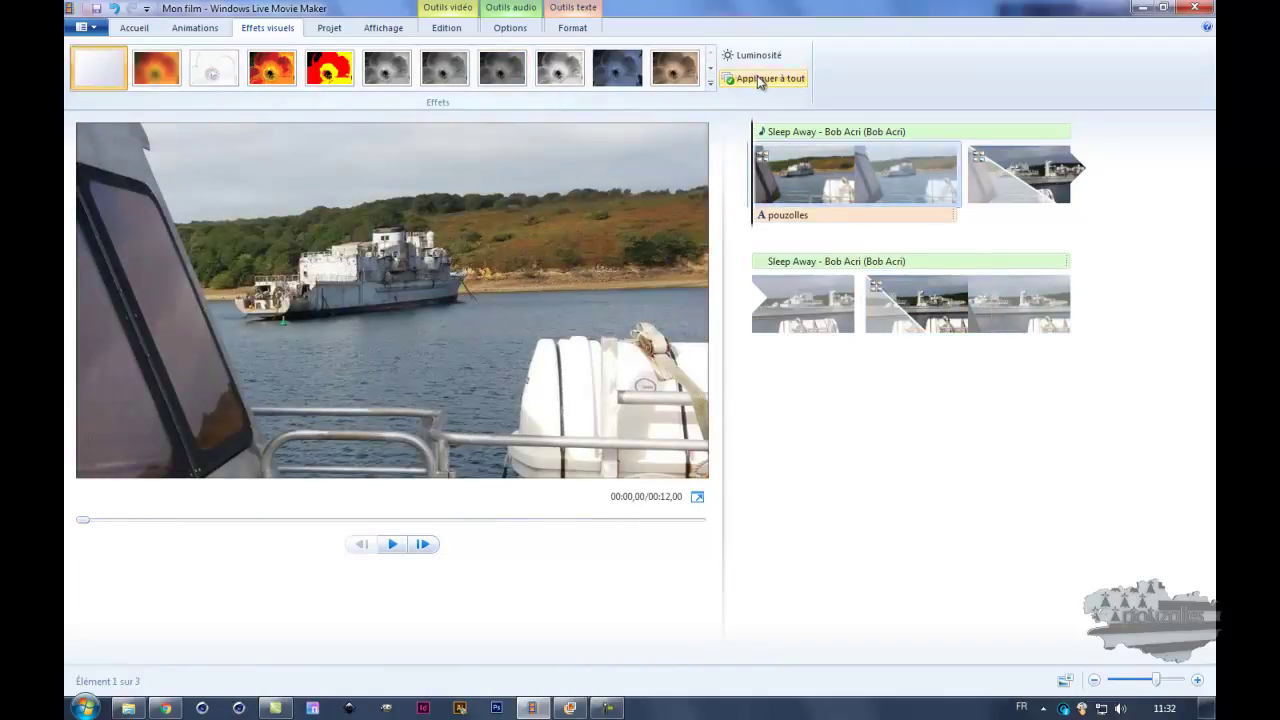
# Check the project's audio mix slider, and fit the film's length to the music.
pyautogui.click(338, 30)
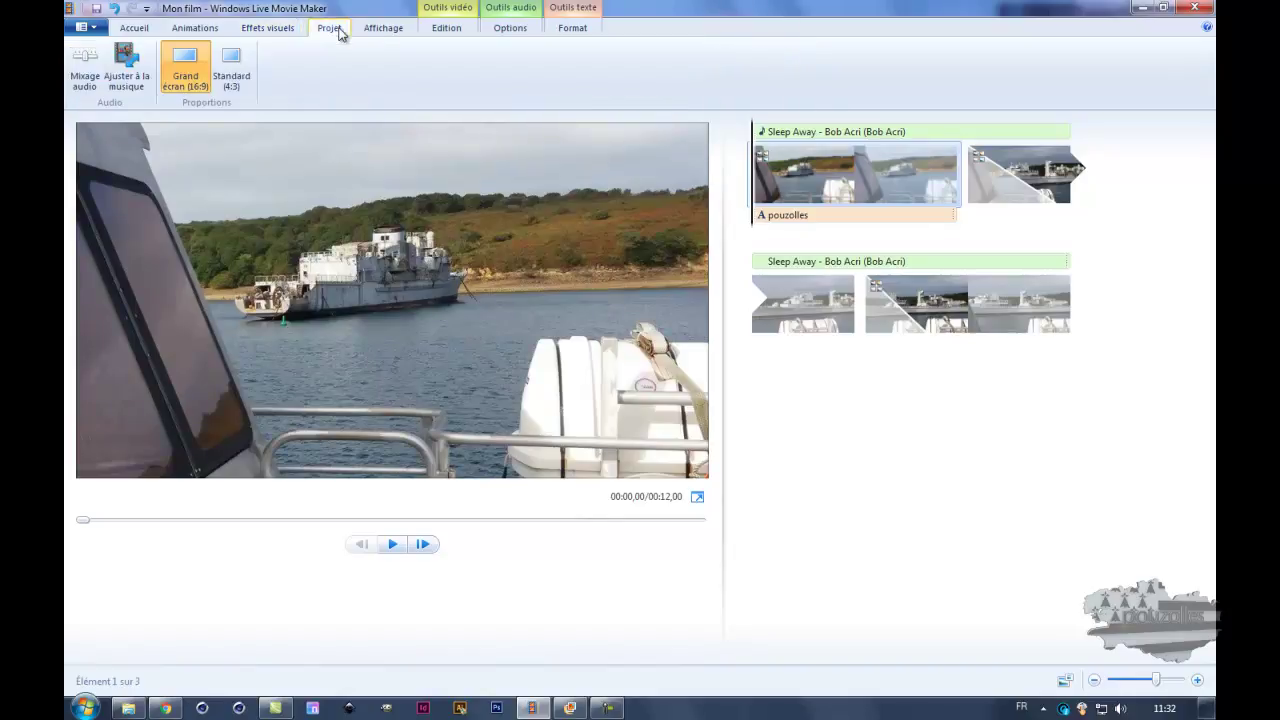
pyautogui.click(88, 64)
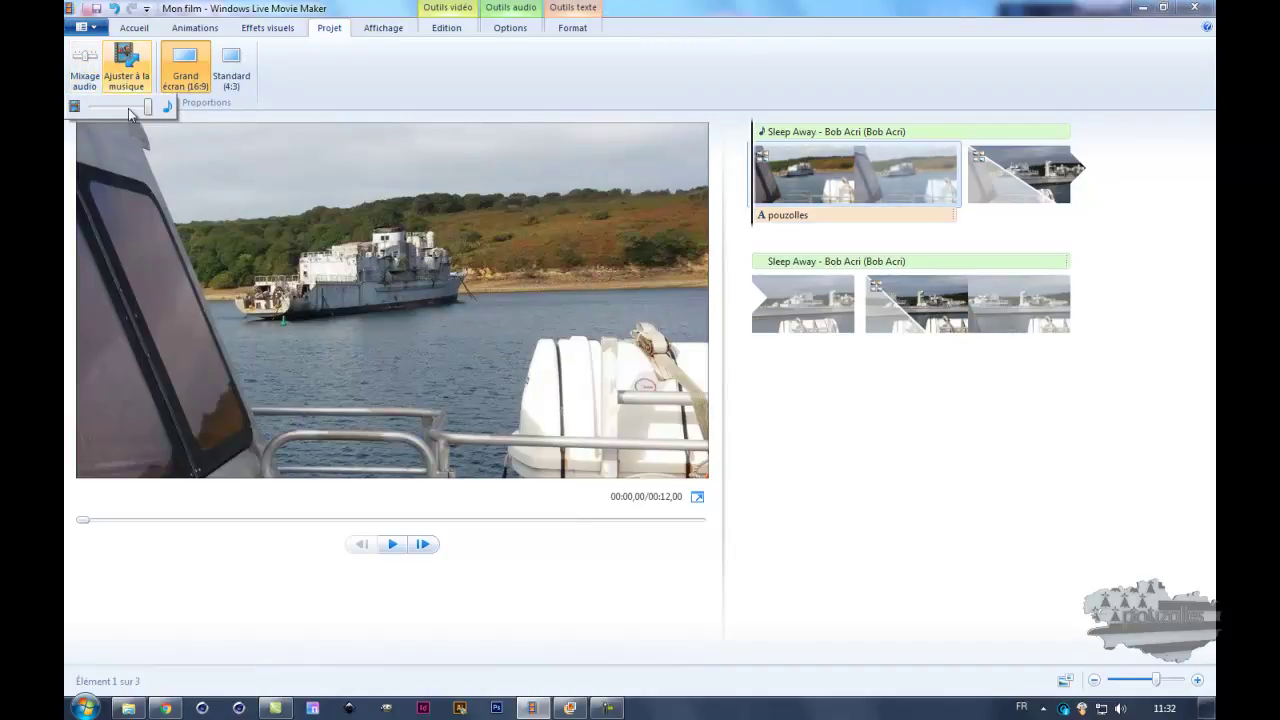
pyautogui.moveTo(150, 113)
pyautogui.mouseDown()
pyautogui.moveTo(101, 113)
pyautogui.moveTo(149, 113)
pyautogui.mouseUp()
pyautogui.click(123, 65)
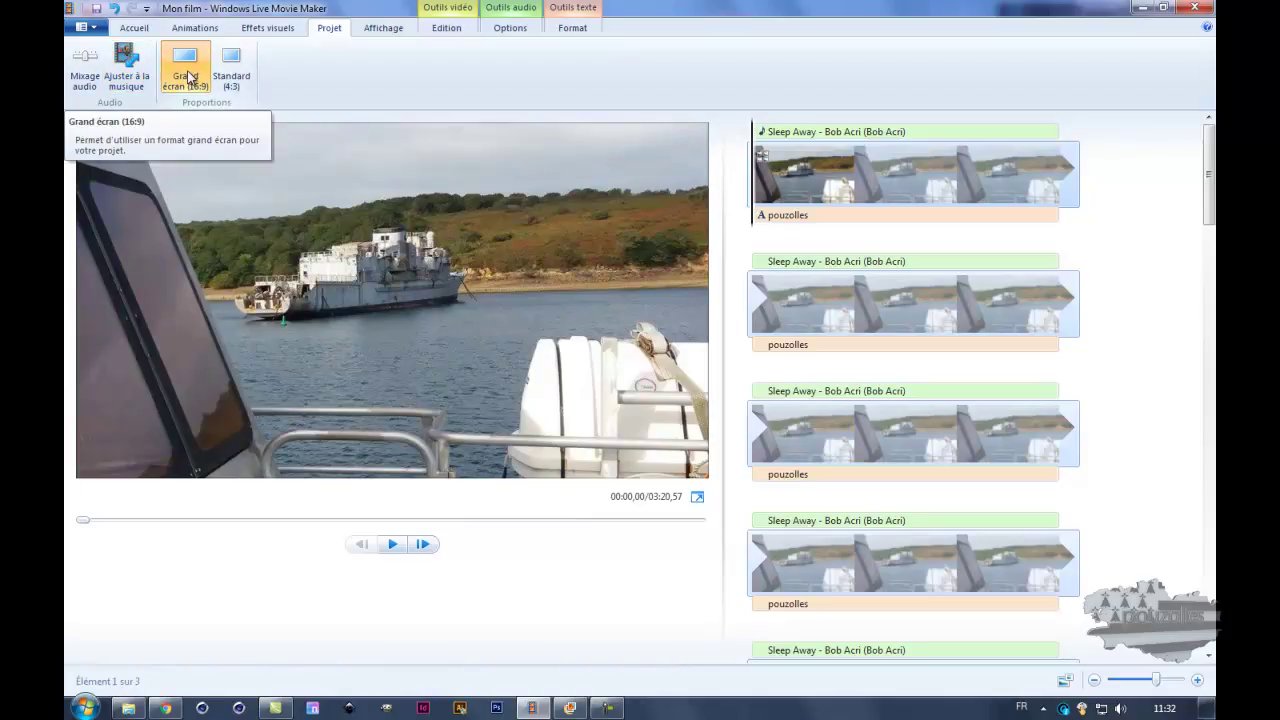
# Try the Standard (4:3) aspect ratio for the project, and restore Grand écran (16:9).
pyautogui.click(229, 74)
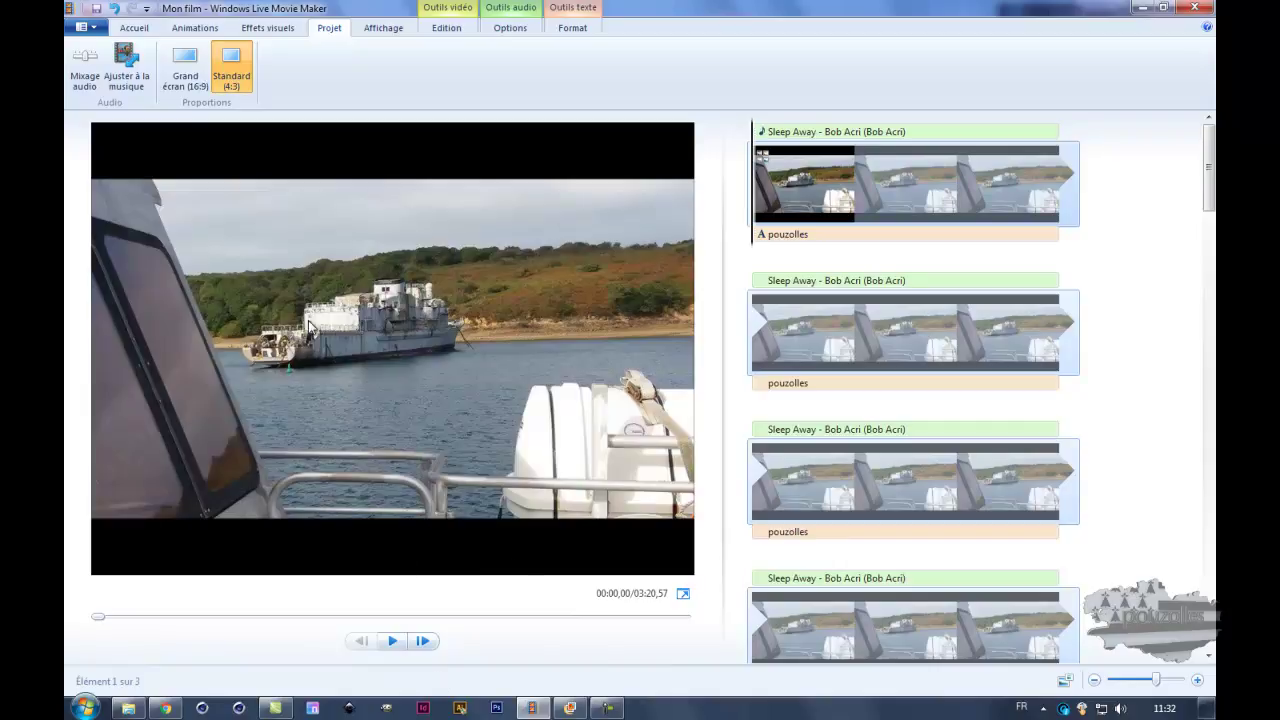
pyautogui.click(186, 69)
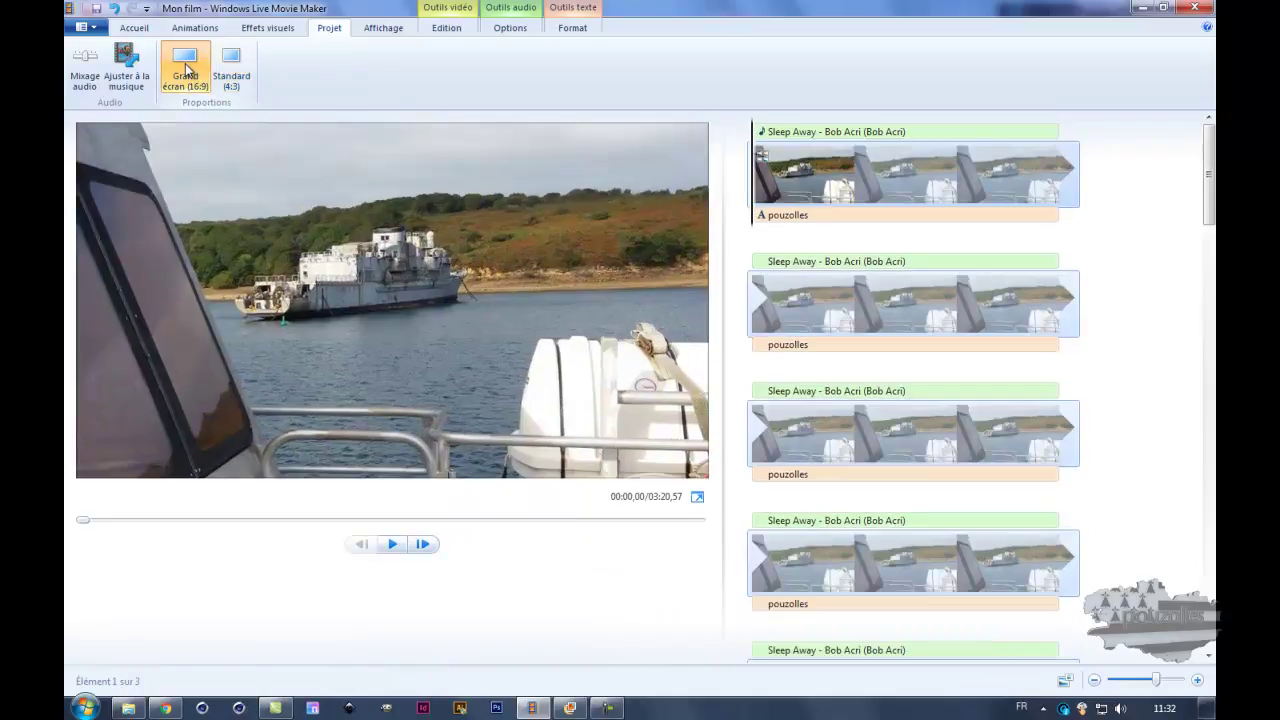
# Try zooming the timeline in and back out, and reset its zoom level.
pyautogui.click(380, 30)
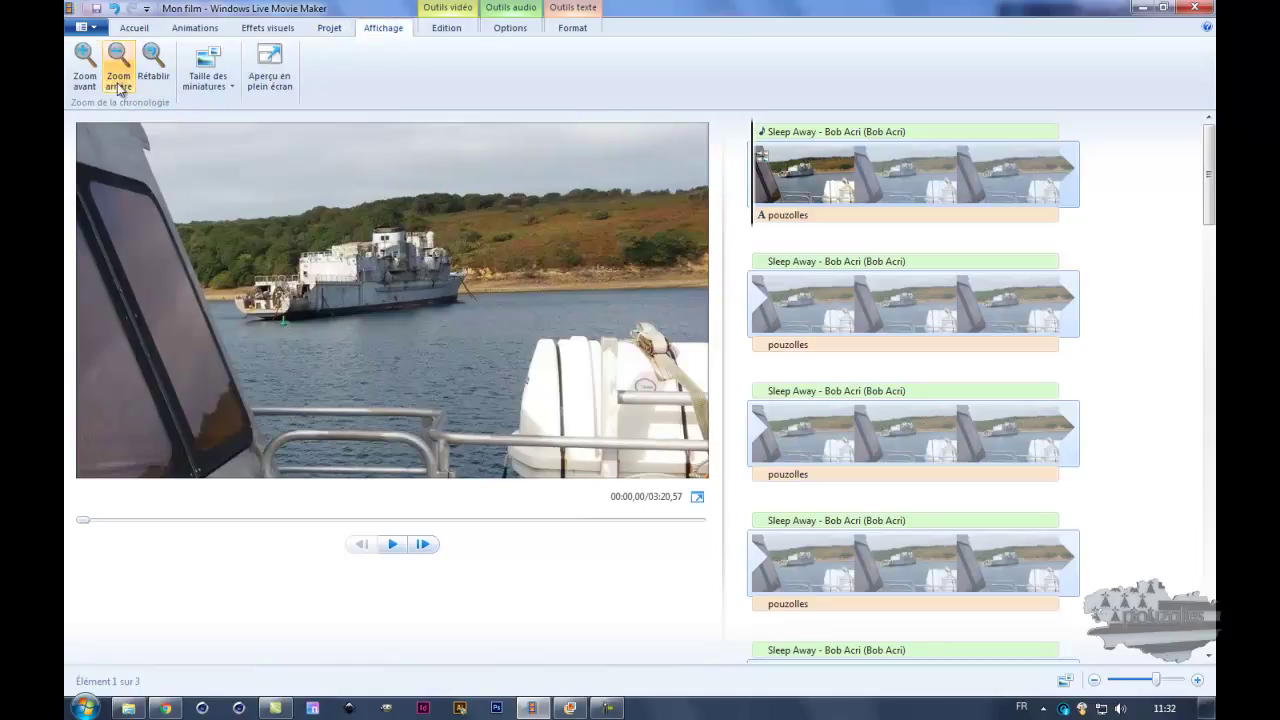
pyautogui.click(86, 64)
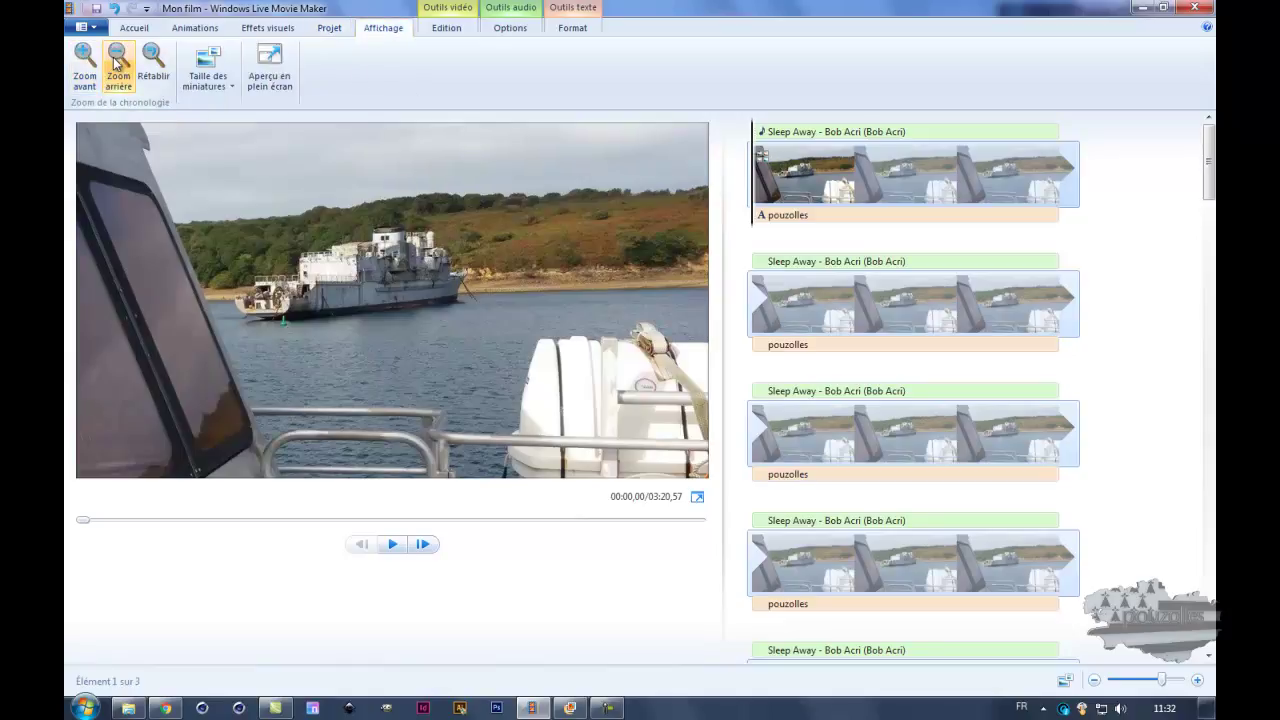
pyautogui.click(143, 66)
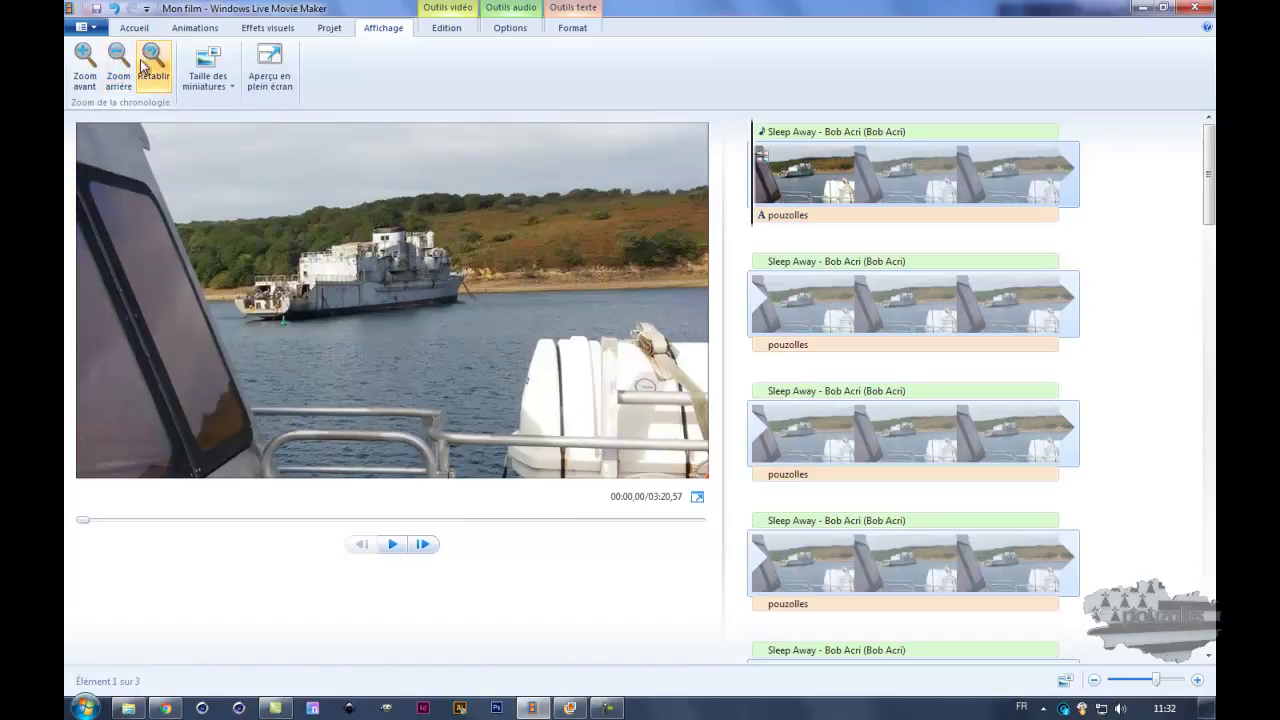
# Set the storyboard's thumbnail size to Petites icônes.
pyautogui.click(215, 73)
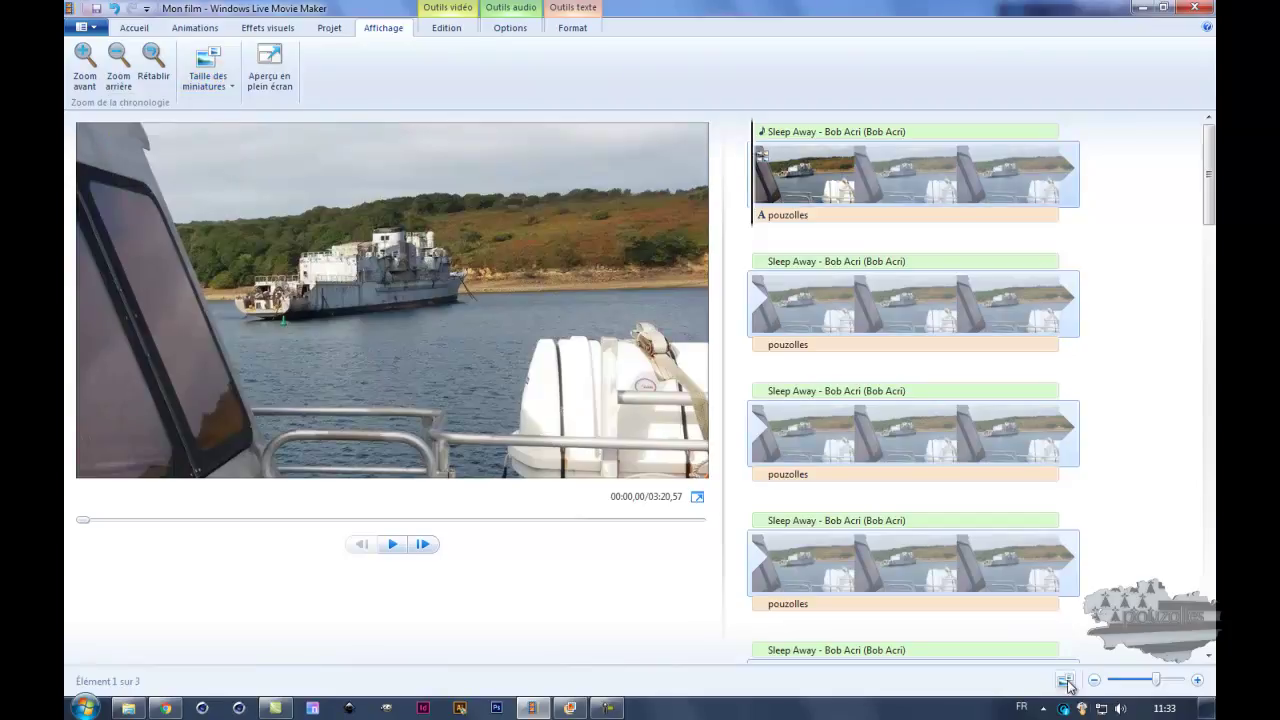
pyautogui.click(205, 68)
pyautogui.click(160, 118)
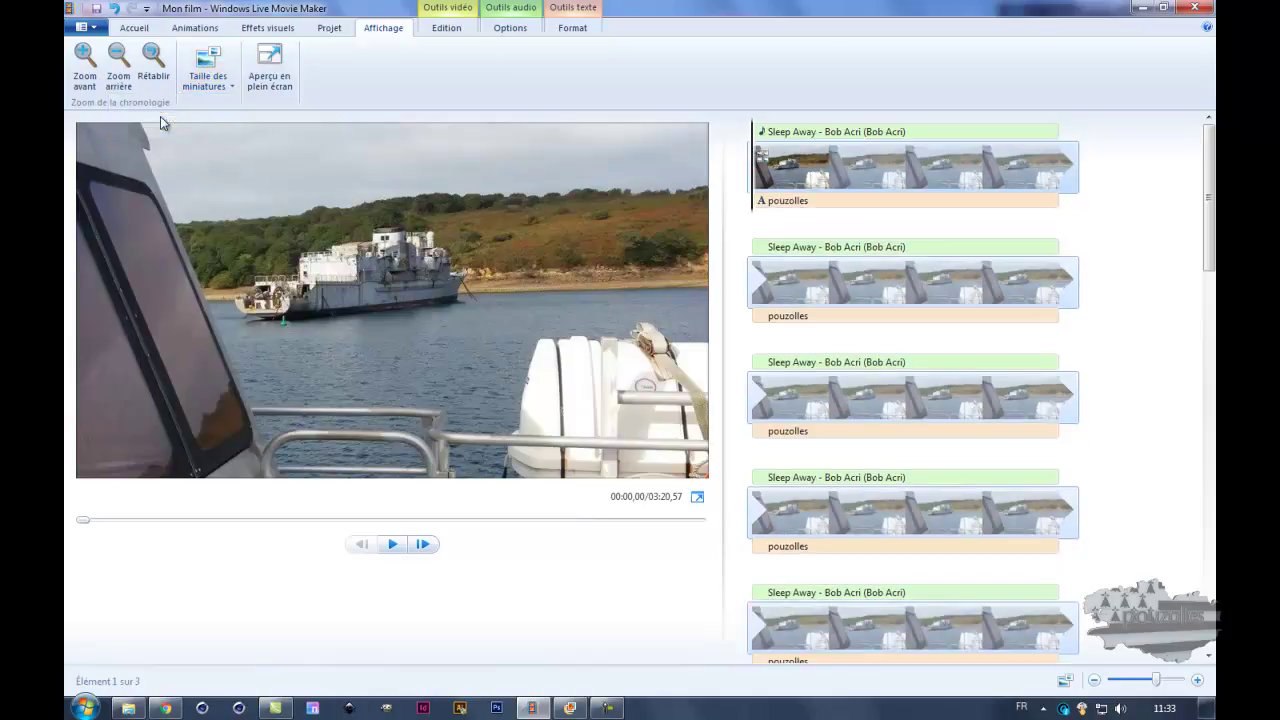
# Look through the lengthened photo strips in the storyboard, and zoom the timeline out until the whole film fits in view.
pyautogui.scroll(-5, 1121, 420)
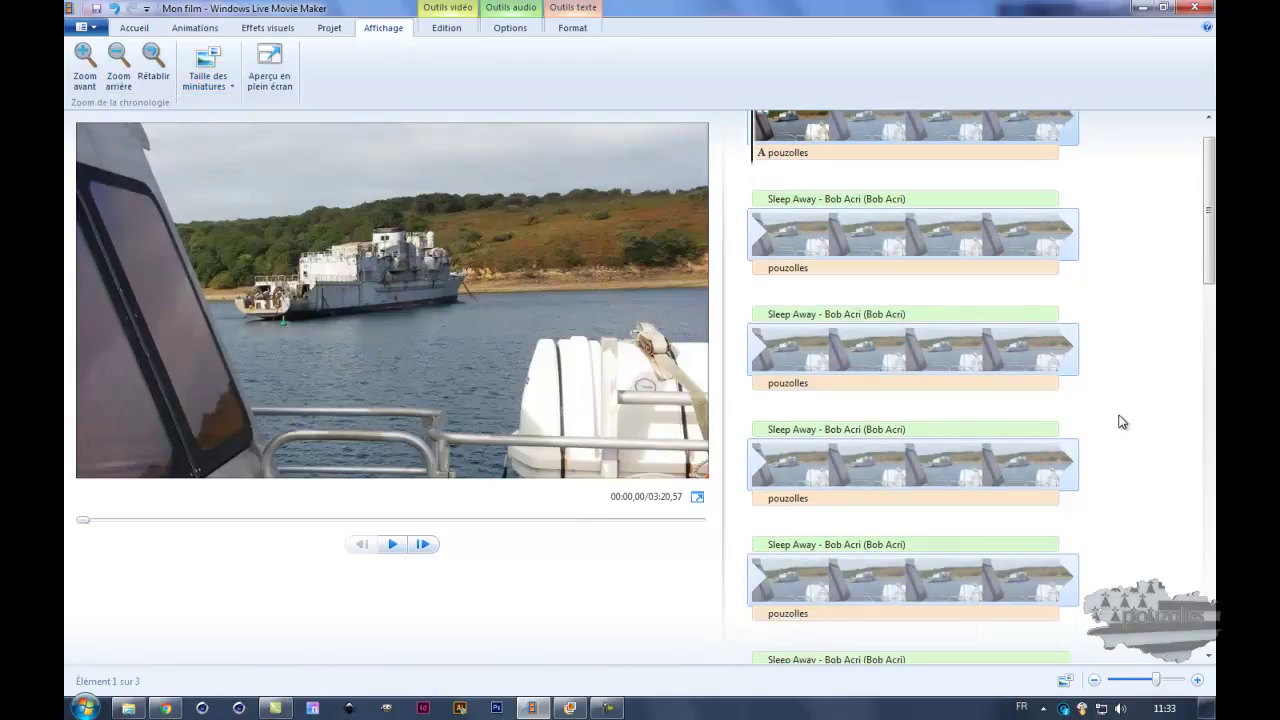
pyautogui.scroll(-5, 1121, 426)
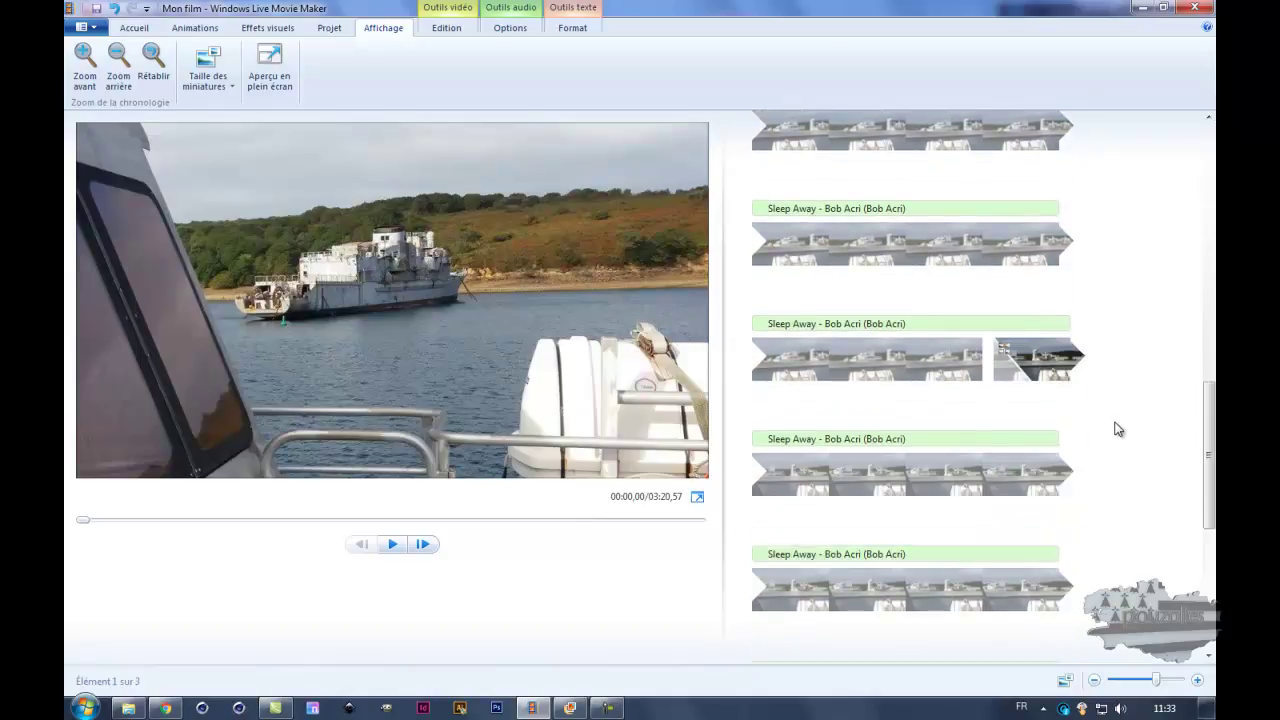
pyautogui.scroll(-5, 1117, 428)
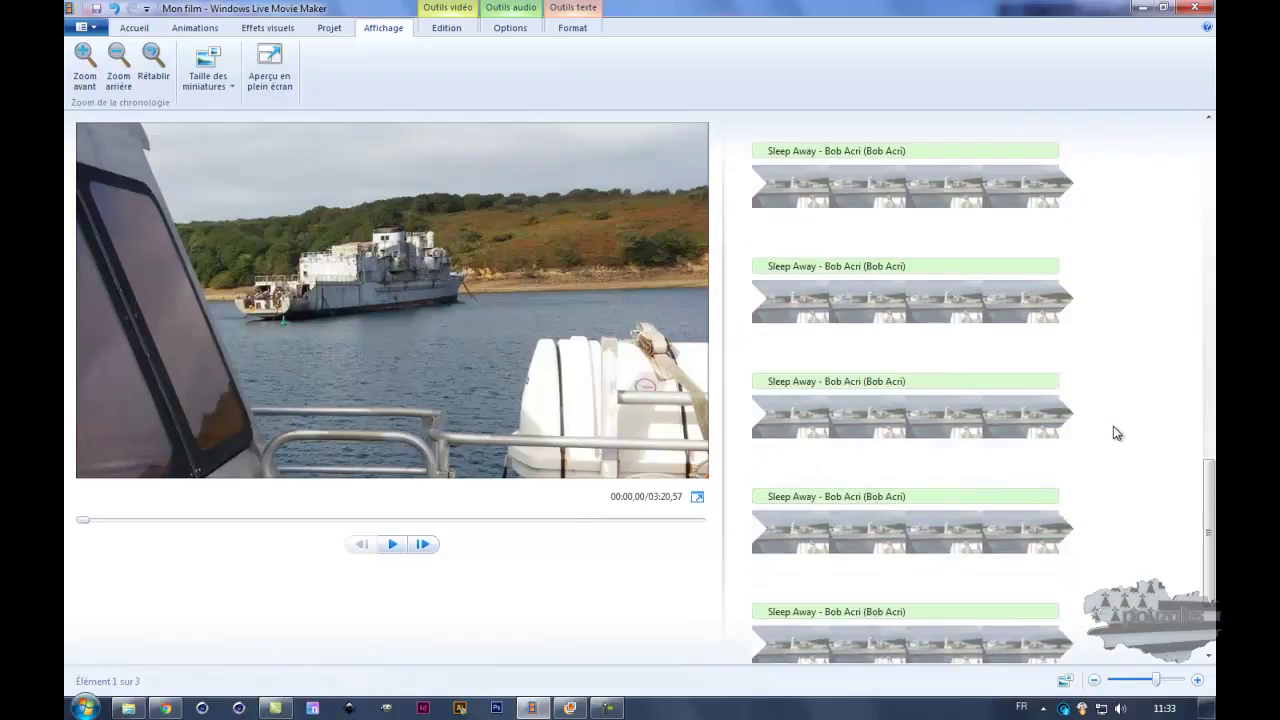
pyautogui.scroll(-1, 1115, 440)
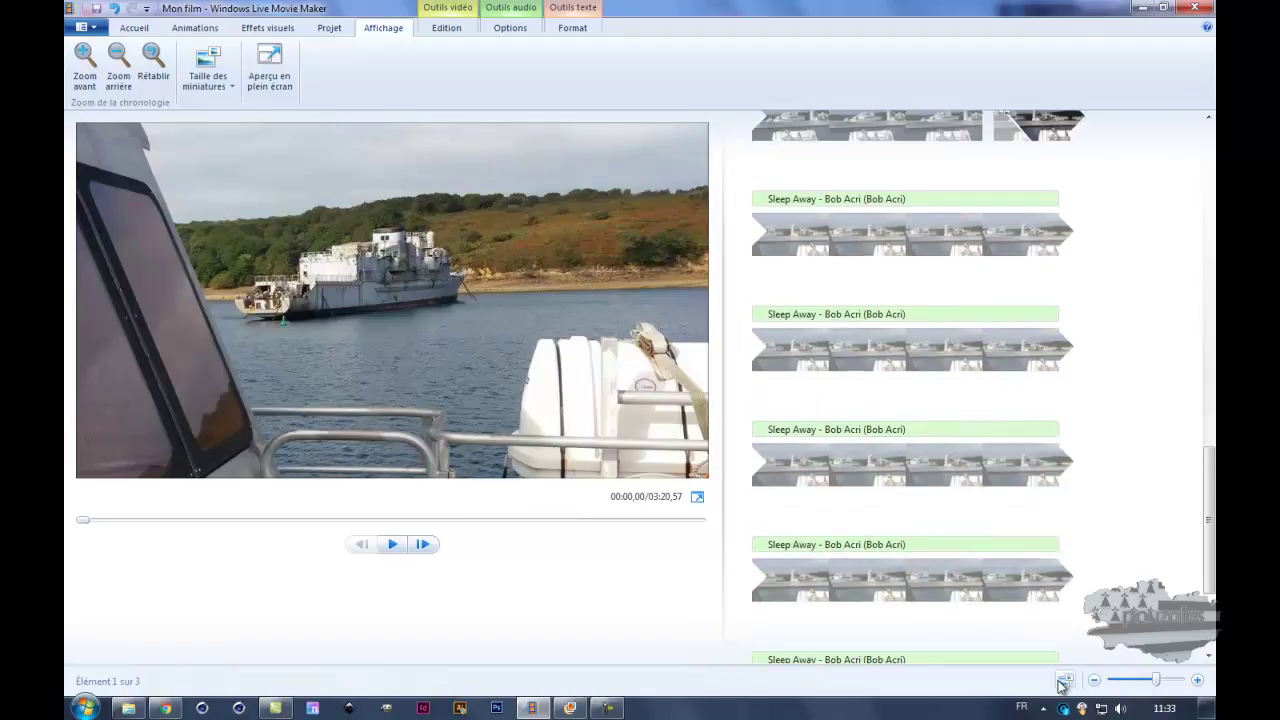
pyautogui.moveTo(1157, 681); pyautogui.dragTo(1129, 686)
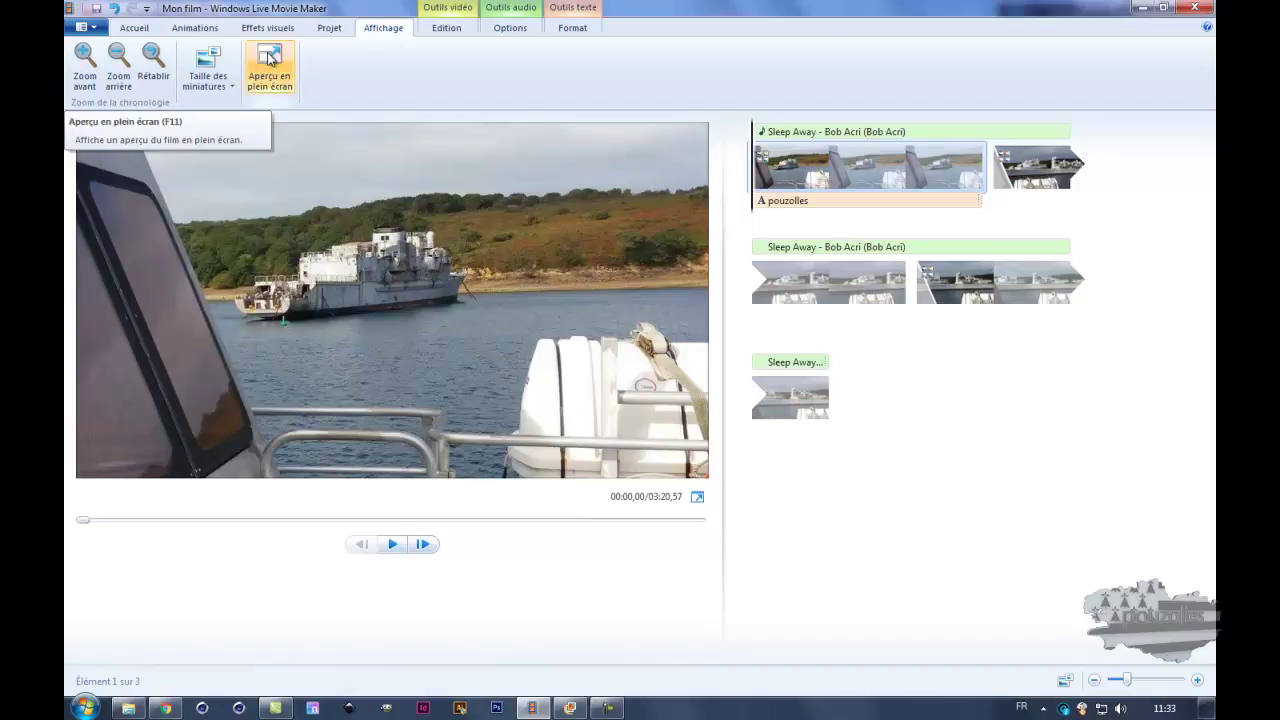
# Try the Très petites icônes thumbnail size, and return the storyboard to Petites icônes.
pyautogui.click(200, 63)
pyautogui.click(164, 104)
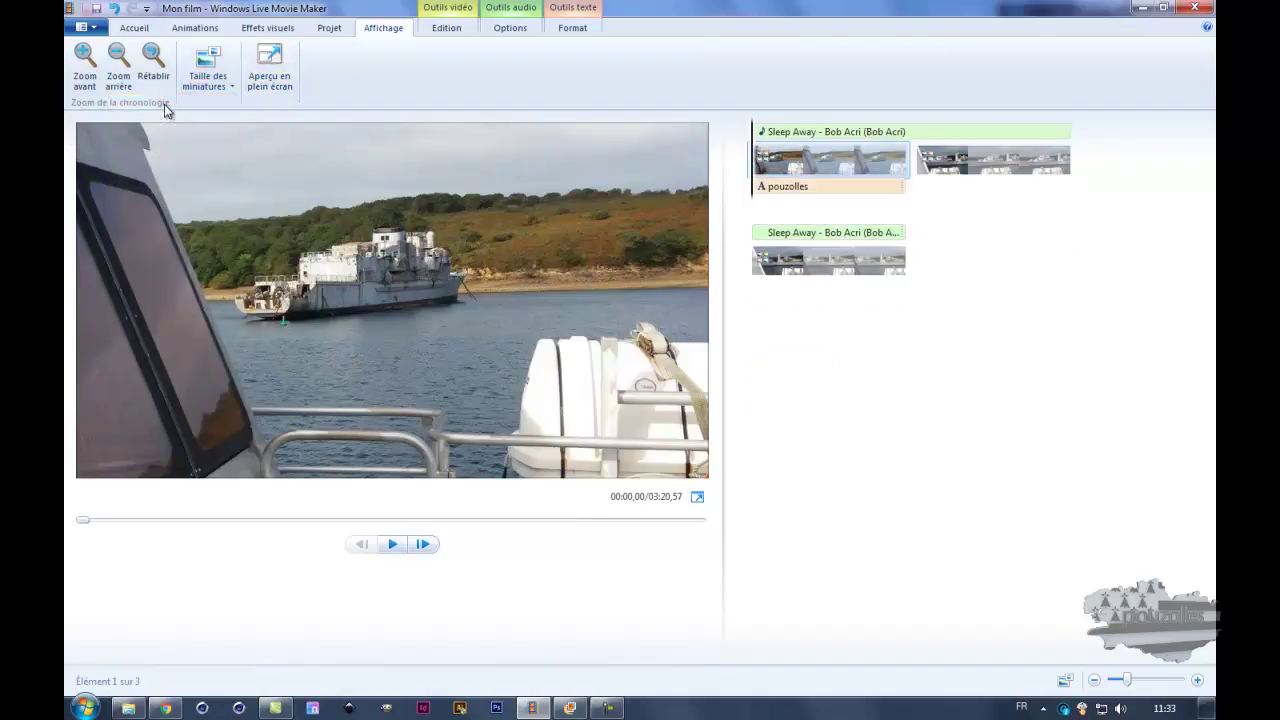
pyautogui.click(205, 68)
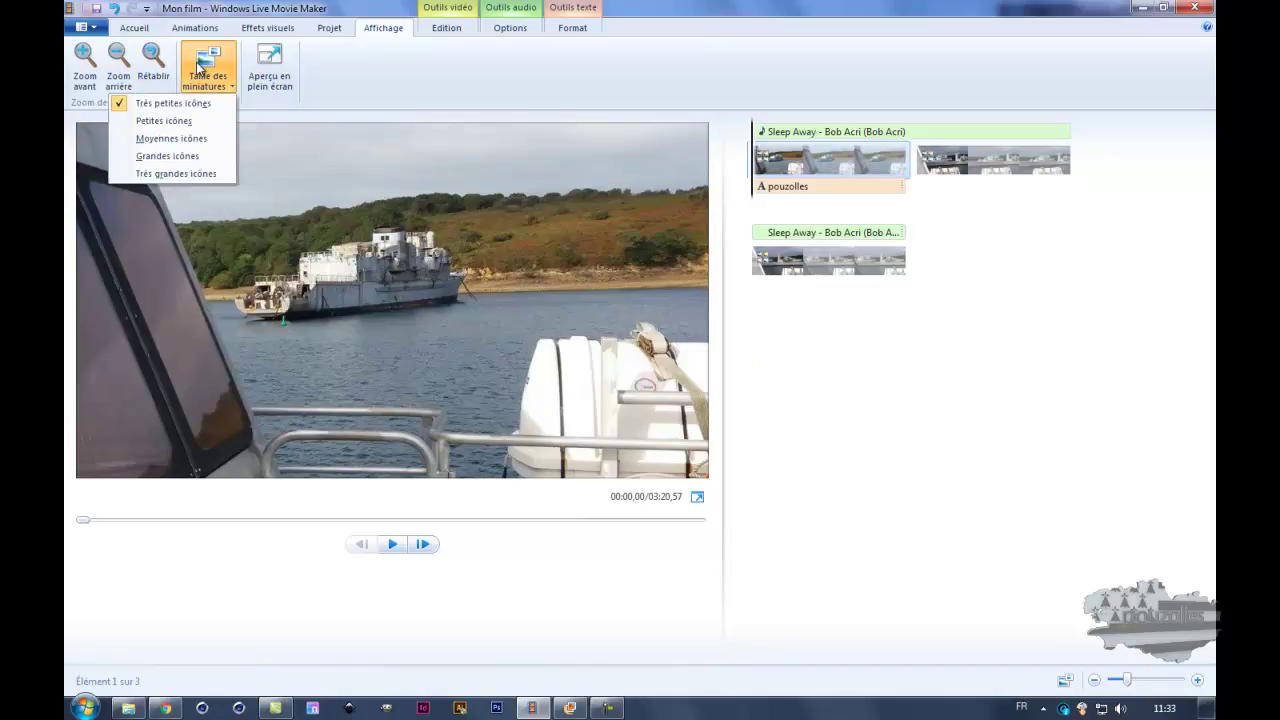
pyautogui.click(165, 121)
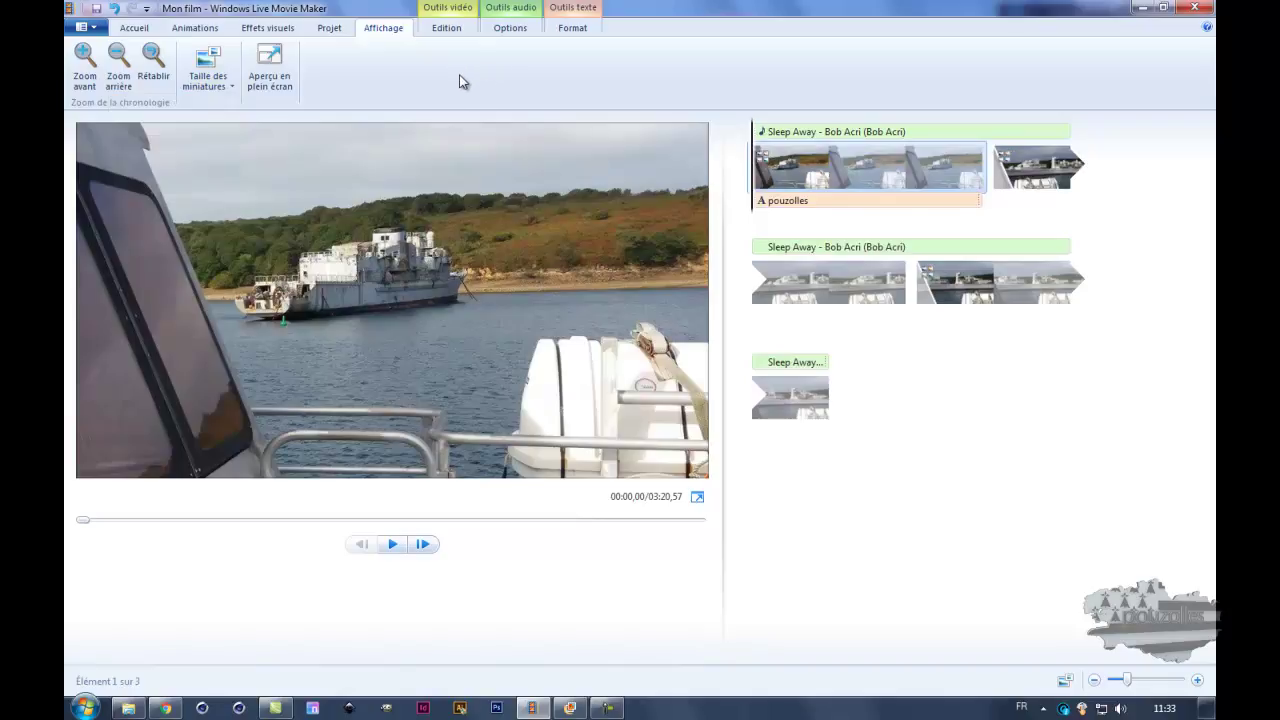
# Set the first photo's duration to 15 seconds.
pyautogui.click(446, 28)
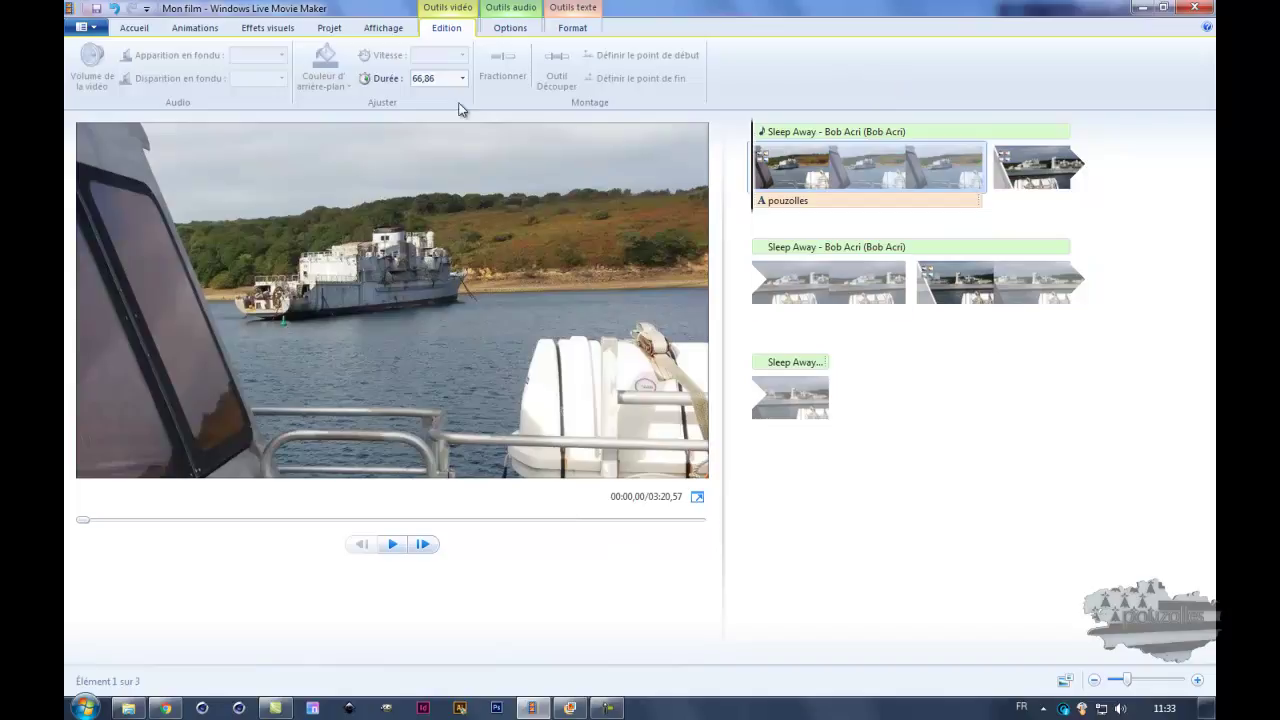
pyautogui.click(463, 78)
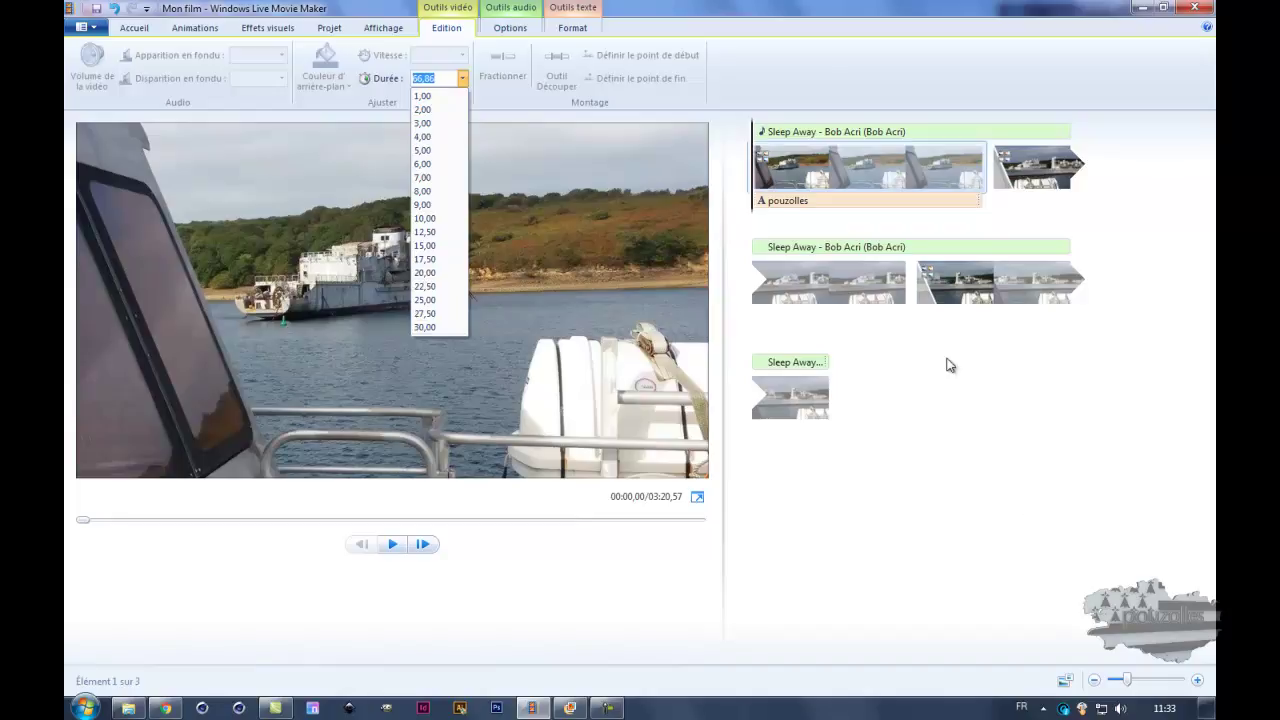
pyautogui.click(428, 246)
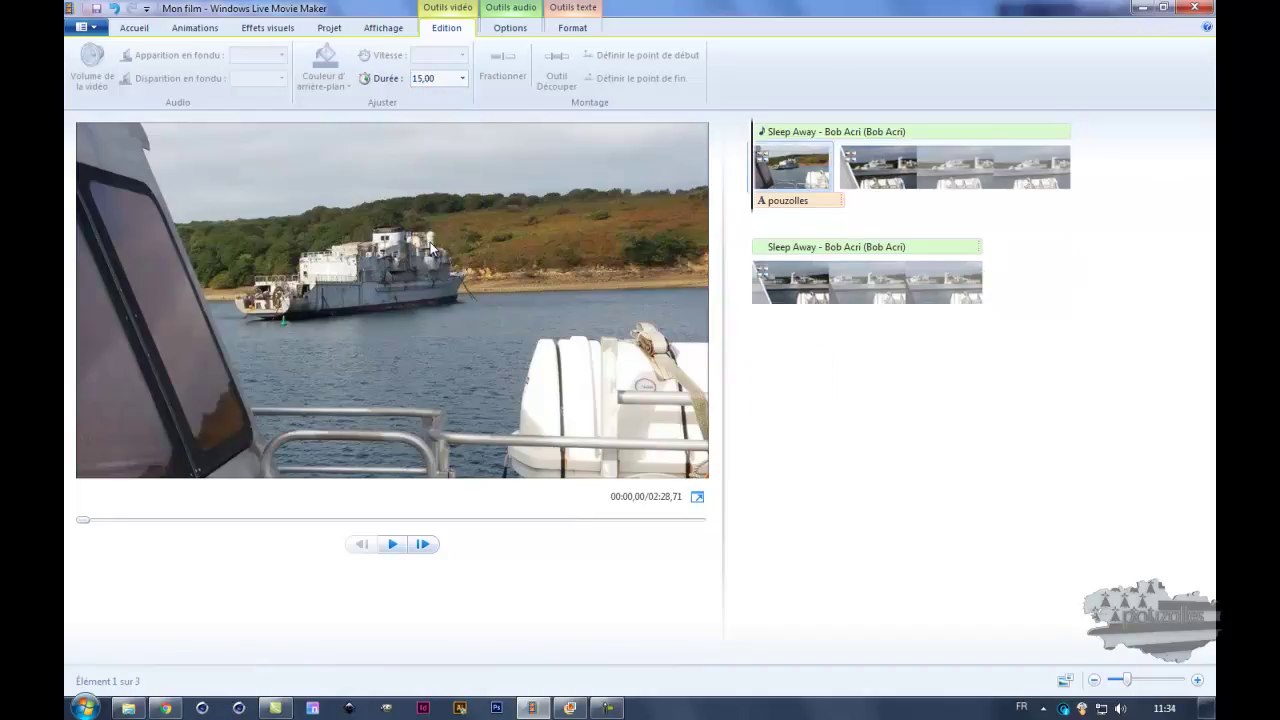
# Play the film from the start and skim through the rest of it to the end.
pyautogui.click(392, 544)
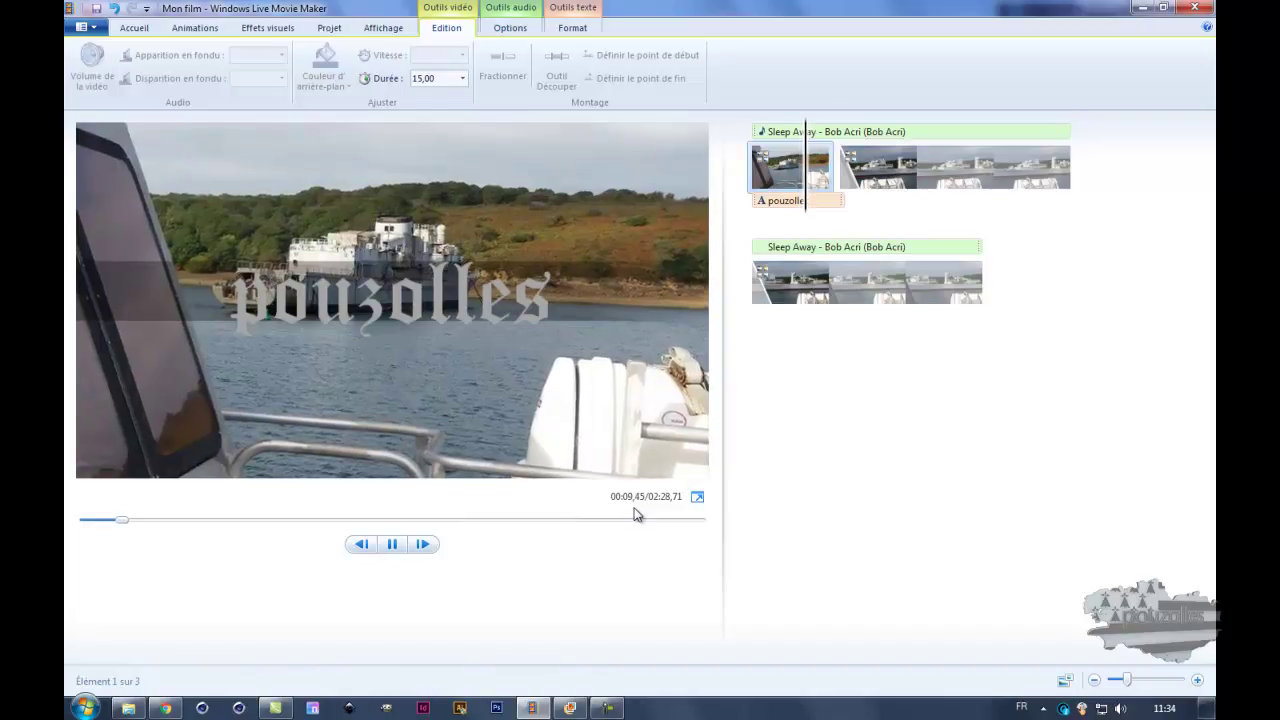
pyautogui.moveTo(140, 528); pyautogui.dragTo(277, 529)
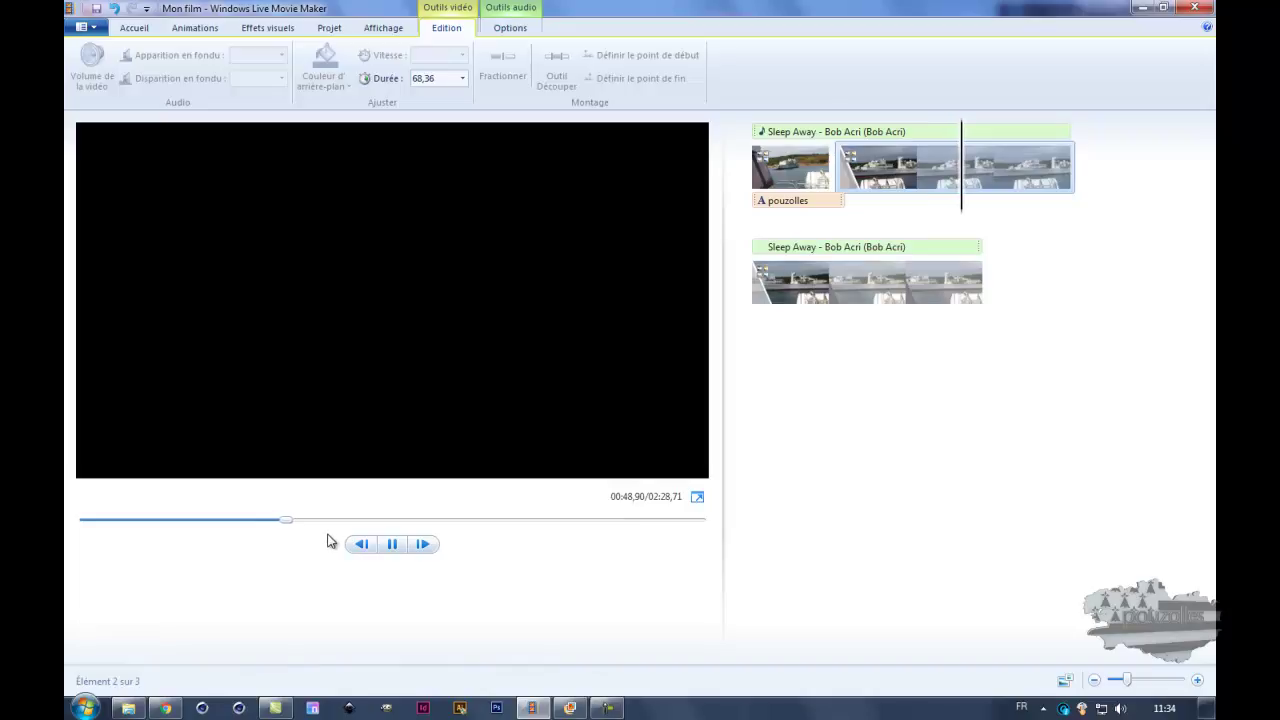
pyautogui.moveTo(296, 529); pyautogui.dragTo(722, 533)
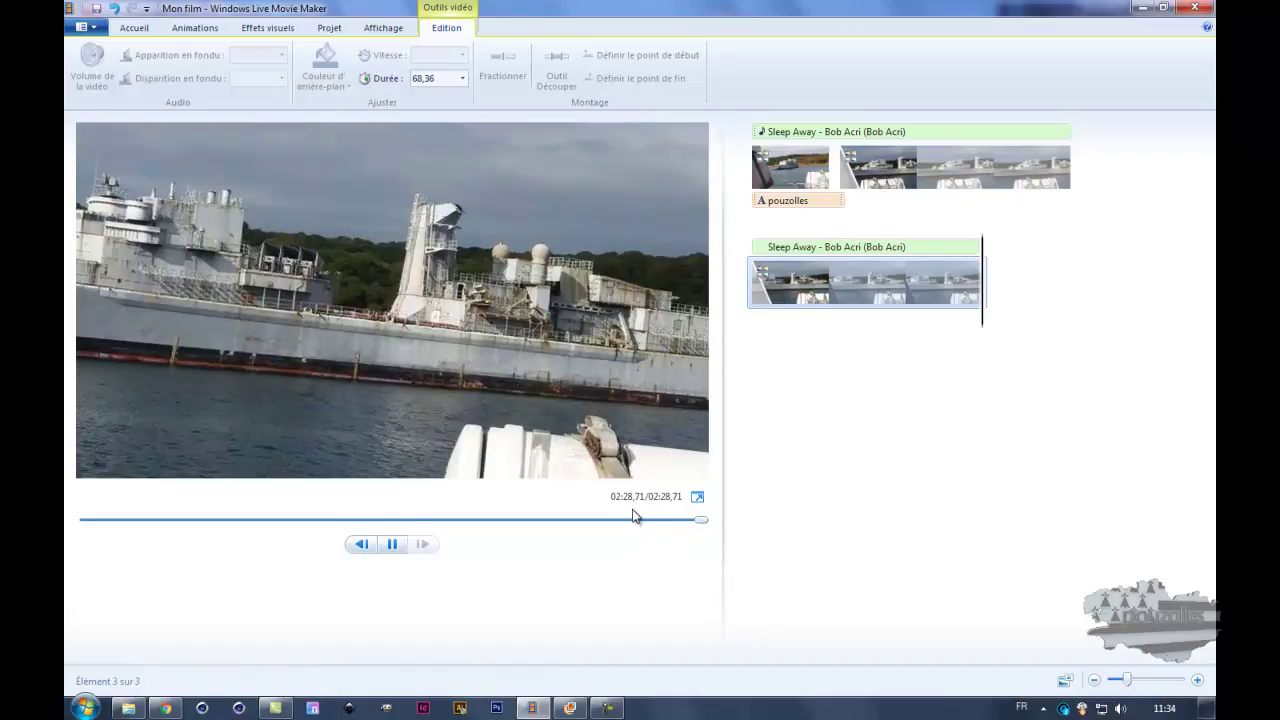
# Undo the first photo's last duration change and play the opening seconds of the film.
pyautogui.click(115, 8)
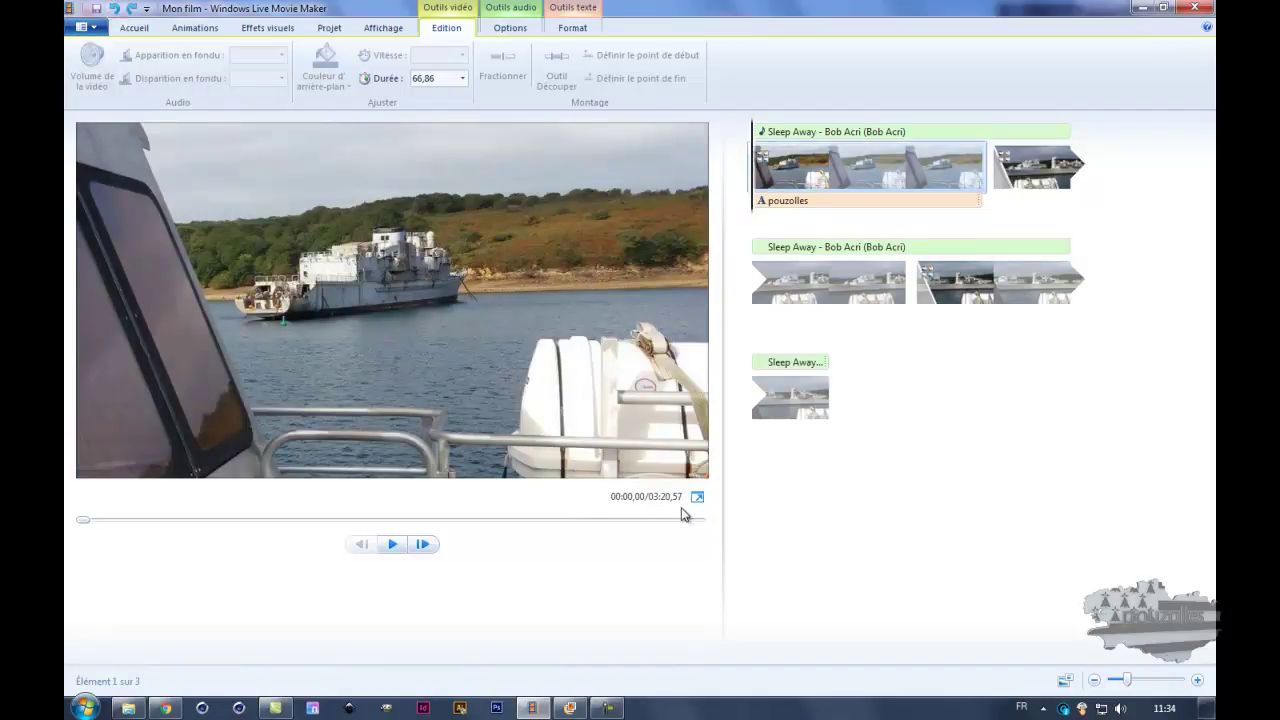
pyautogui.click(395, 550)
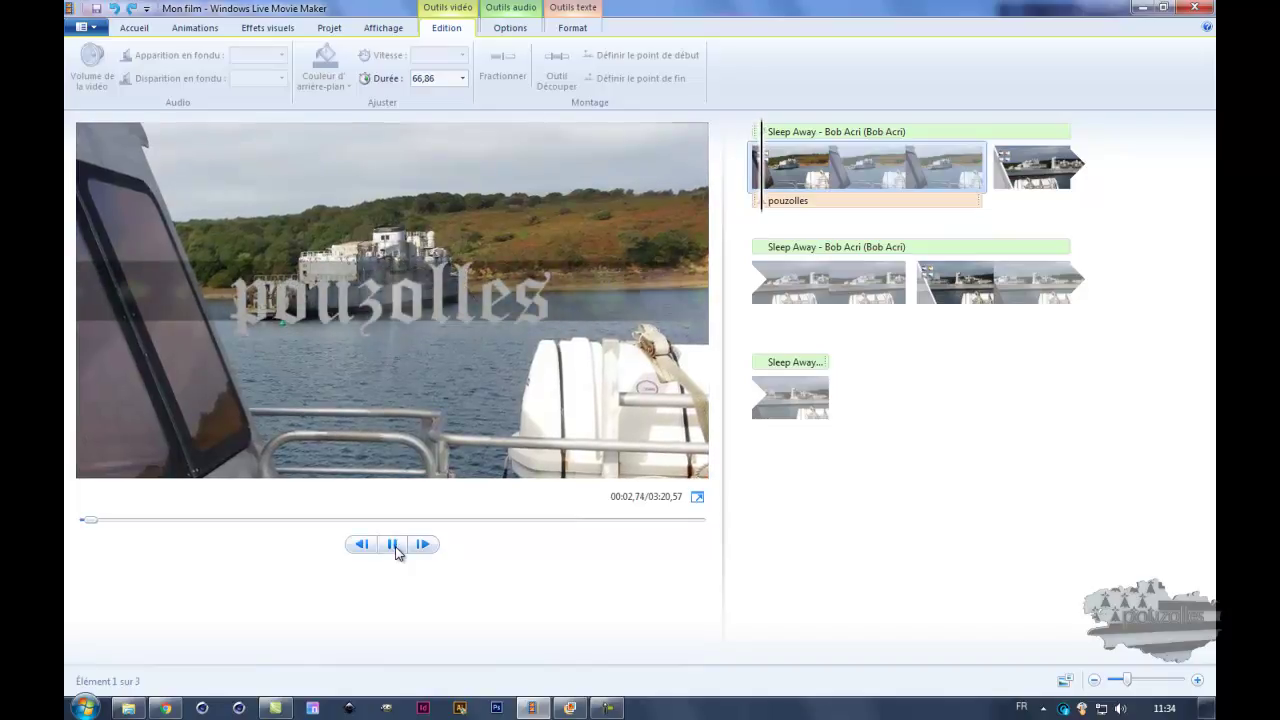
pyautogui.click(395, 549)
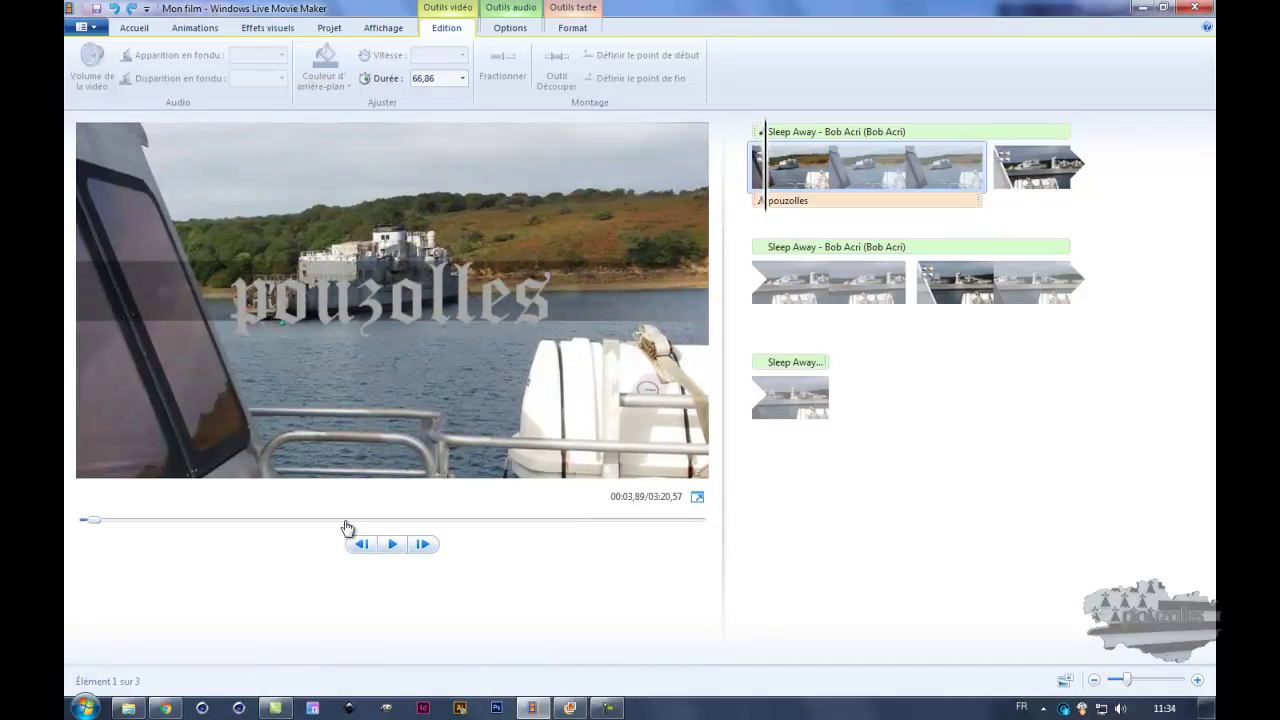
# Set the first photo's duration to 2 seconds and preview the film from the start.
pyautogui.click(460, 80)
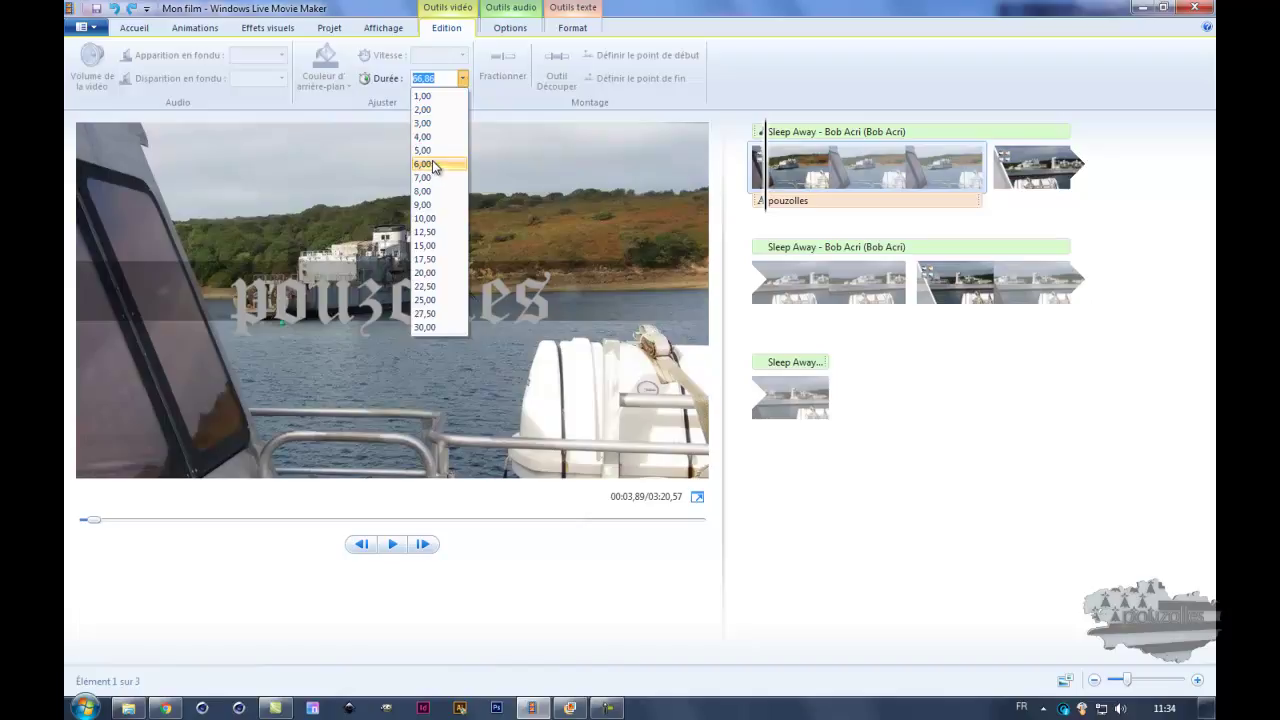
pyautogui.click(424, 110)
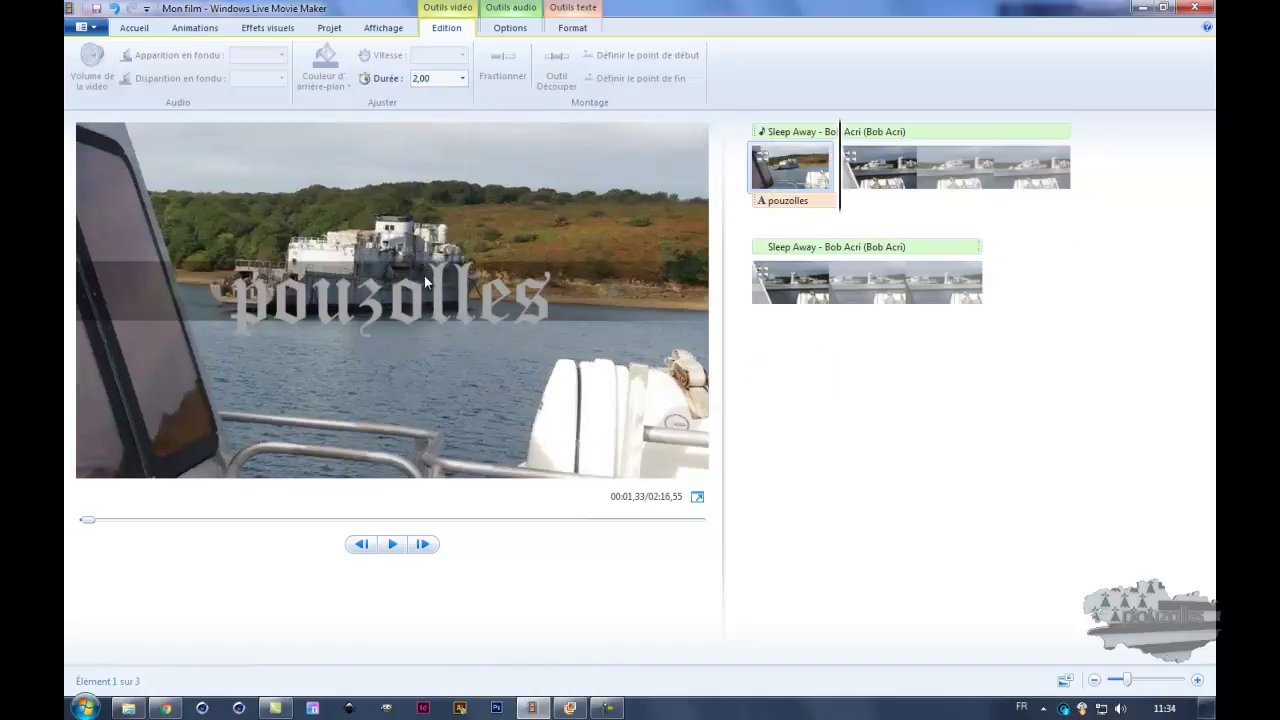
pyautogui.click(394, 545)
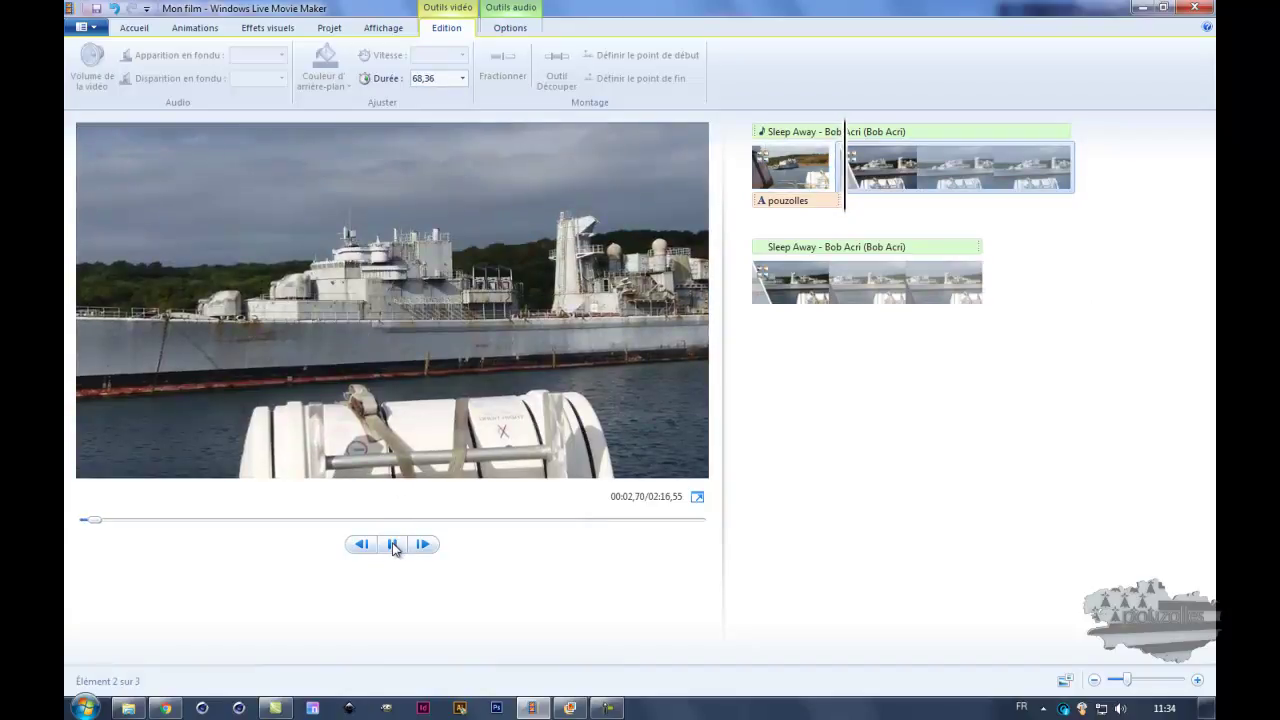
pyautogui.click(388, 546)
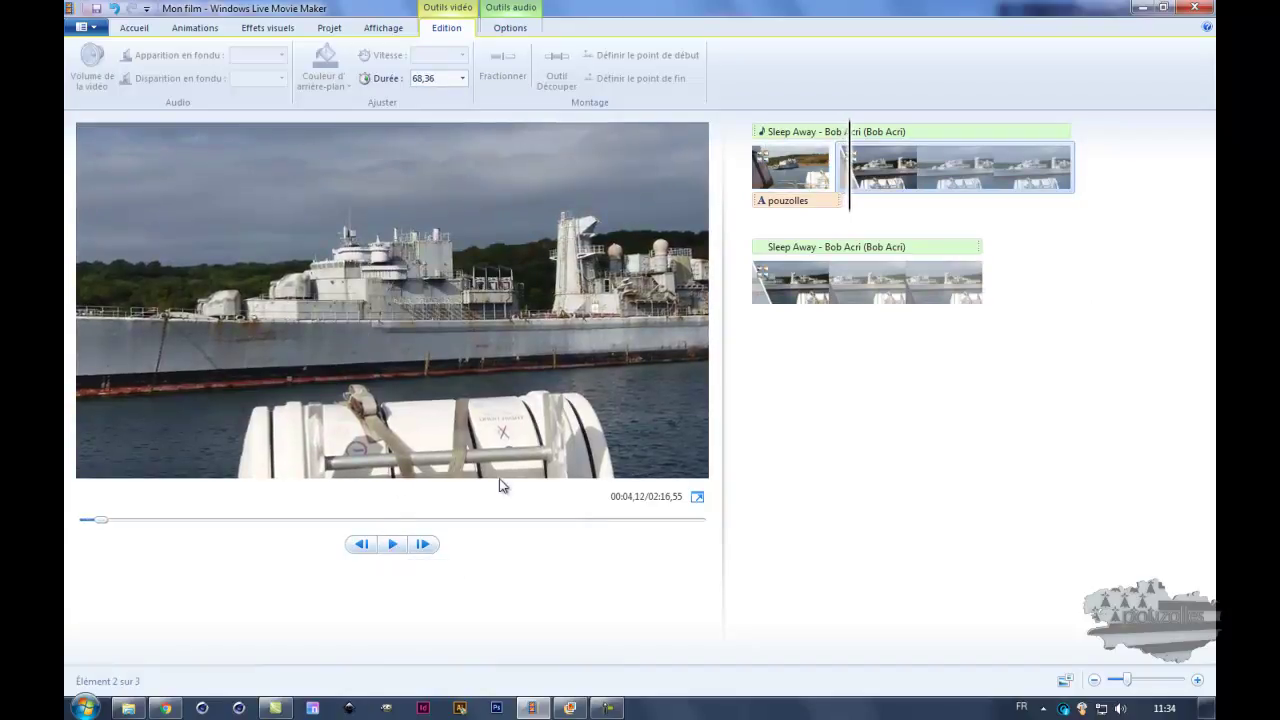
pyautogui.moveTo(850, 200); pyautogui.dragTo(752, 197)
pyautogui.click(753, 196)
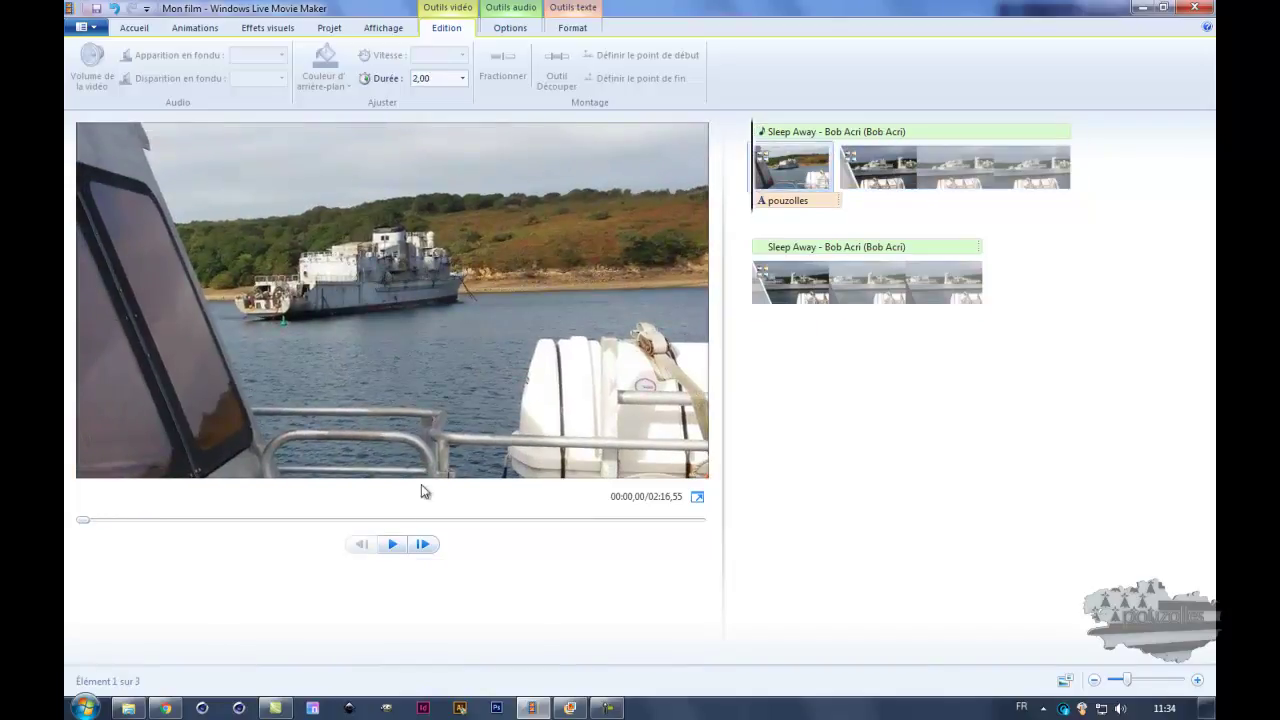
pyautogui.click(396, 545)
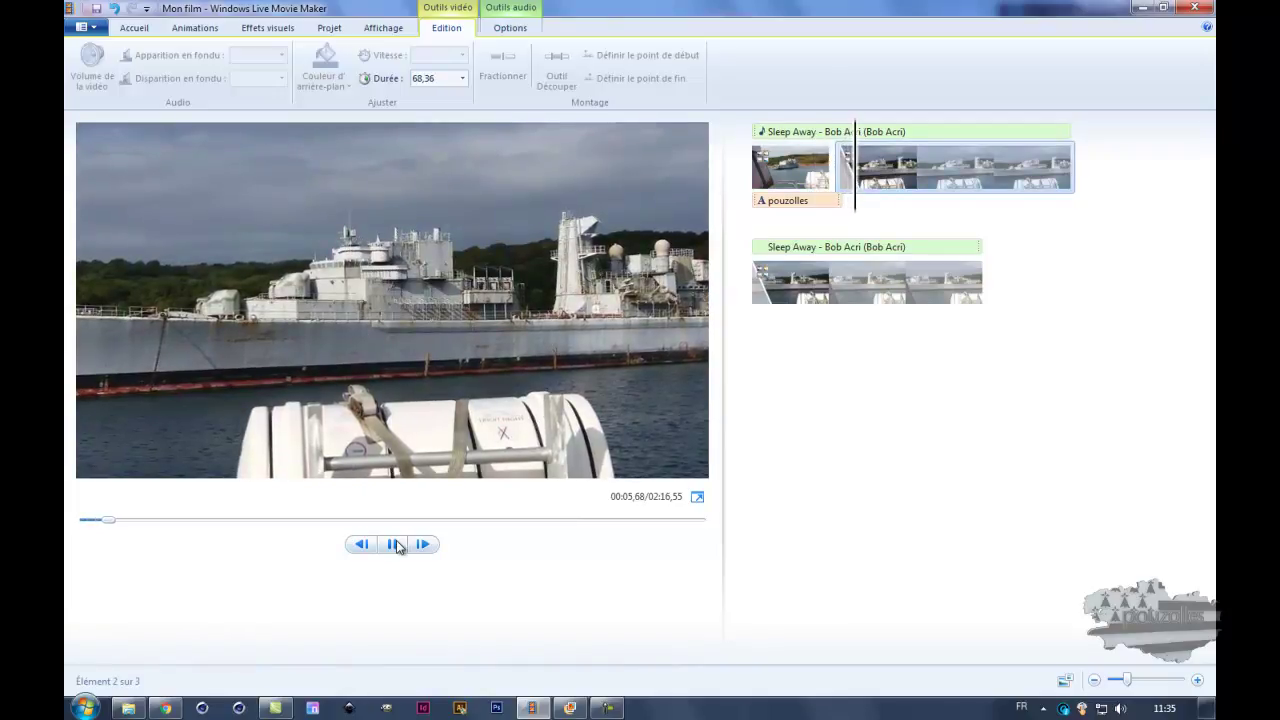
# Set the duration of each of the three photos in the storyboard to 5 seconds.
pyautogui.click(760, 170)
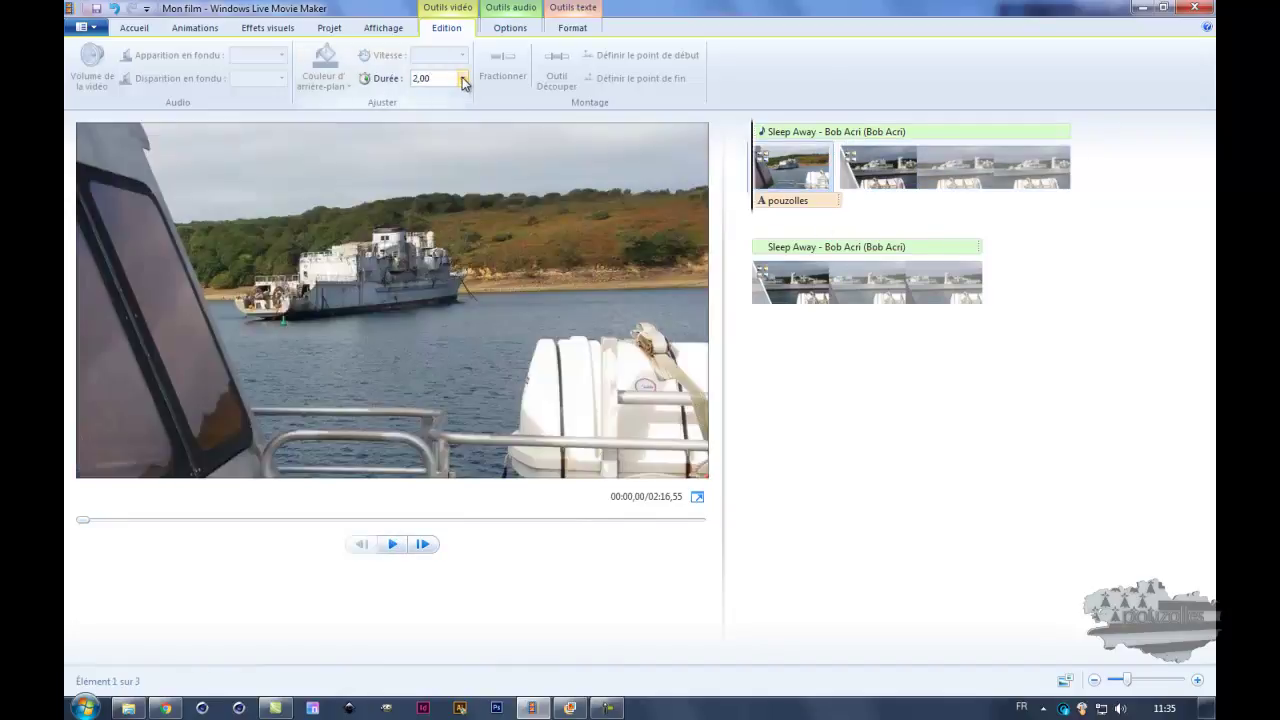
pyautogui.click(462, 78)
pyautogui.click(432, 152)
pyautogui.click(916, 165)
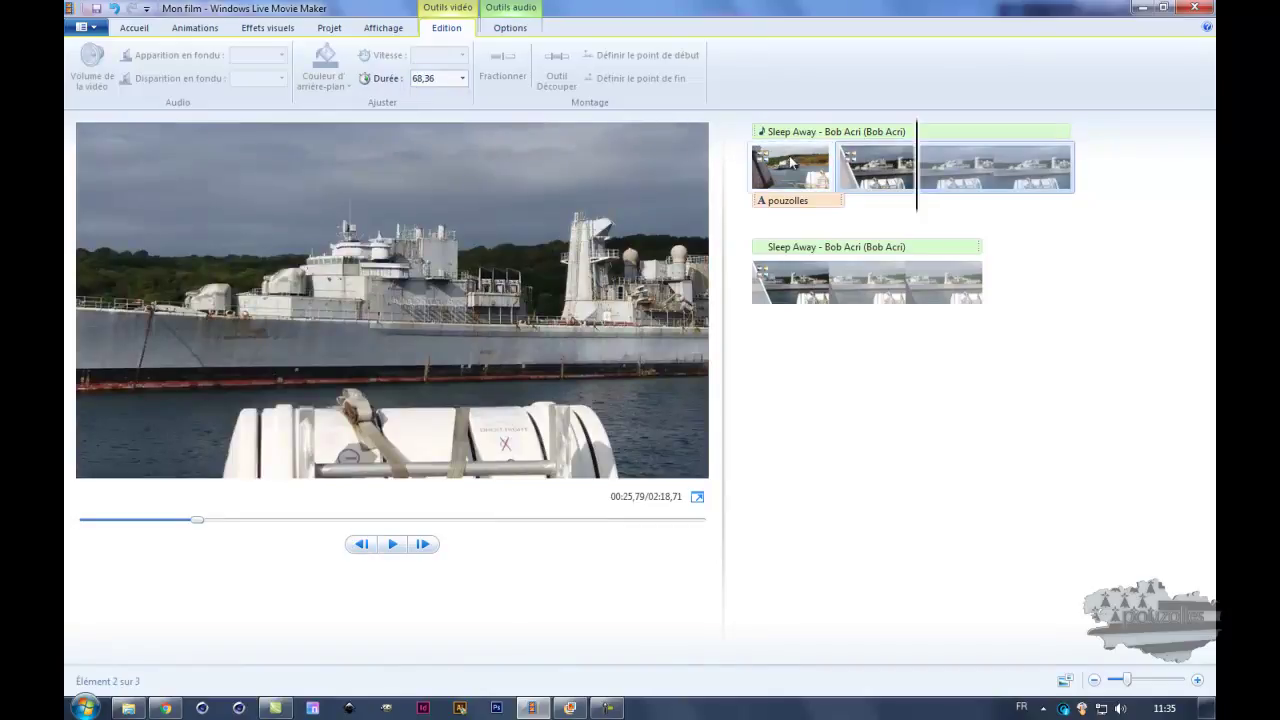
pyautogui.click(462, 78)
pyautogui.click(432, 147)
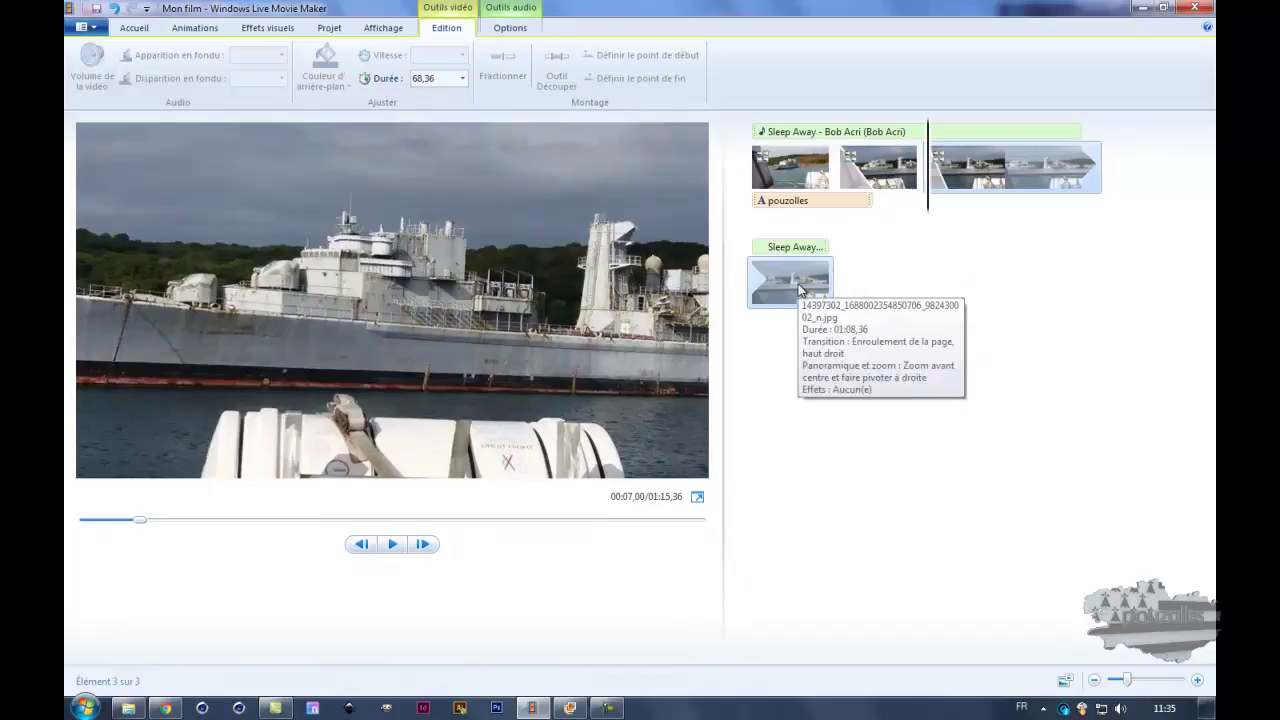
pyautogui.click(754, 280)
pyautogui.click(462, 78)
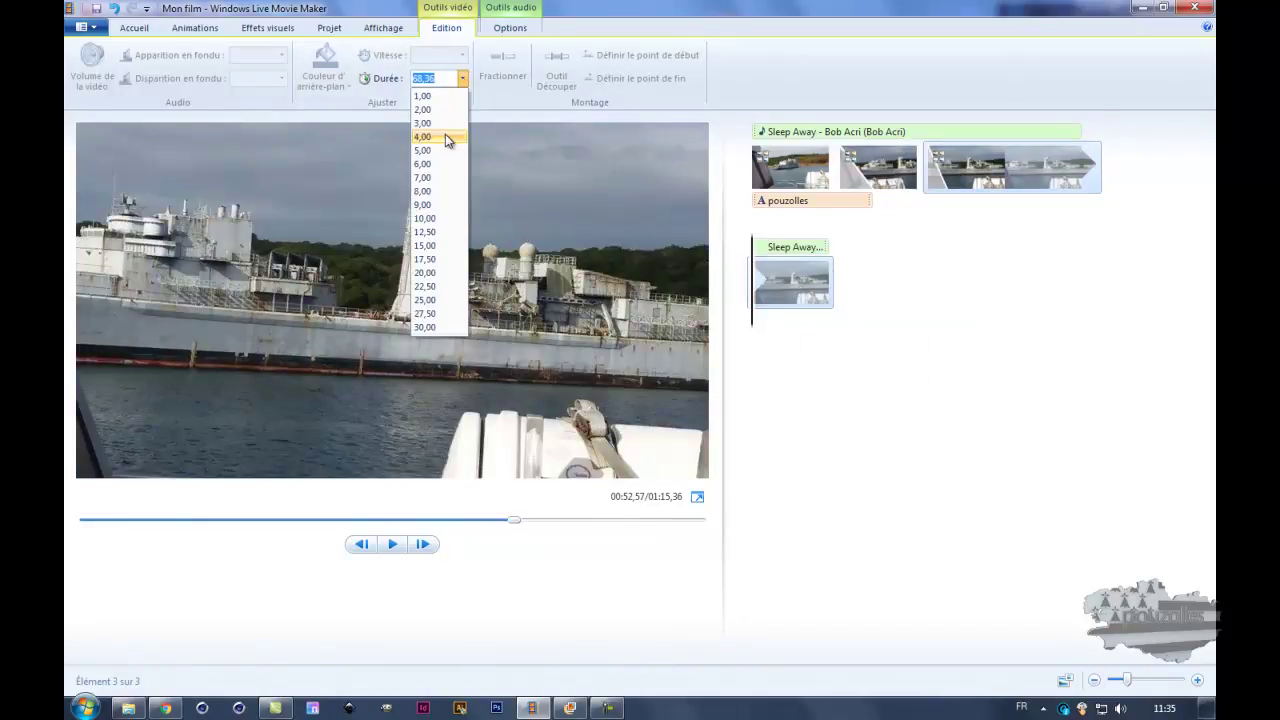
pyautogui.click(440, 150)
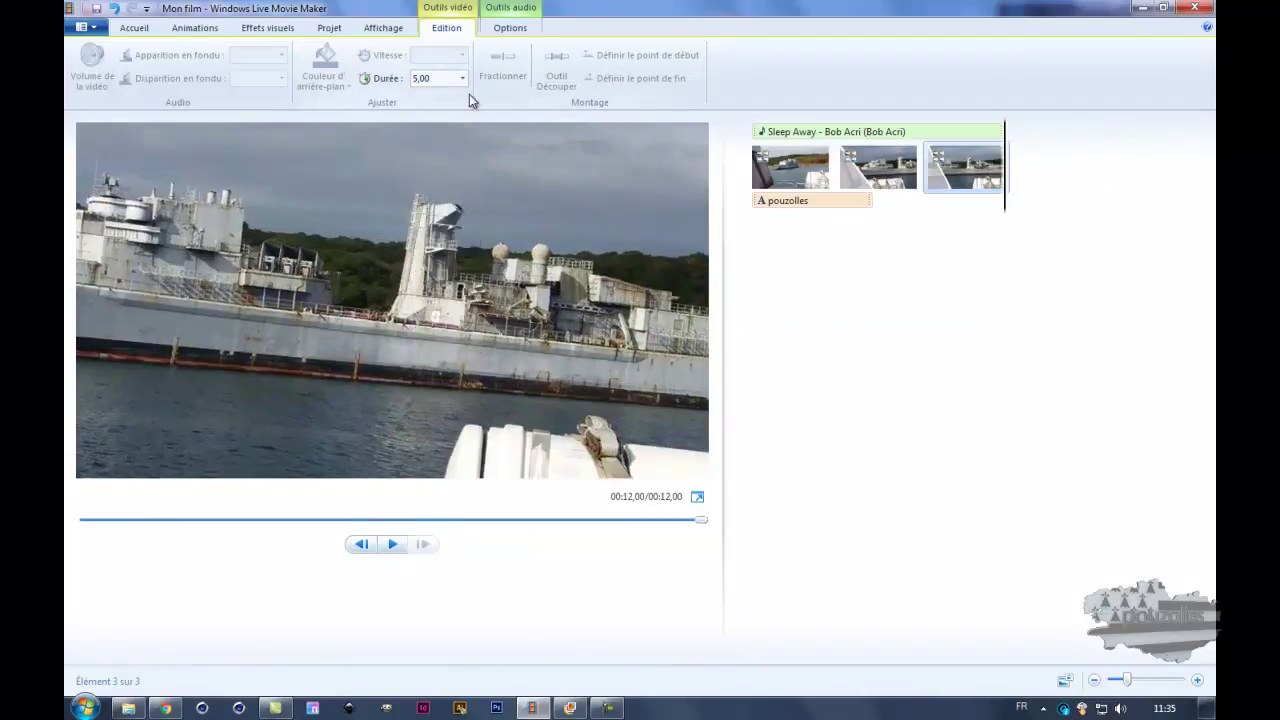
# Play the shortened film from beginning to end, and return the playhead to the start.
pyautogui.moveTo(674, 521); pyautogui.dragTo(69, 533)
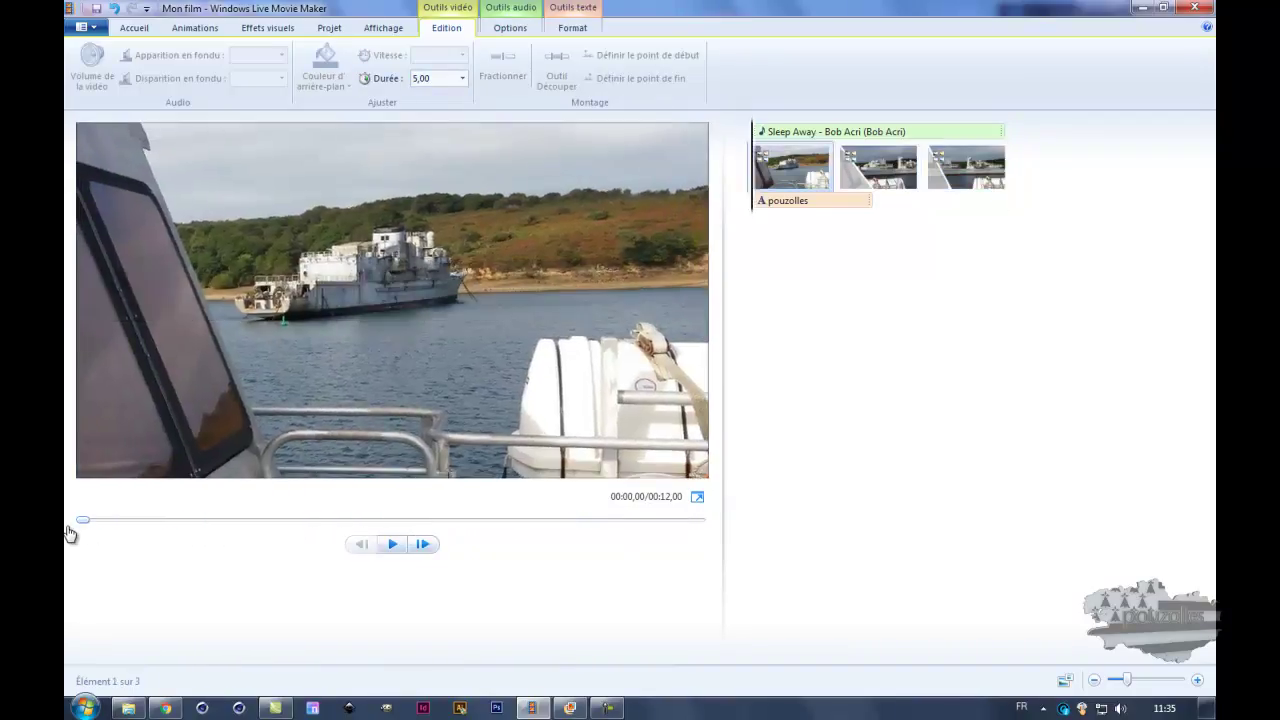
pyautogui.click(393, 544)
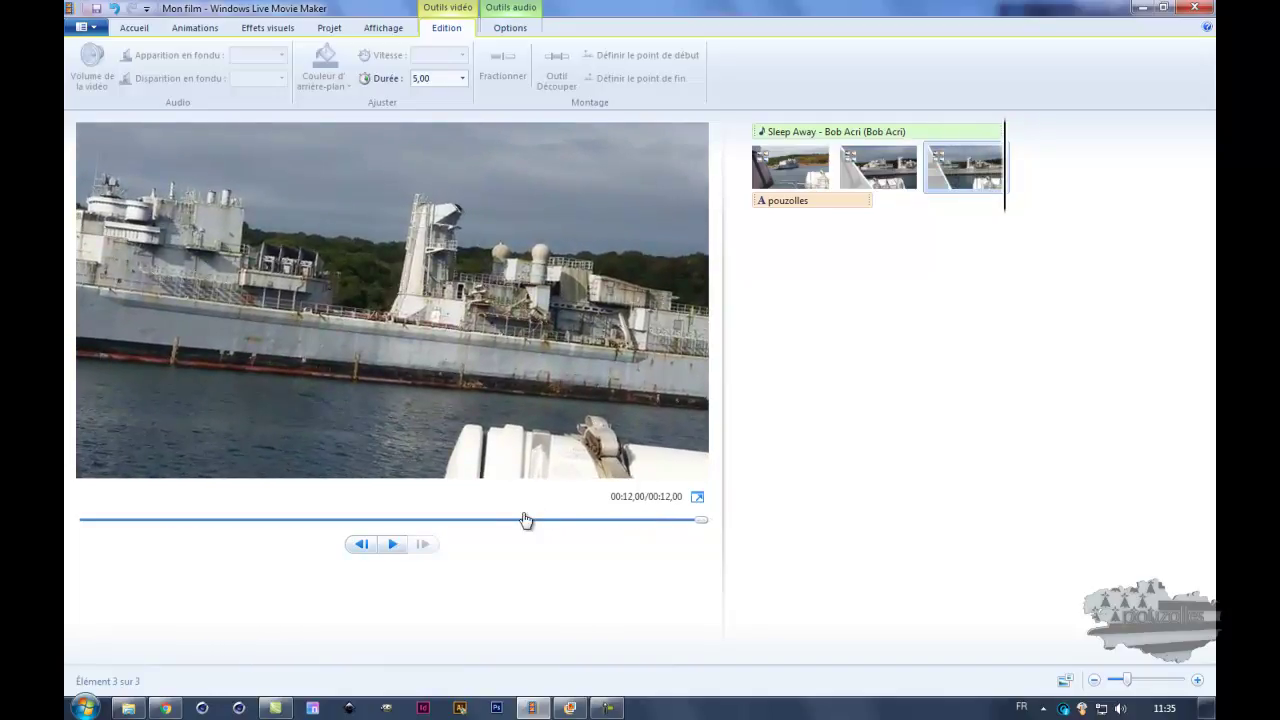
pyautogui.moveTo(698, 530); pyautogui.dragTo(66, 521)
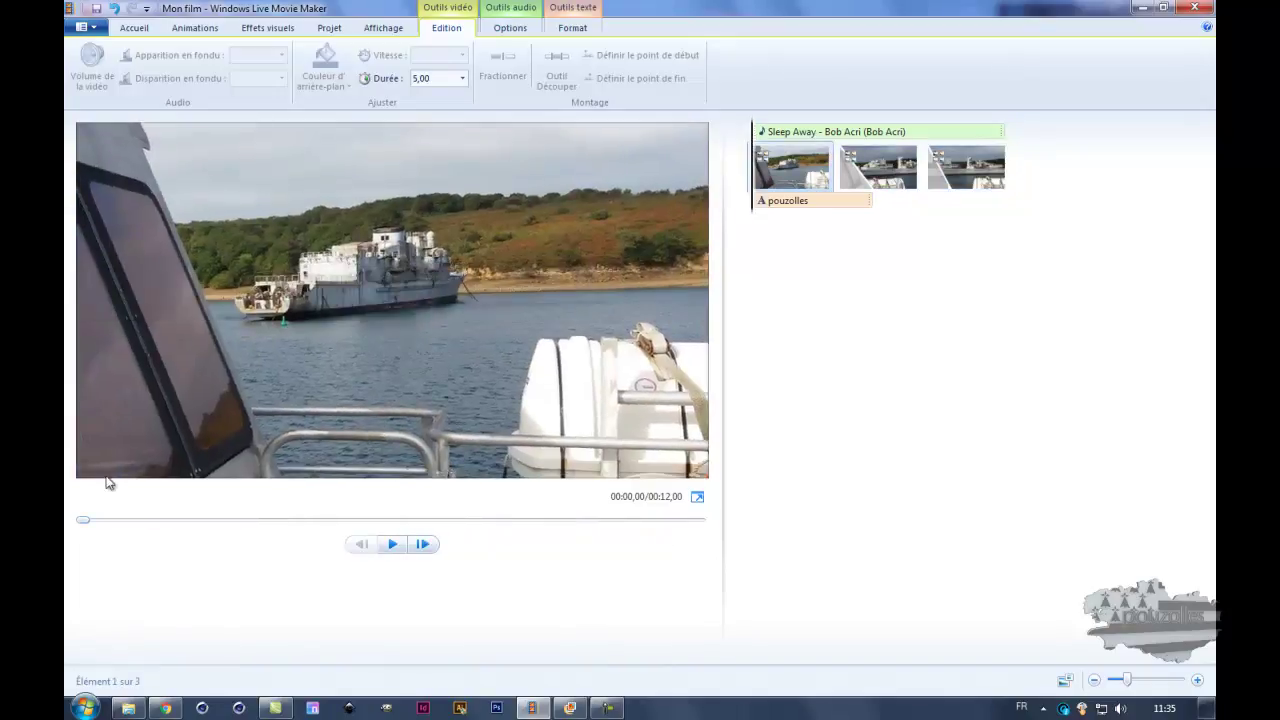
# Look at the music's fade-in speed choices, and listen to the film's opening with the Lente fade-in.
pyautogui.click(508, 28)
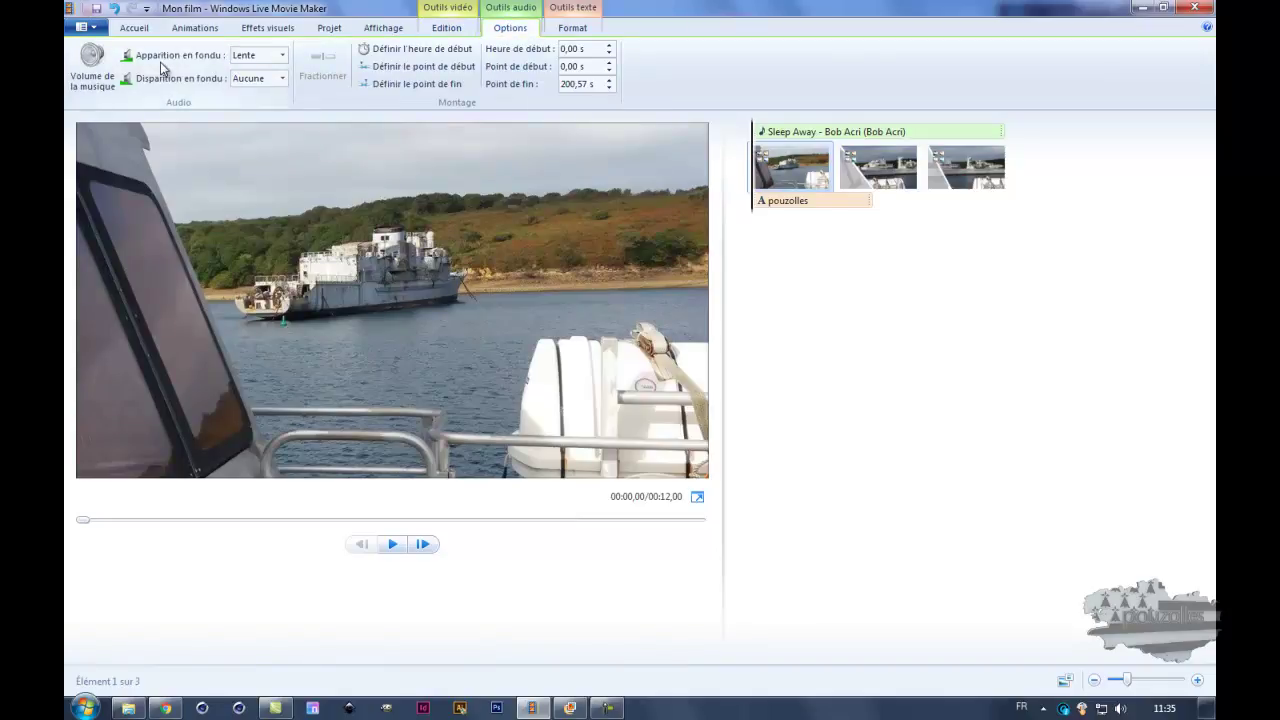
pyautogui.click(283, 56)
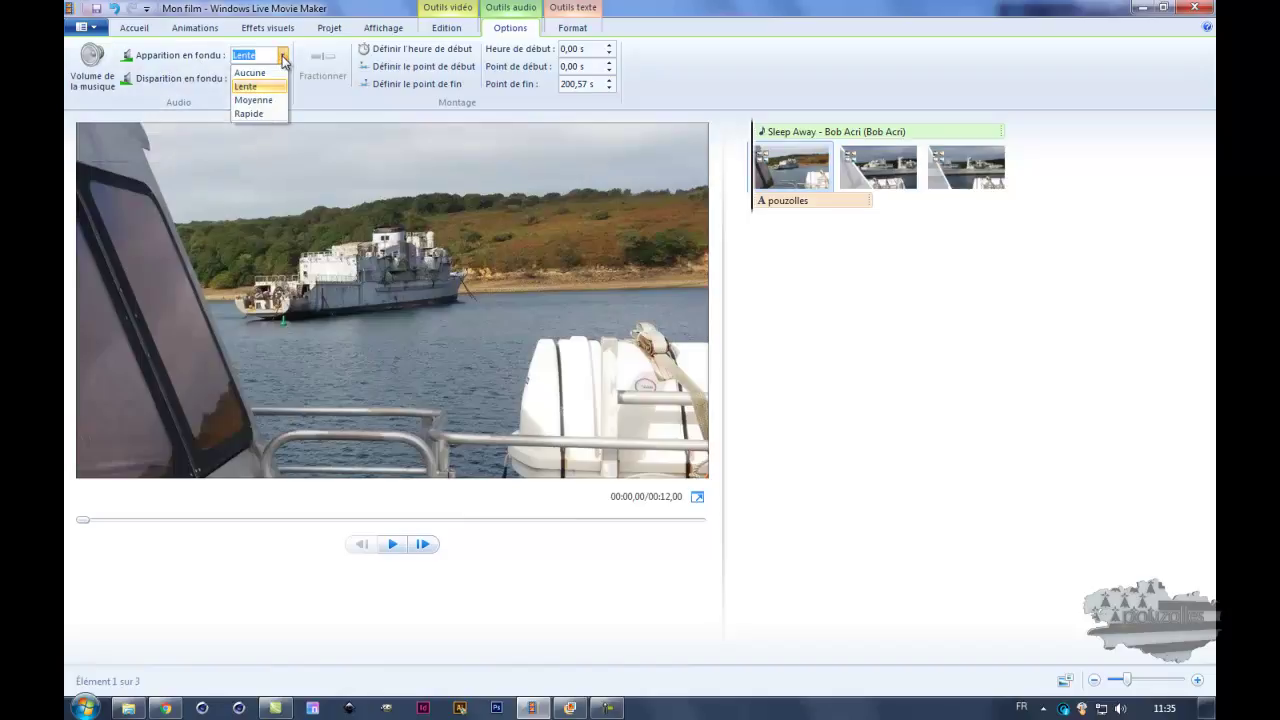
pyautogui.click(283, 56)
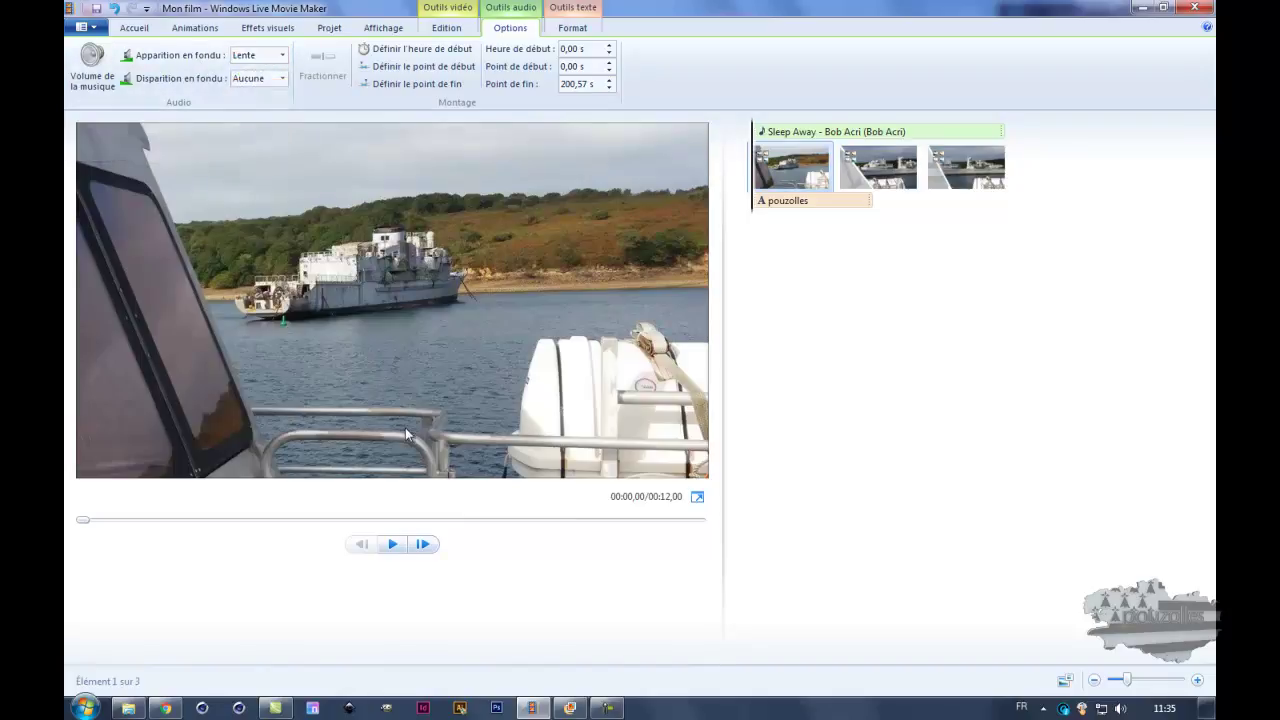
pyautogui.click(395, 546)
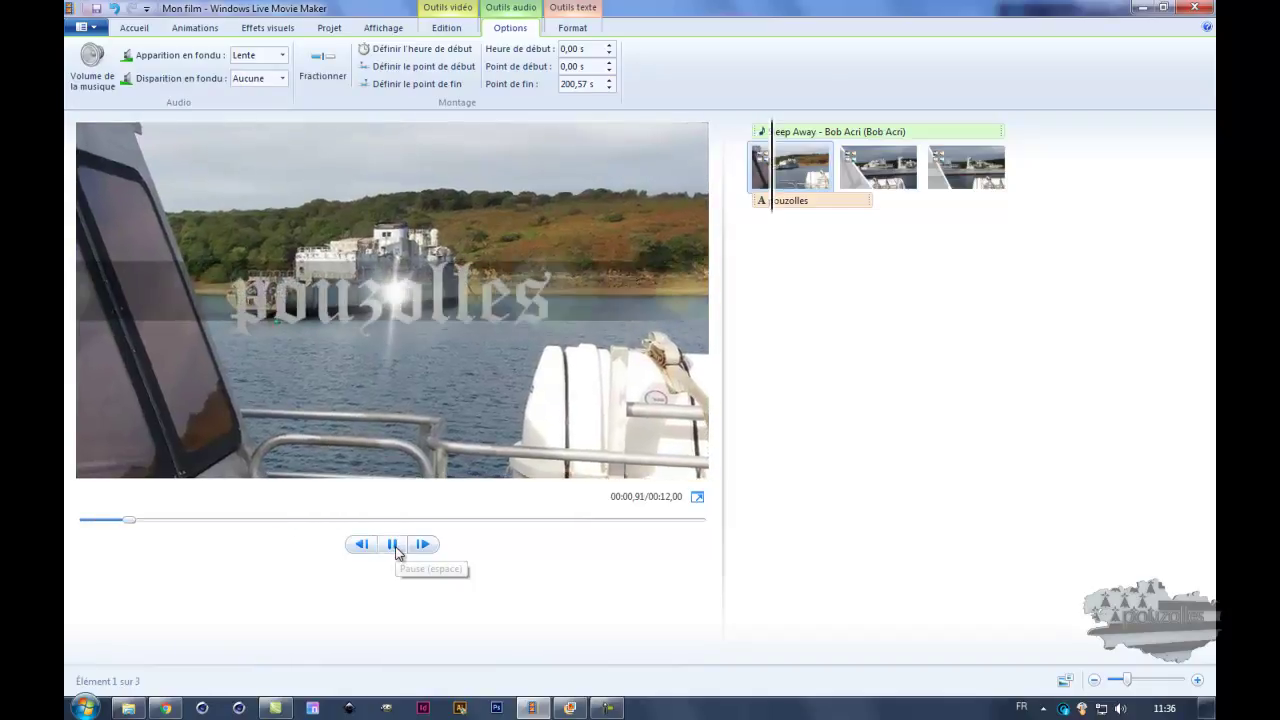
pyautogui.click(389, 546)
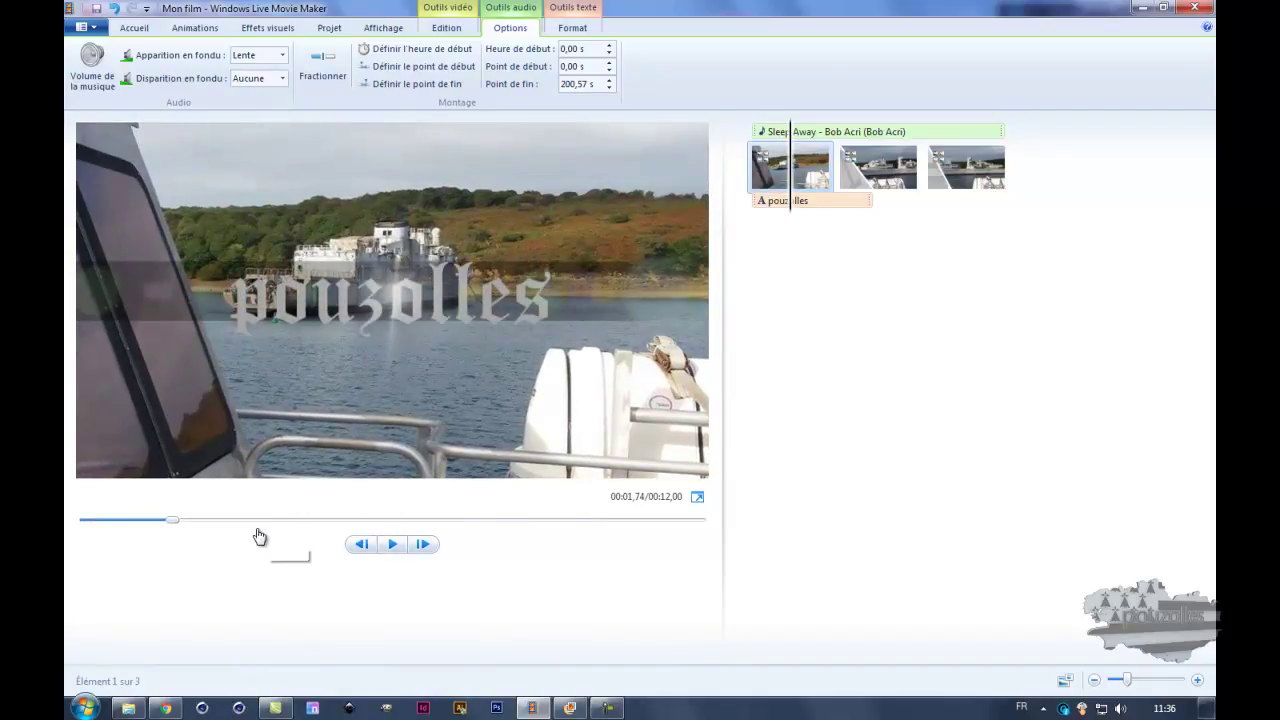
pyautogui.moveTo(172, 520); pyautogui.dragTo(66, 534)
# Set the music's fade-in to Aucune and play the film's opening to hear it.
pyautogui.click(258, 57)
pyautogui.click(281, 58)
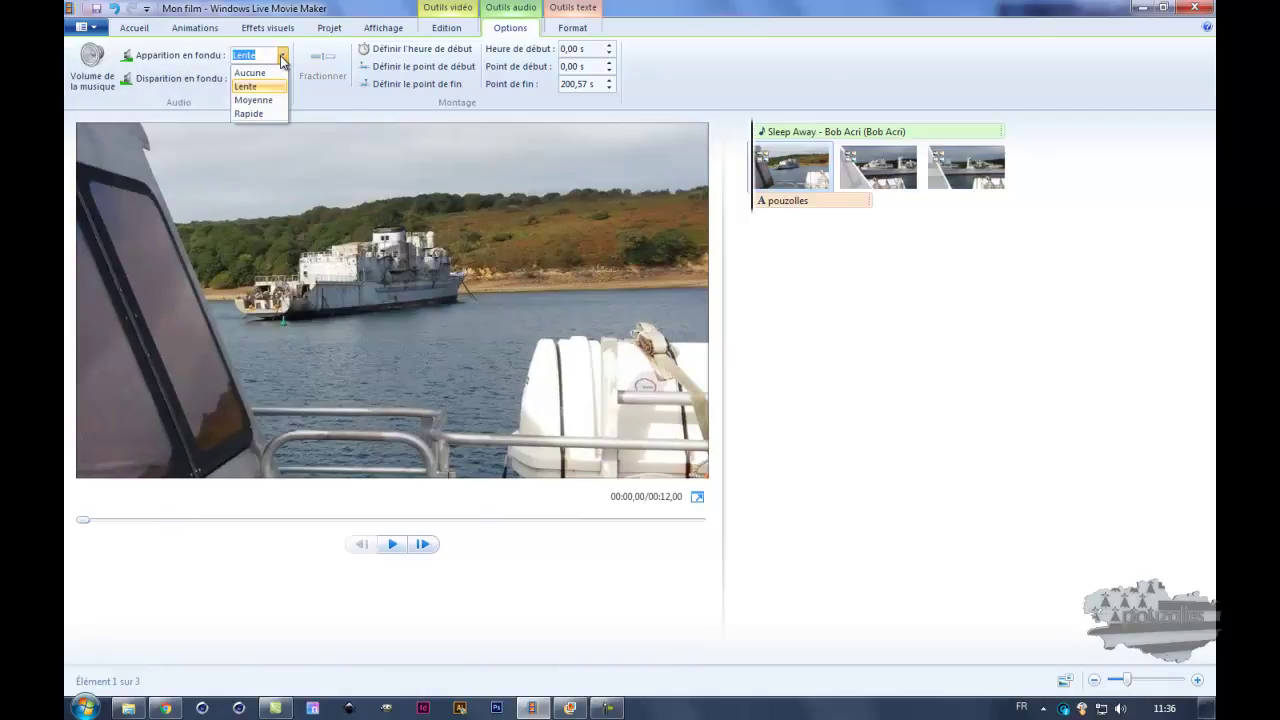
pyautogui.click(268, 72)
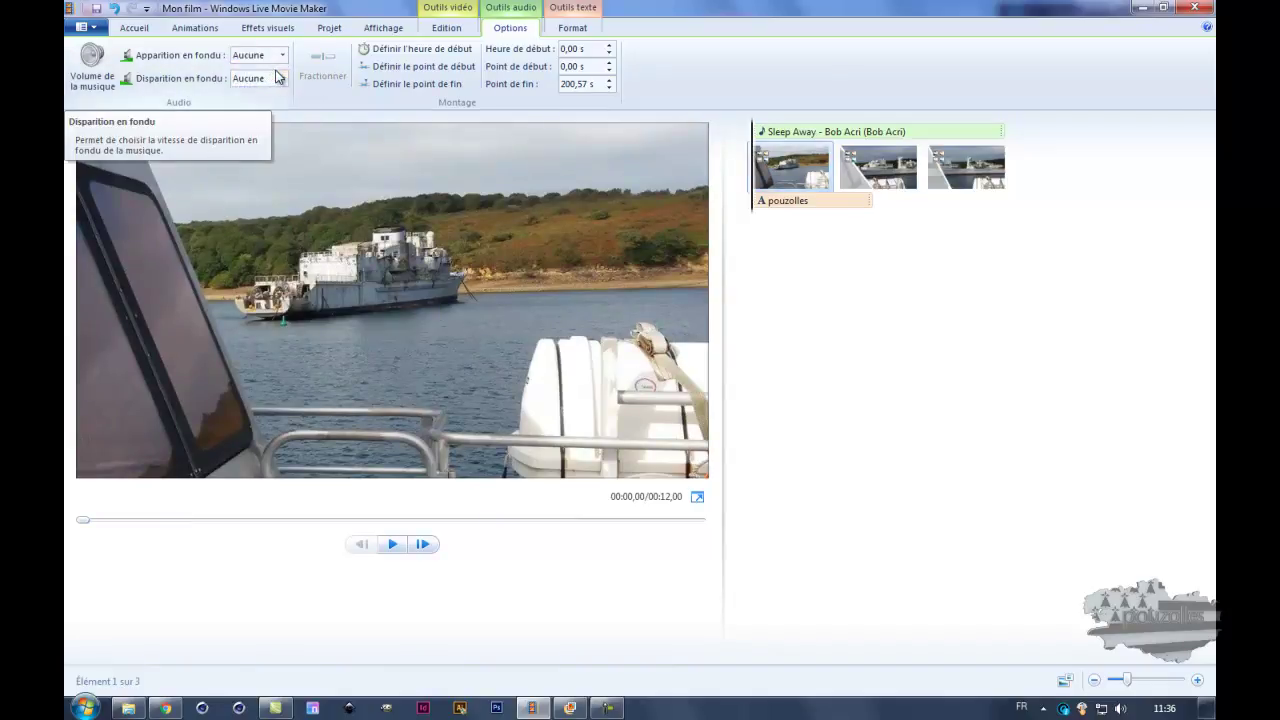
pyautogui.click(394, 547)
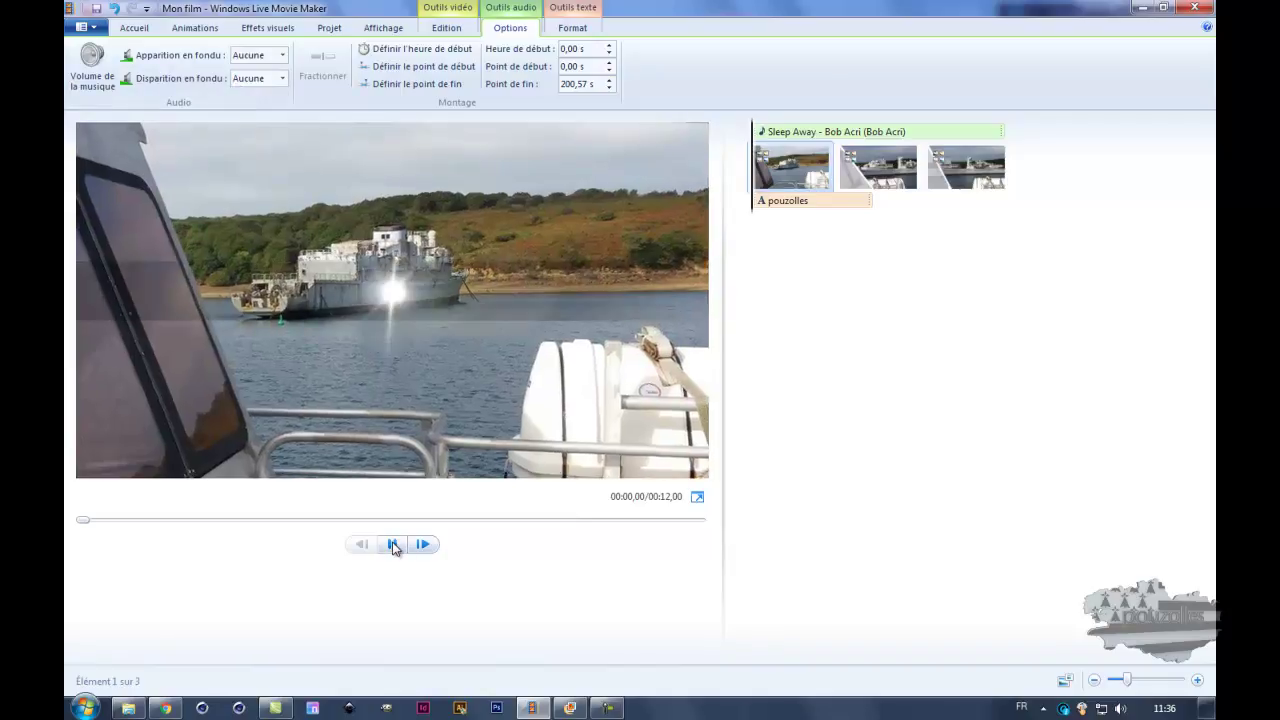
pyautogui.click(394, 547)
pyautogui.click(362, 545)
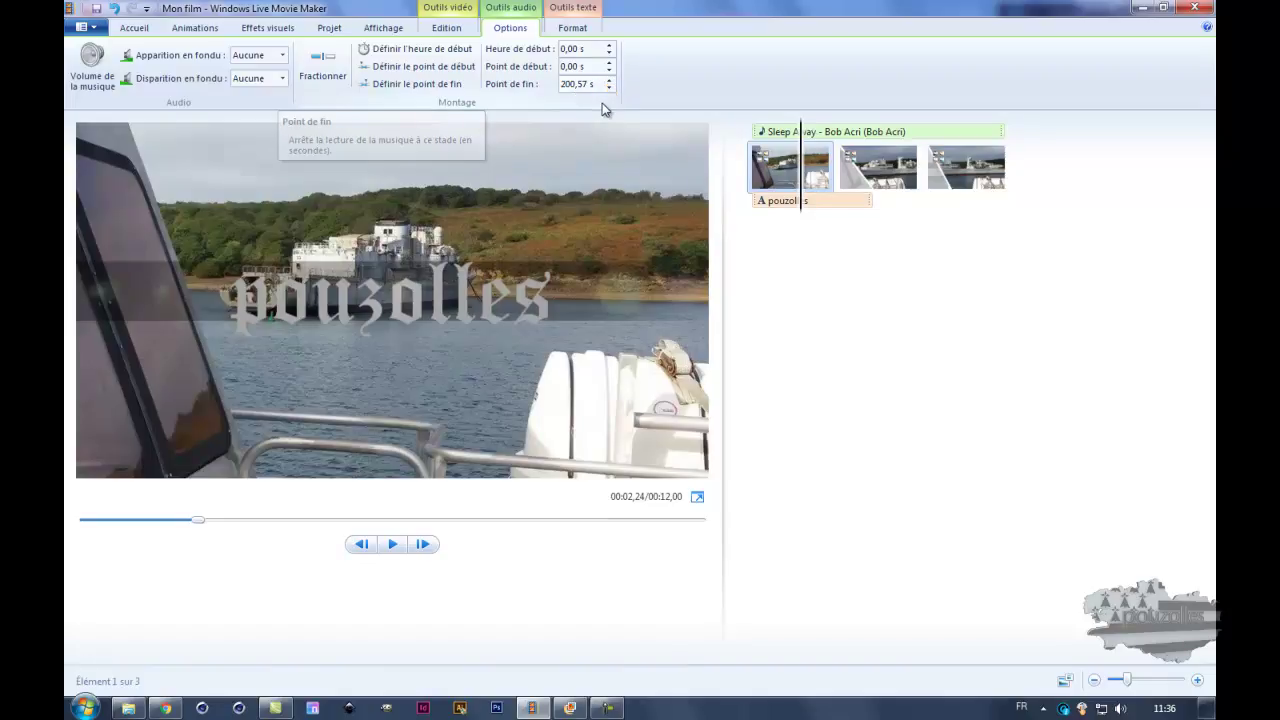
pyautogui.click(586, 28)
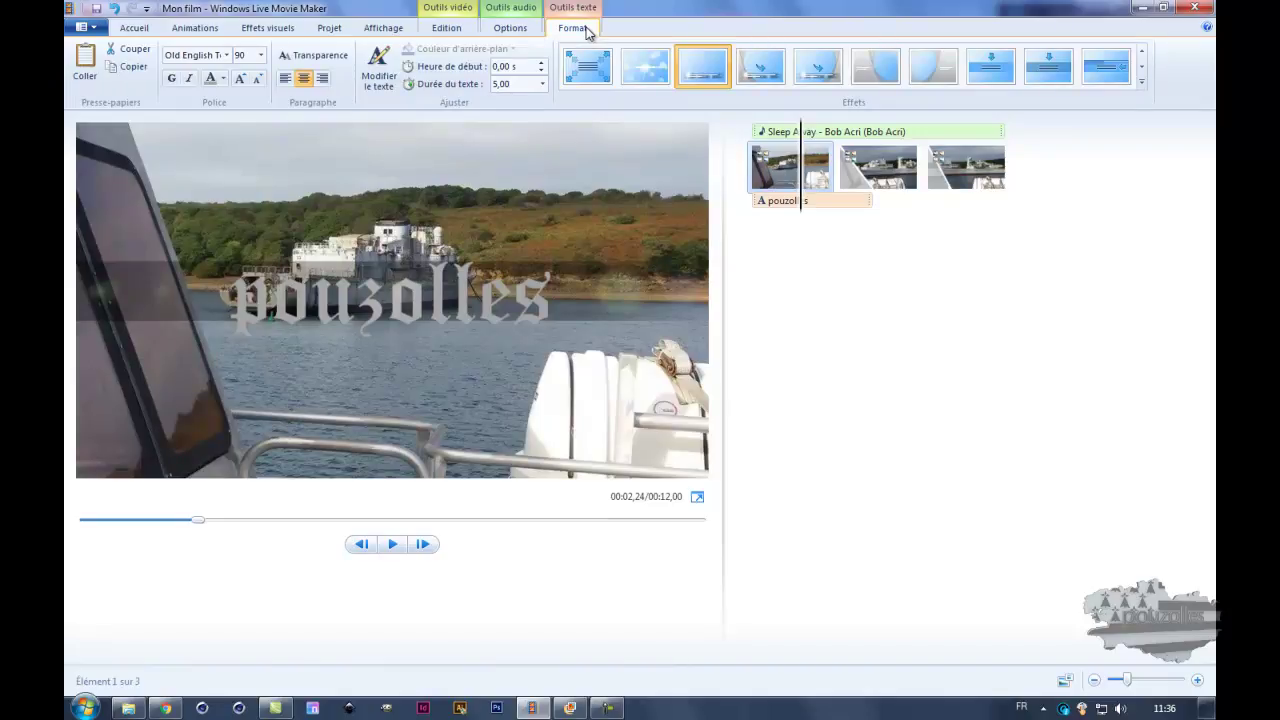
pyautogui.click(136, 30)
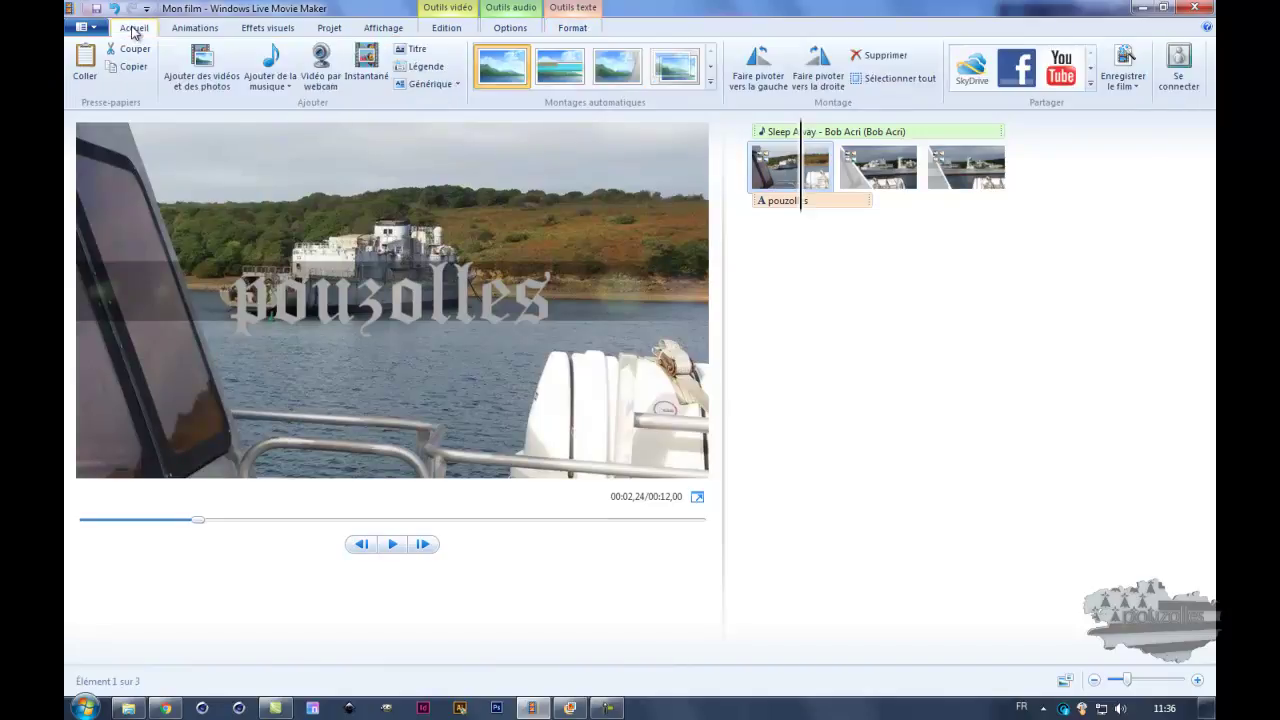
pyautogui.click(574, 31)
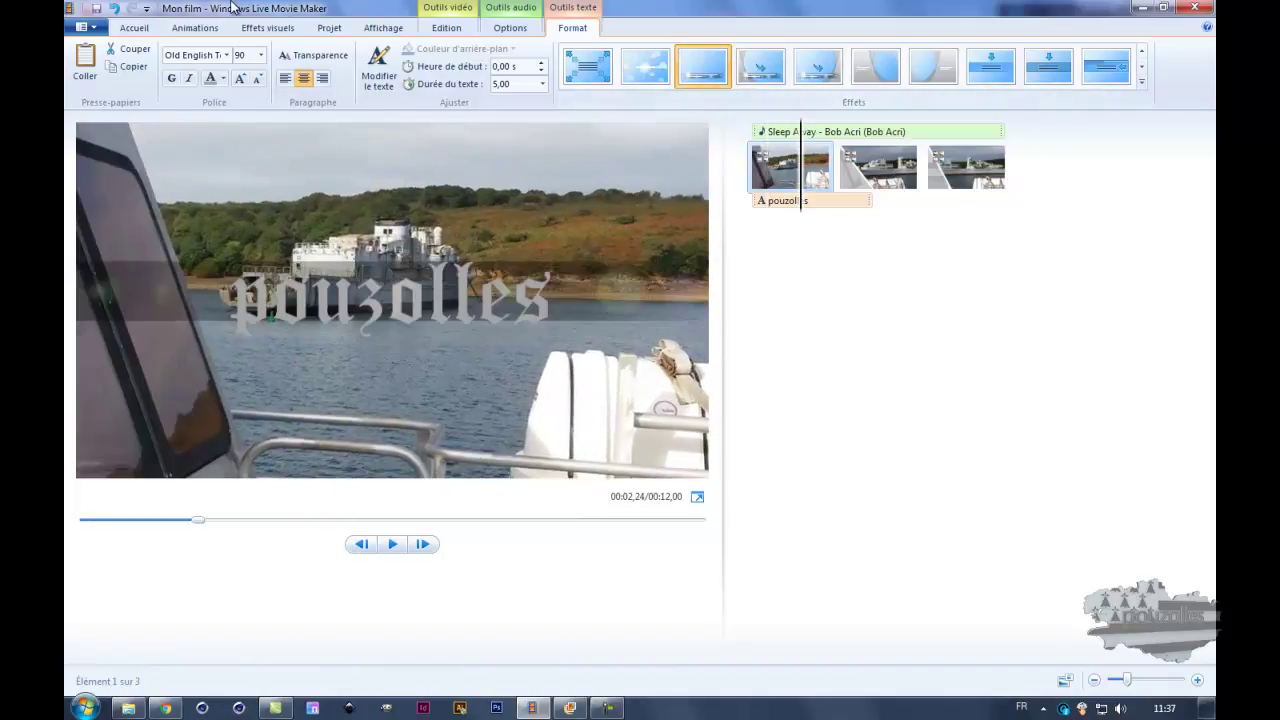
pyautogui.click(135, 28)
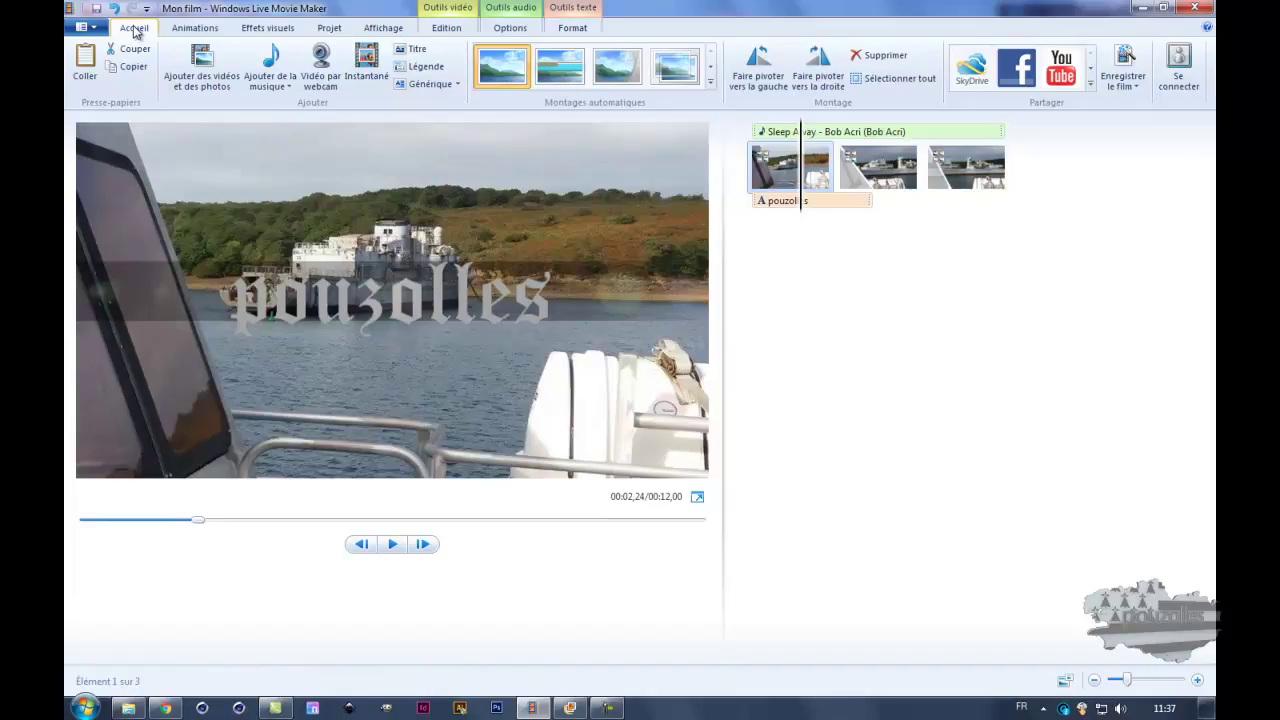
pyautogui.click(193, 31)
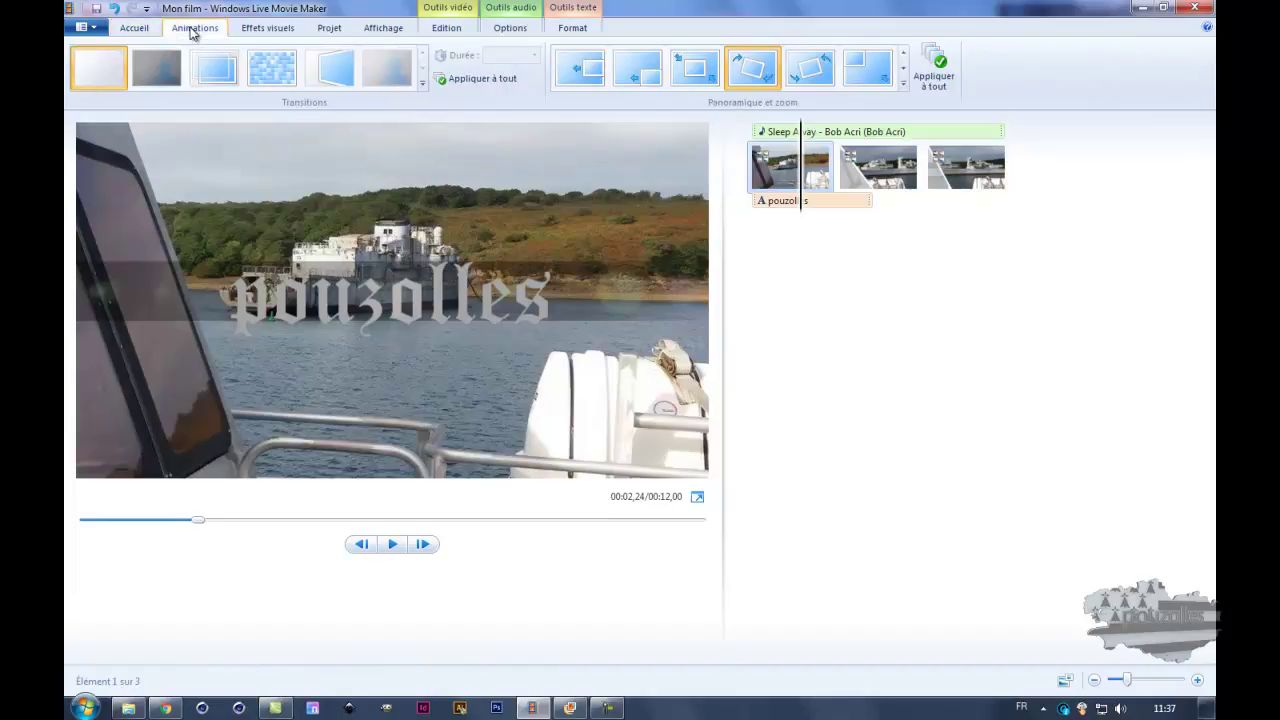
pyautogui.click(266, 30)
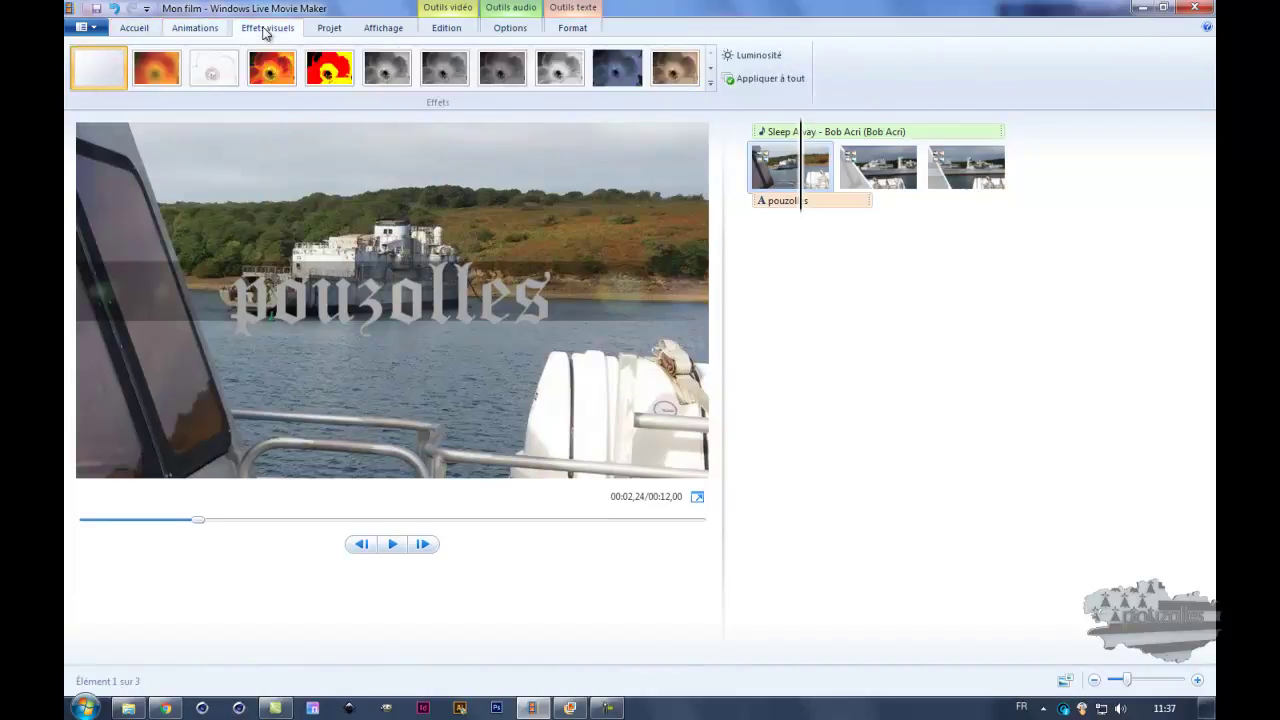
pyautogui.click(332, 31)
pyautogui.click(385, 31)
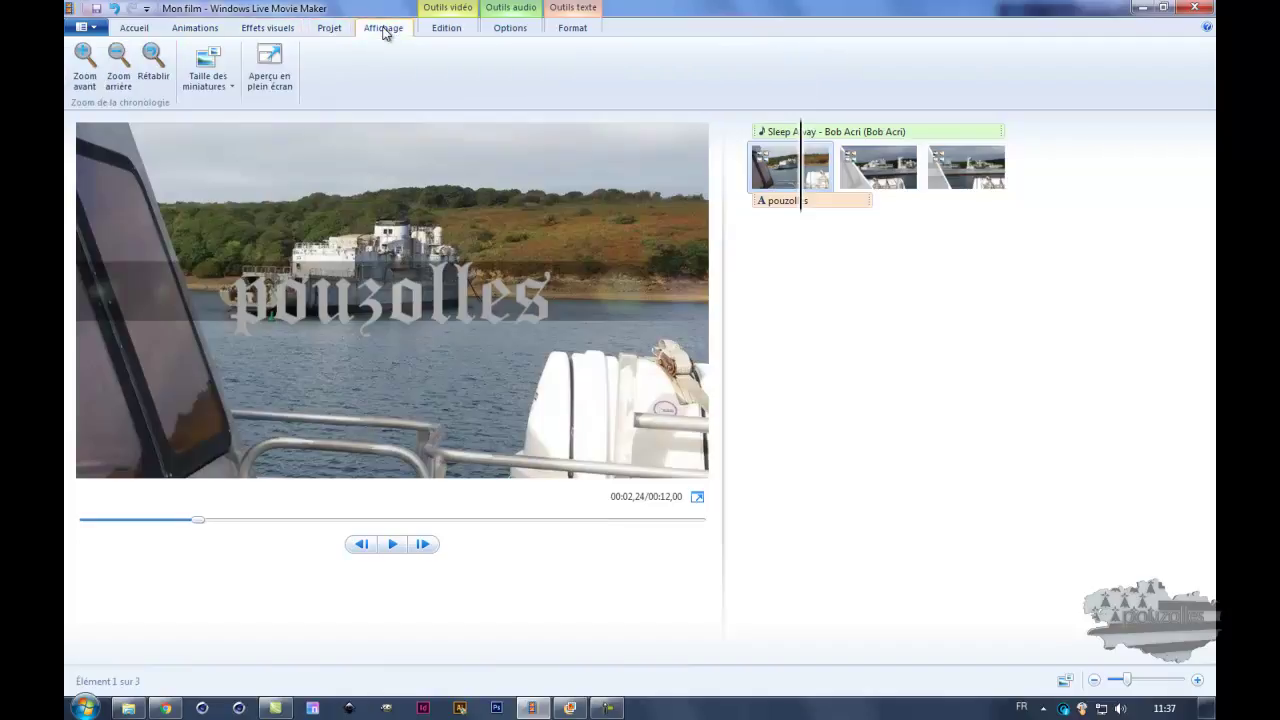
pyautogui.click(444, 31)
pyautogui.click(505, 30)
pyautogui.click(572, 28)
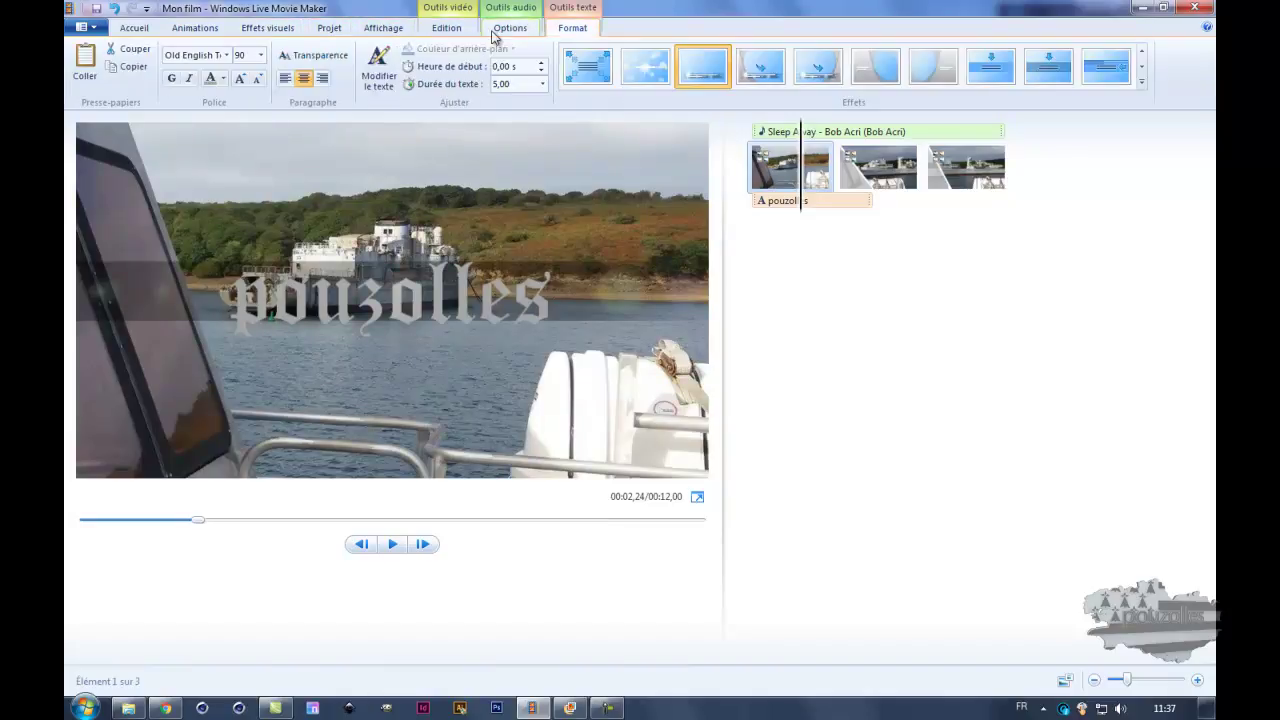
# Return the playhead to the start of the film and apply the Contemporain automatic montage theme.
pyautogui.click(136, 30)
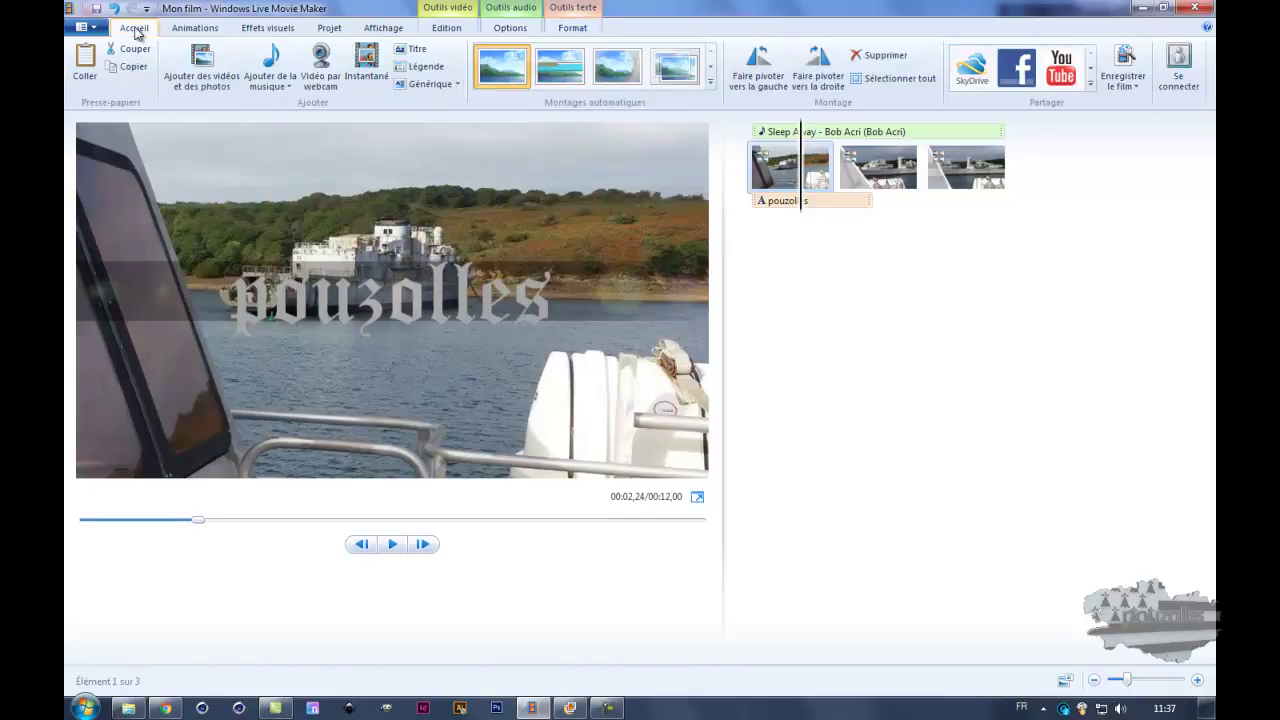
pyautogui.click(742, 171)
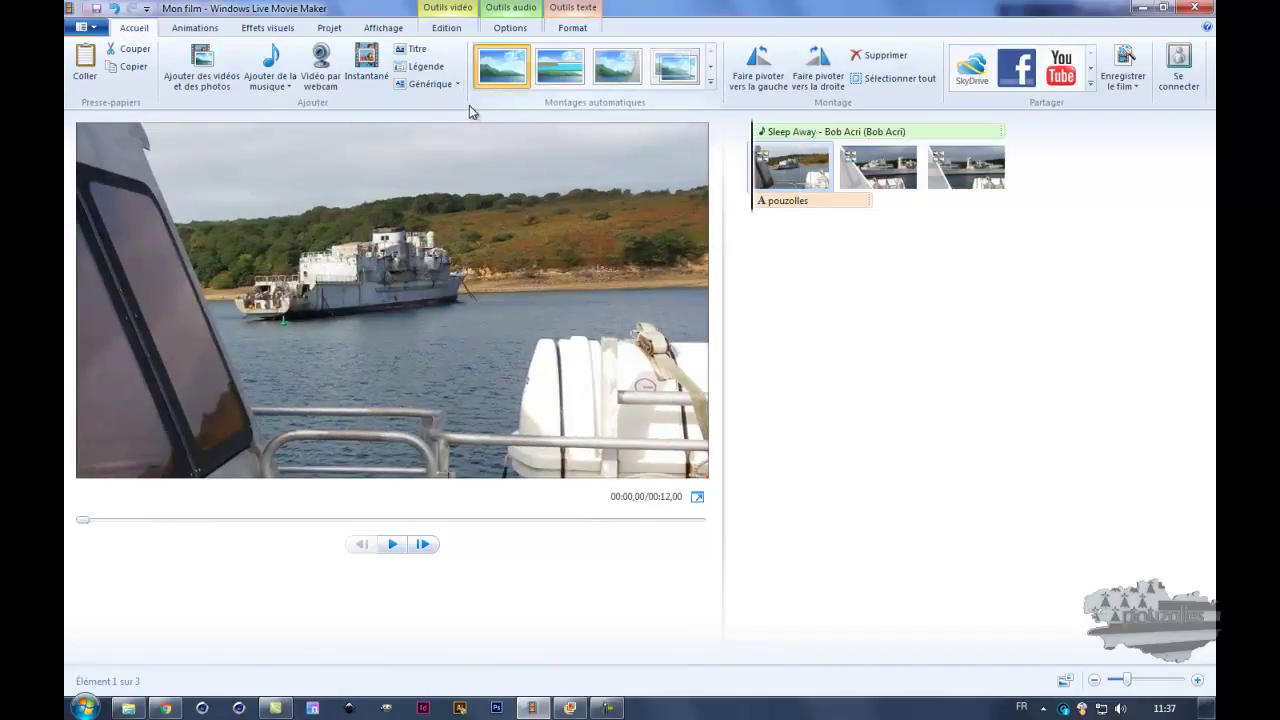
pyautogui.click(559, 74)
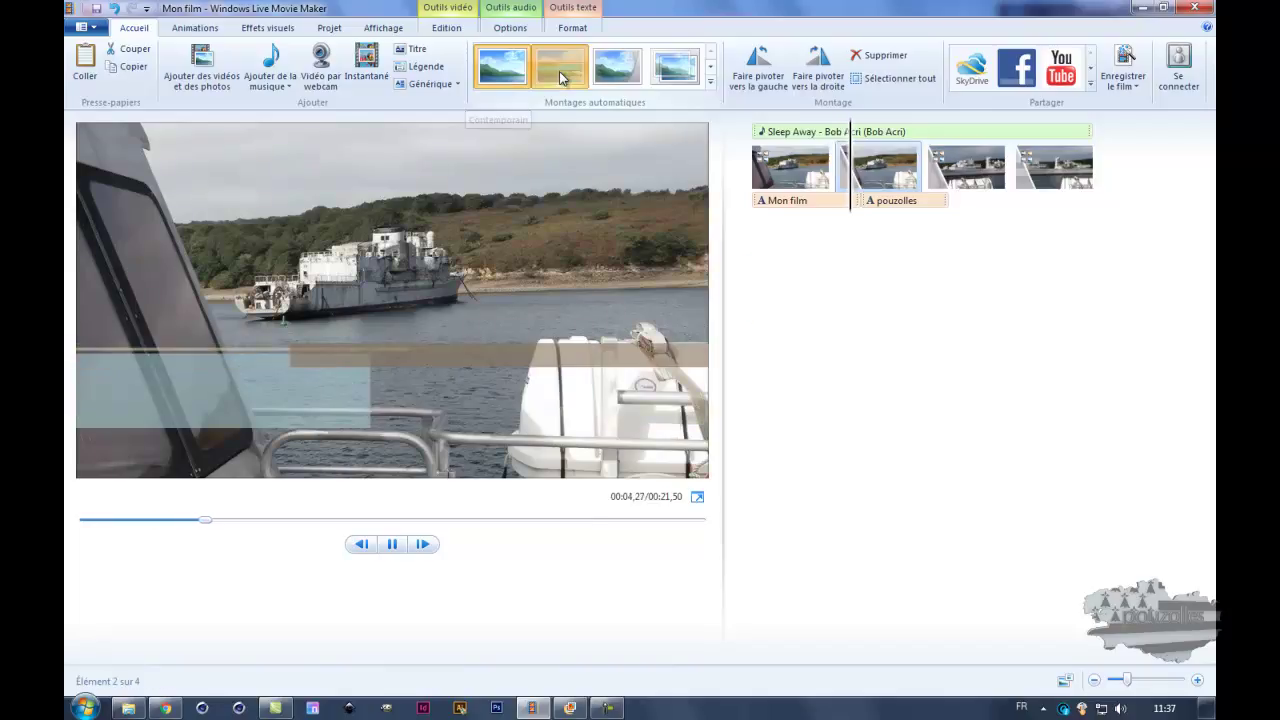
pyautogui.click(562, 78)
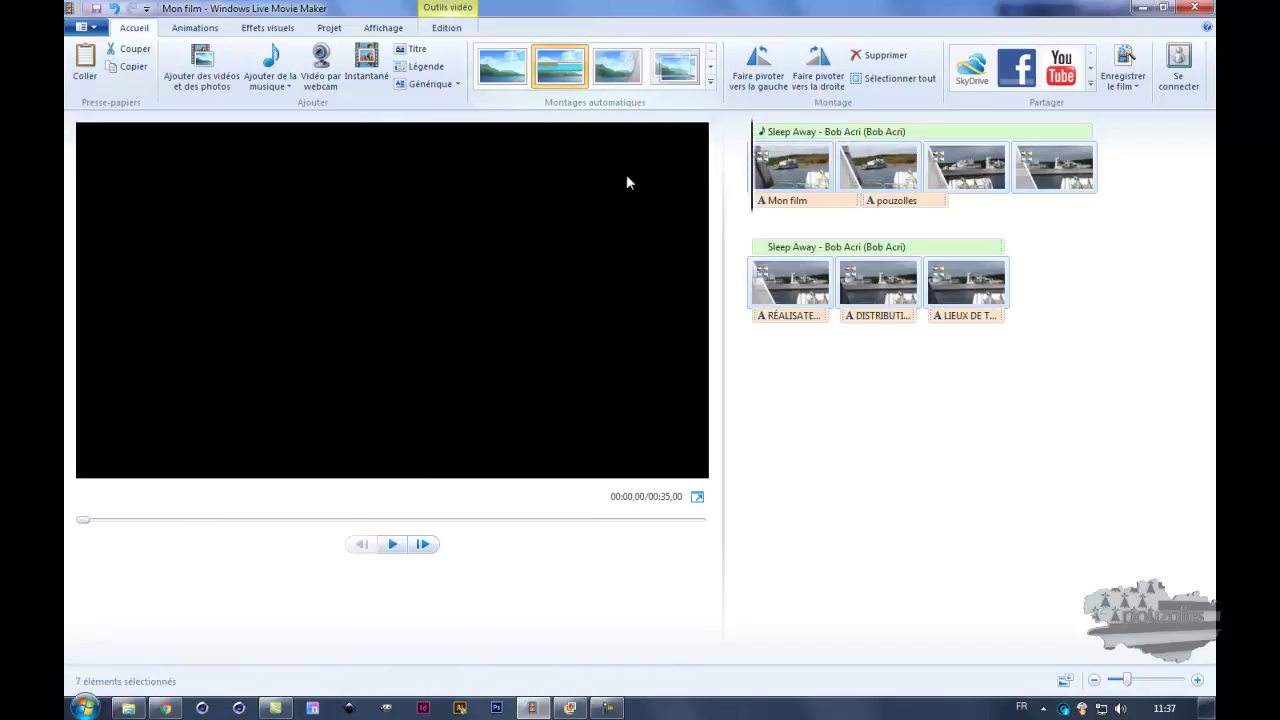
# Examine the Mon film title and the three credit captions the theme added, going through each in the storyboard.
pyautogui.click(790, 203)
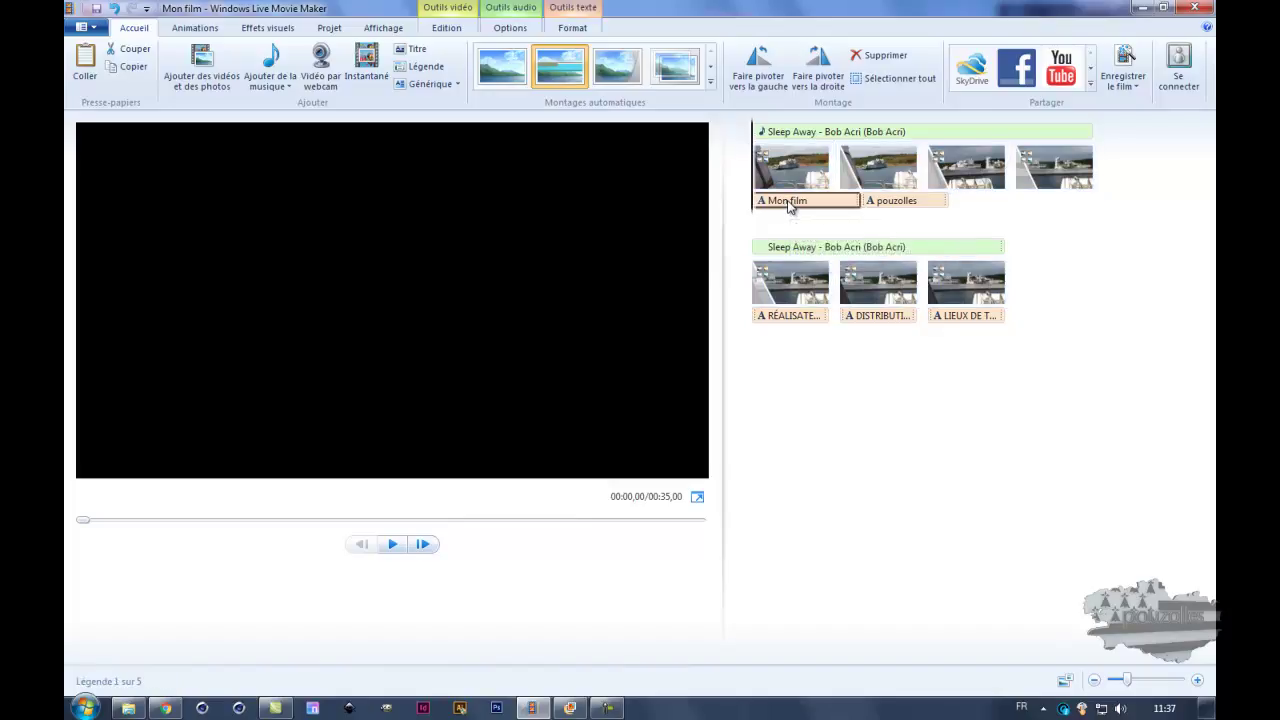
pyautogui.click(785, 317)
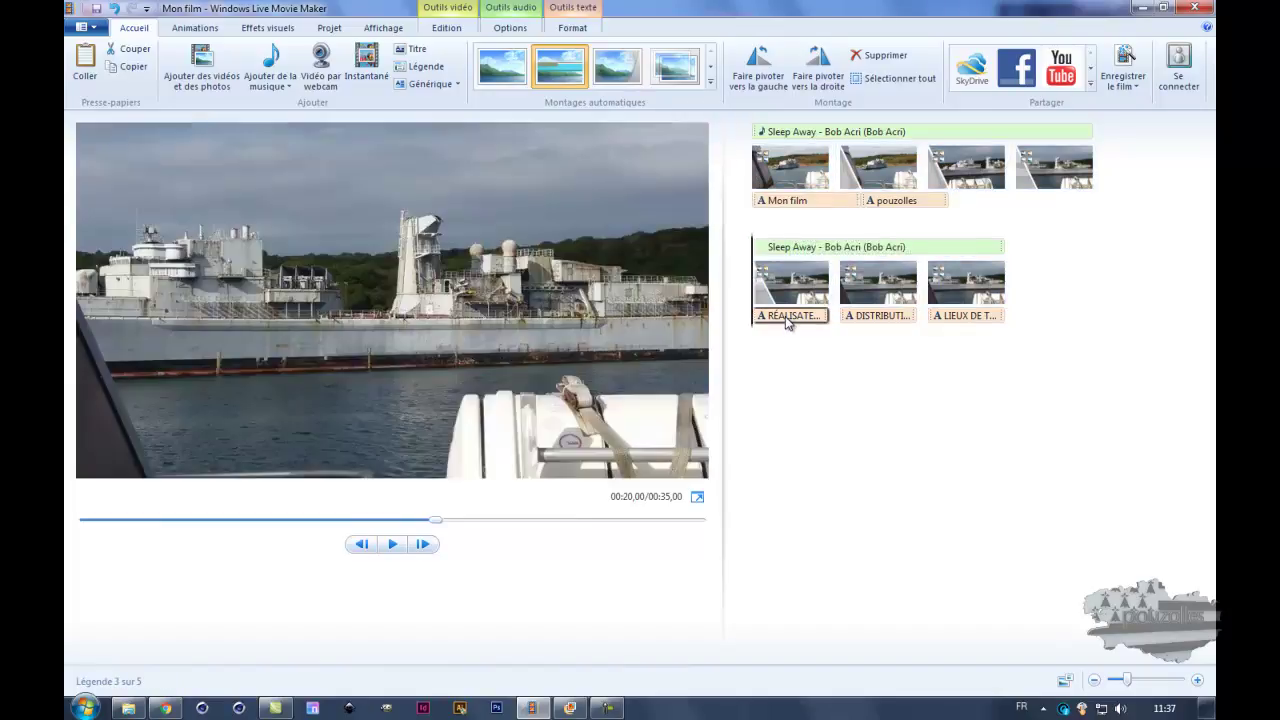
pyautogui.click(885, 318)
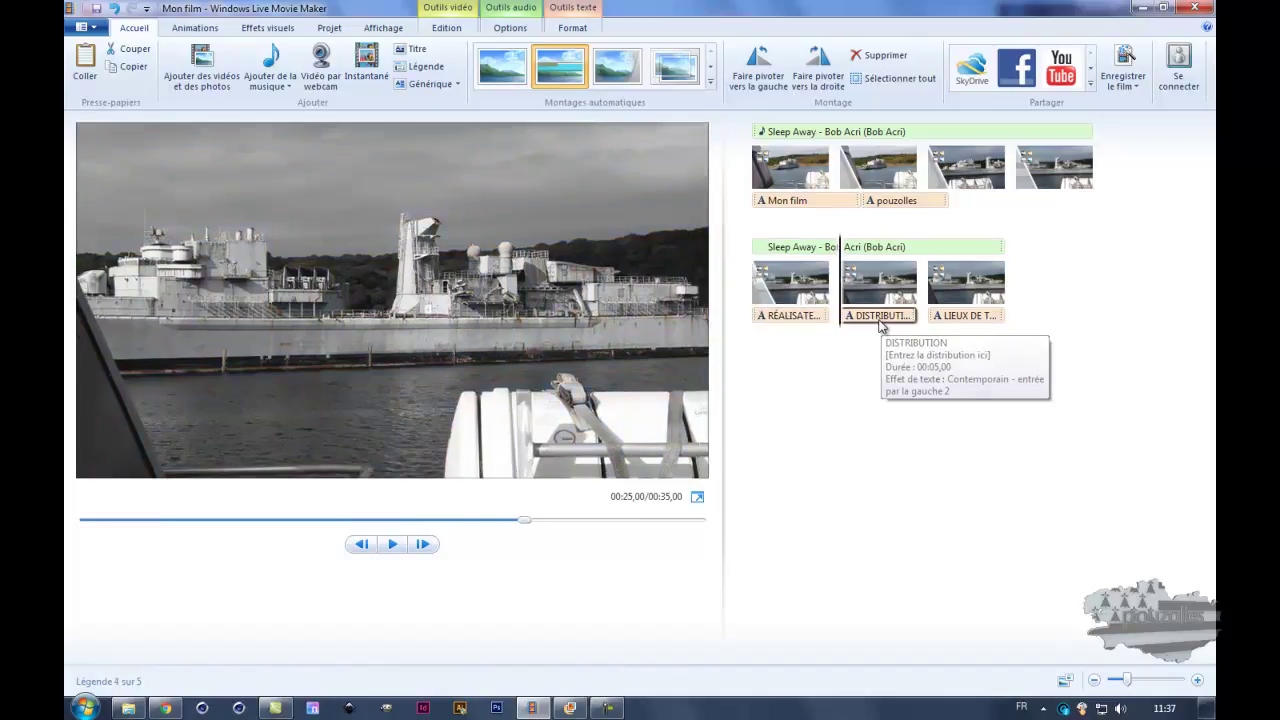
pyautogui.click(968, 320)
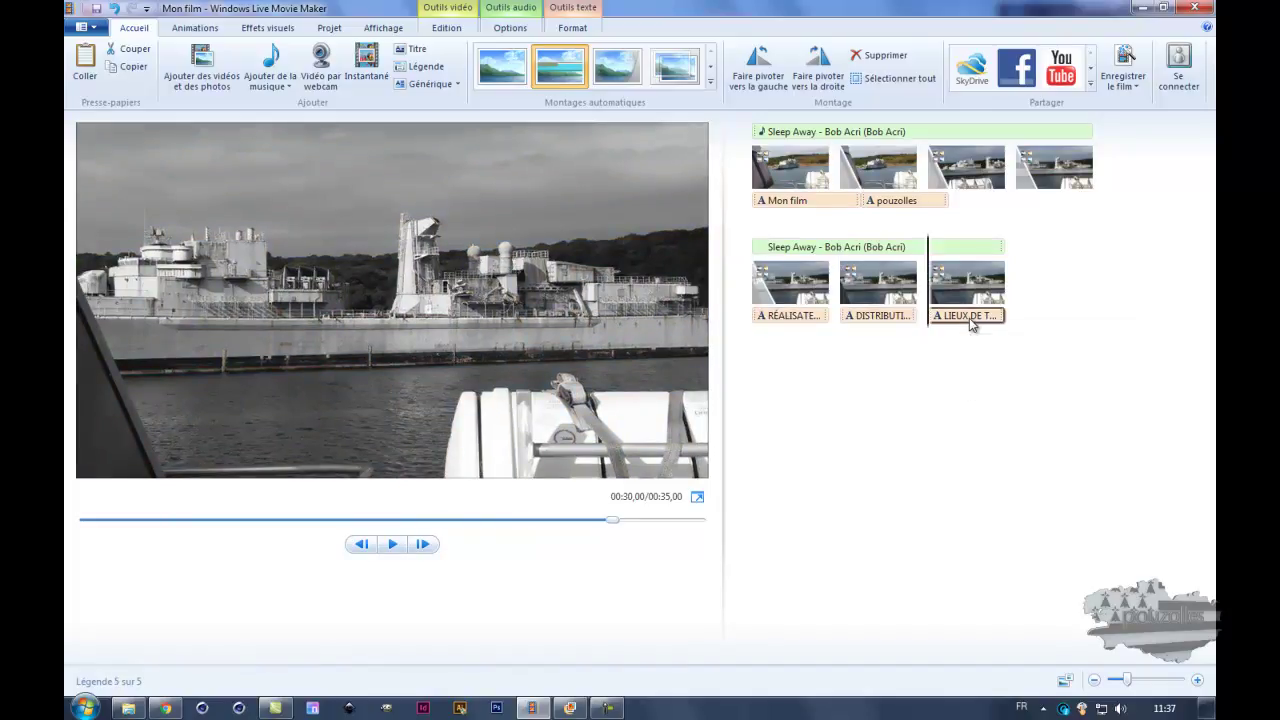
pyautogui.click(952, 268)
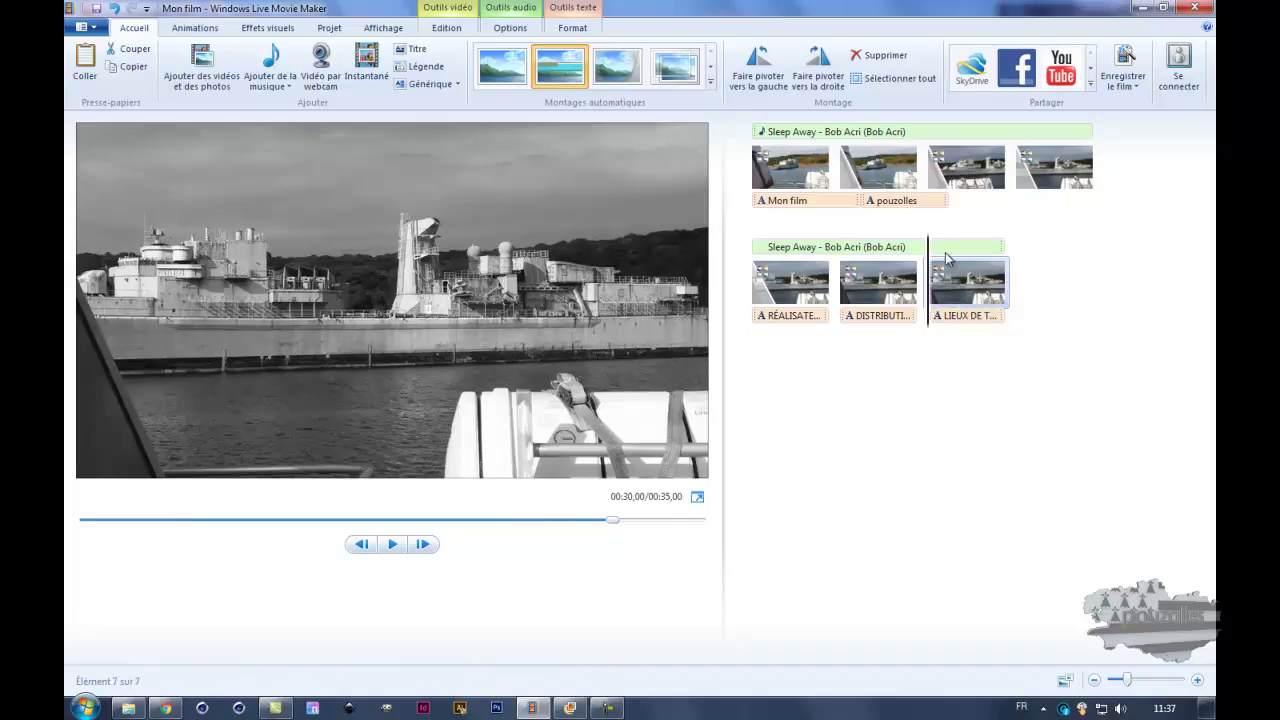
pyautogui.moveTo(930, 250); pyautogui.dragTo(750, 278)
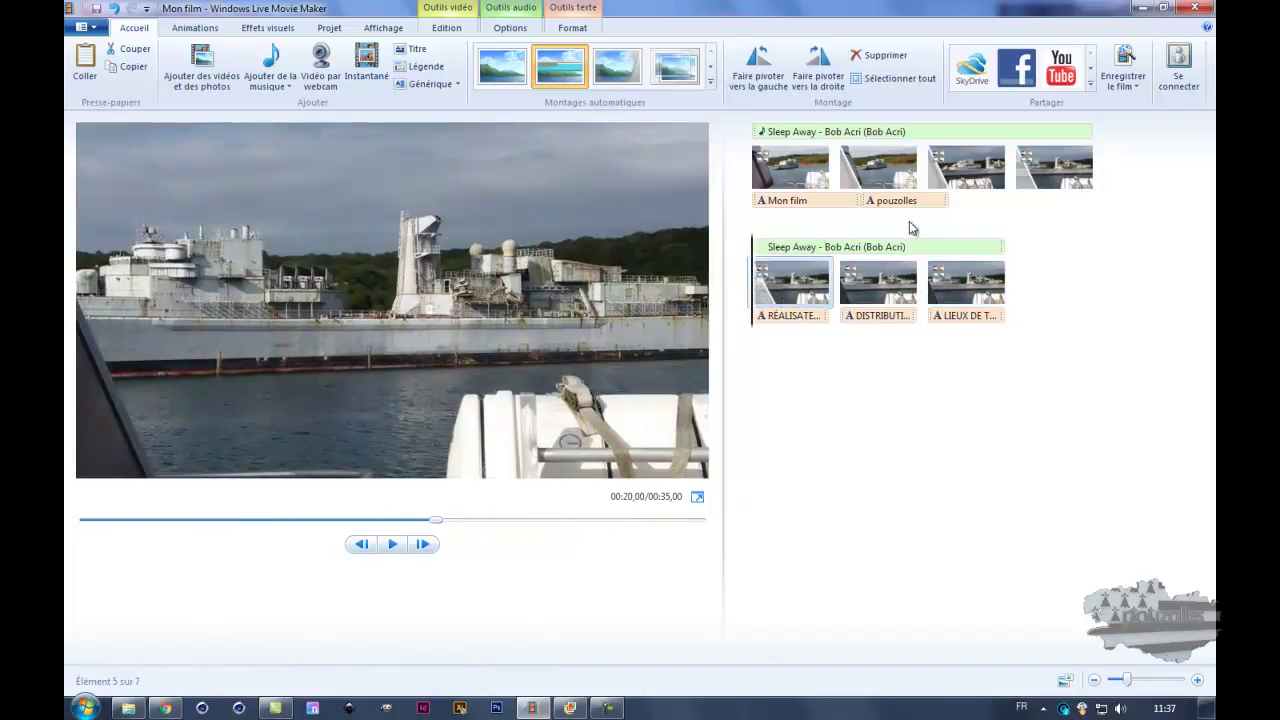
# Check the clips in the storyboard's first row, and play the film from the start into the LIEUX DE TOURNAGE credit.
pyautogui.click(885, 168)
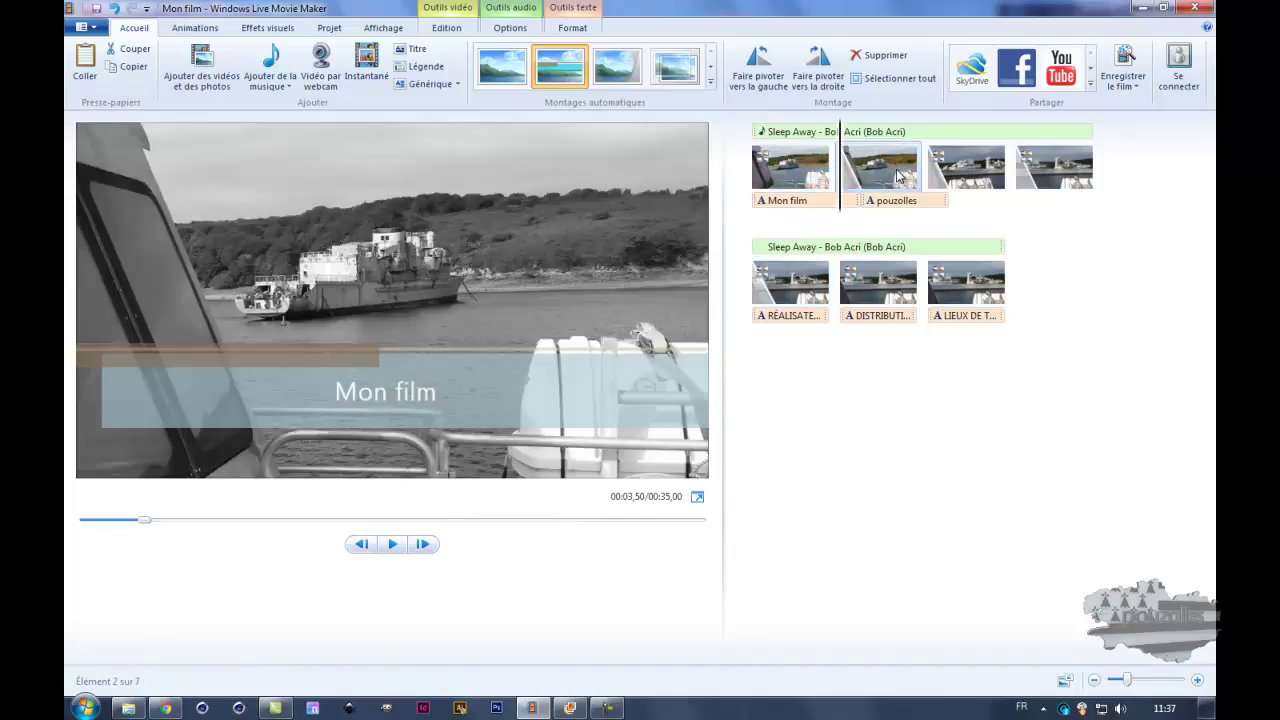
pyautogui.click(965, 176)
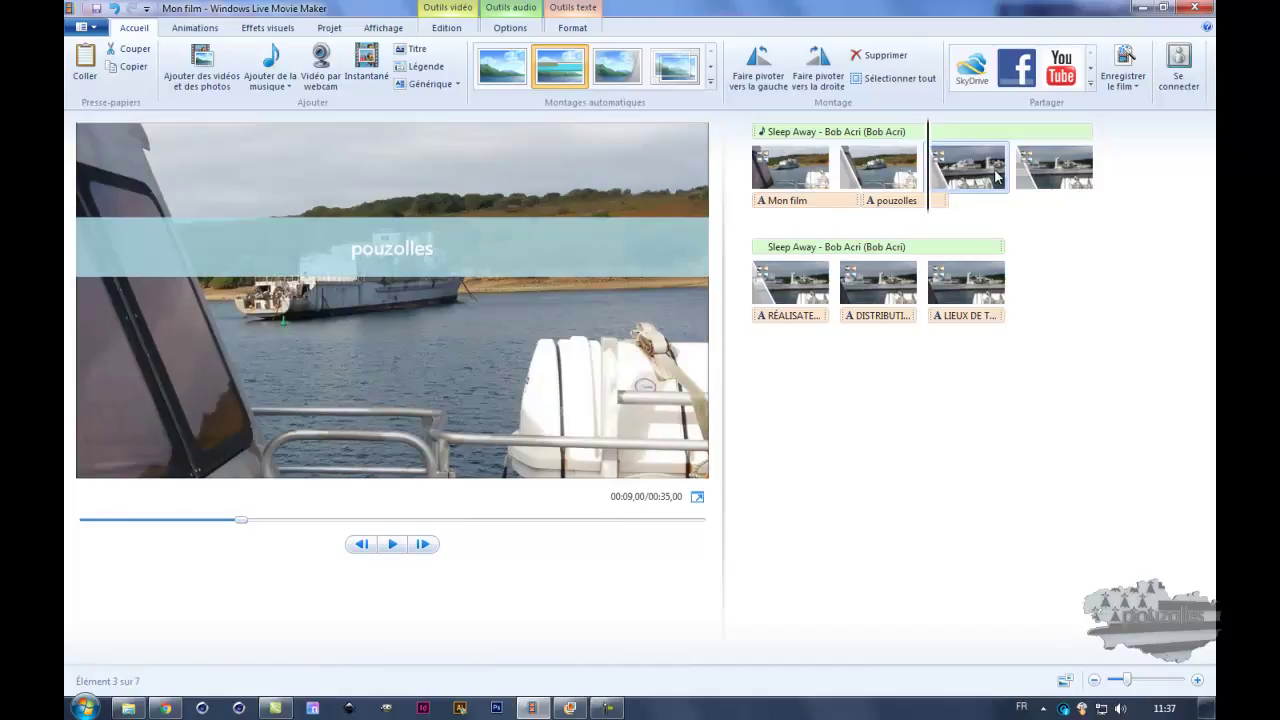
pyautogui.click(1053, 176)
pyautogui.click(797, 178)
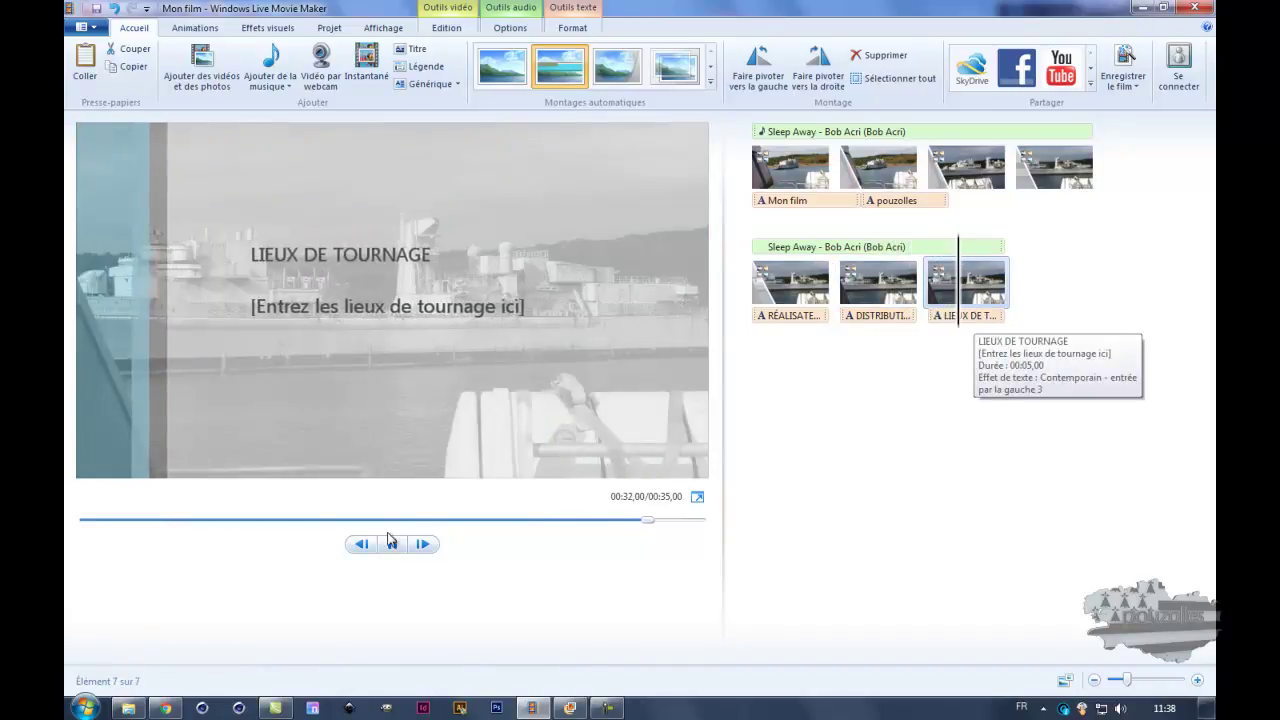
pyautogui.click(395, 549)
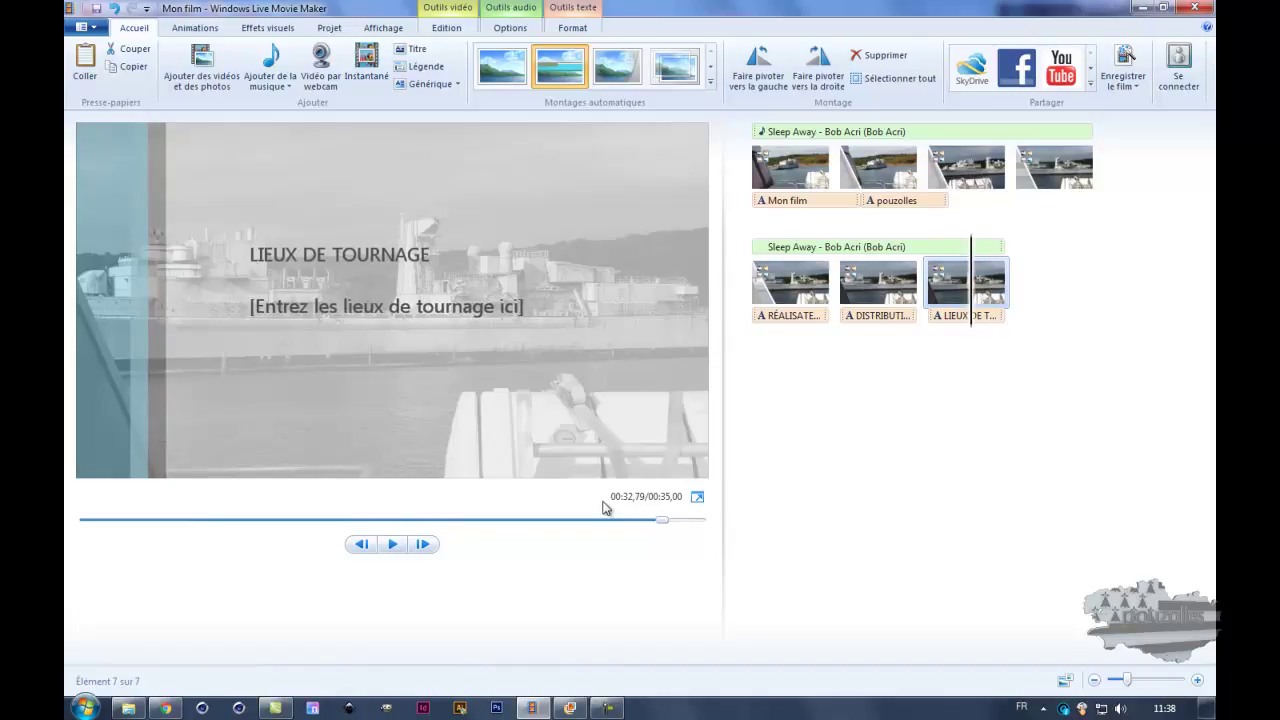
# Open the Mon film title for text editing, and move the RÉALISATEUR credit text up into the sky of its picture.
pyautogui.click(787, 204)
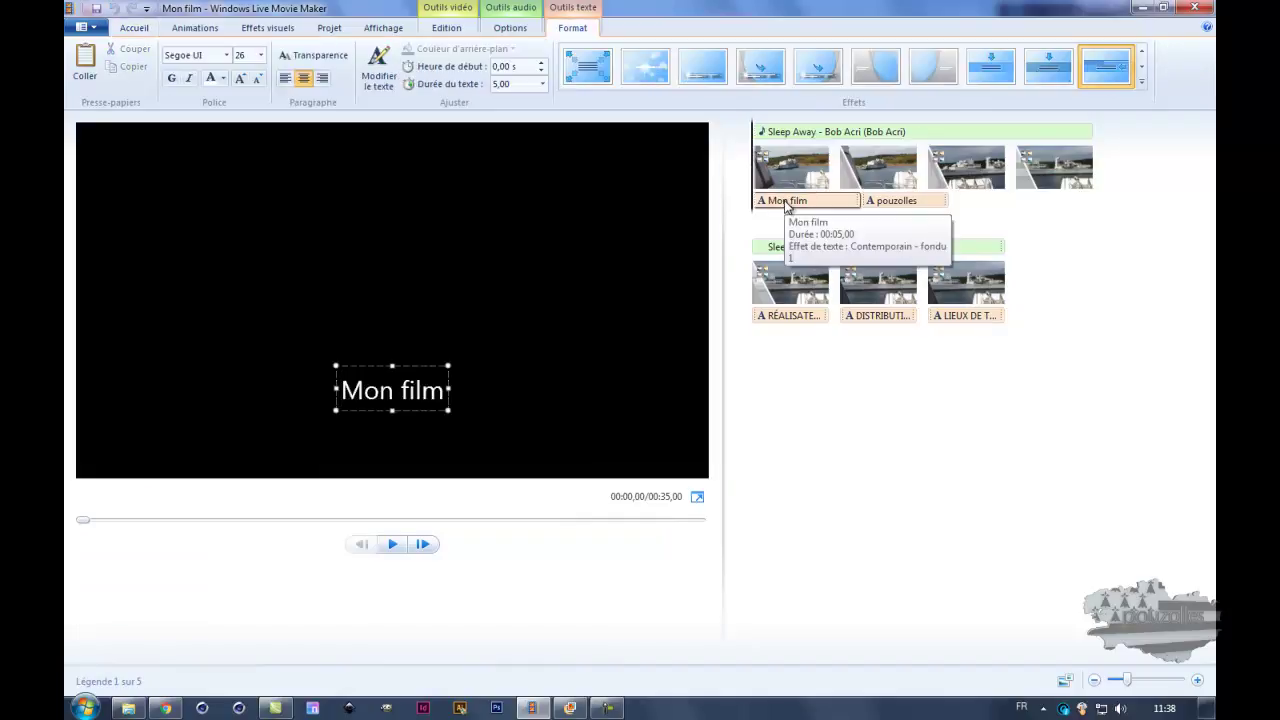
pyautogui.moveTo(341, 390); pyautogui.dragTo(440, 392)
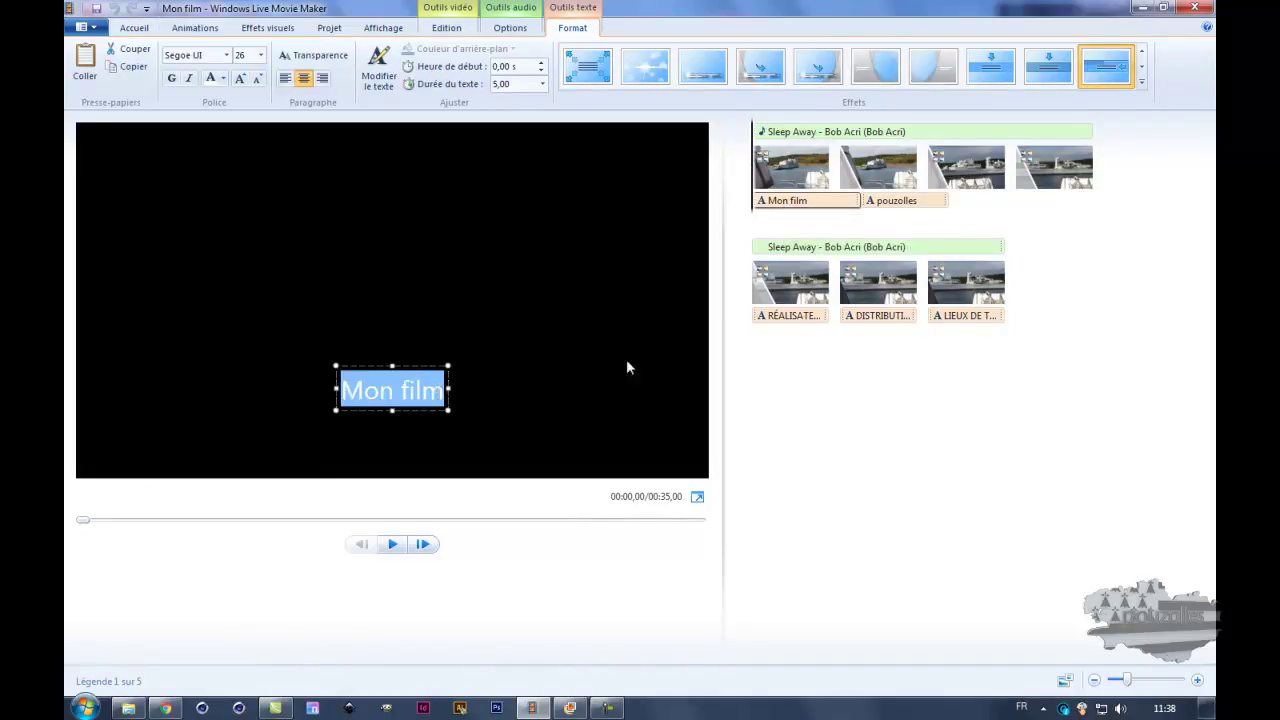
pyautogui.click(785, 317)
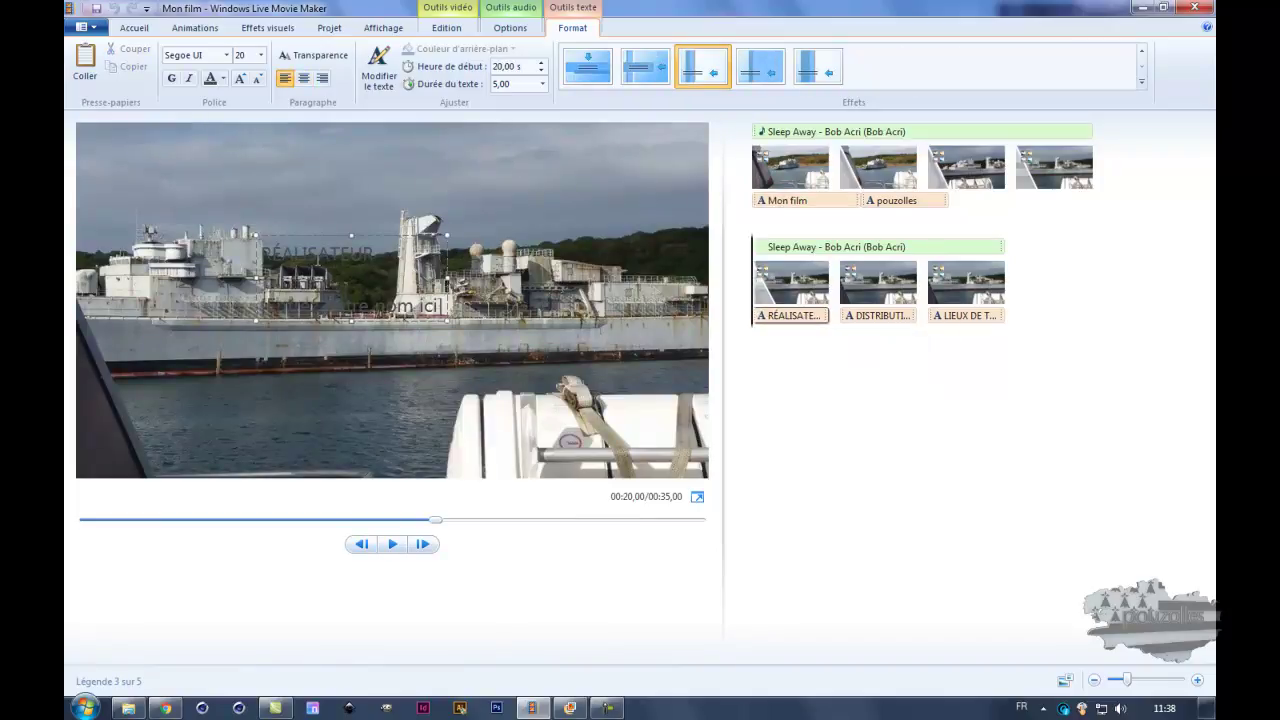
pyautogui.moveTo(337, 235); pyautogui.dragTo(325, 139)
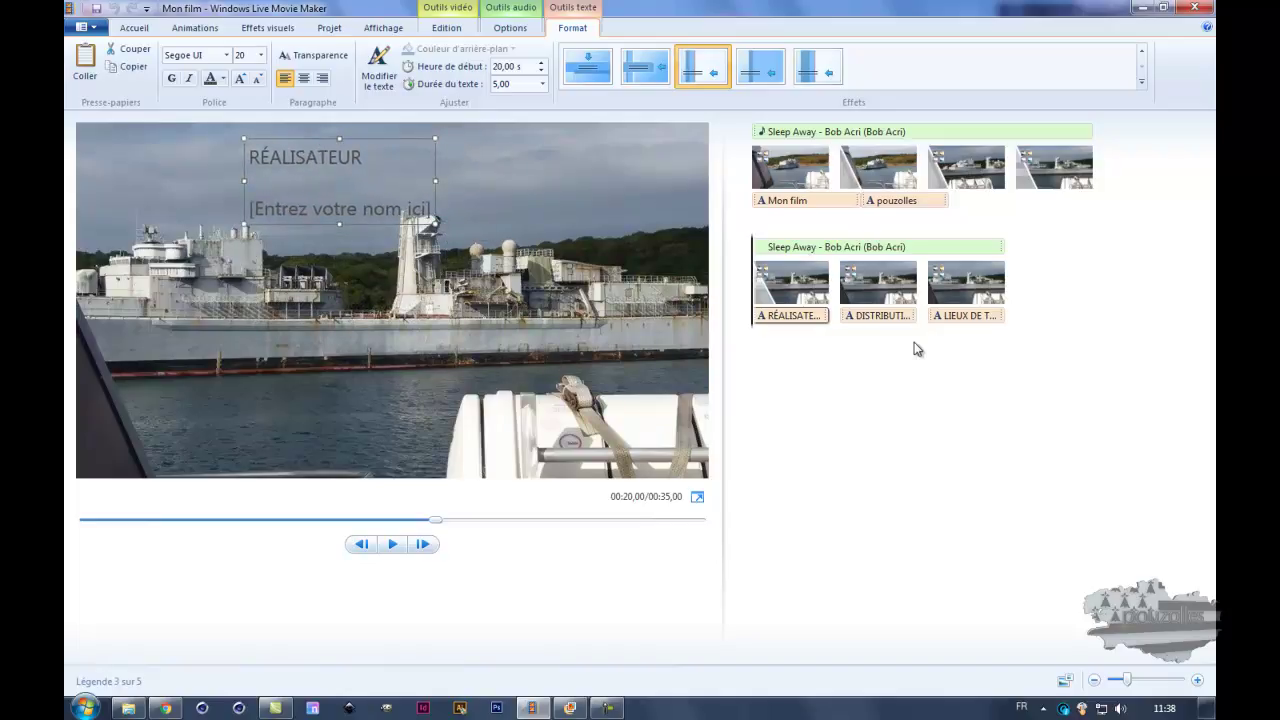
# Look at the editable DISTRIBUTION credit, and colour the LIEUX DE TOURNAGE credit text red.
pyautogui.click(886, 318)
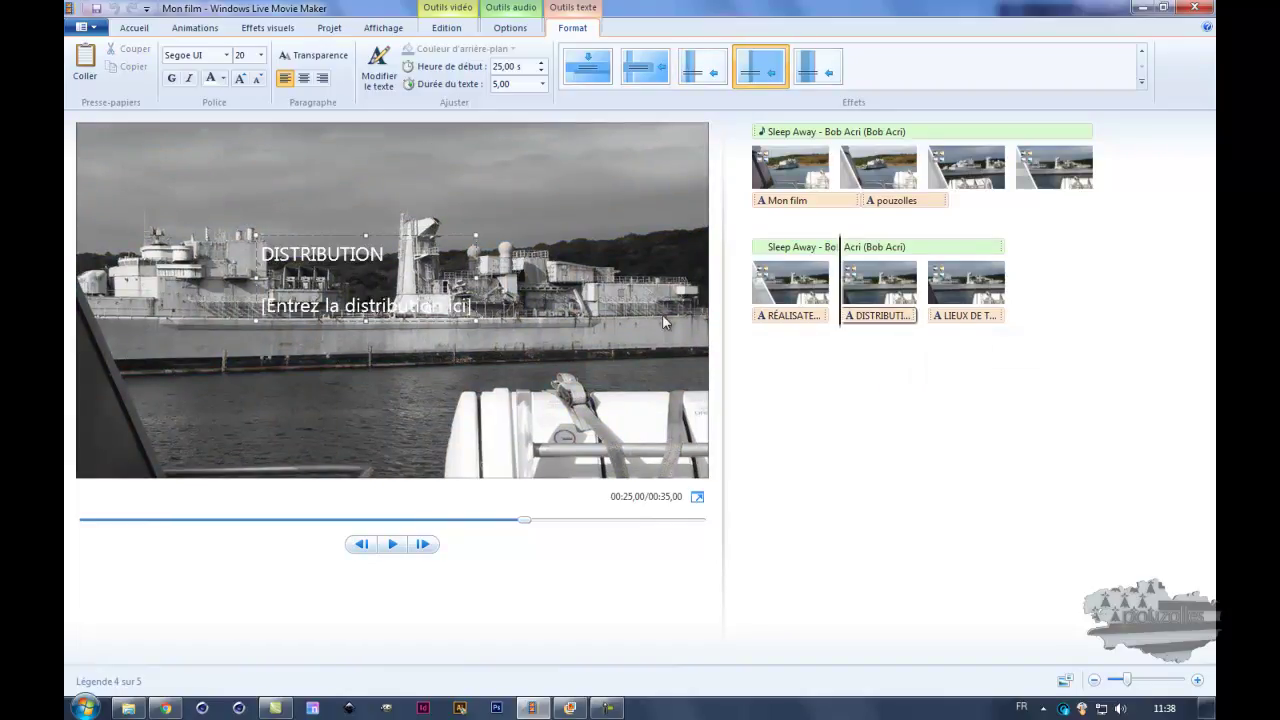
pyautogui.click(968, 318)
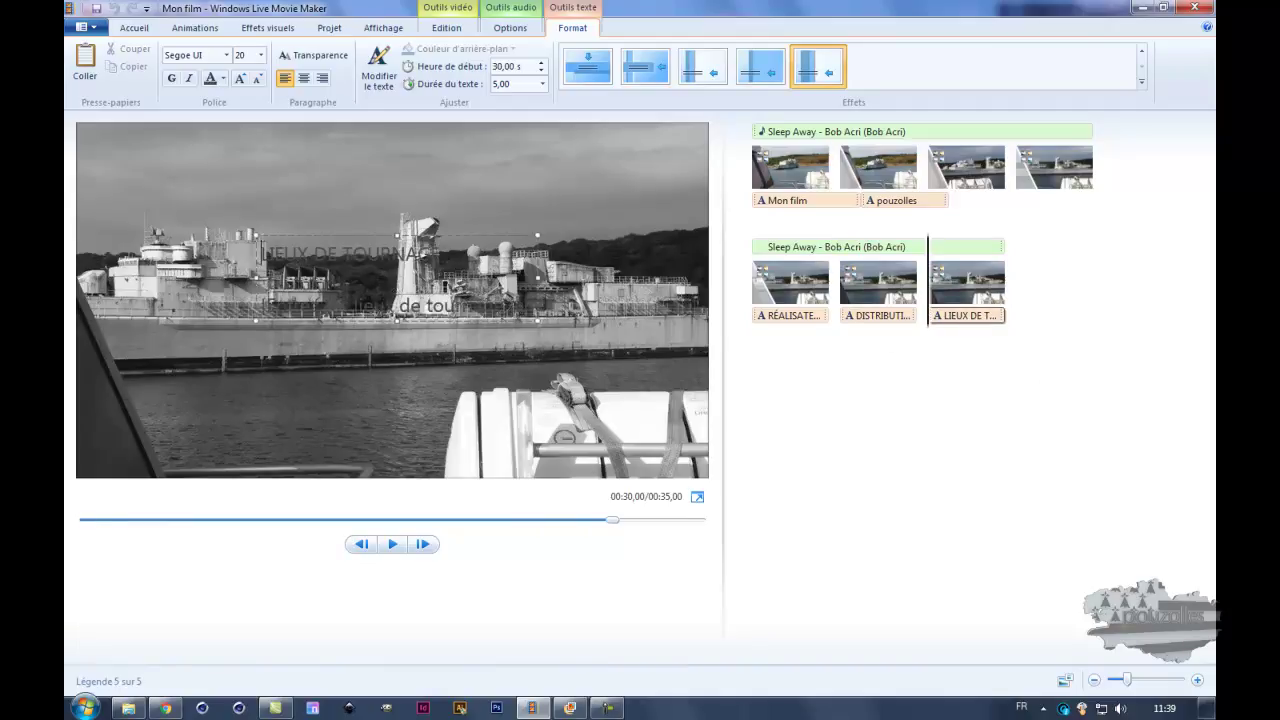
pyautogui.click(221, 78)
pyautogui.click(149, 121)
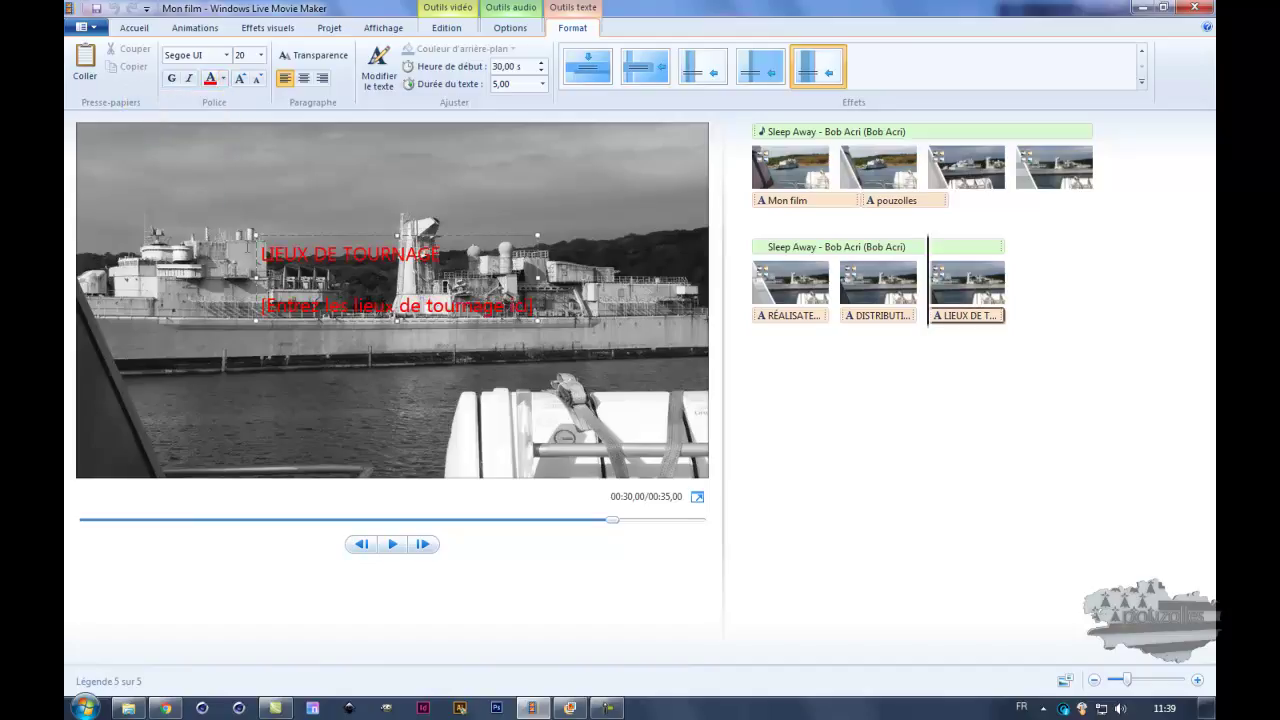
# Colour the DISTRIBUTION credit text green.
pyautogui.click(884, 318)
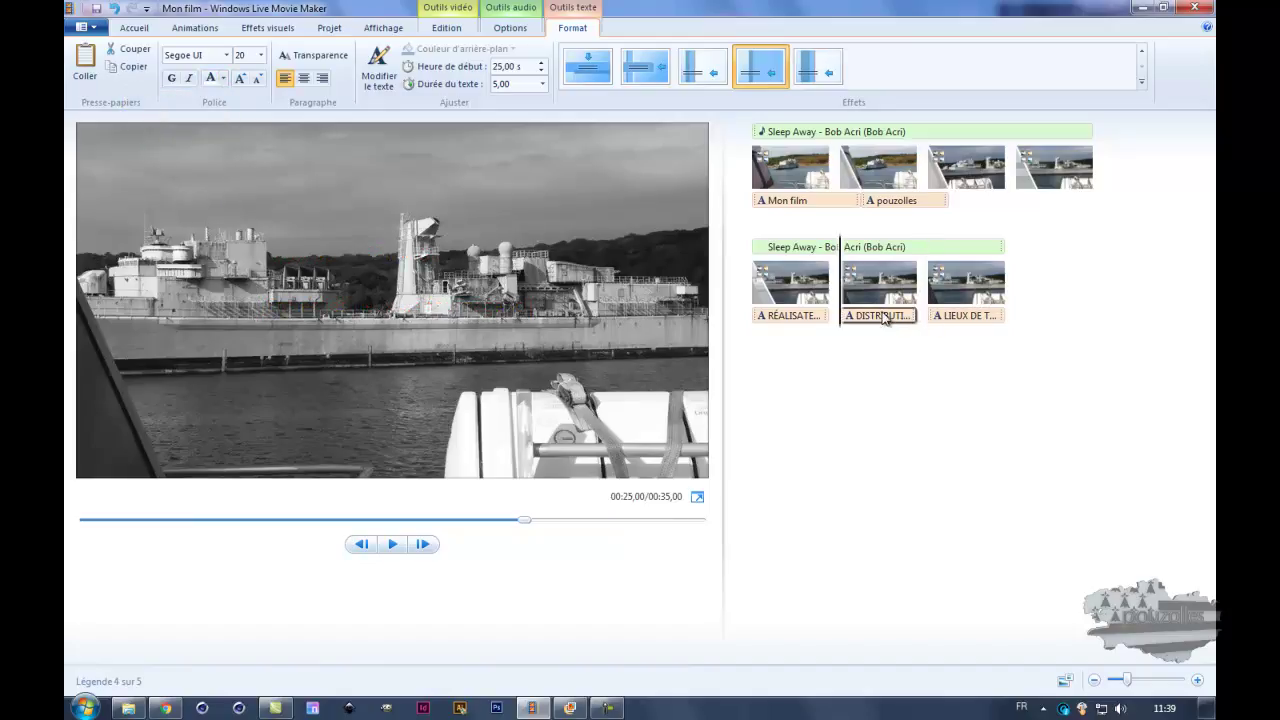
pyautogui.click(222, 78)
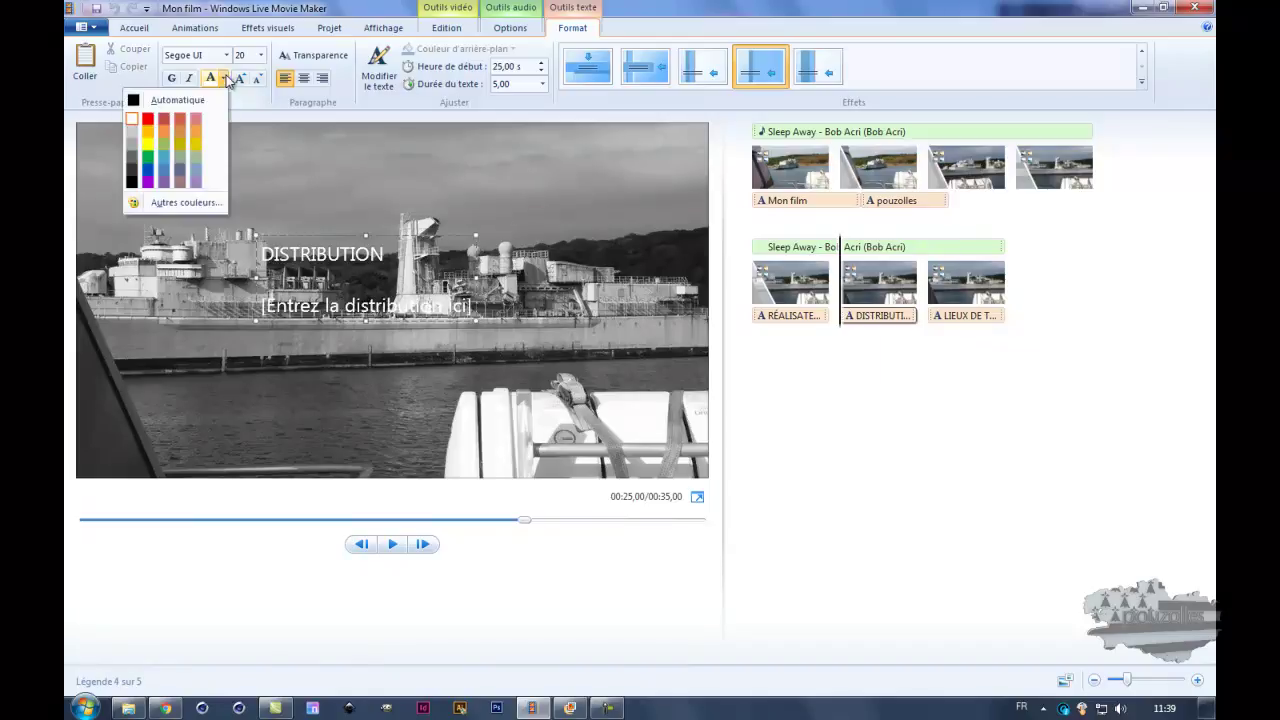
pyautogui.click(147, 157)
# Colour the RÉALISATEUR credit text orange, and play the closing credits from that caption.
pyautogui.click(800, 318)
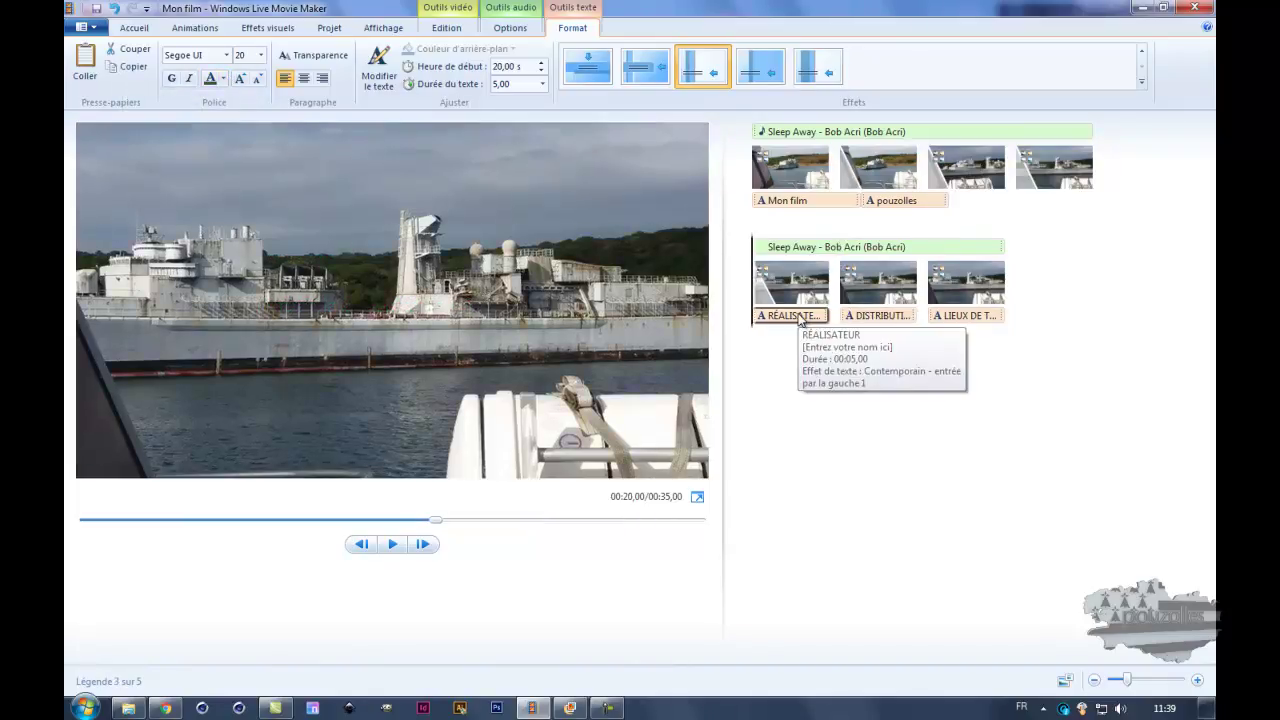
pyautogui.click(222, 78)
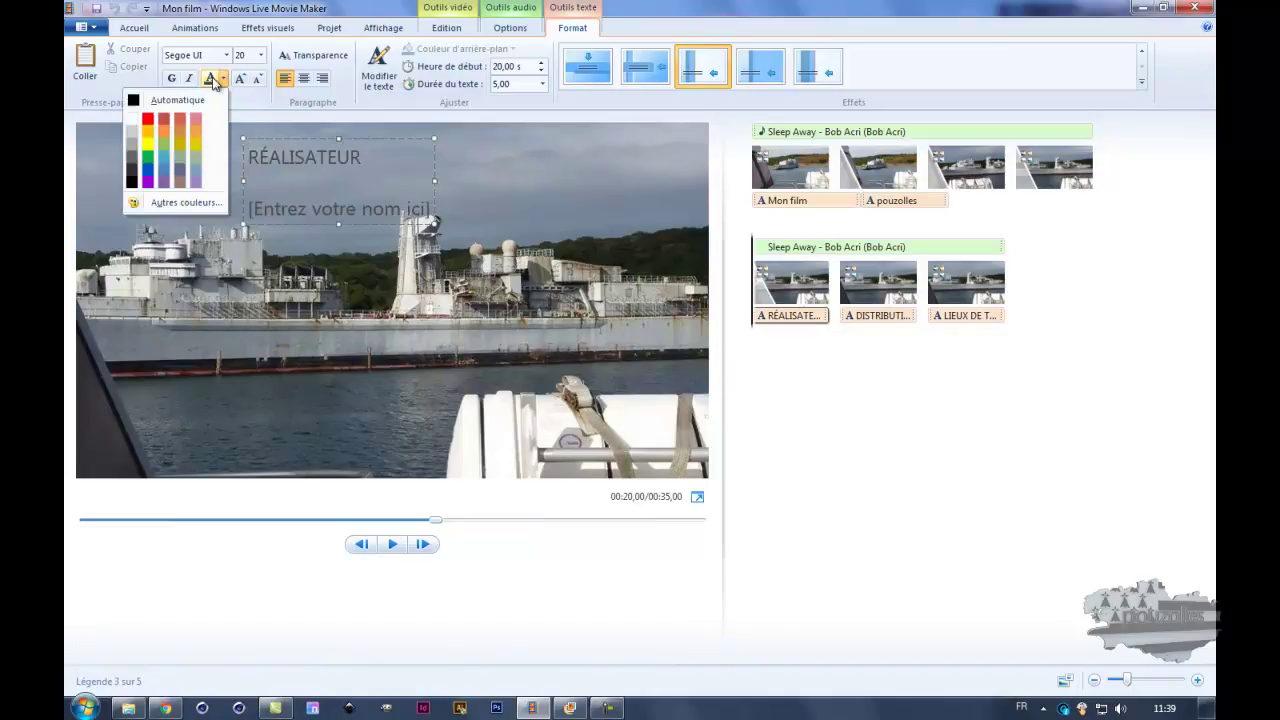
pyautogui.click(165, 139)
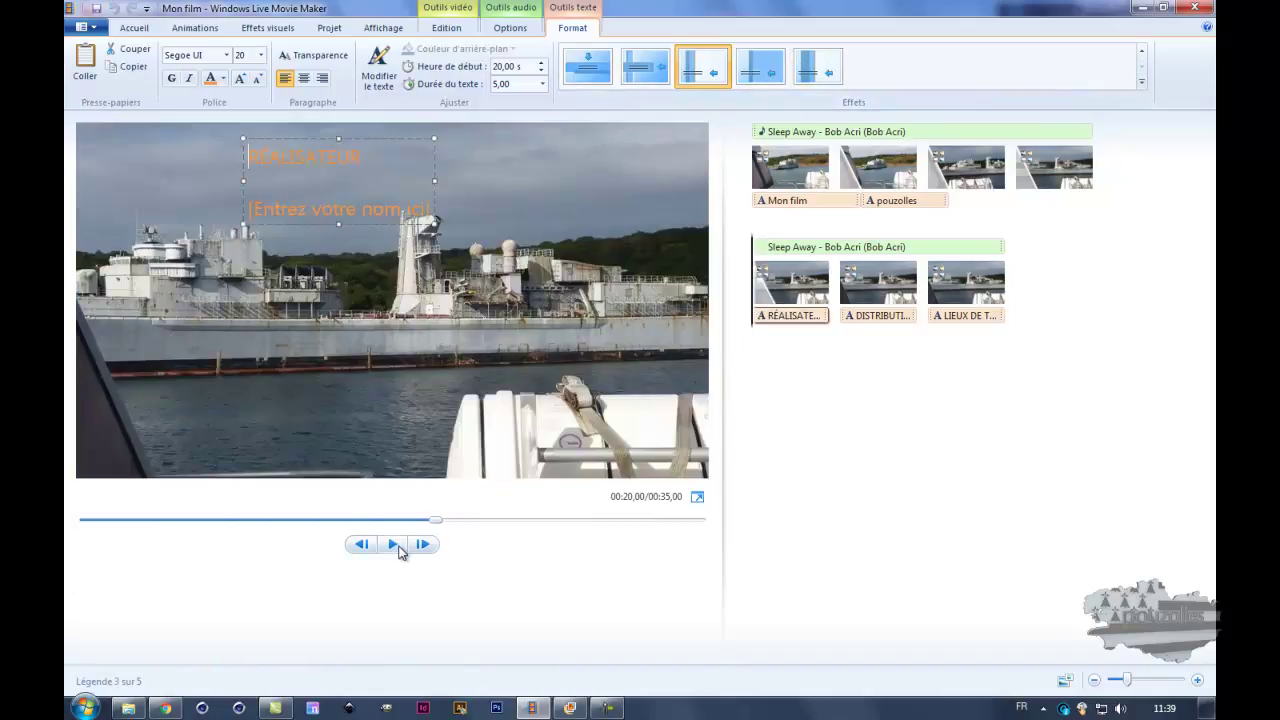
pyautogui.click(391, 545)
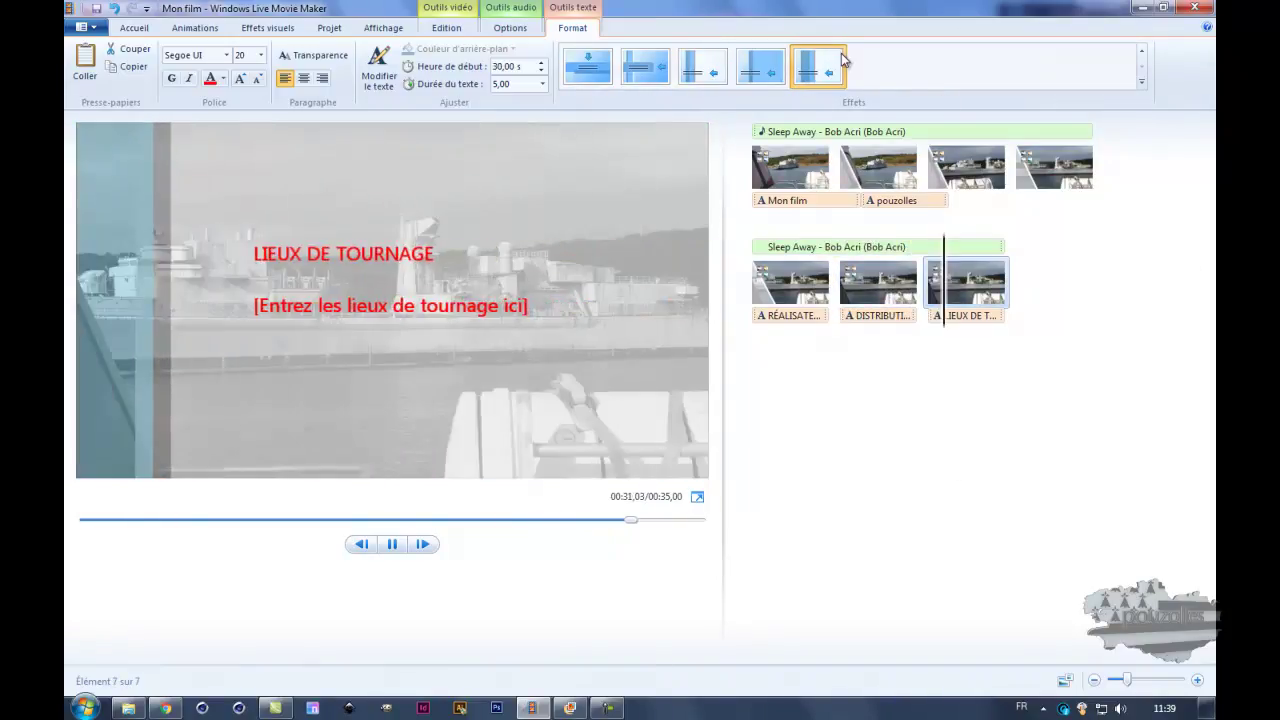
pyautogui.click(392, 550)
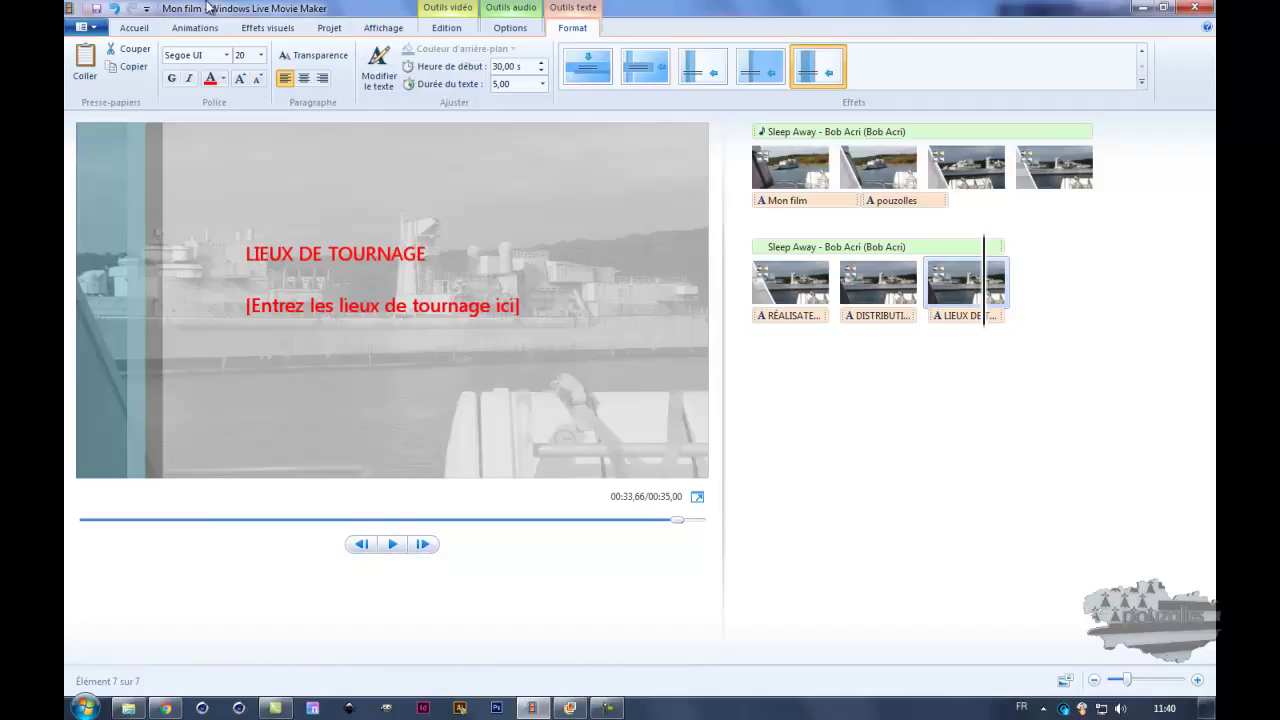
# Save the film as Mon film in the ile\video folder, with the type Fichier vidéo Windows Media.
pyautogui.click(135, 29)
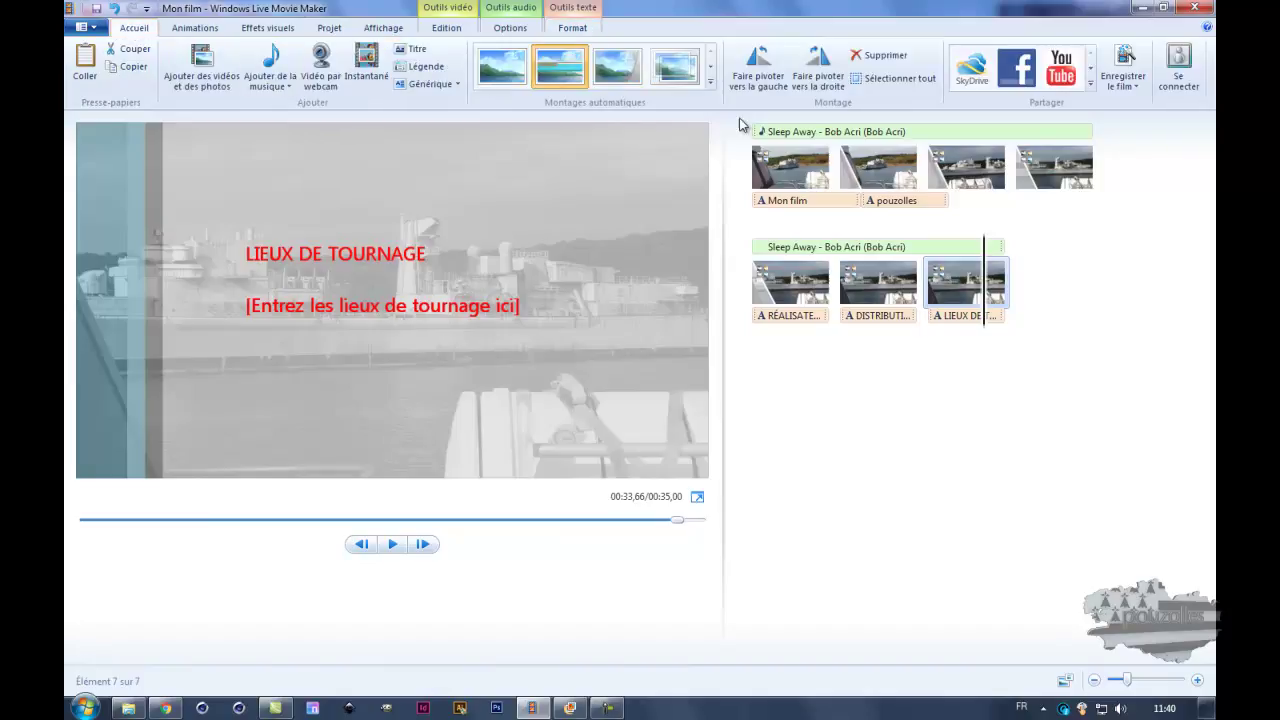
pyautogui.click(1122, 60)
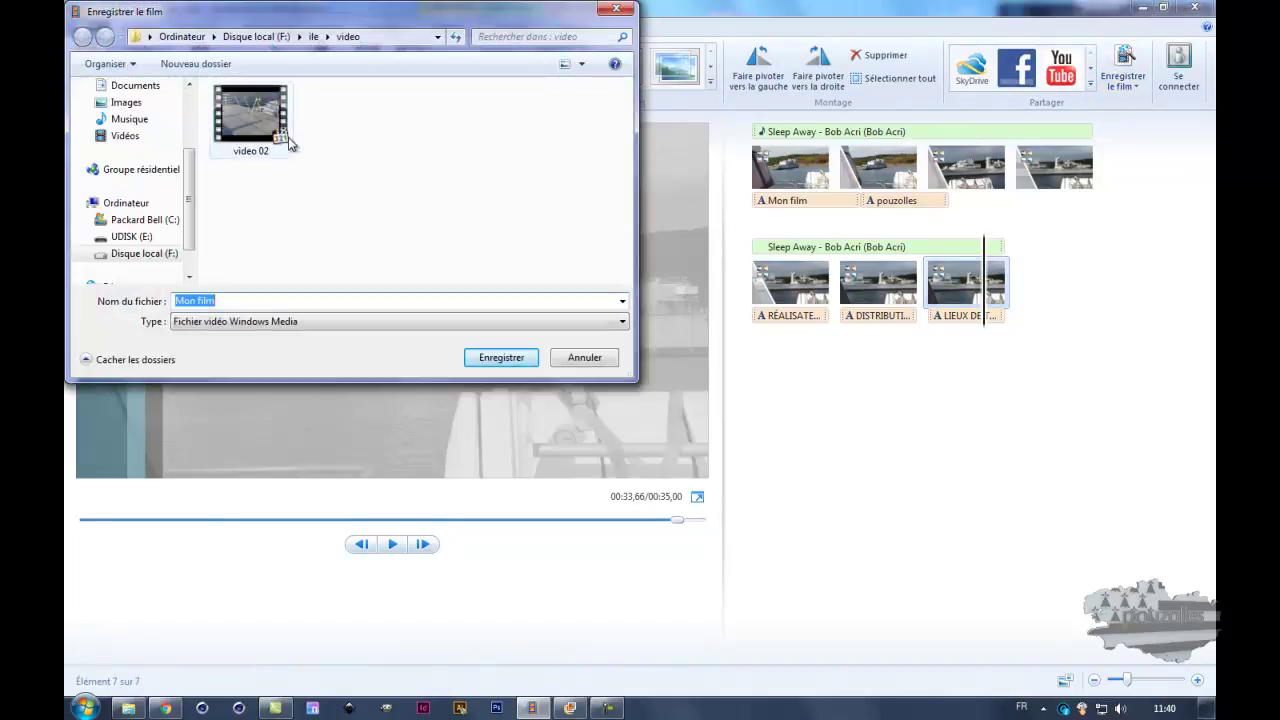
pyautogui.moveTo(258, 162)
pyautogui.click(245, 323)
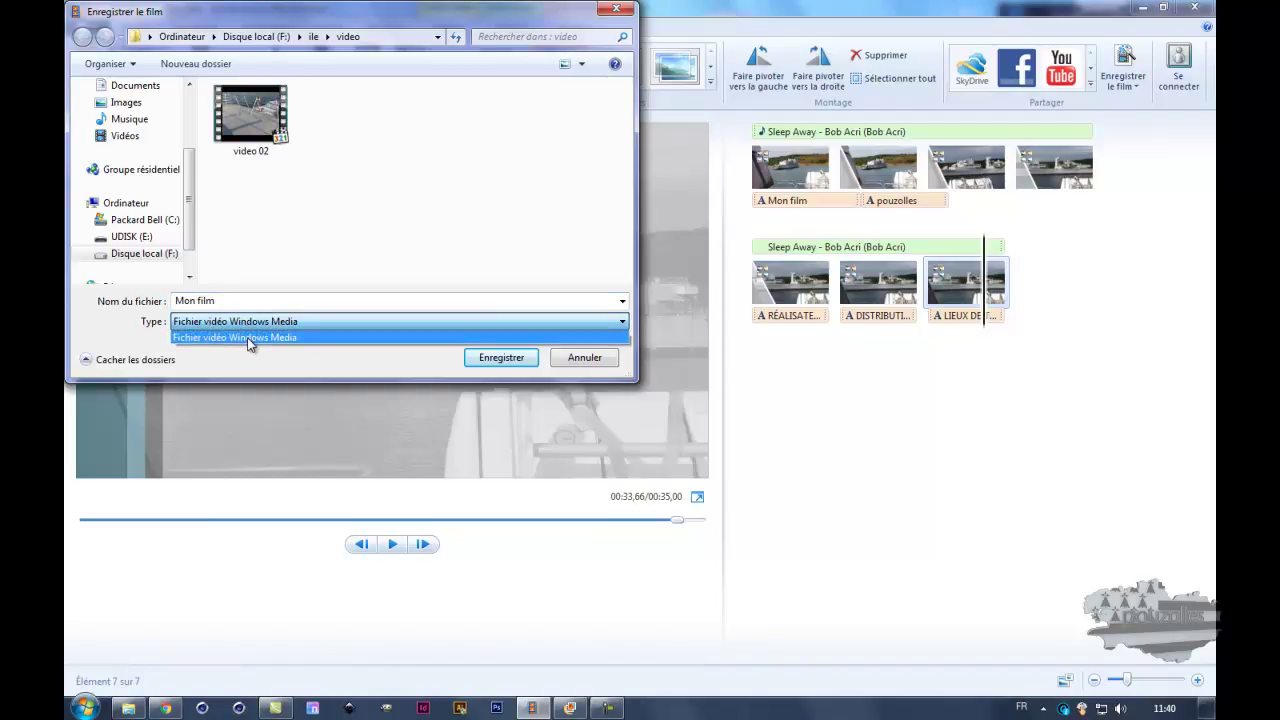
pyautogui.click(257, 322)
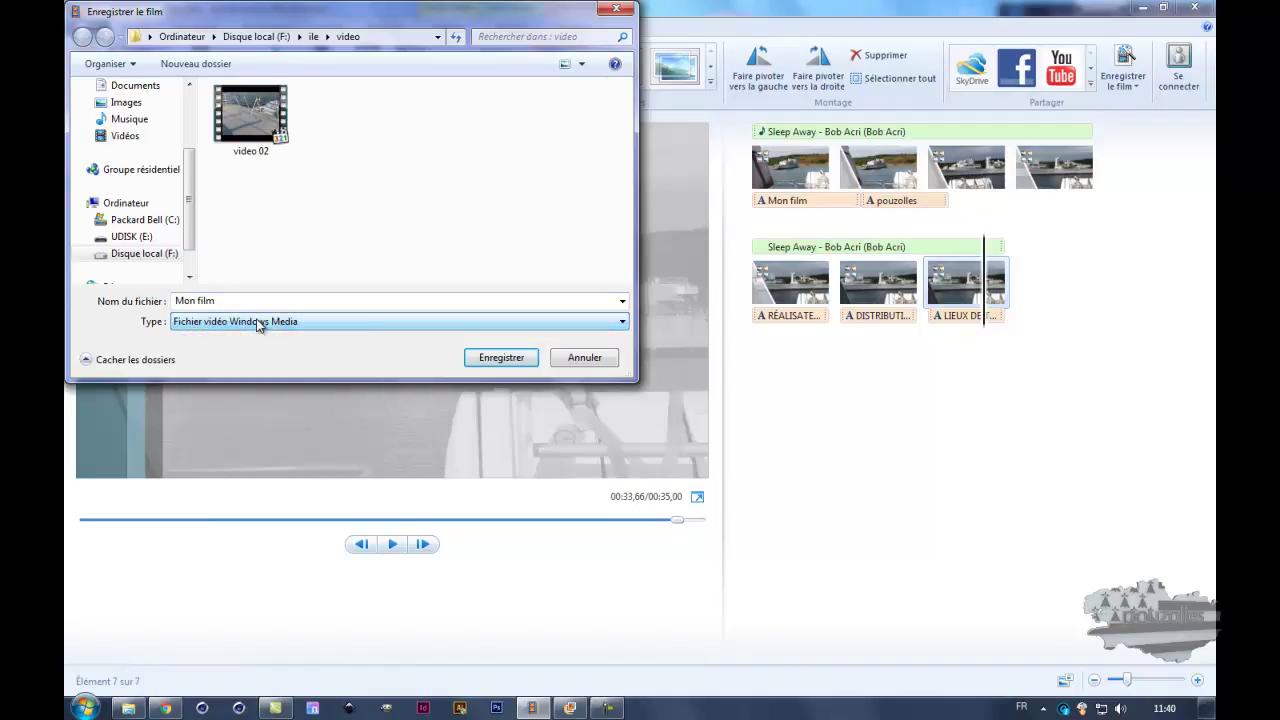
pyautogui.click(499, 359)
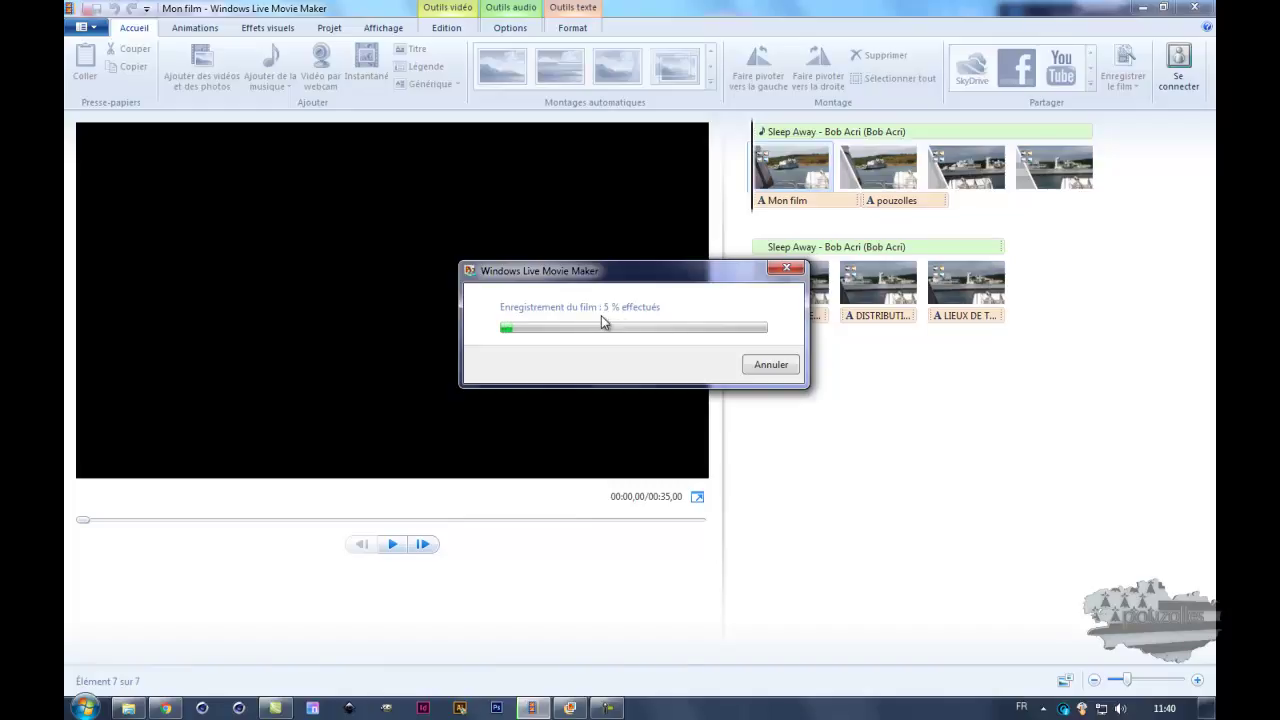
pyautogui.click(605, 707)
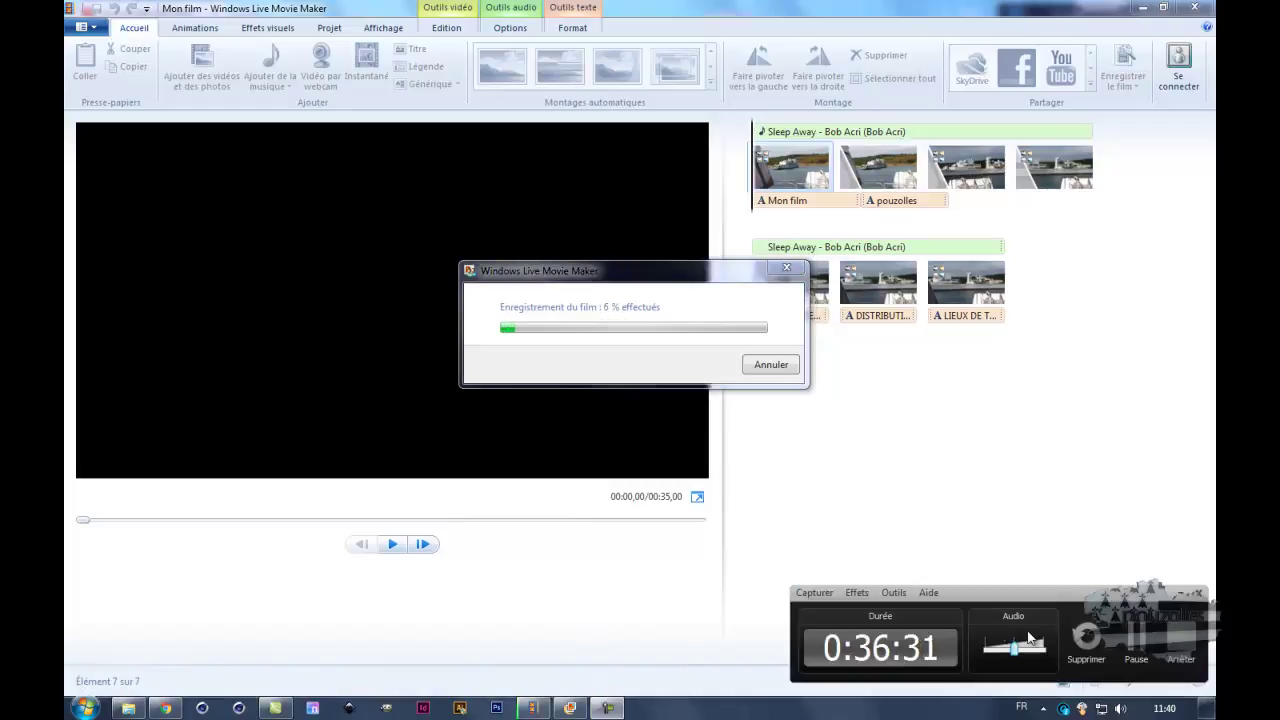
pyautogui.click(1136, 650)
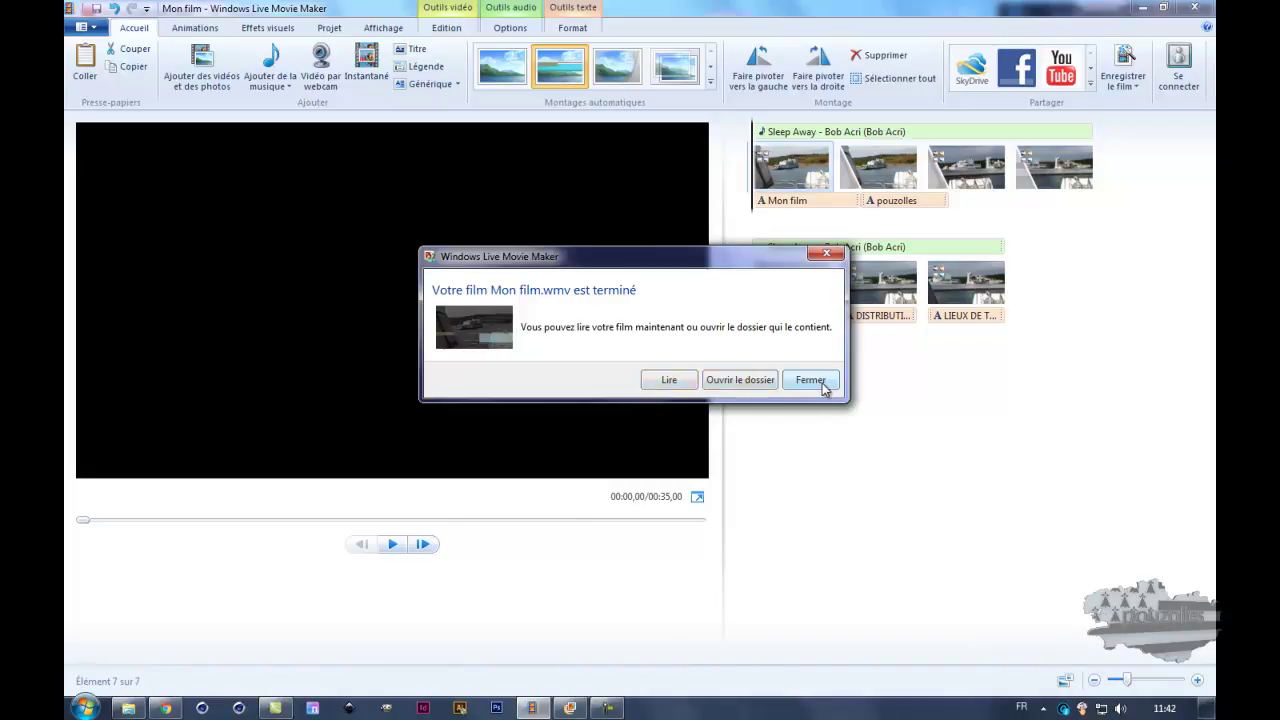
# Play the exported Mon film.wmv from its folder, pause it at 00:20, and close the player and the folder.
pyautogui.click(763, 381)
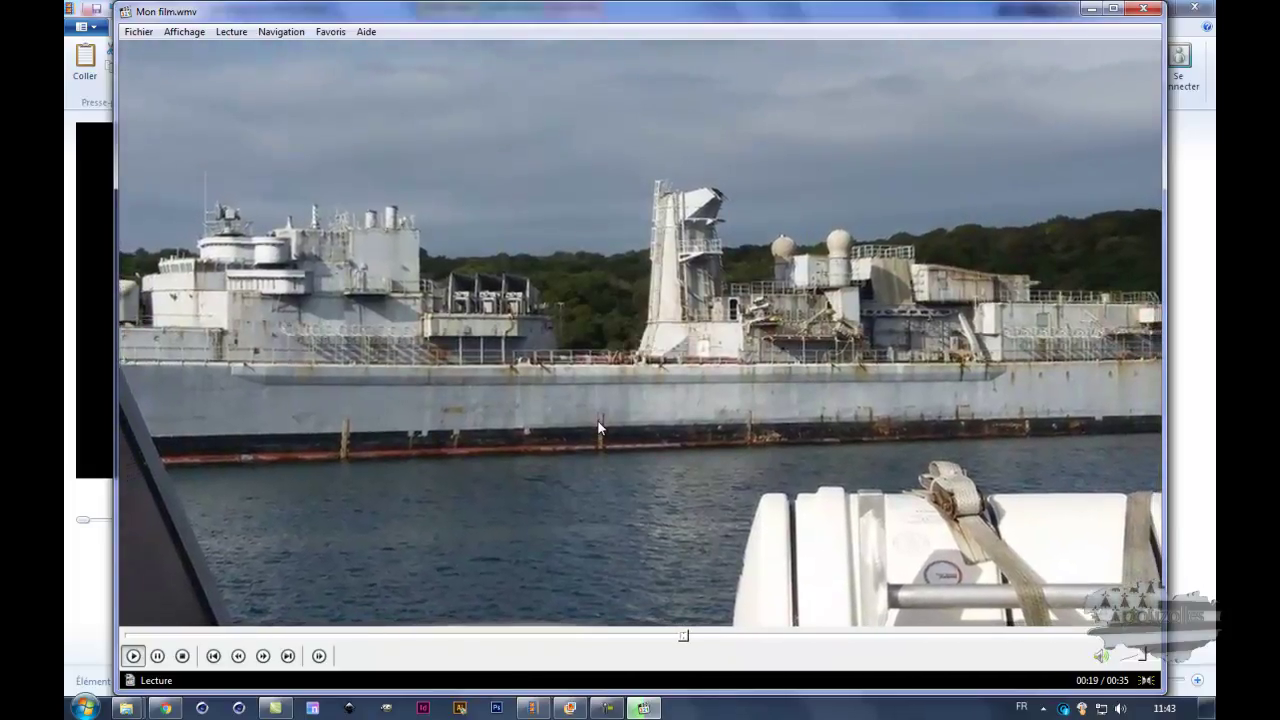
pyautogui.click(605, 418)
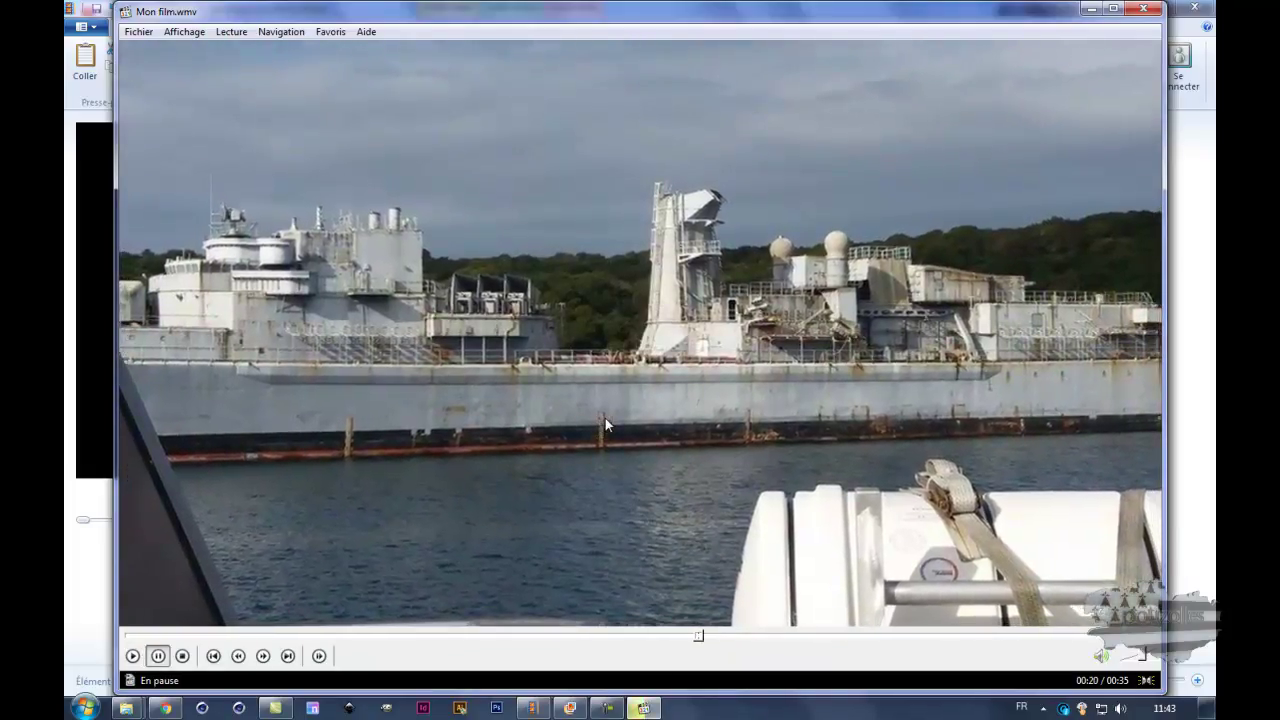
pyautogui.click(1143, 8)
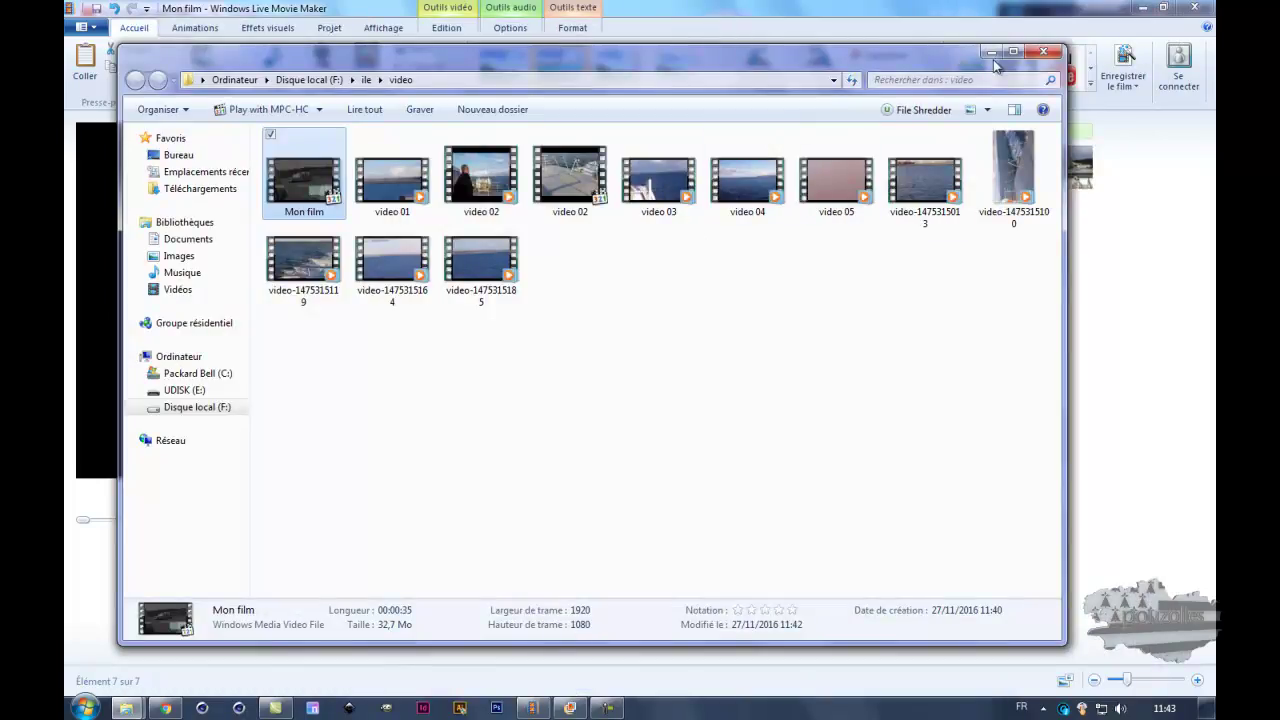
pyautogui.click(1043, 51)
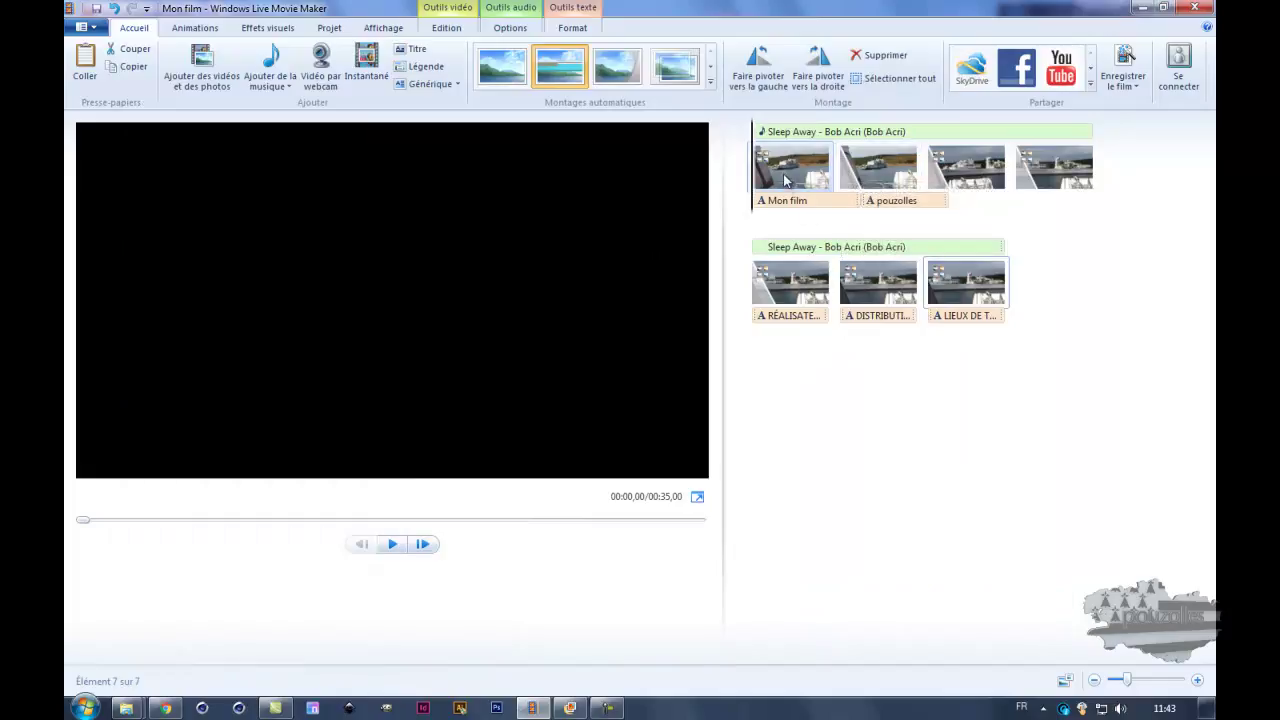
# Apply a rotating pan-and-zoom effect to the second photo in the storyboard.
pyautogui.click(862, 178)
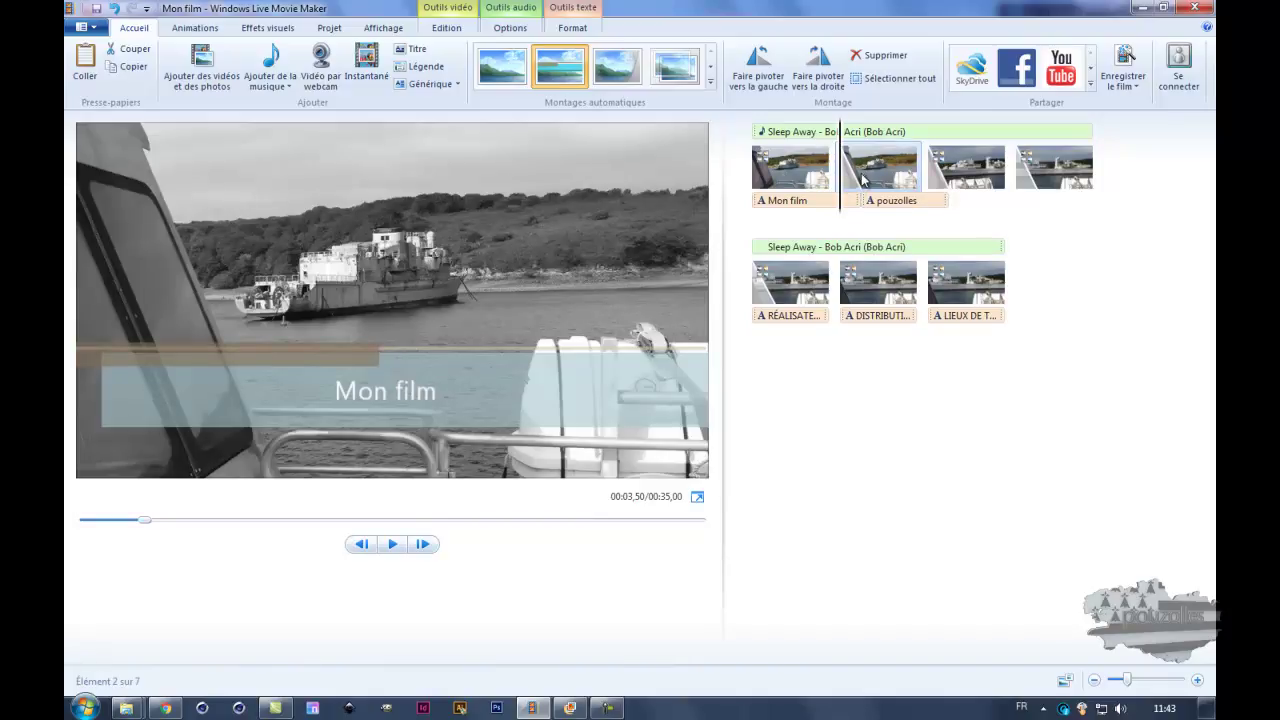
pyautogui.click(268, 30)
pyautogui.click(207, 31)
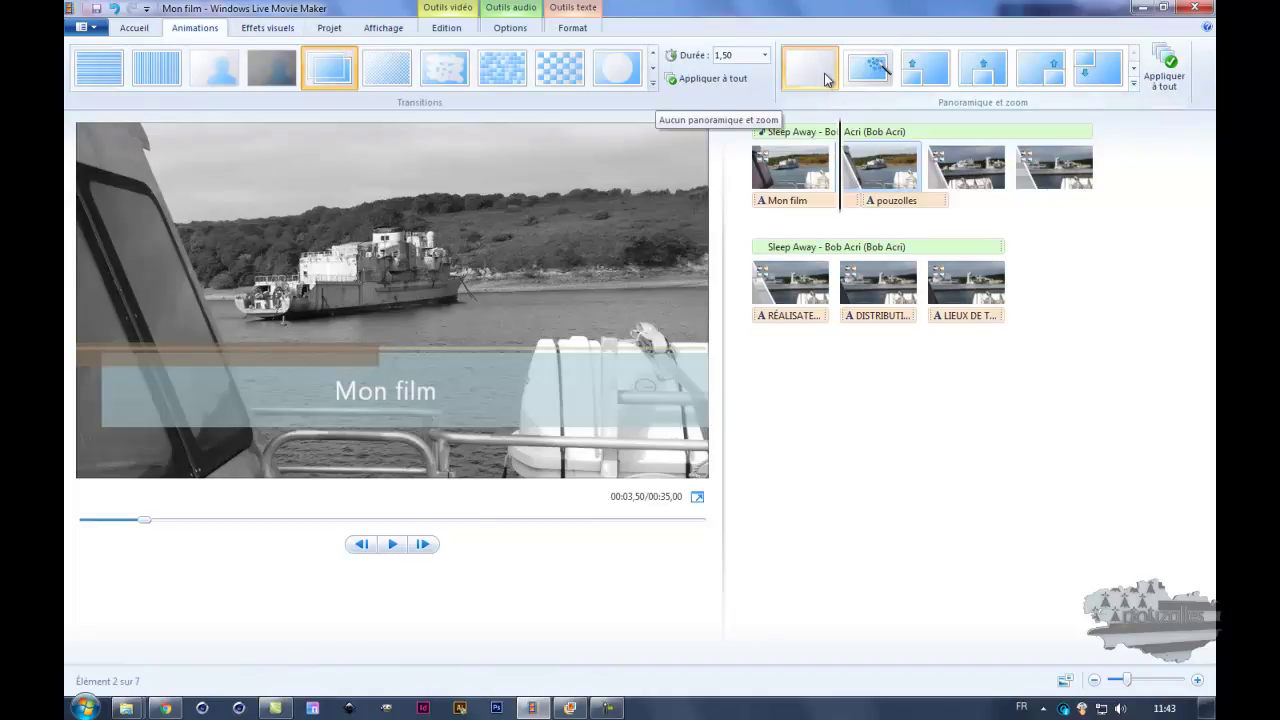
pyautogui.click(1134, 69)
pyautogui.click(1134, 69)
pyautogui.click(988, 72)
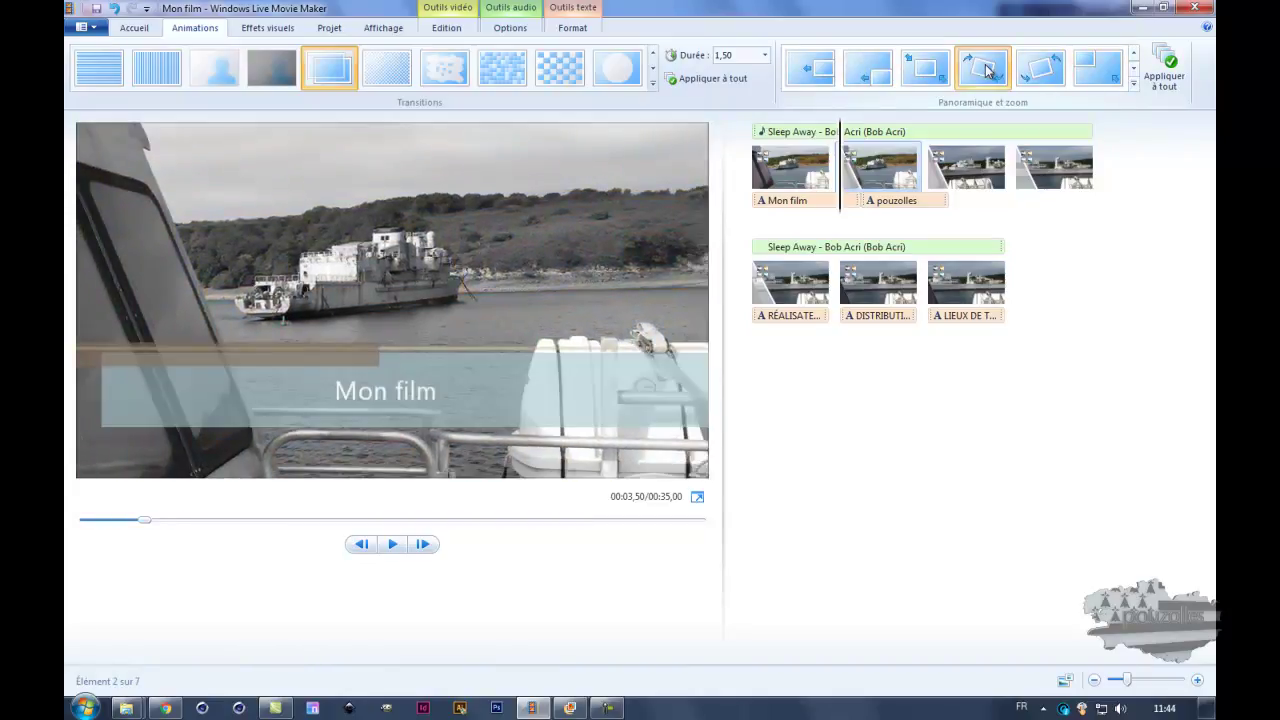
# Check the transitions and pan-and-zoom effects assigned to the third through seventh photos.
pyautogui.click(965, 172)
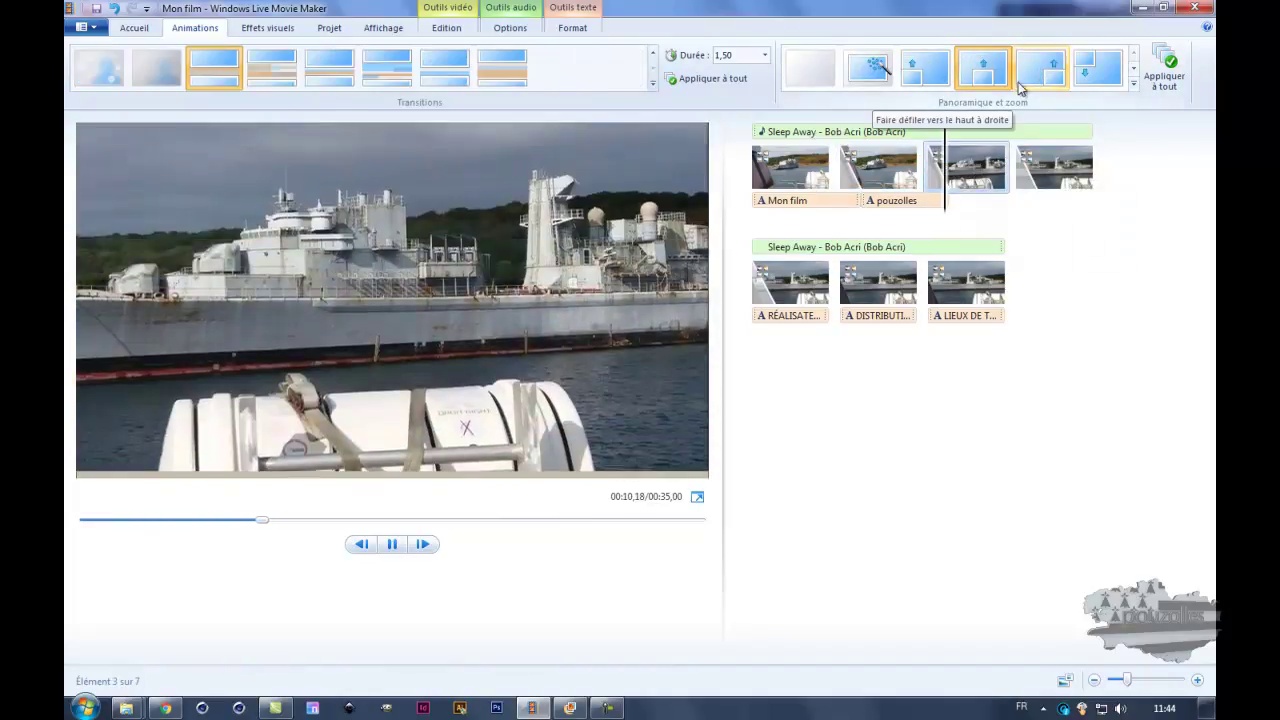
pyautogui.click(1049, 178)
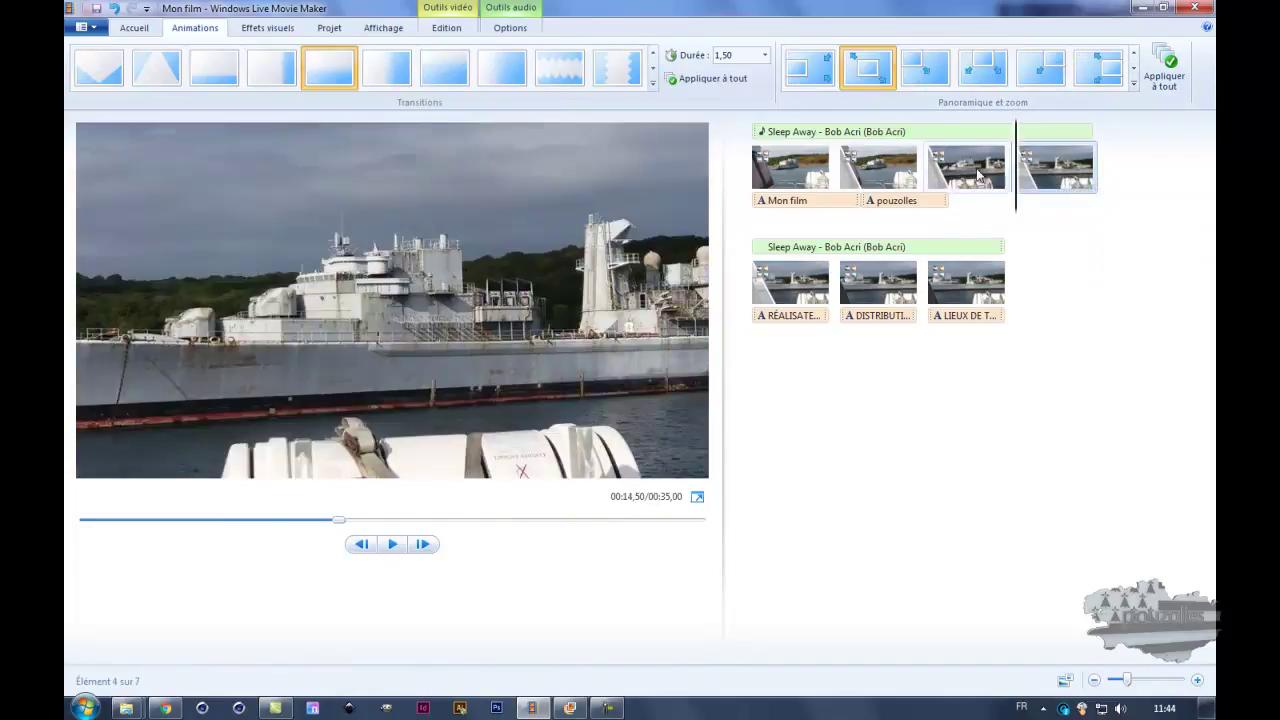
pyautogui.click(800, 291)
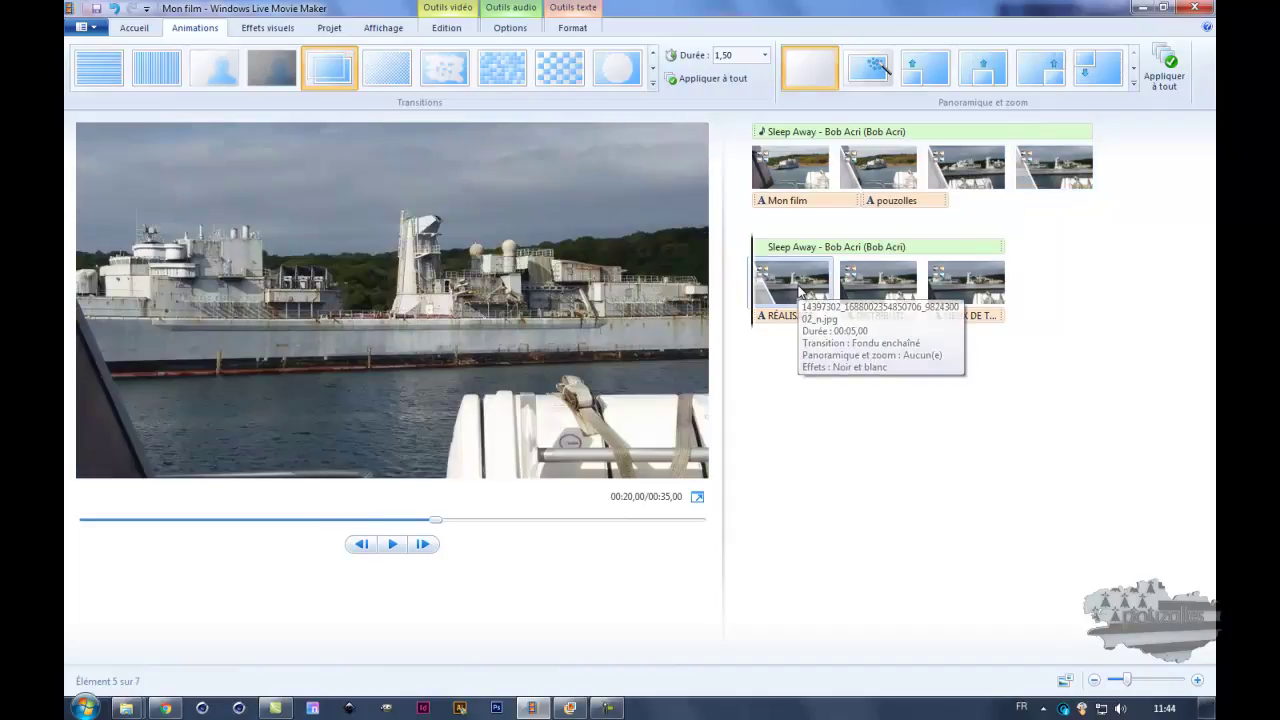
pyautogui.click(866, 288)
pyautogui.click(955, 287)
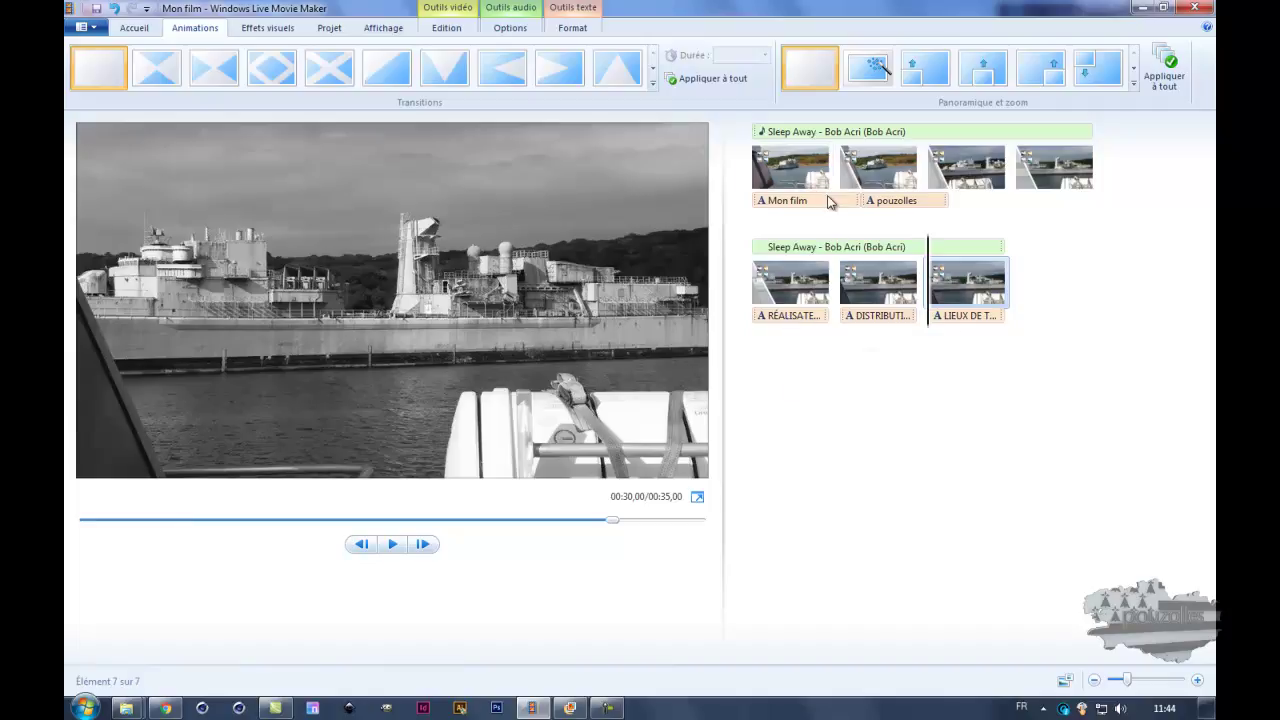
# Review the visual effect, project, display, video editing and music options available with the second photo selected.
pyautogui.click(870, 172)
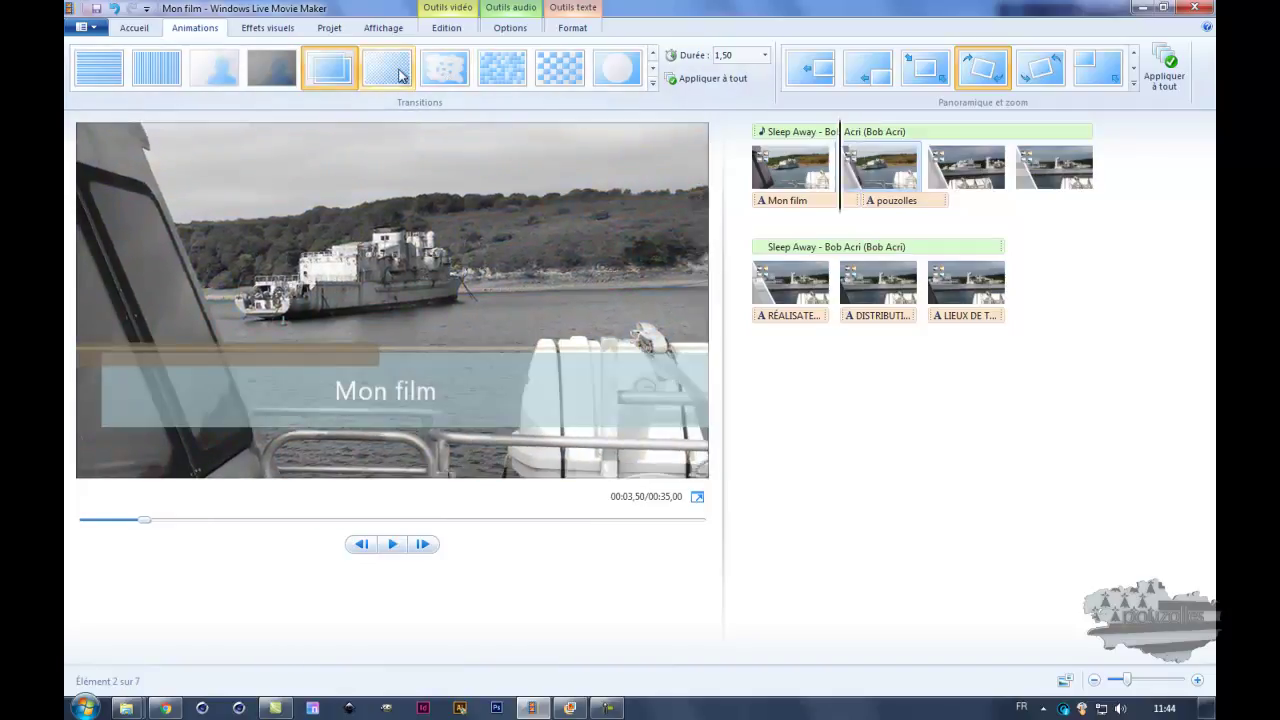
pyautogui.click(278, 29)
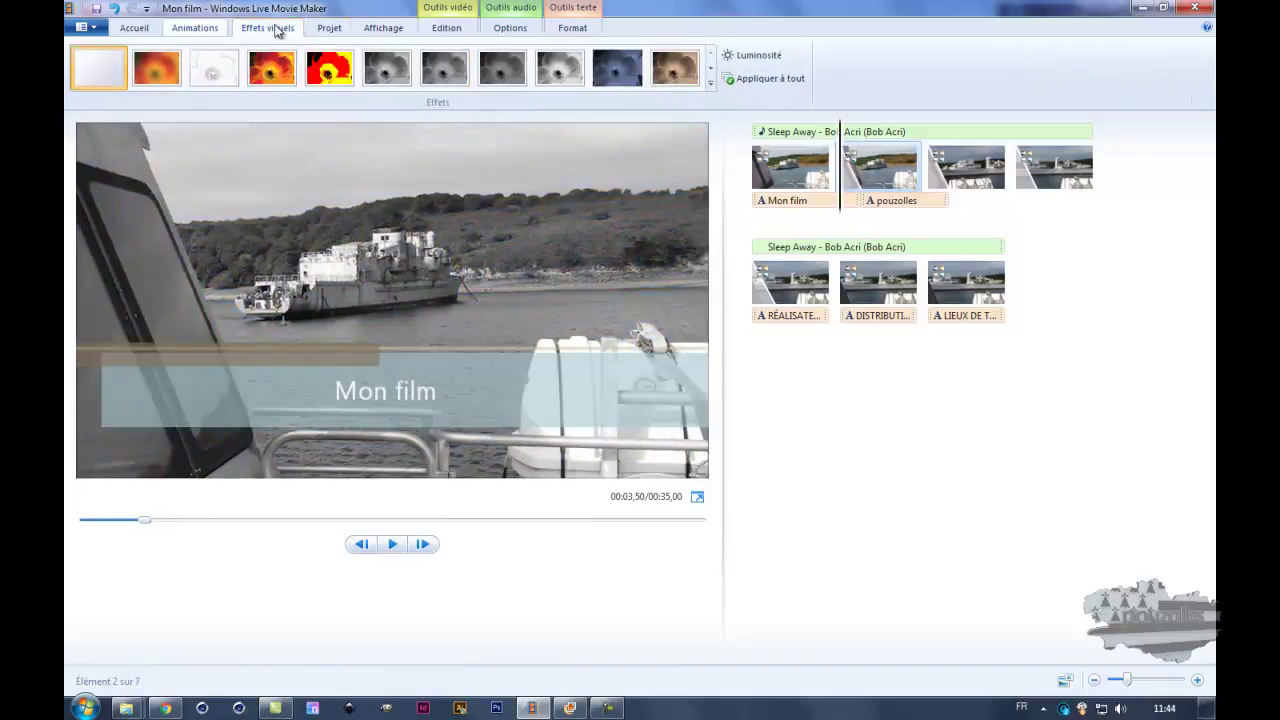
pyautogui.click(329, 29)
pyautogui.click(377, 31)
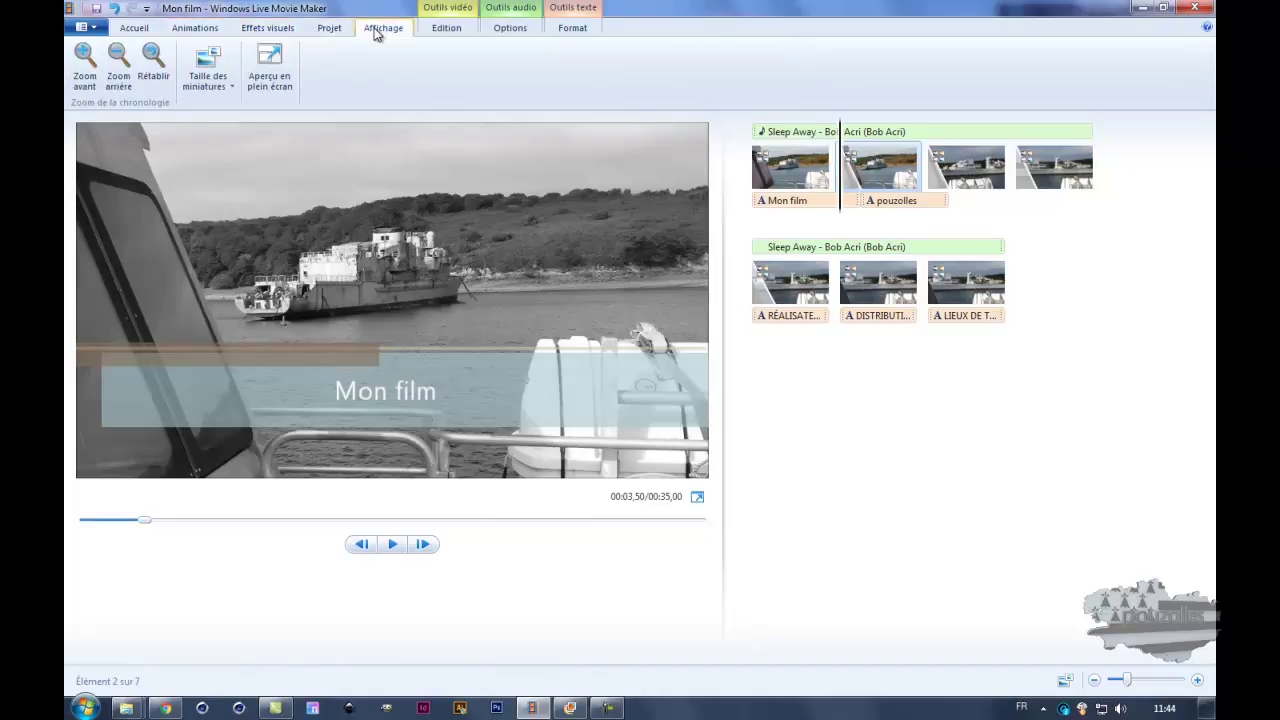
pyautogui.click(446, 33)
pyautogui.click(504, 32)
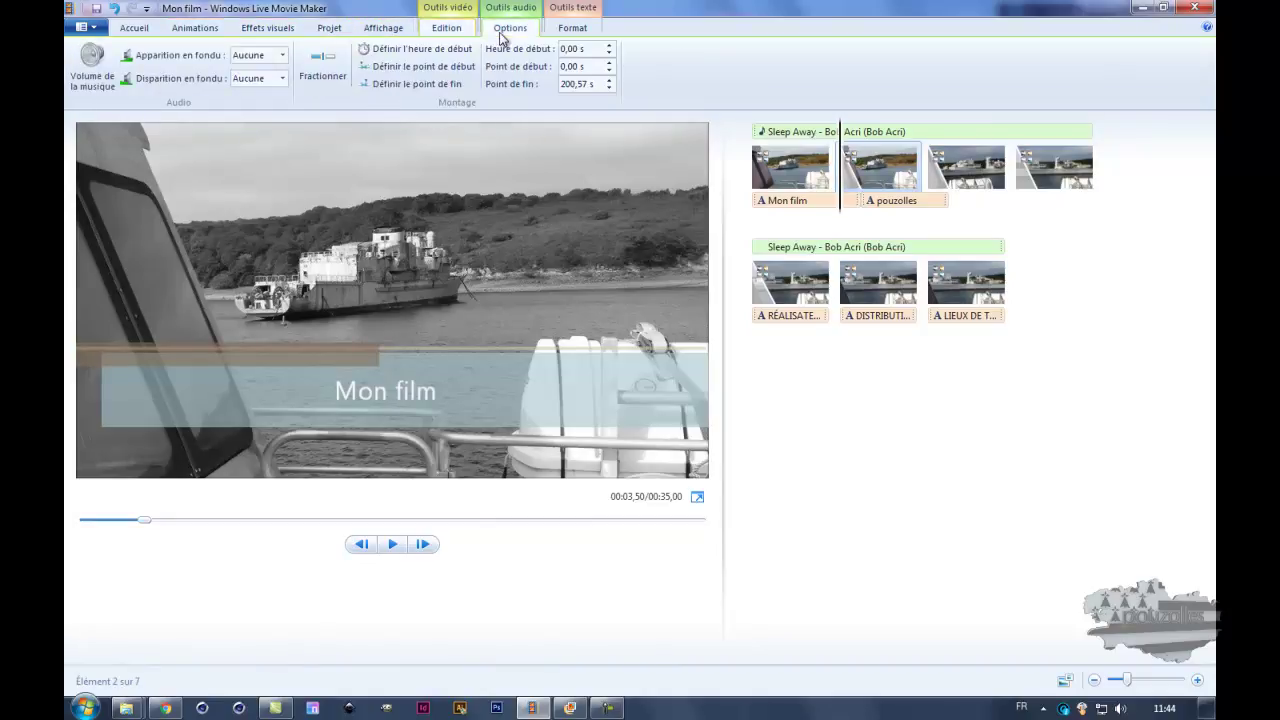
pyautogui.click(204, 36)
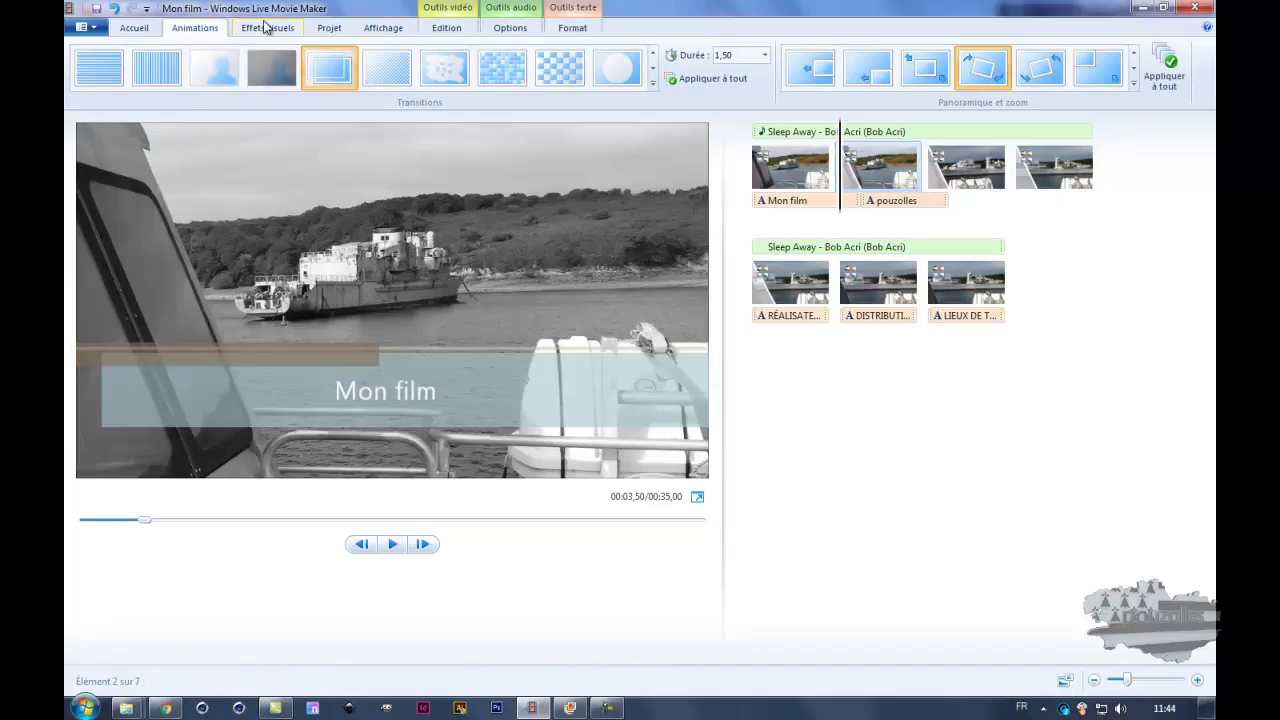
pyautogui.click(333, 30)
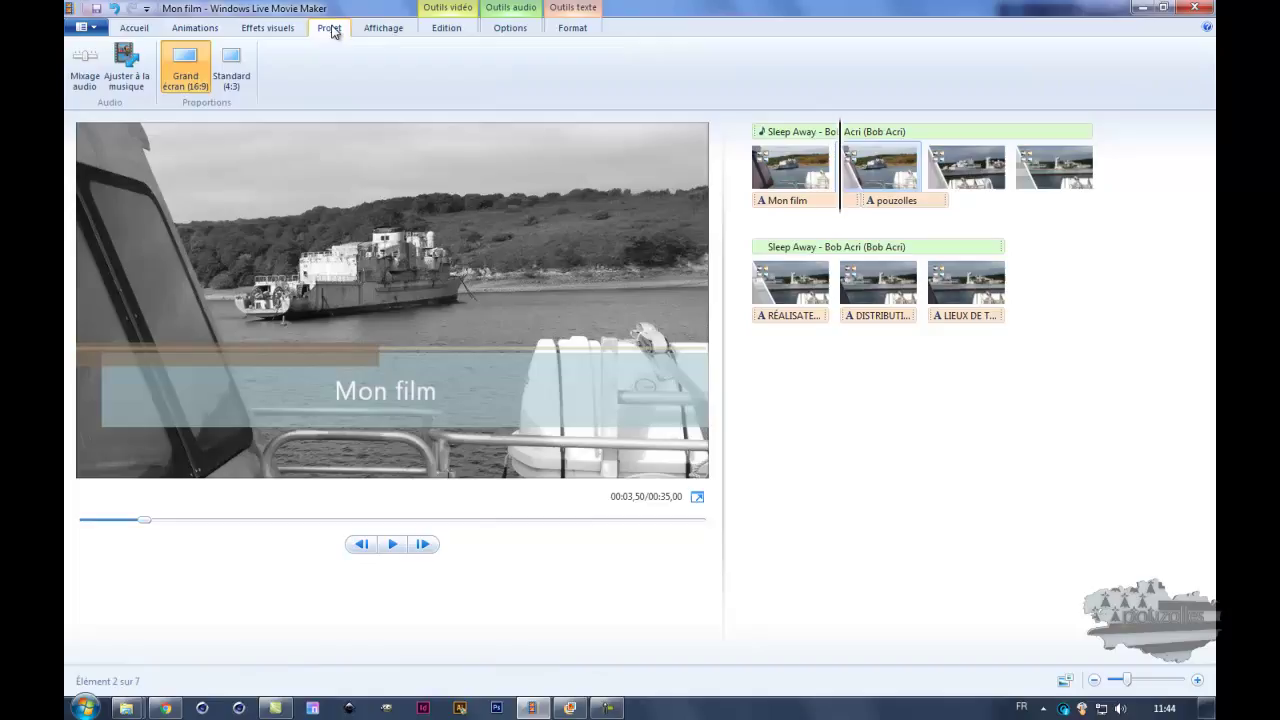
pyautogui.click(277, 30)
# Give the second photo the brick-pattern transition and the third photo a curved-corner wipe transition.
pyautogui.click(204, 32)
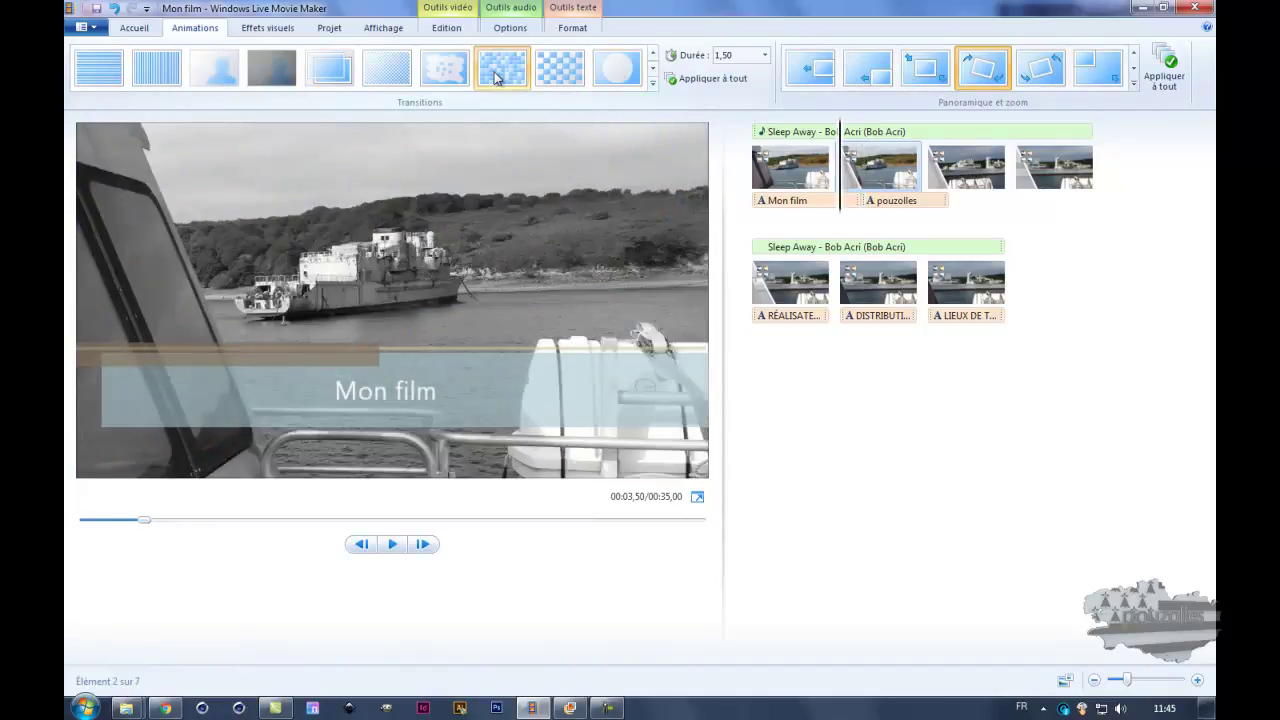
pyautogui.click(965, 185)
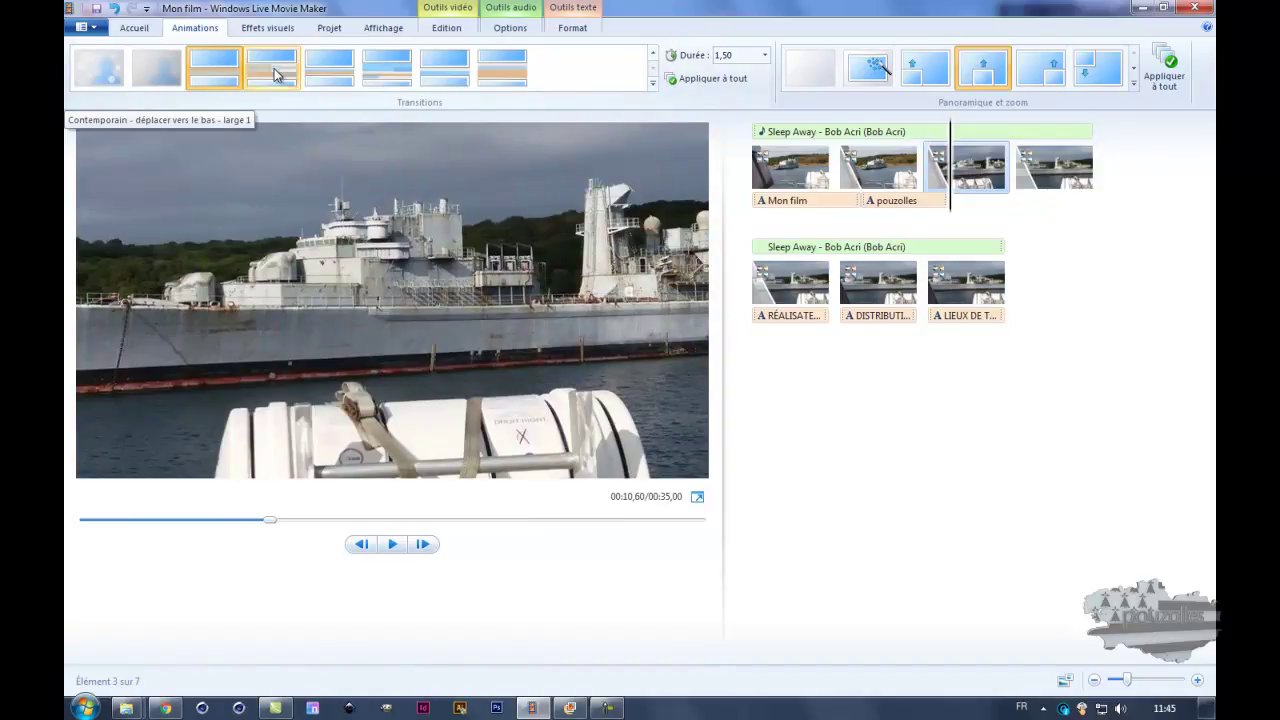
pyautogui.click(653, 58)
pyautogui.click(653, 58)
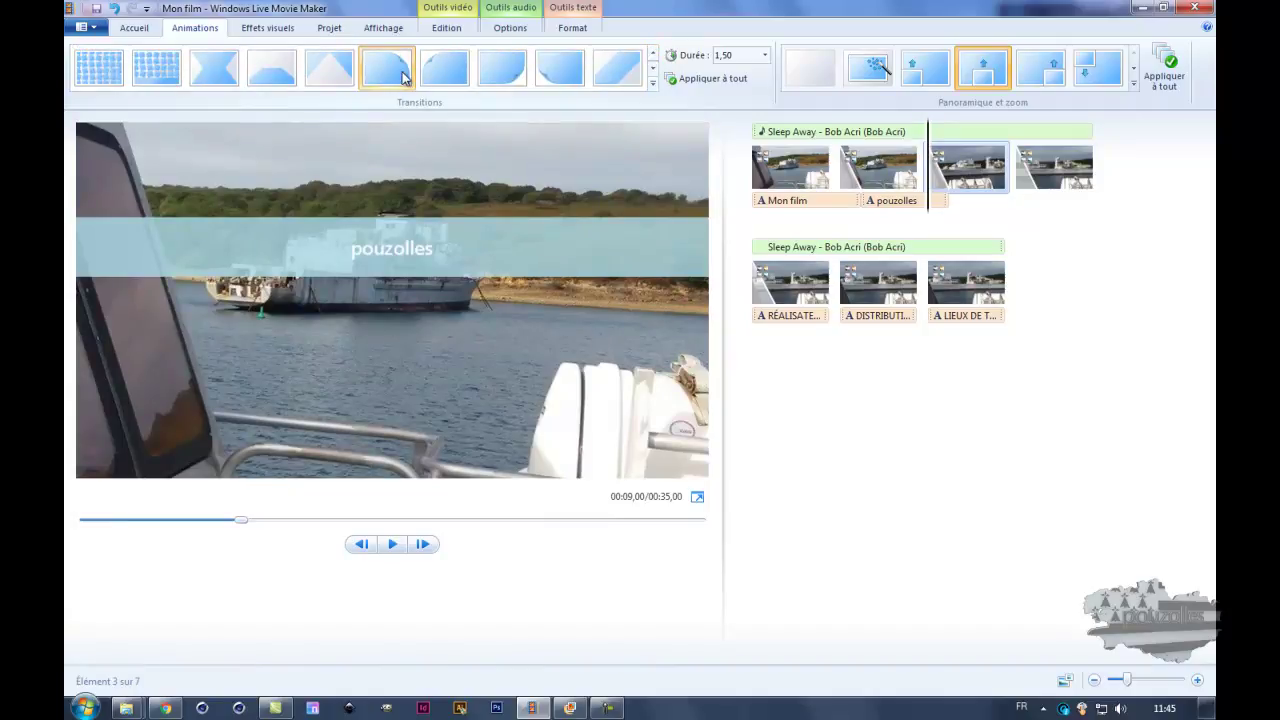
# Apply a scattered-dots transition to the fourth photo.
pyautogui.click(1063, 180)
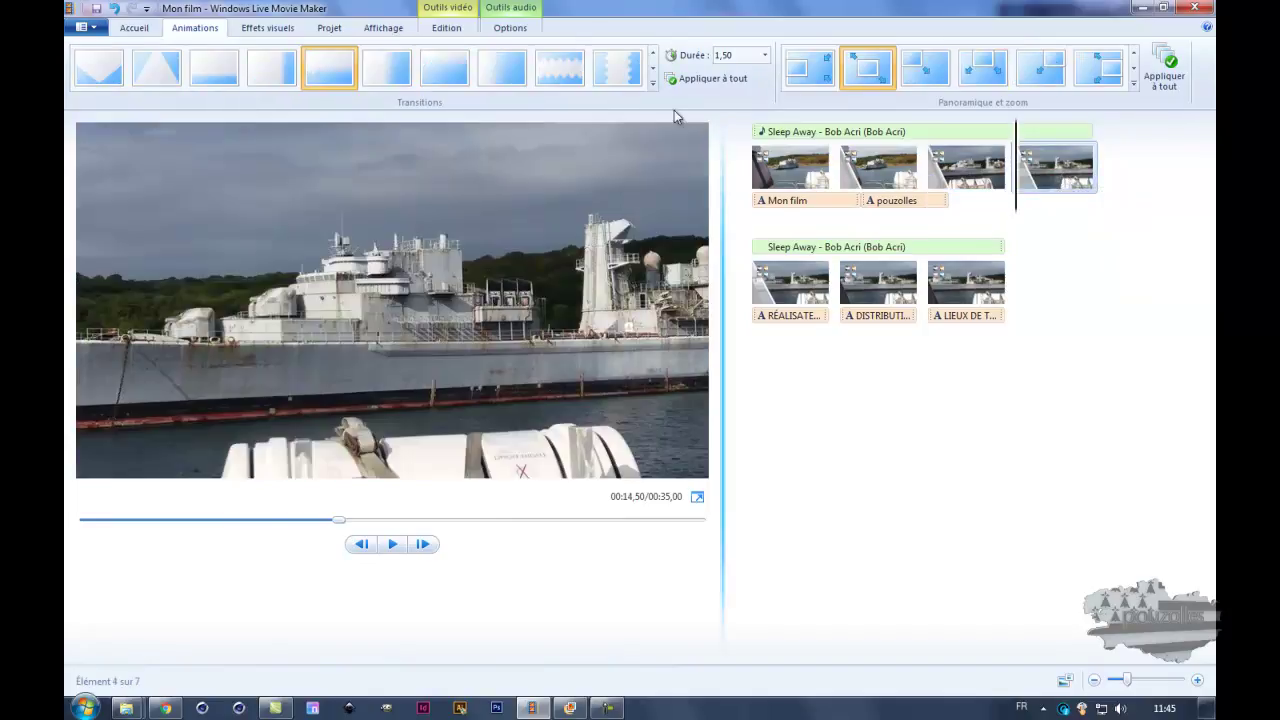
pyautogui.click(653, 56)
pyautogui.click(653, 56)
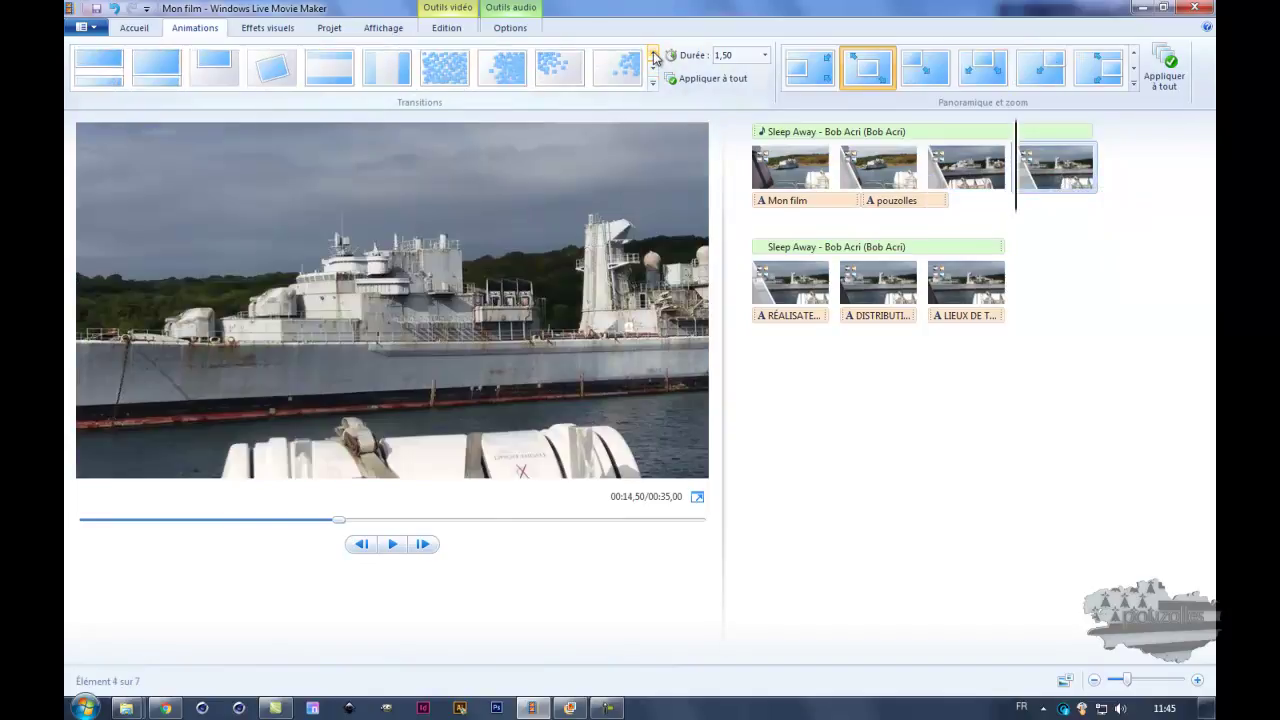
pyautogui.click(625, 68)
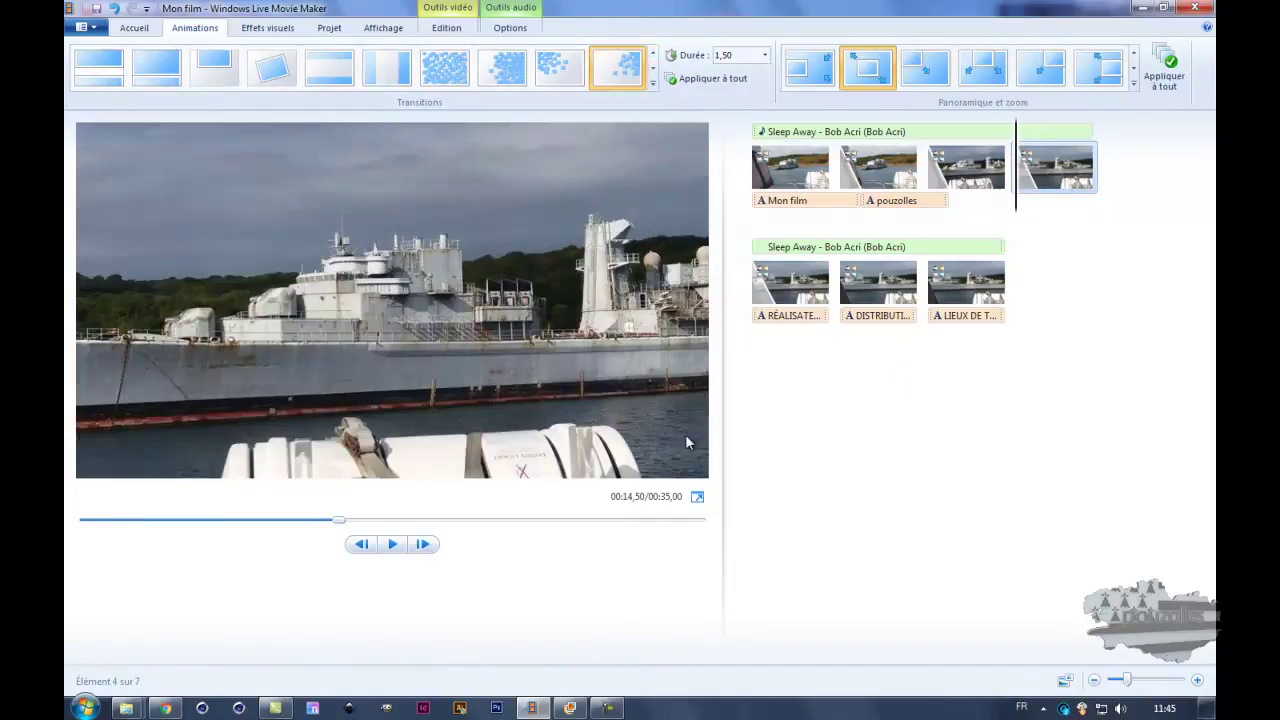
# Play the film from the beginning to review the transitions, and pause during the RÉALISATEUR credit.
pyautogui.moveTo(340, 520); pyautogui.dragTo(66, 538)
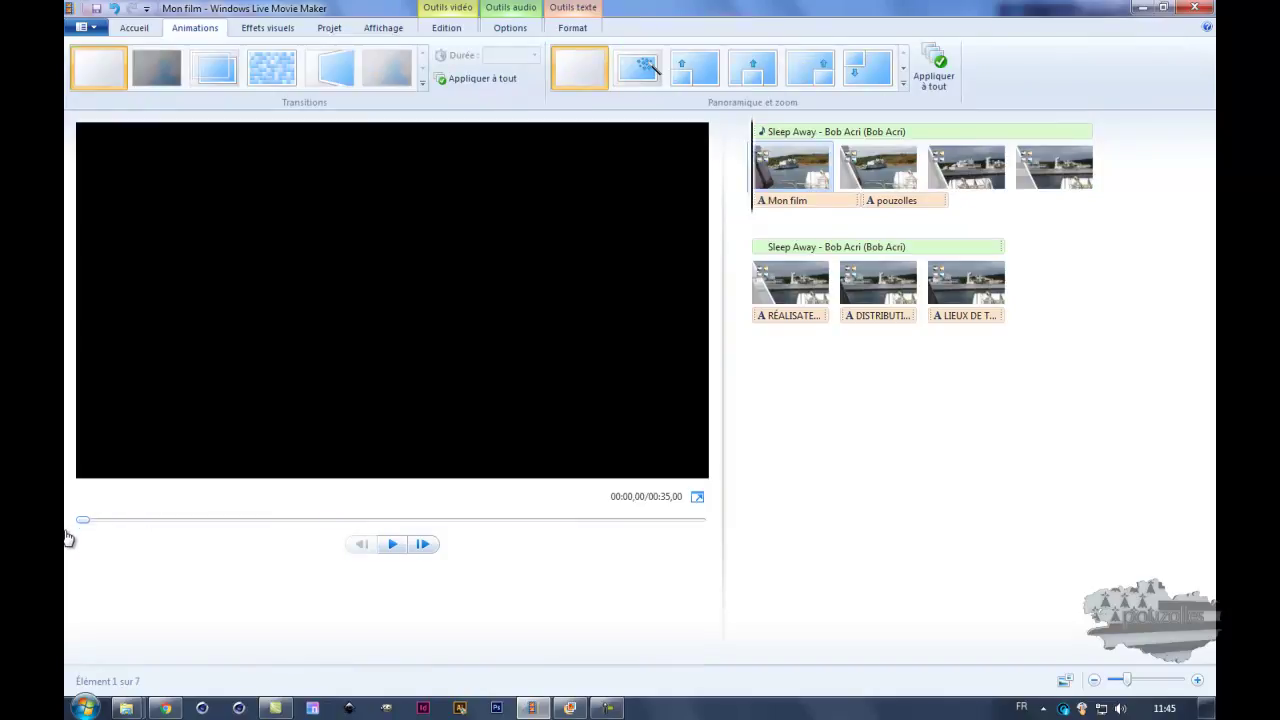
pyautogui.click(392, 545)
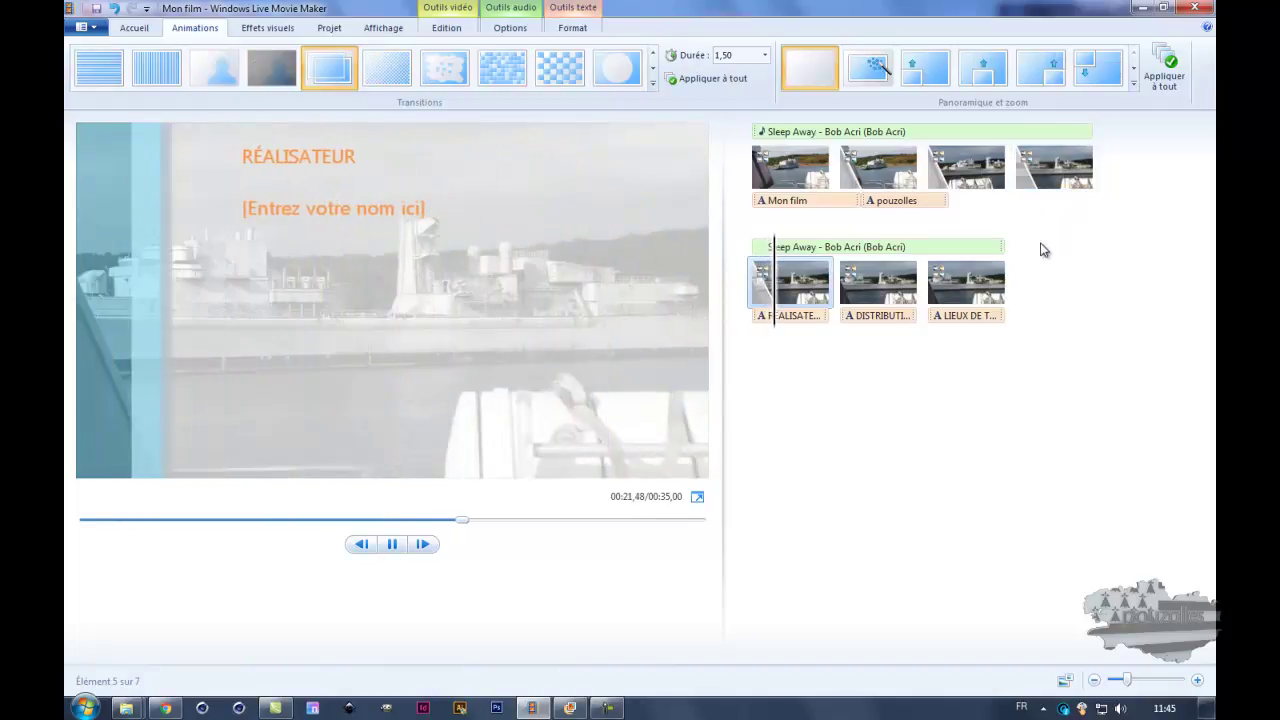
pyautogui.click(391, 546)
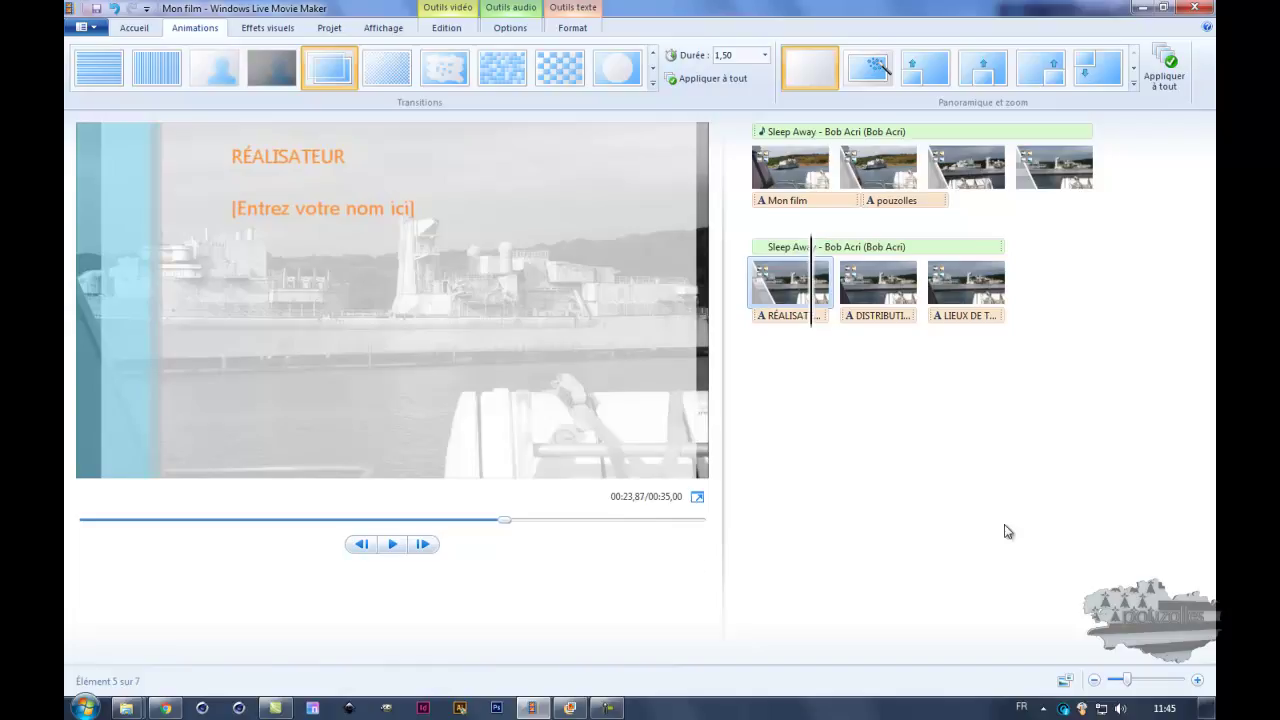